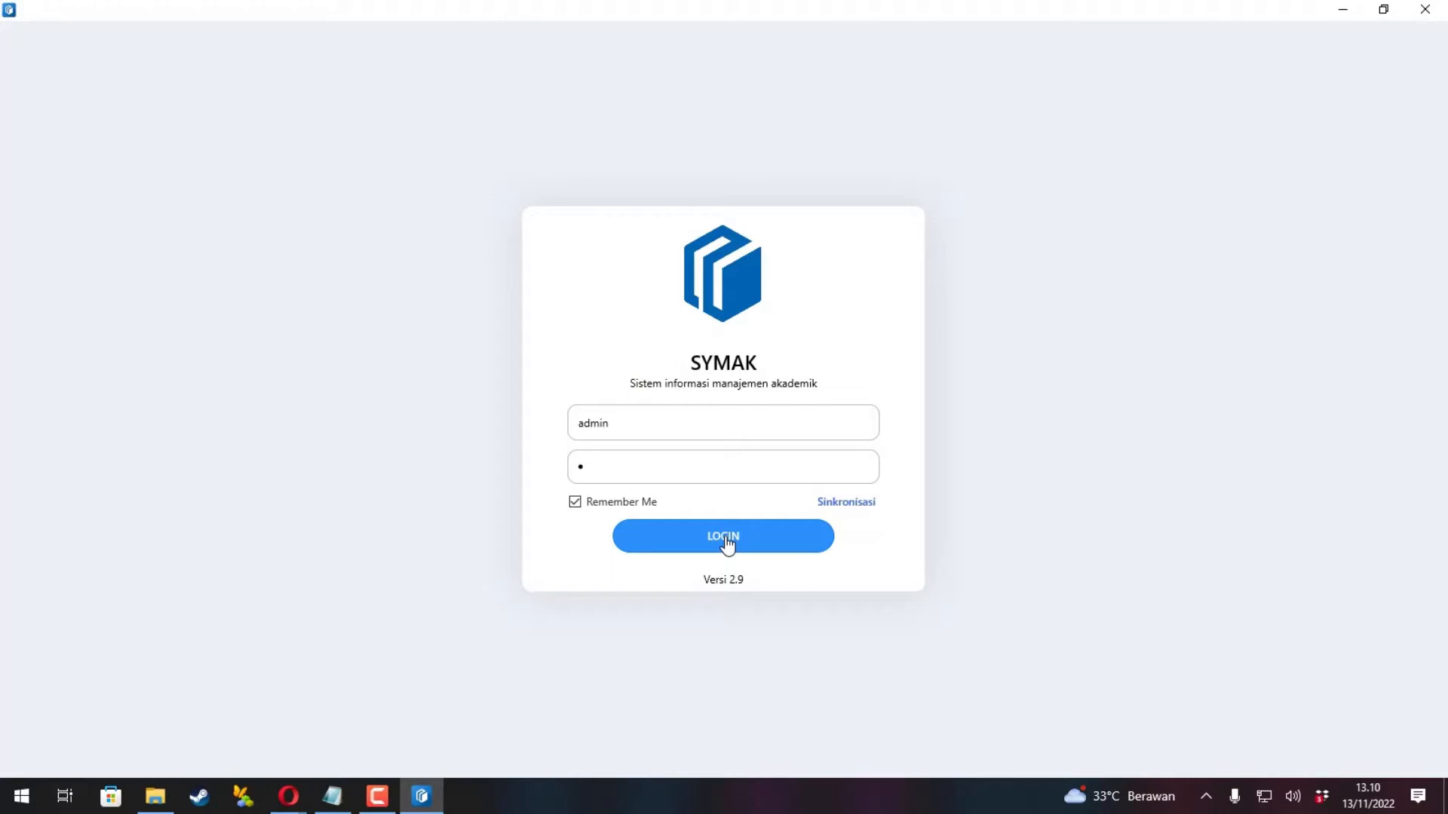
Log in to SYMAK as admin to reach the 2022/2023 dashboard.
left_click(726, 540)
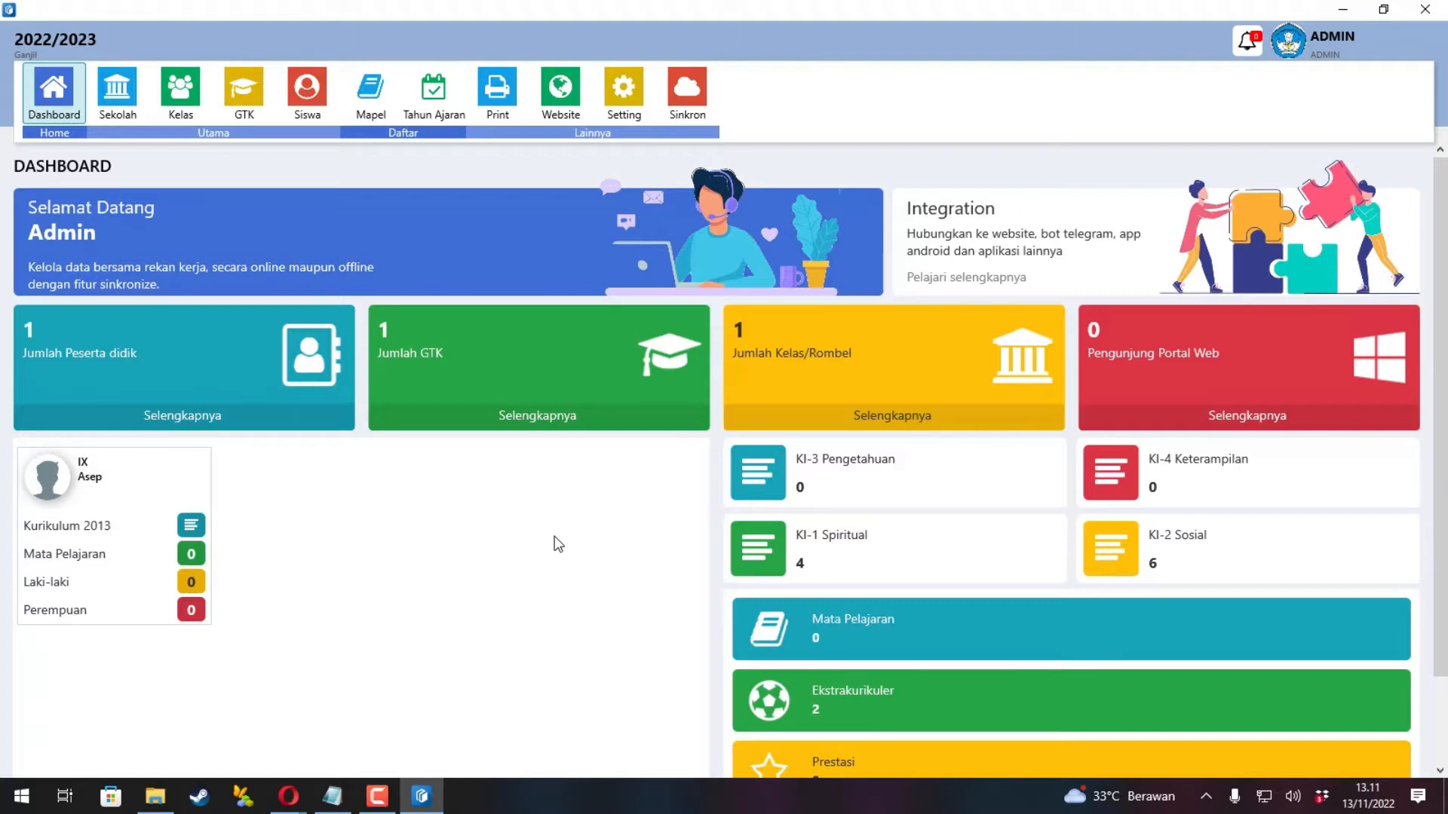
Save the Data Sekolah profile for SMAN 1 Indonesia at SMA level.
left_click(141, 93)
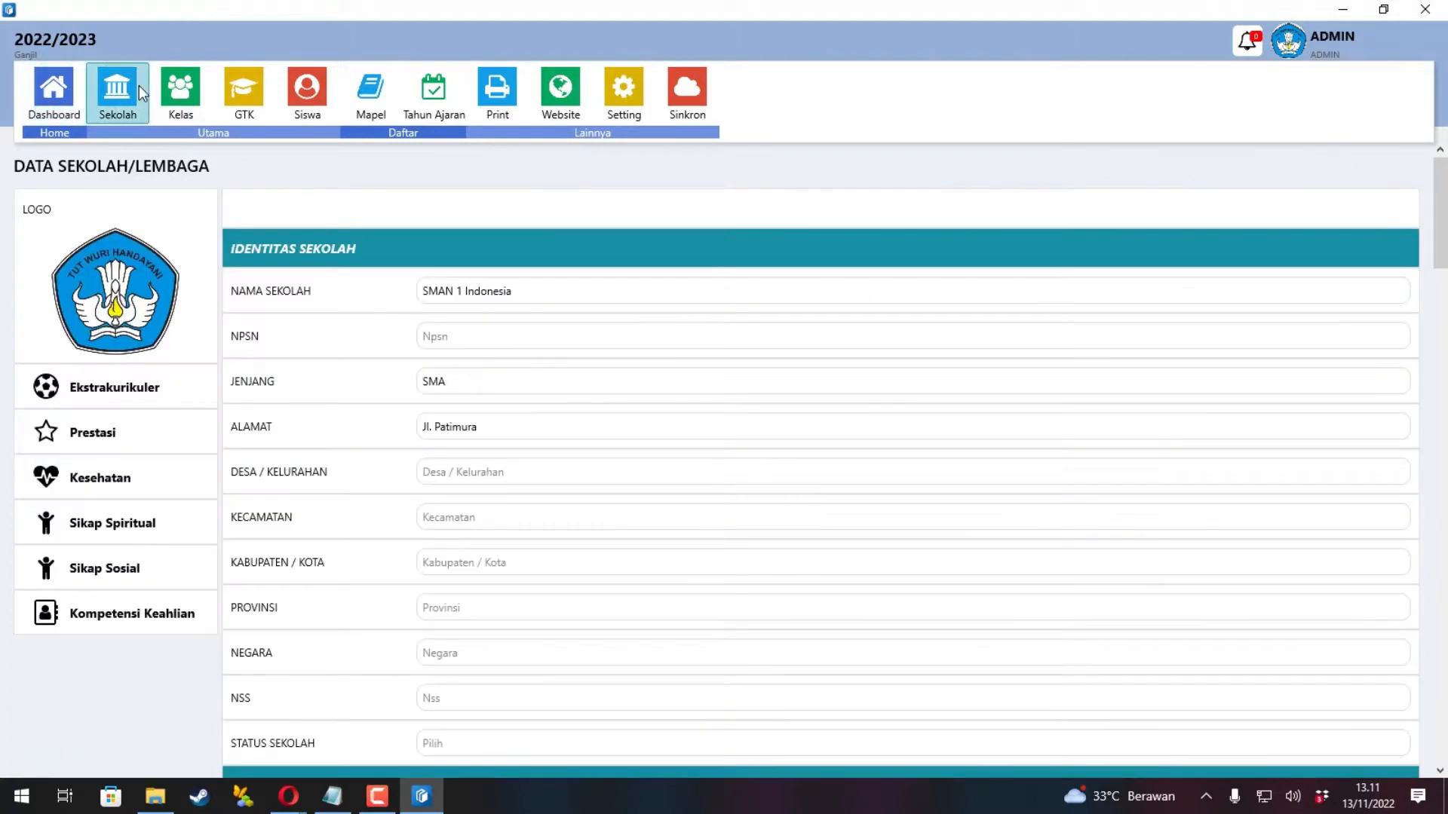
scroll(328, 366, "down", 6)
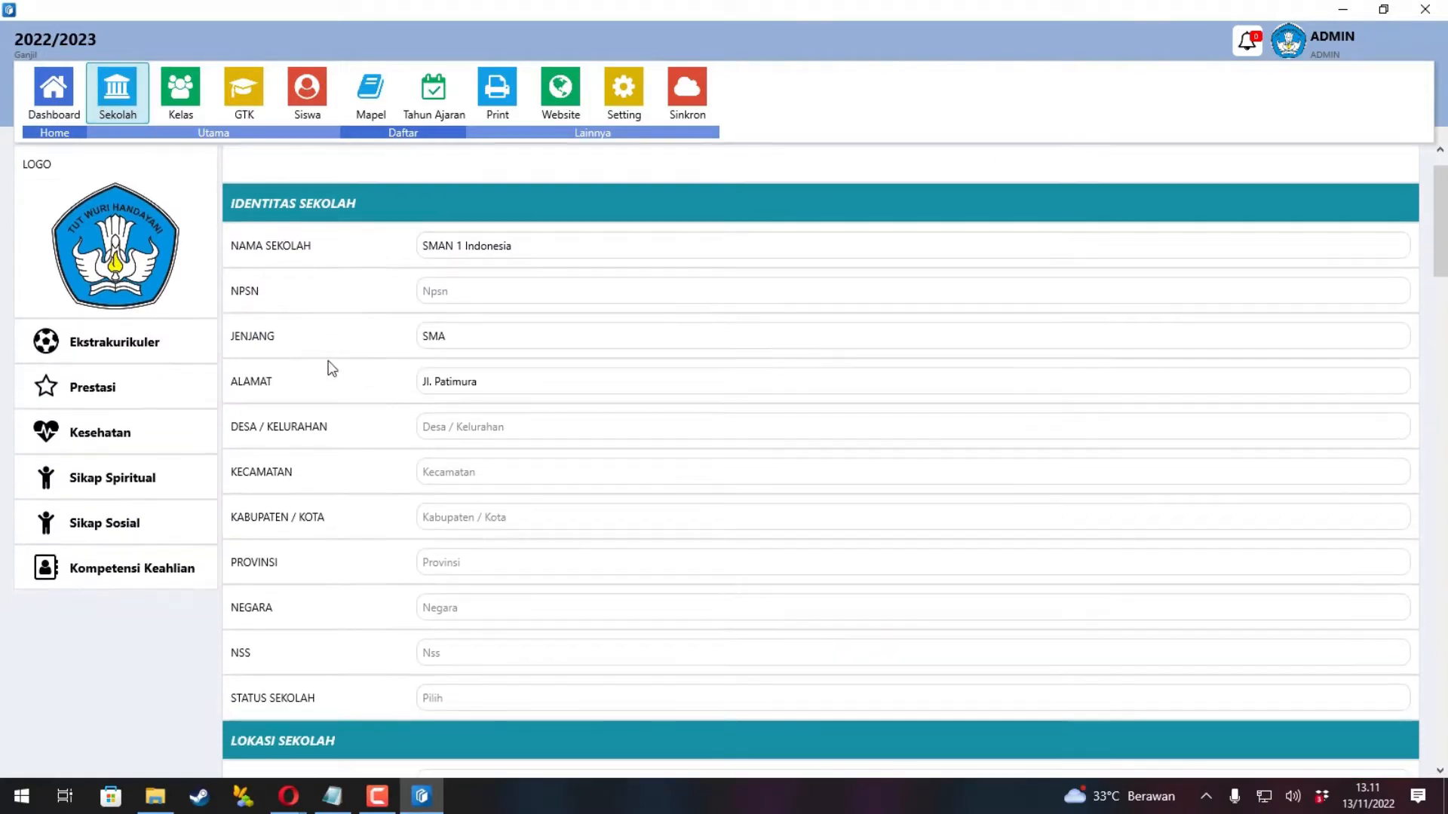
scroll(328, 368, "down", 12)
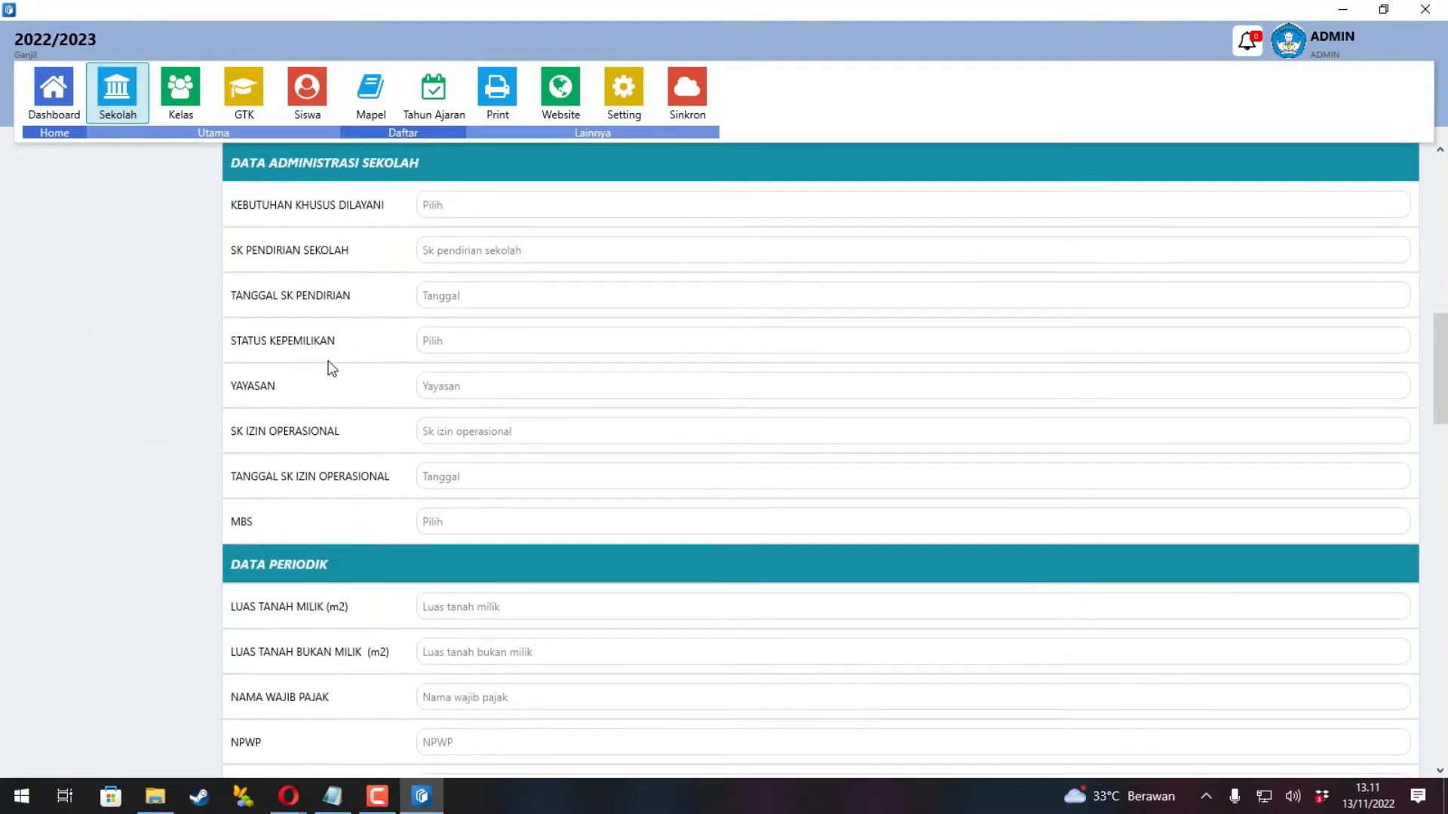
scroll(328, 368, "down", 15)
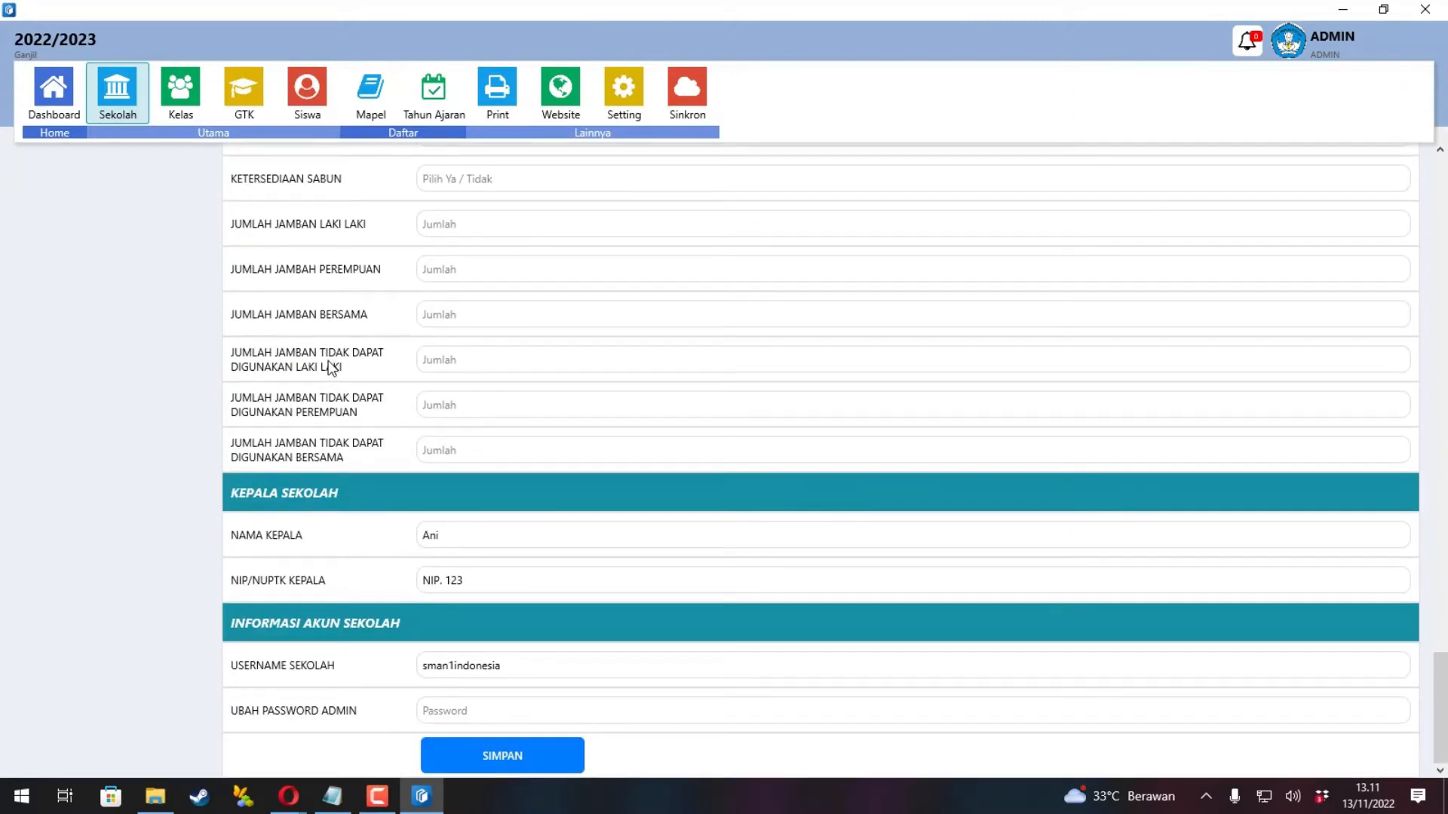
left_click(513, 754)
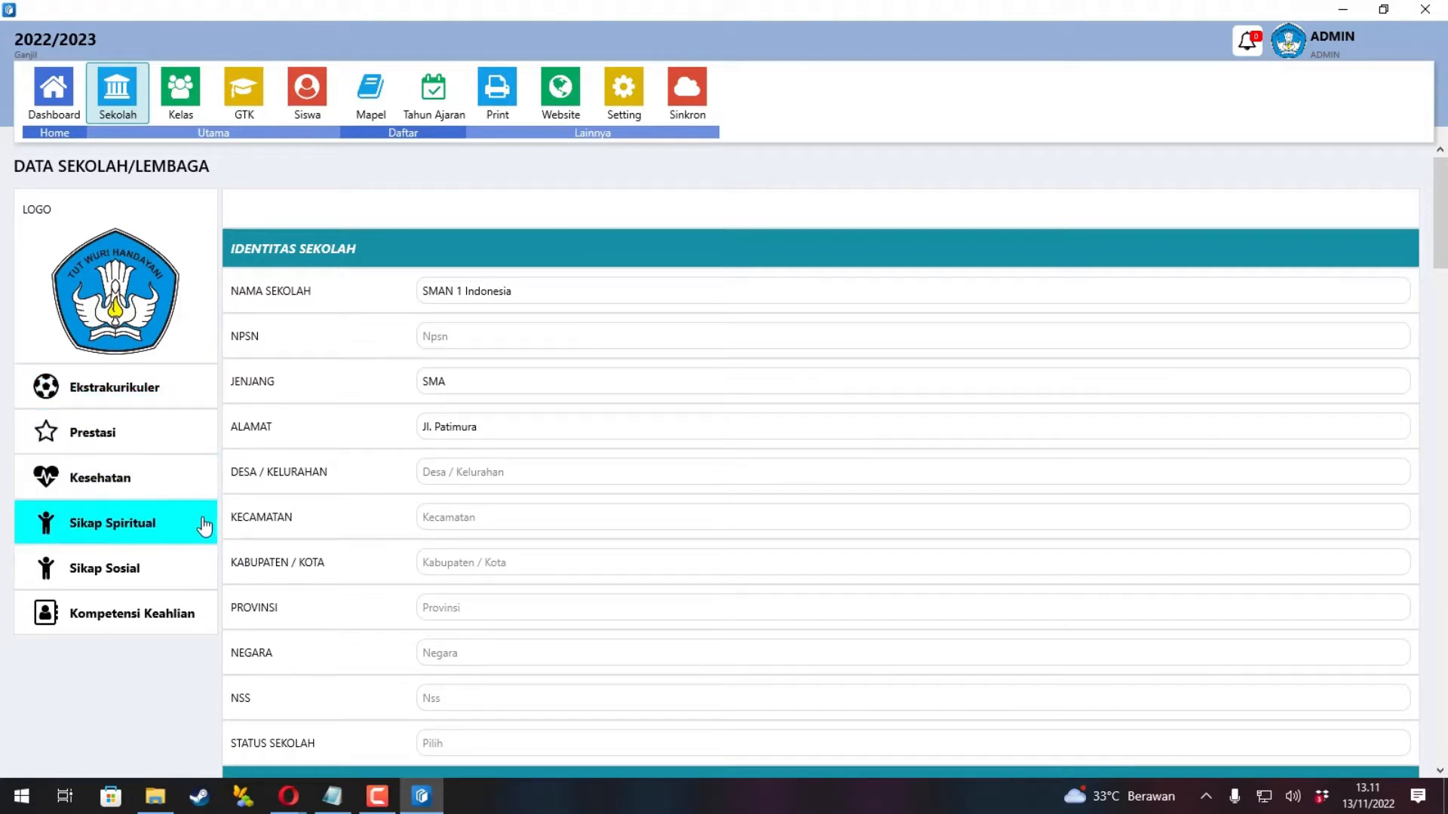
left_click(175, 405)
left_click(172, 414)
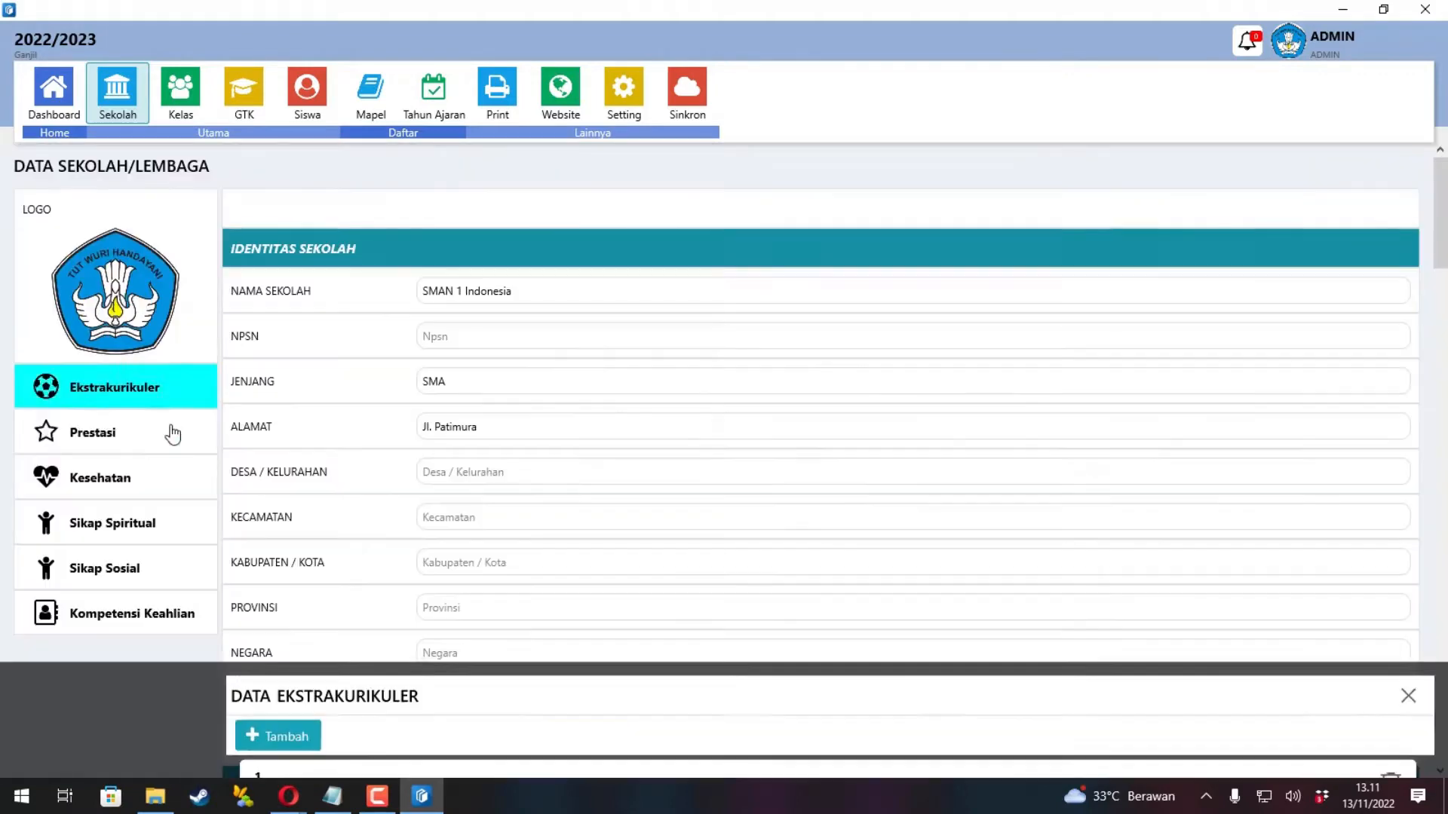
left_click(171, 432)
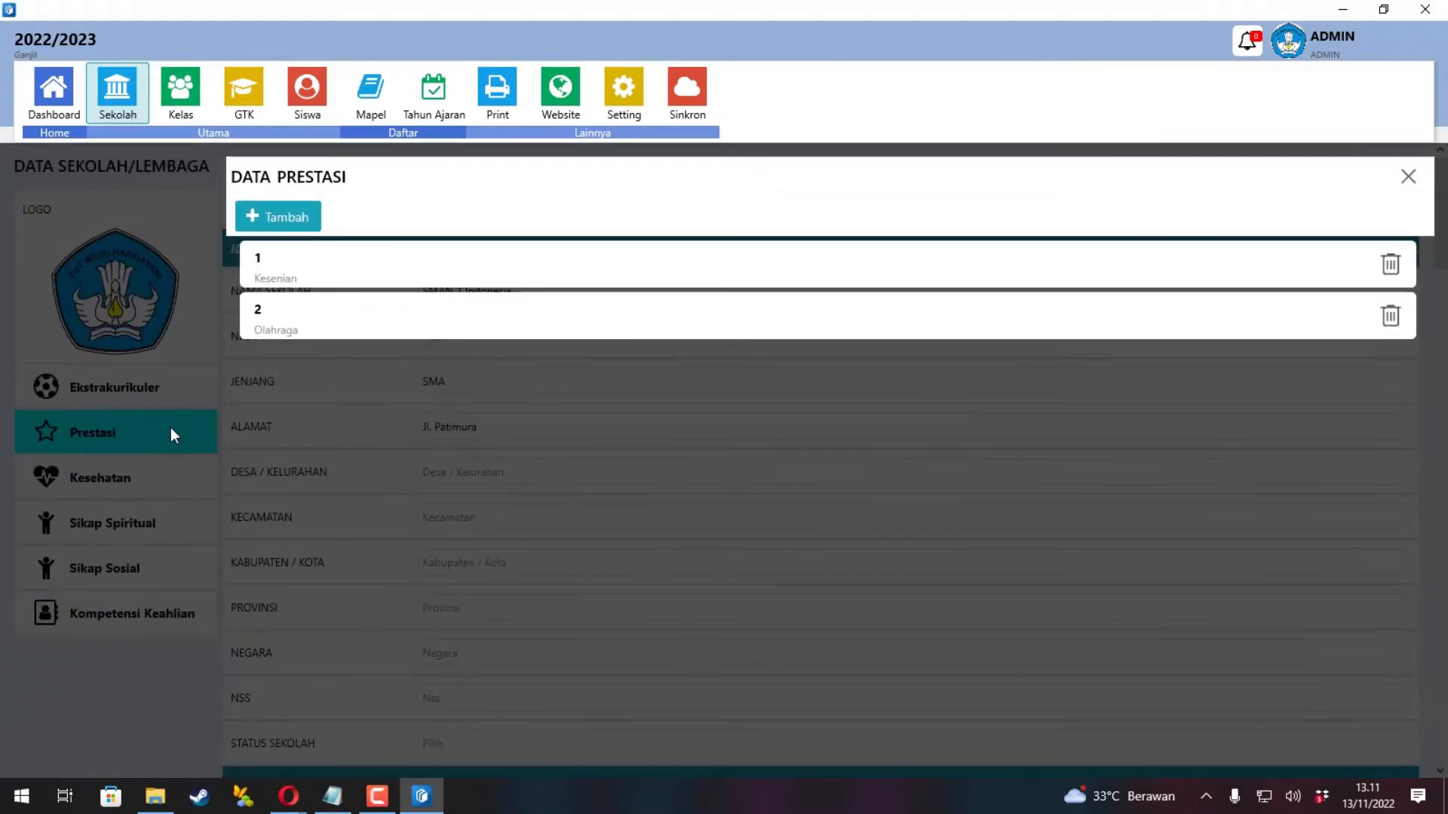
left_click(172, 430)
left_click(166, 467)
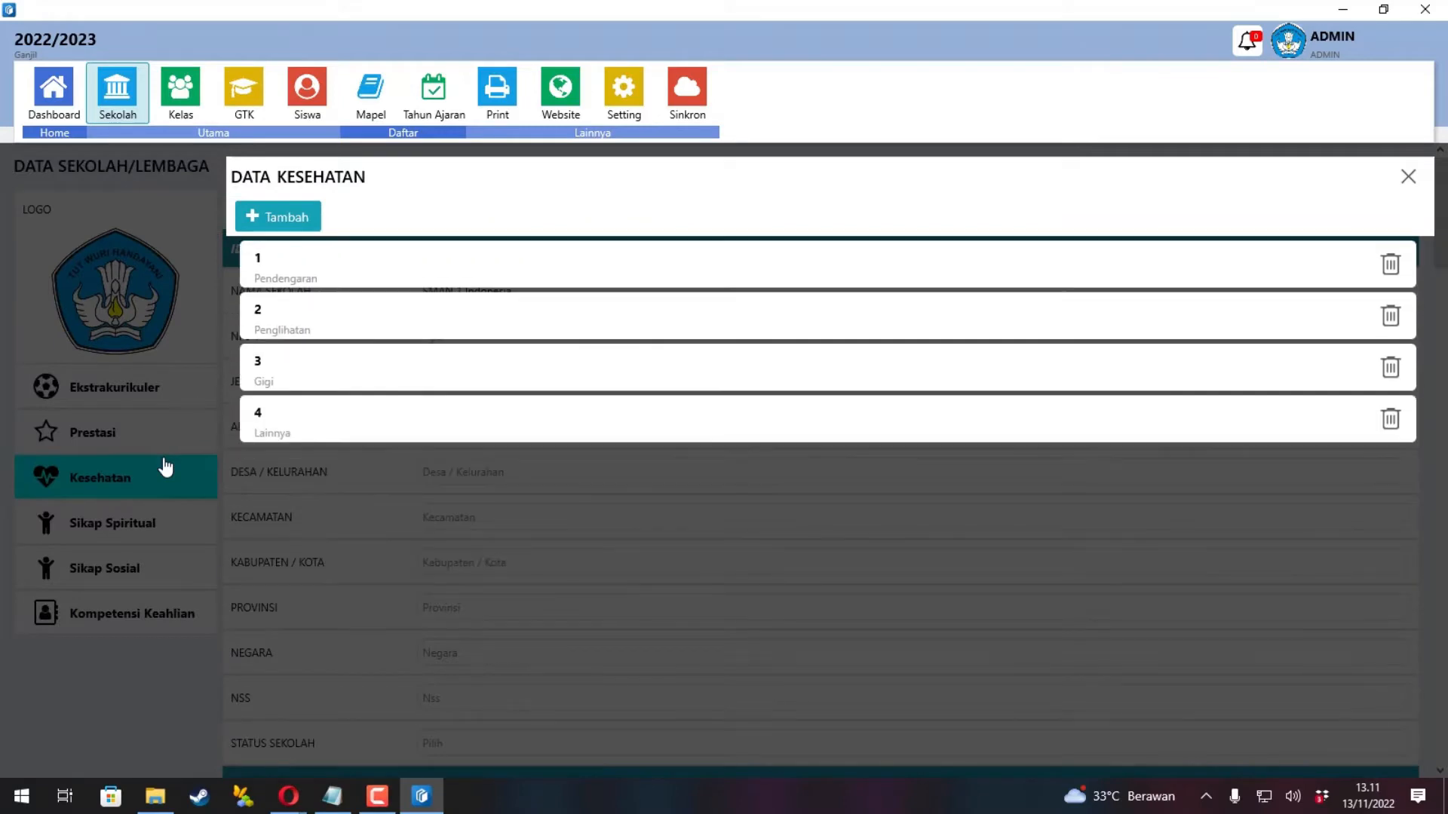
left_click(163, 468)
left_click(165, 526)
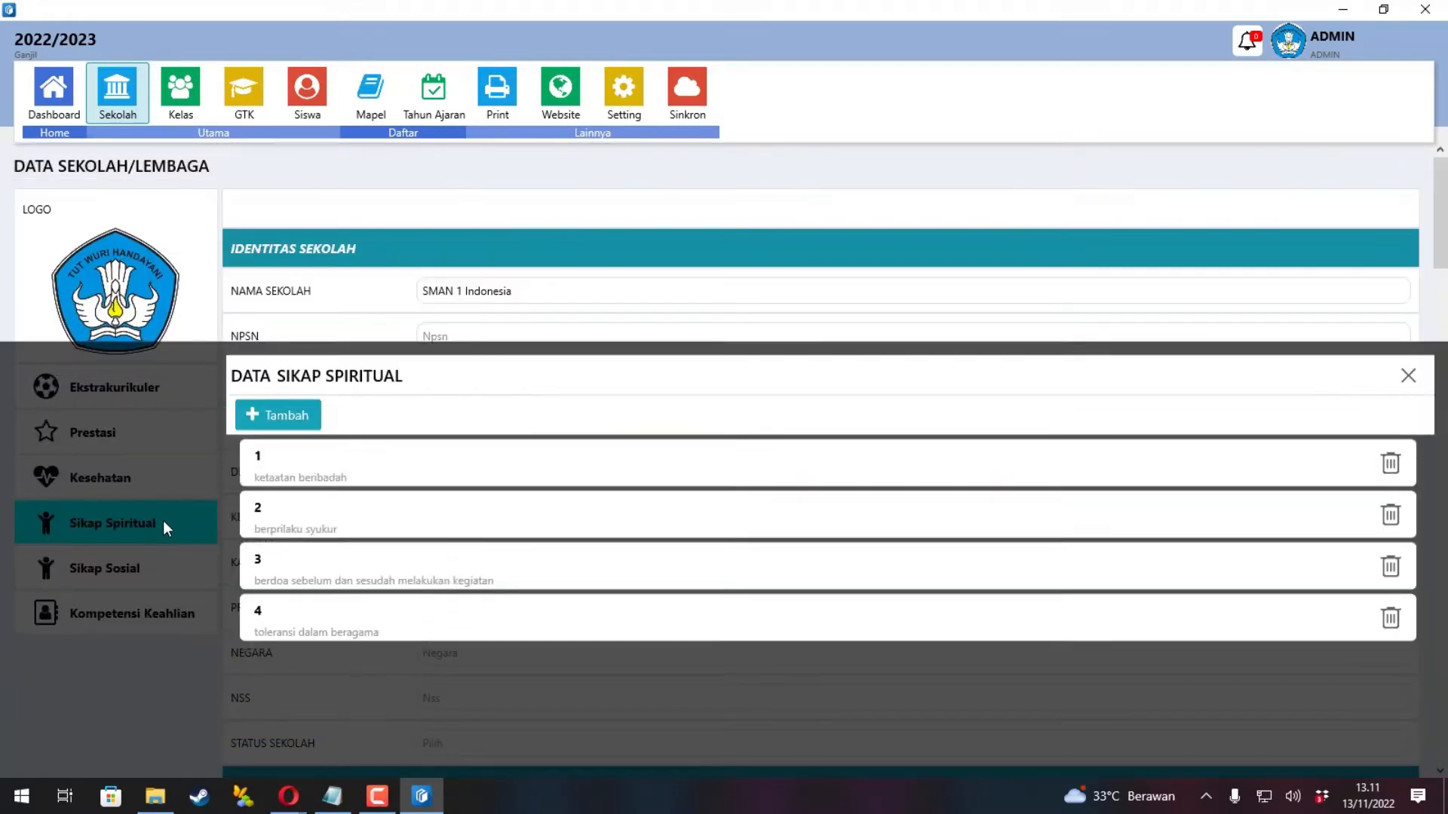
left_click(163, 522)
left_click(167, 561)
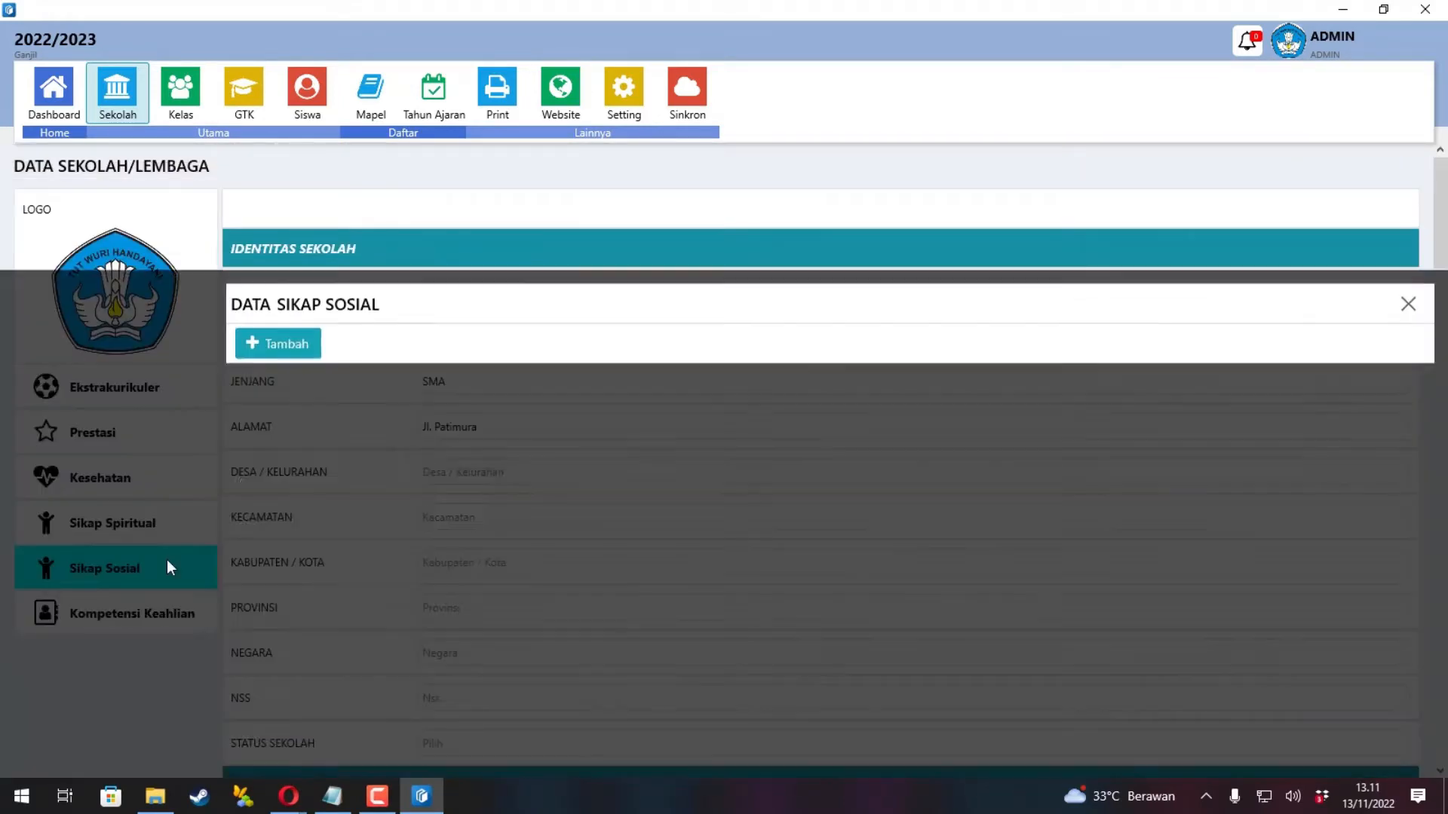
left_click(166, 560)
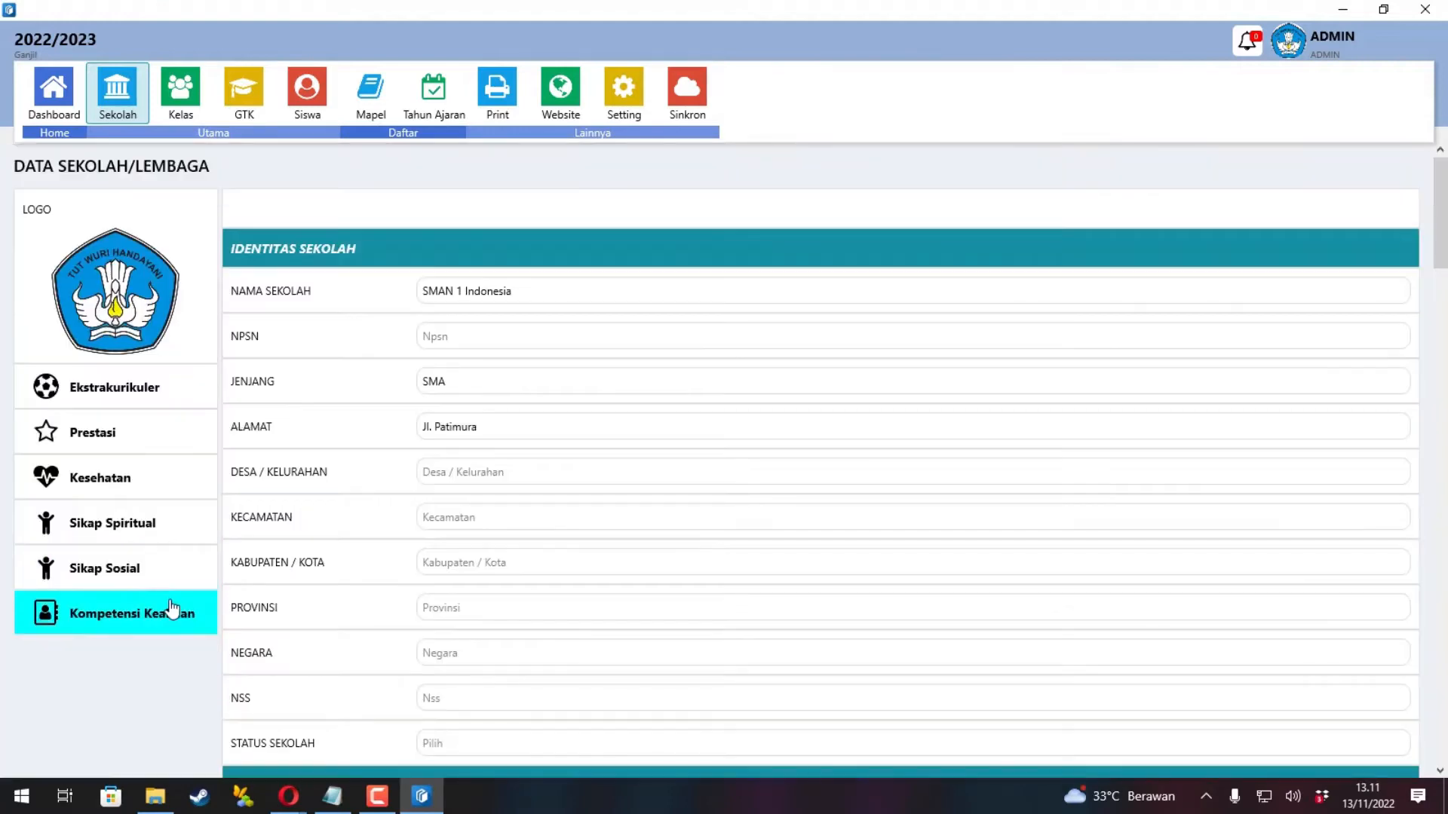
left_click(170, 603)
left_click(148, 503)
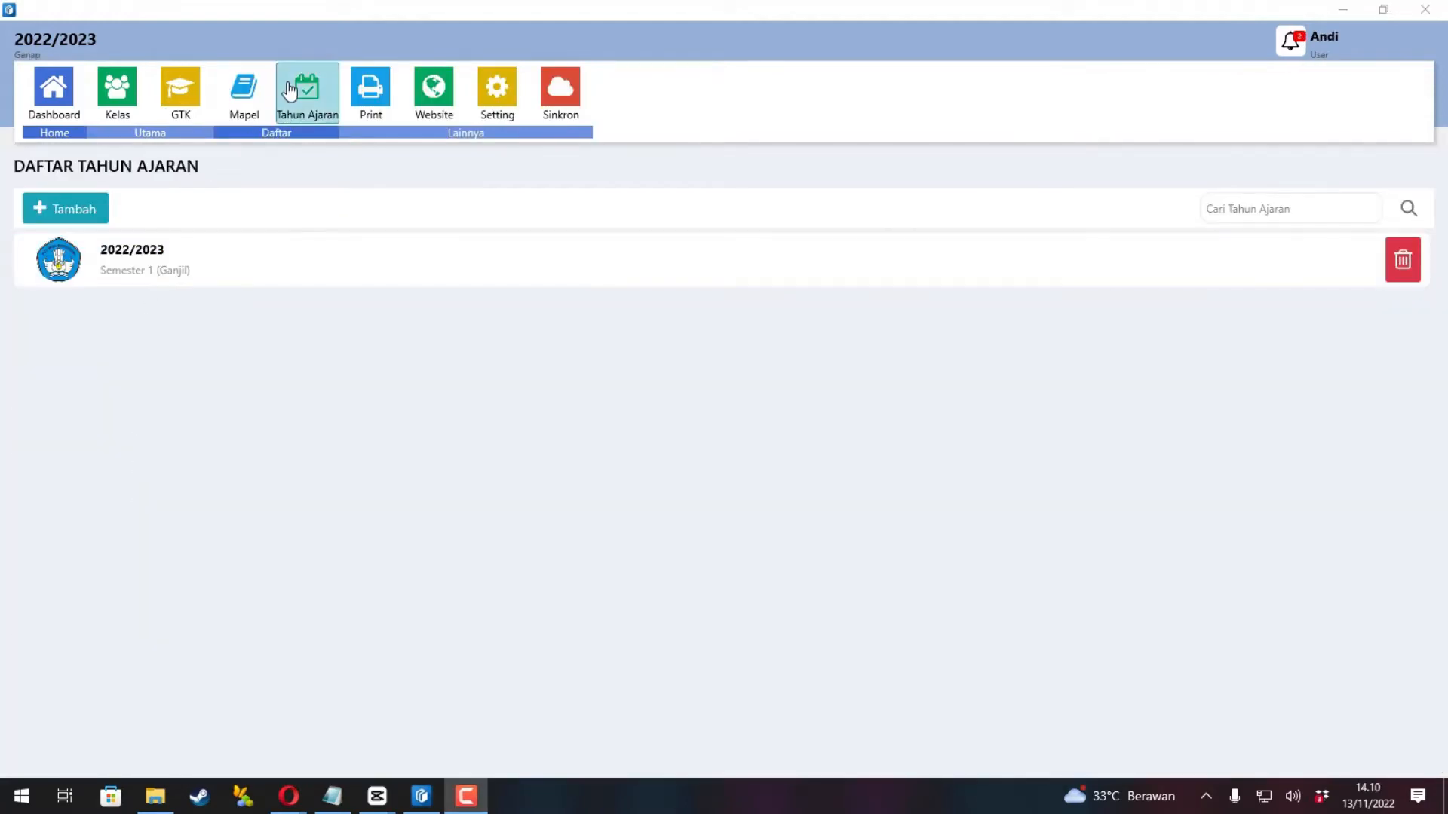
Start a new academic year 2022/2023, semester 2 (Genap), and choose its headmaster.
left_click(244, 95)
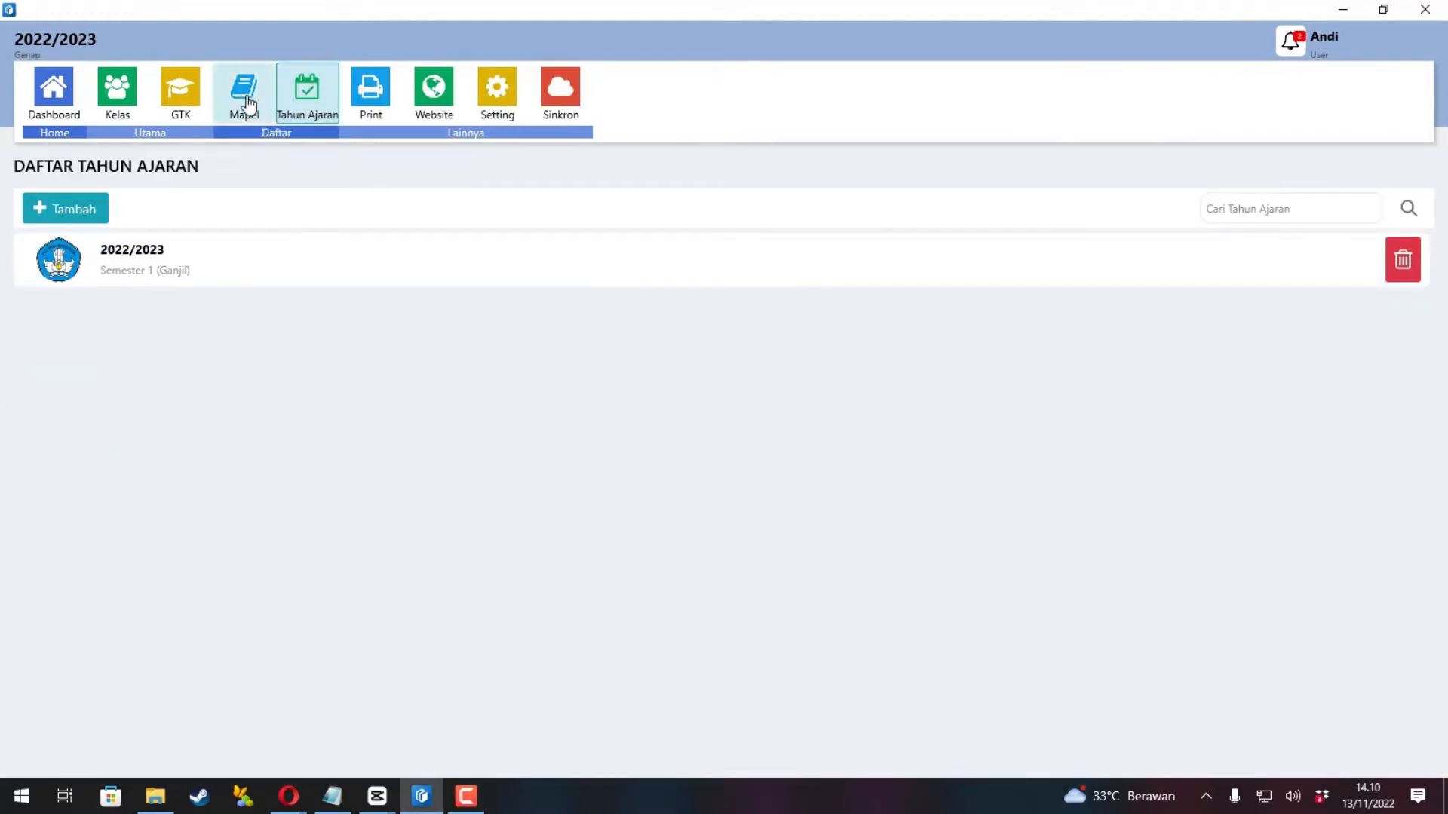
left_click(309, 92)
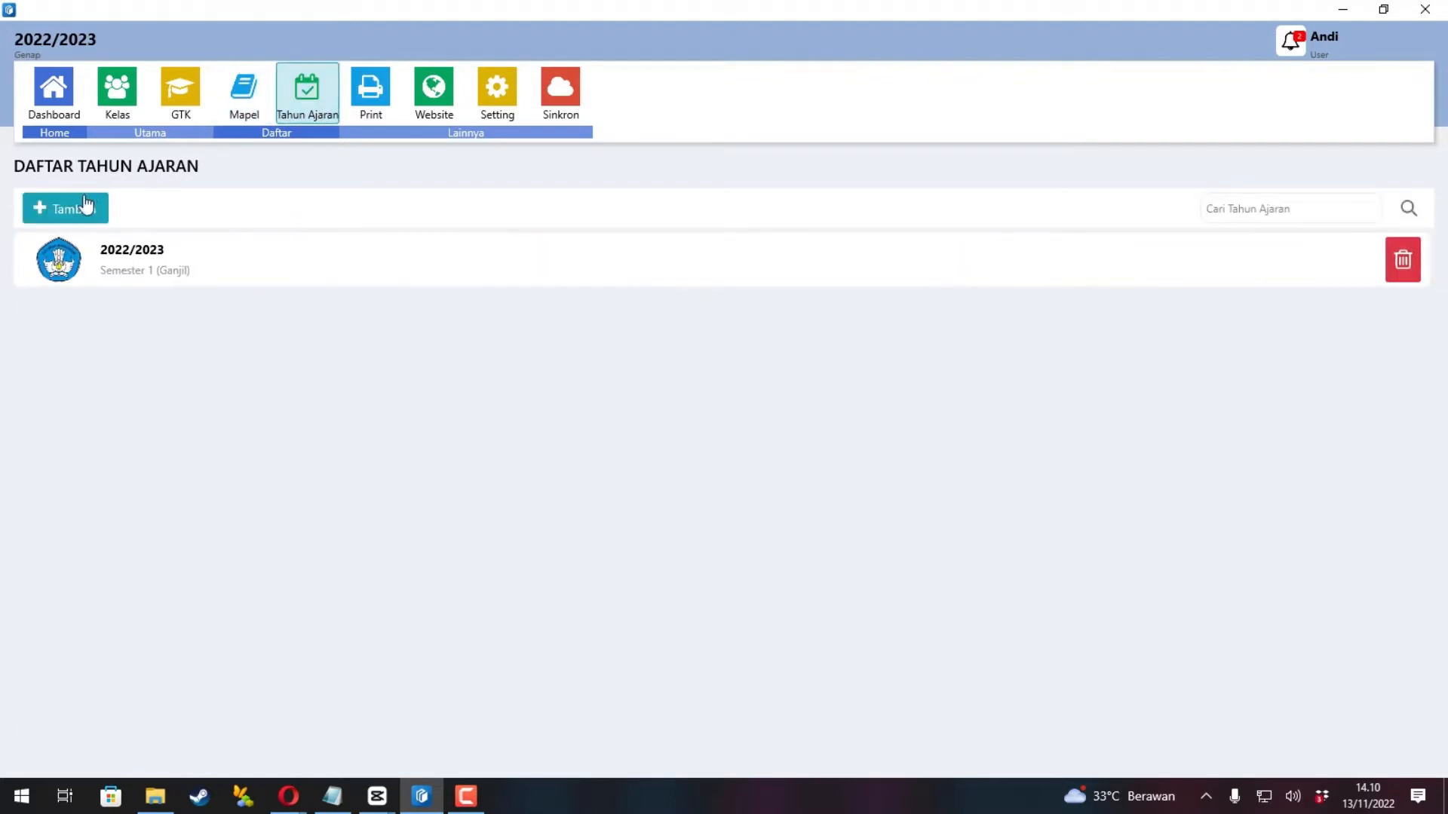
left_click(73, 209)
left_click(260, 260)
type("2")
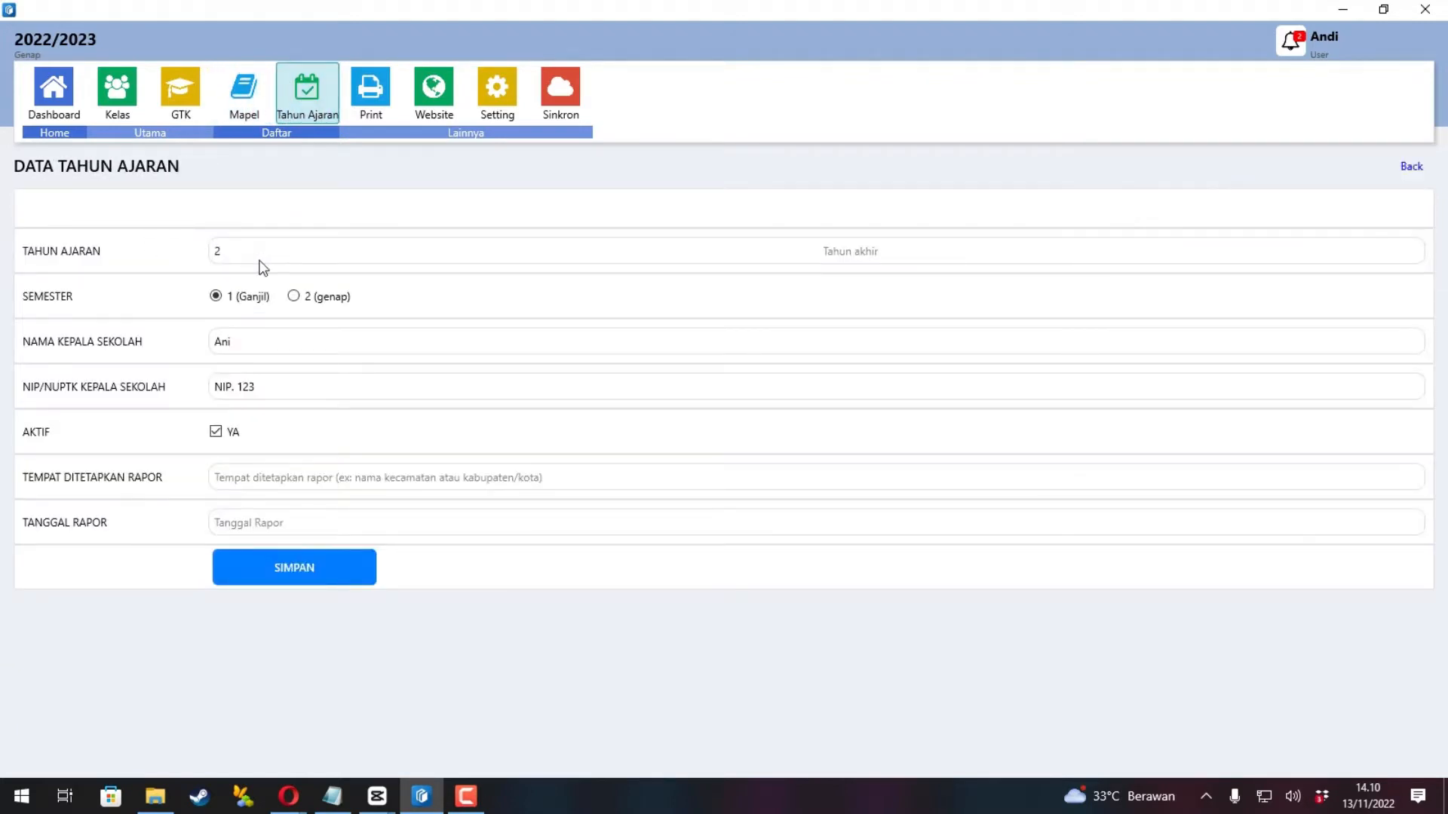
type("022 ")
type("2023")
left_click(294, 297)
left_click(301, 336)
left_click(611, 329)
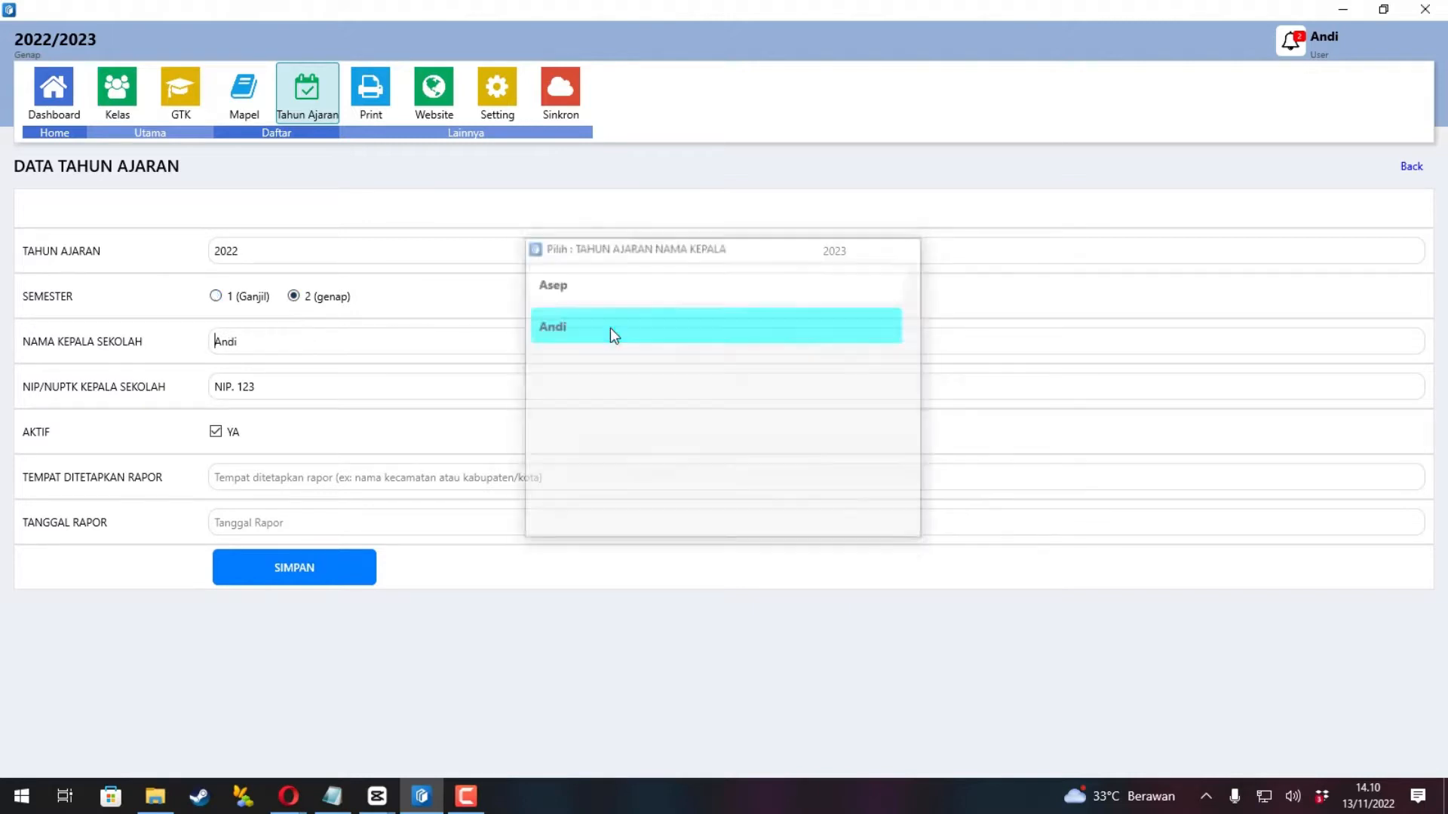
left_click(275, 346)
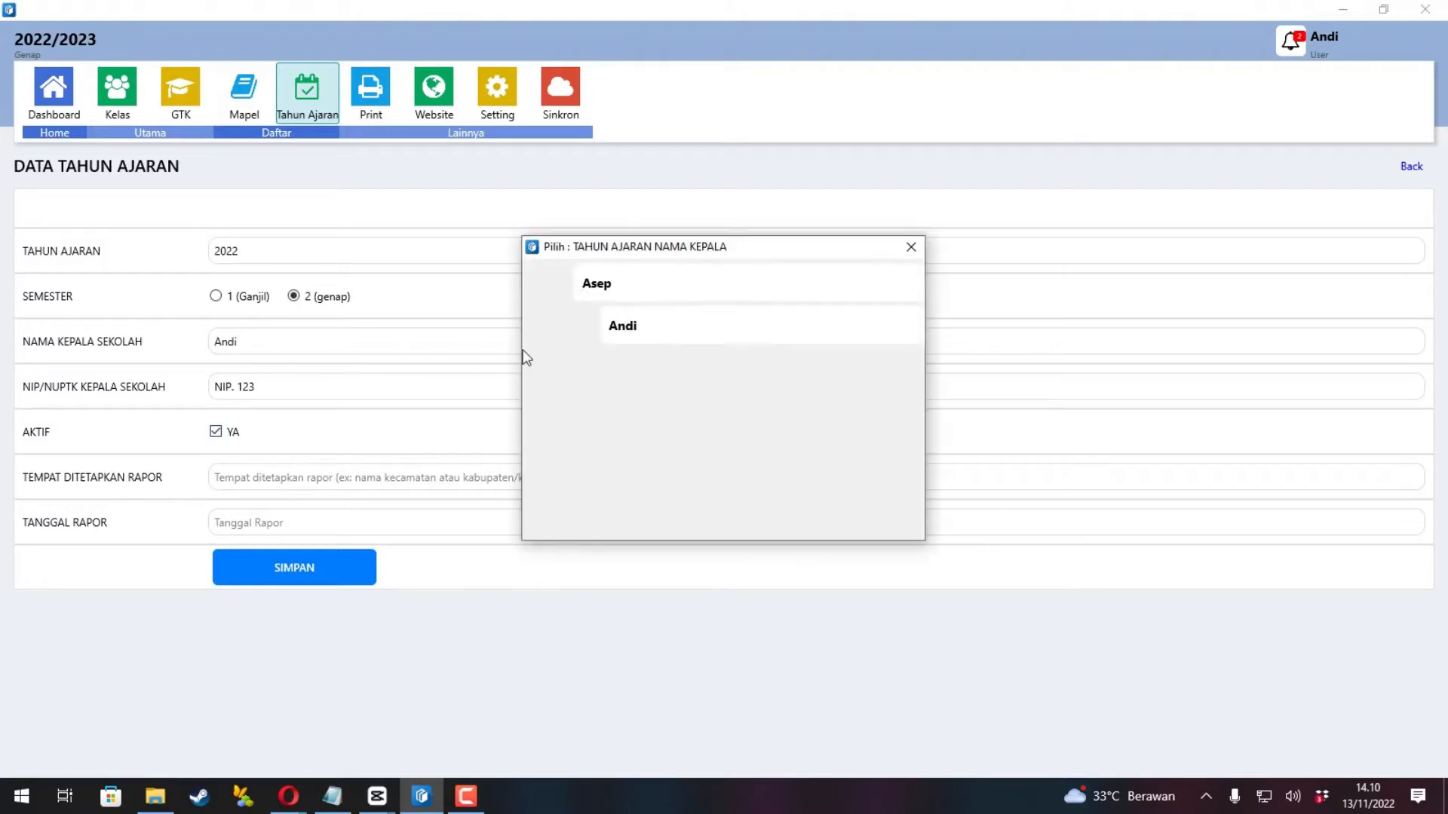
left_click(587, 285)
Set report place Indonesia and report date 01/06/2023, then save the academic year.
left_click(249, 485)
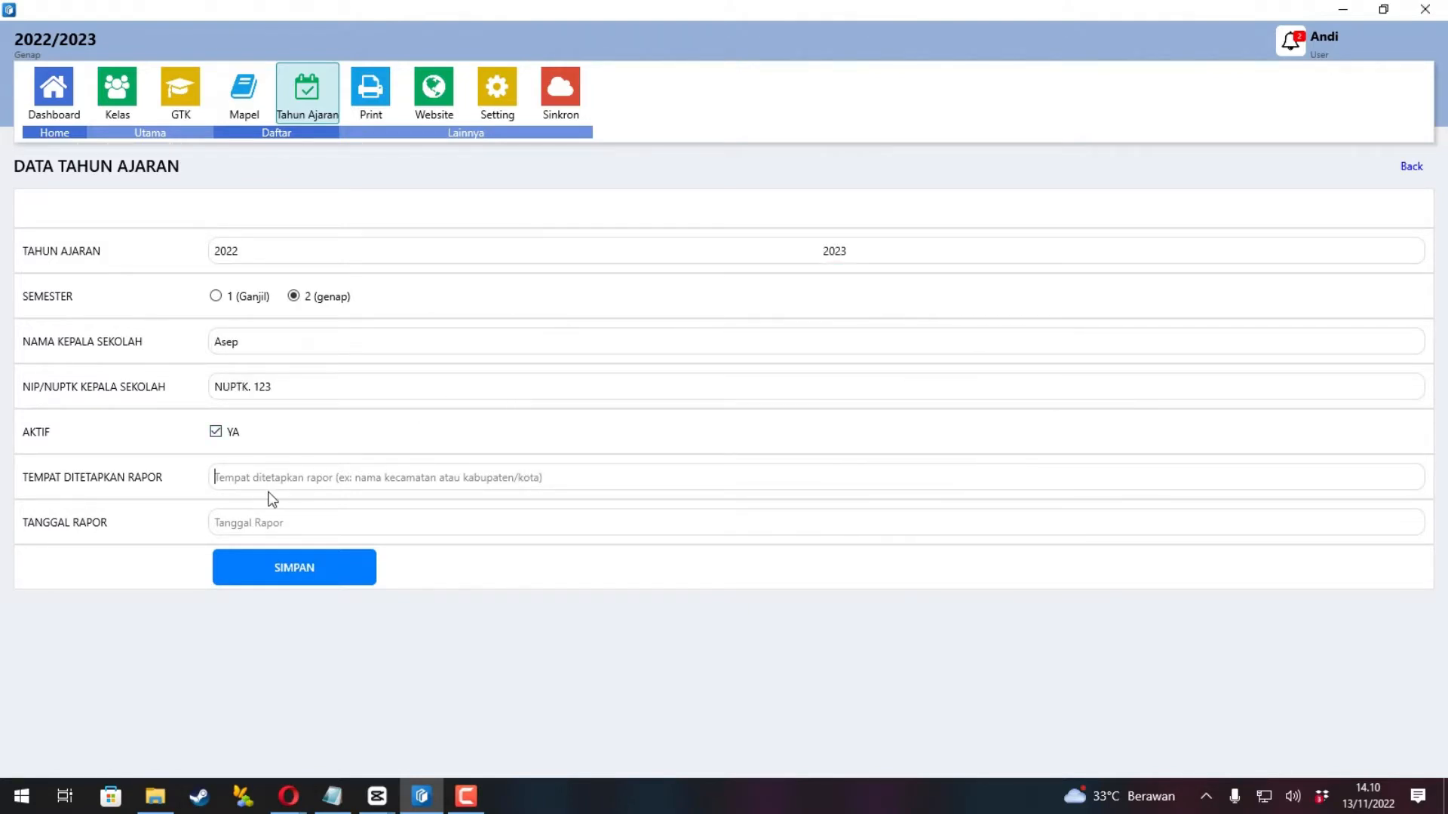
type("Indoen")
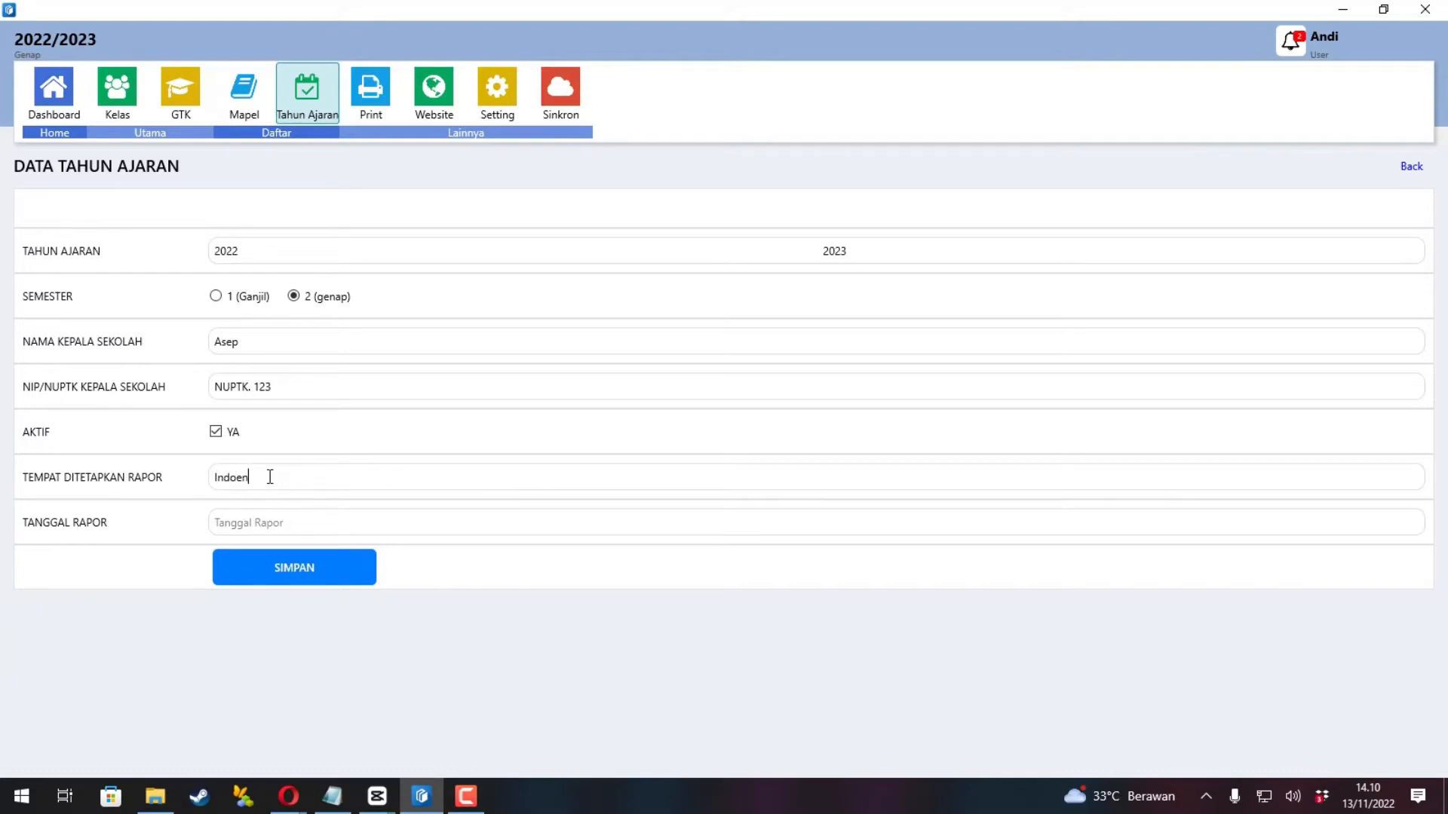
key("BackSpace")
key("BackSpace")
type("nesia")
left_click(256, 518)
type("01/060")
key("BackSpace")
type("/202")
left_click(276, 579)
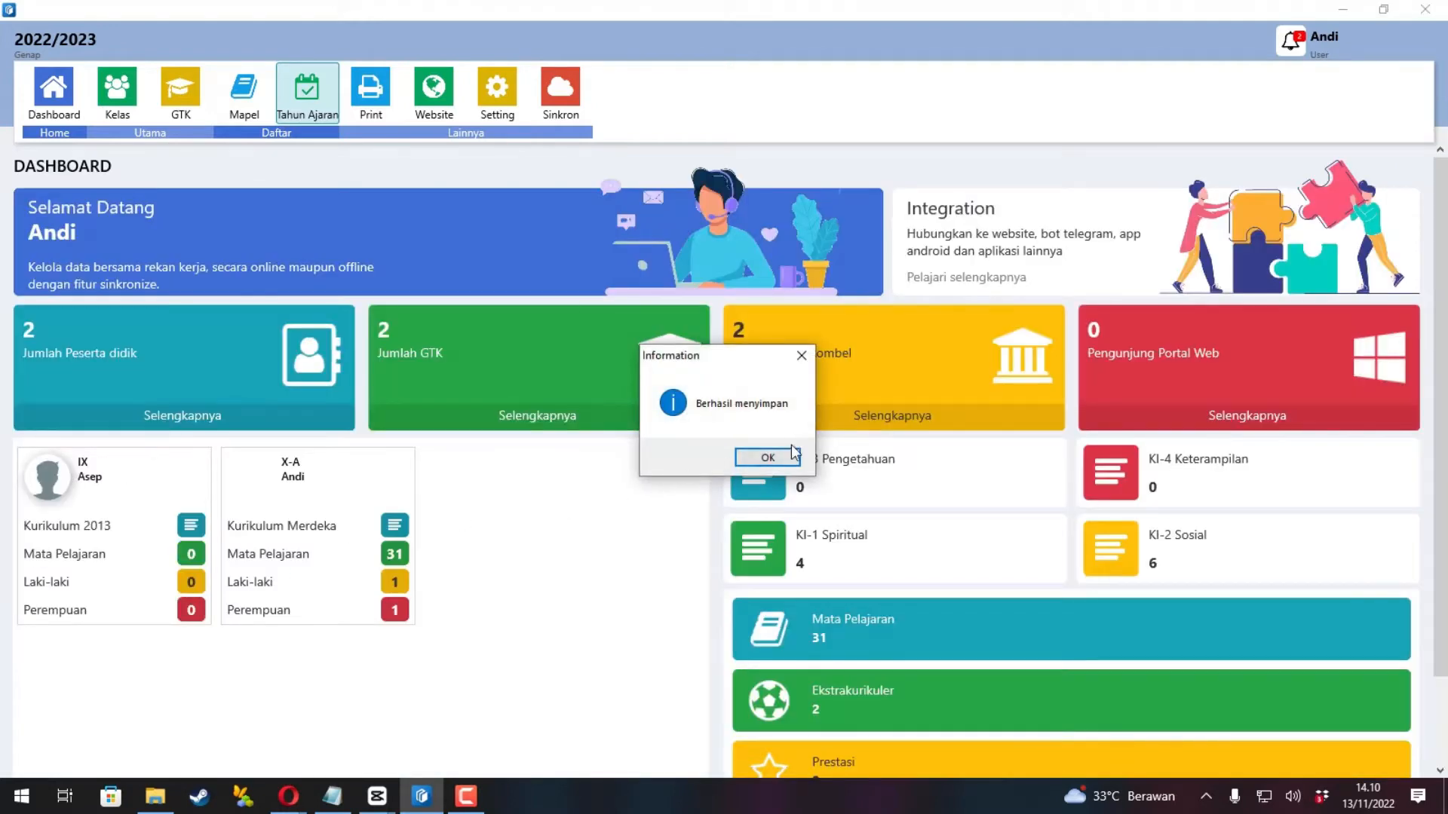
left_click(784, 458)
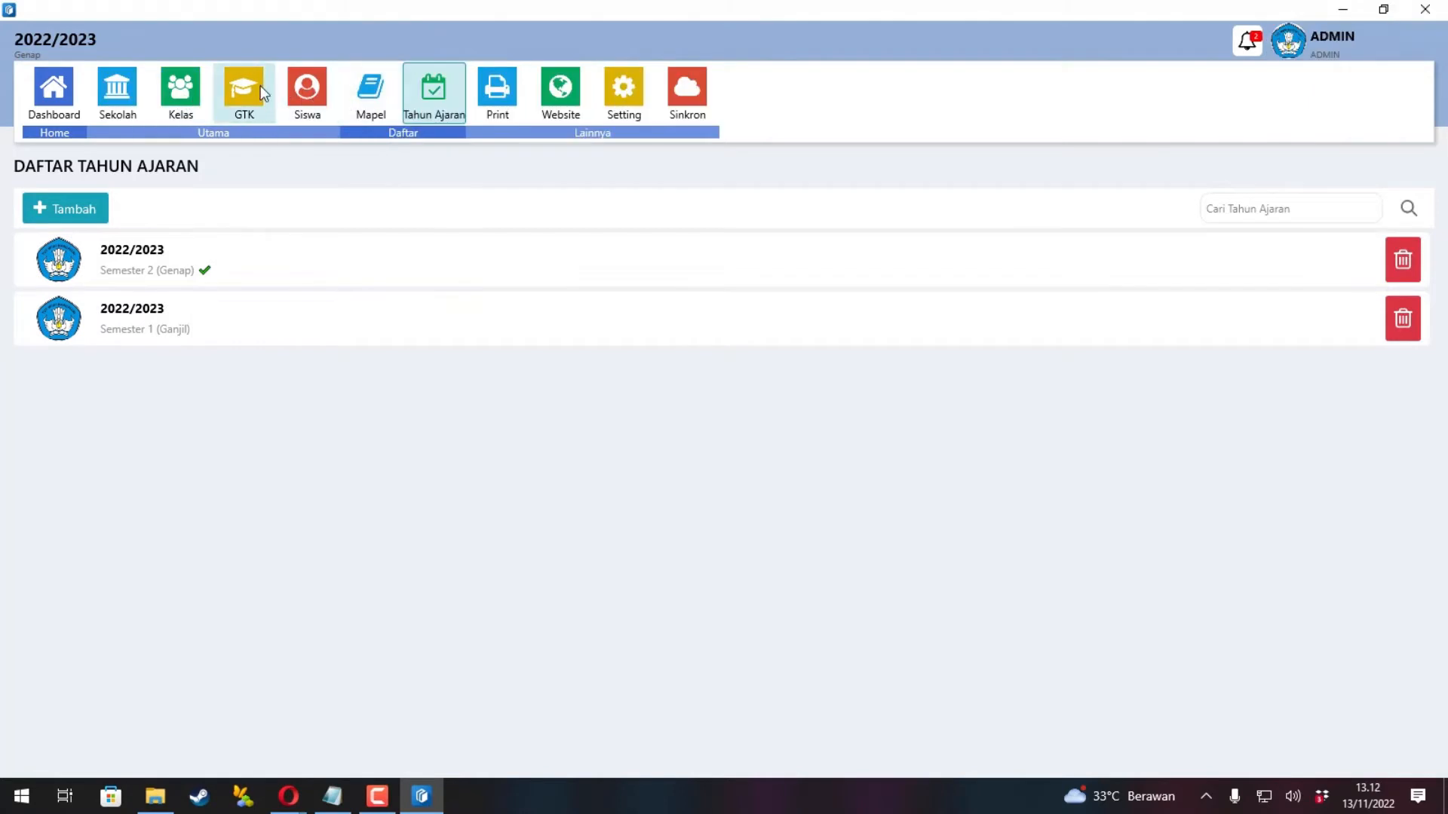
Add a new GTK staff member with a name, login username and password, and save.
left_click(253, 89)
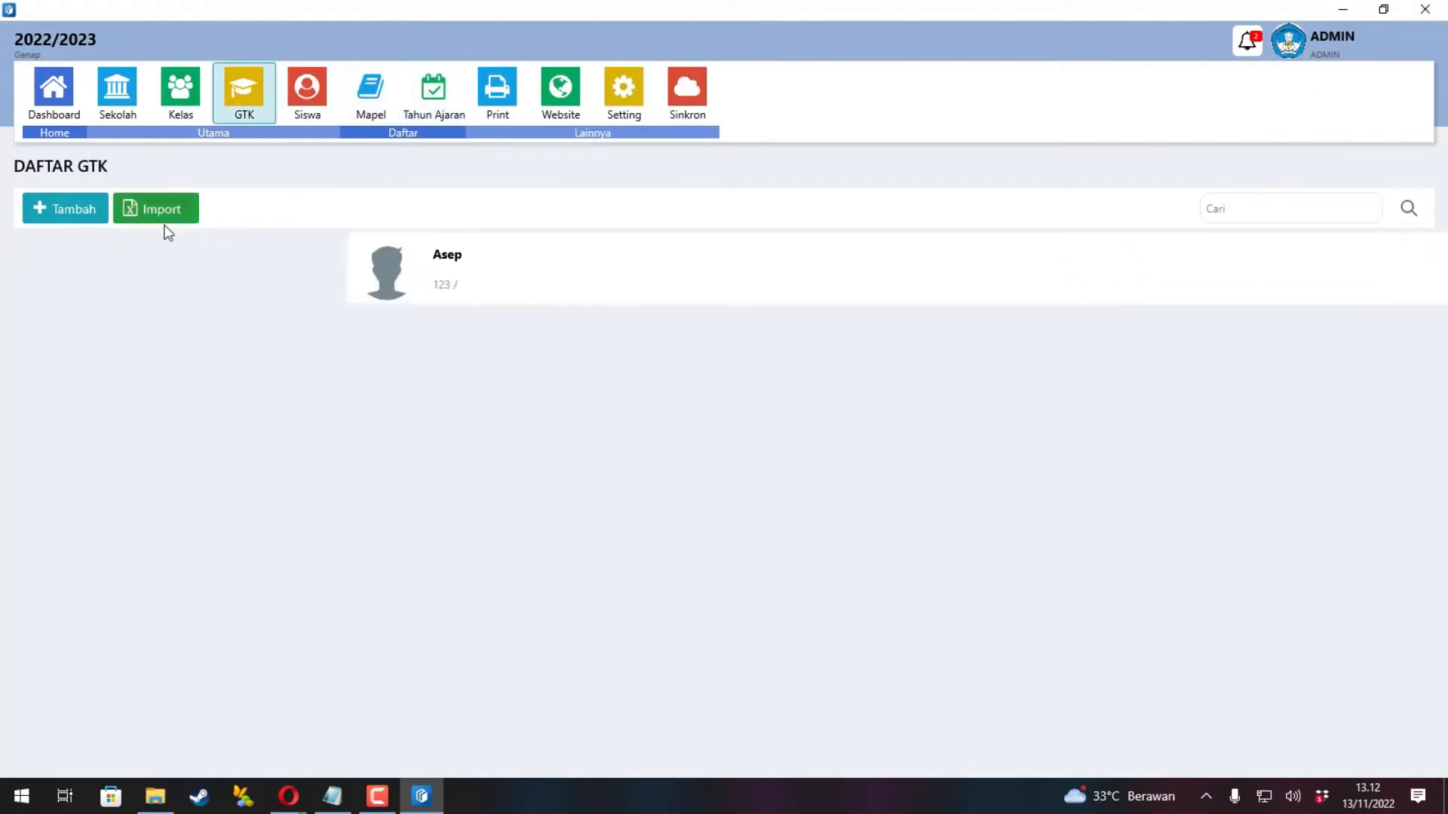
left_click(85, 218)
left_click(473, 297)
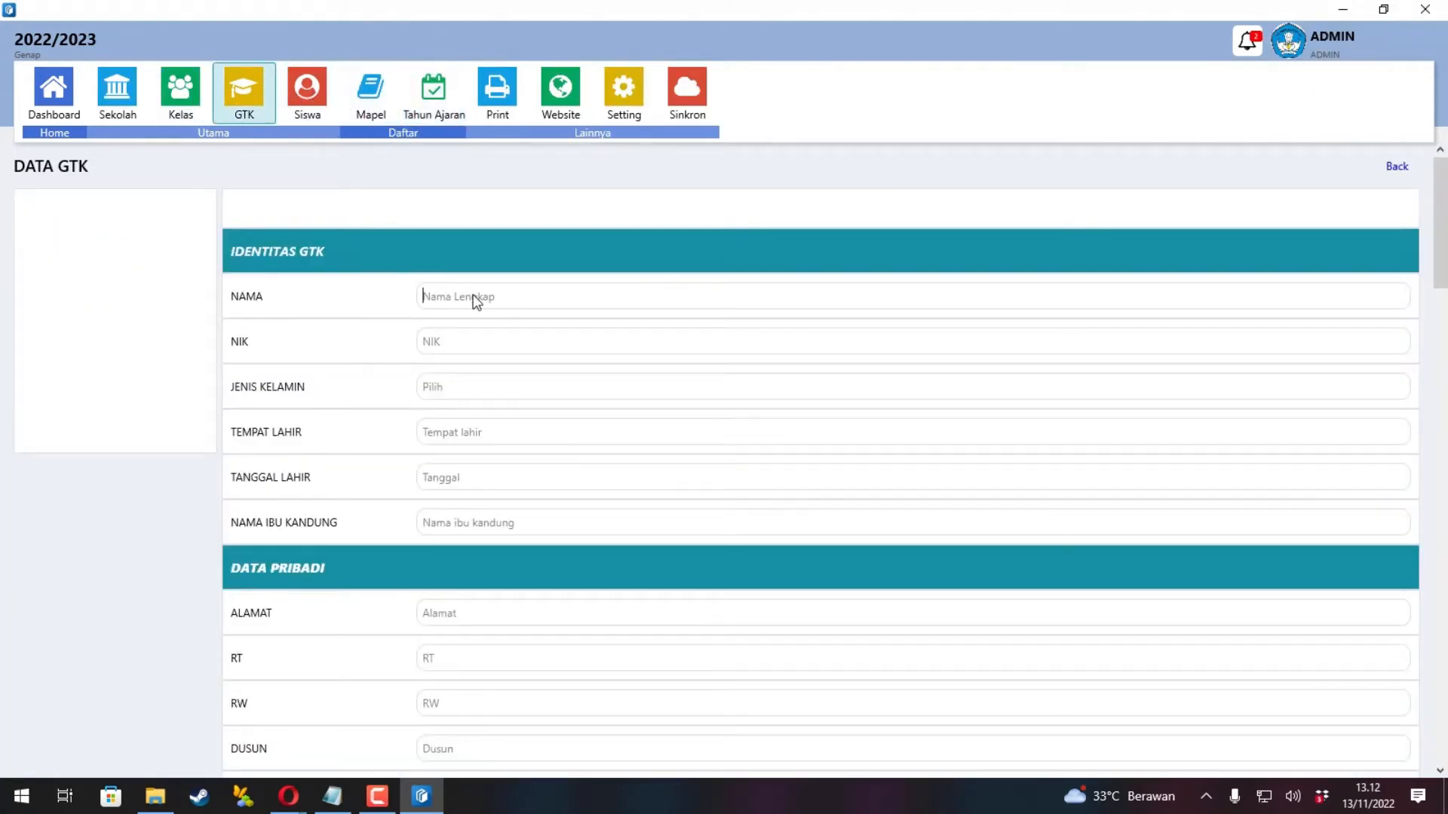
type("Andi")
scroll(608, 320, "down", 10)
scroll(567, 372, "down", 15)
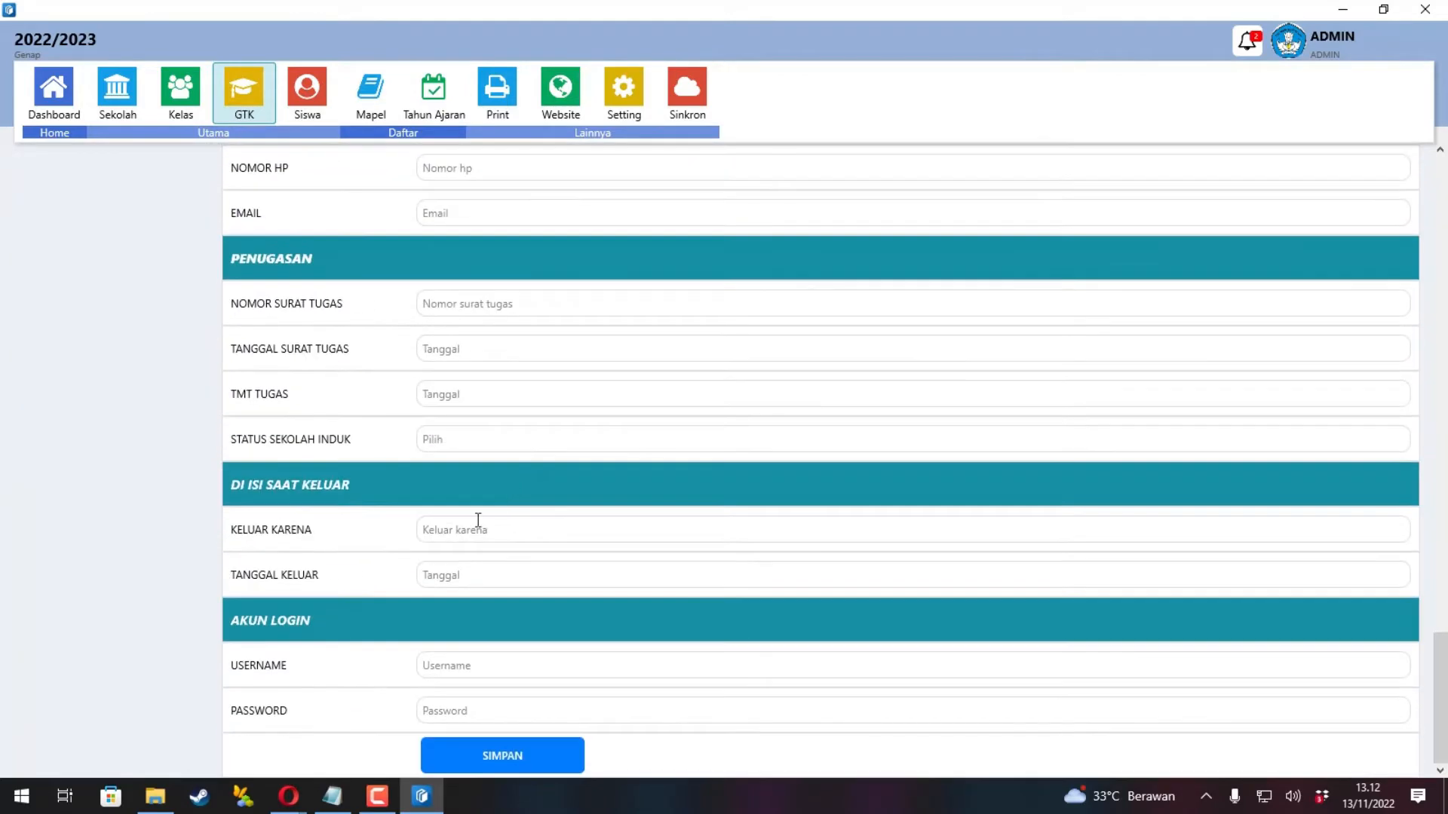
left_click(469, 674)
type("andi")
left_click(483, 705)
type("1234")
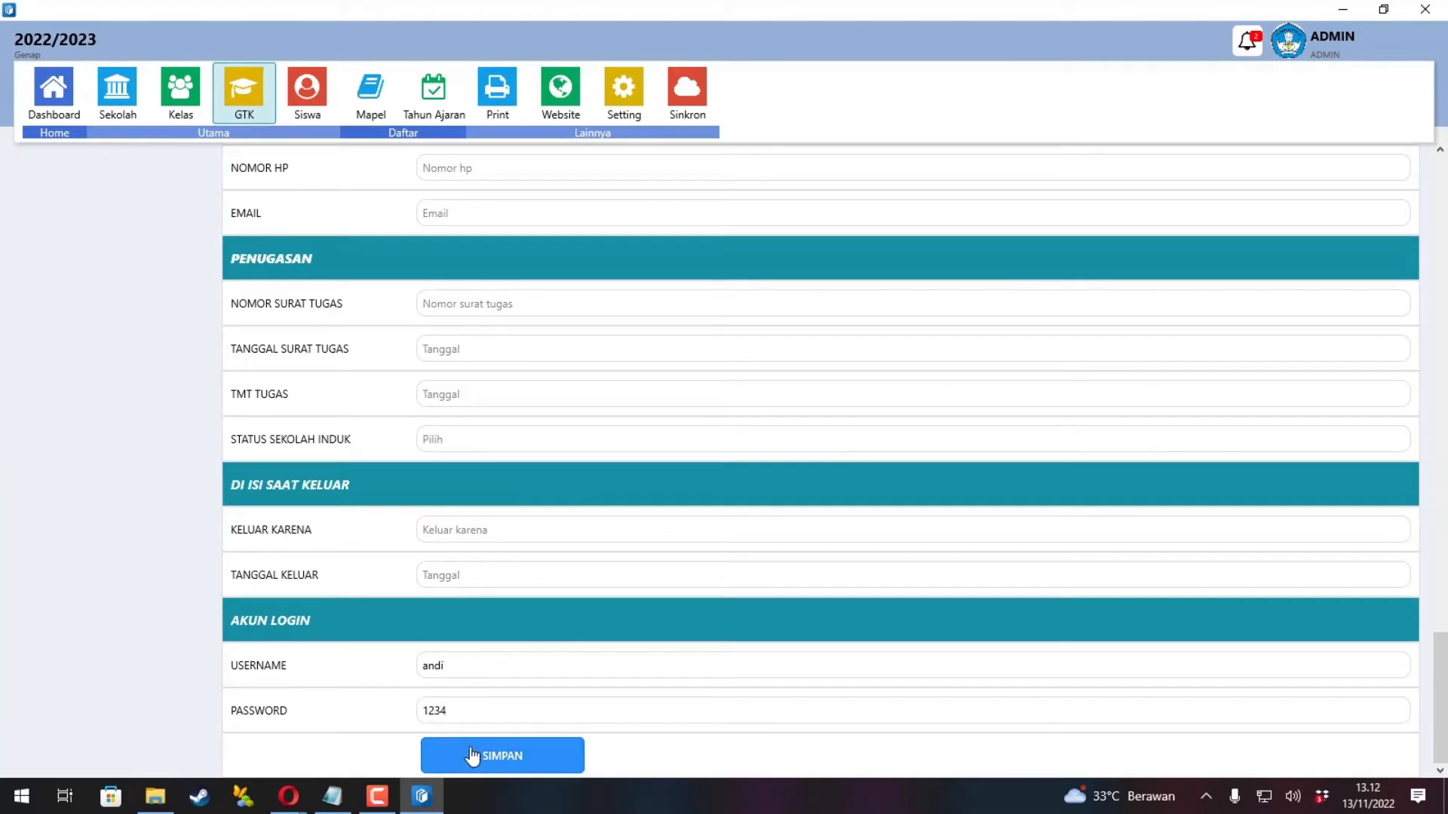
left_click(472, 756)
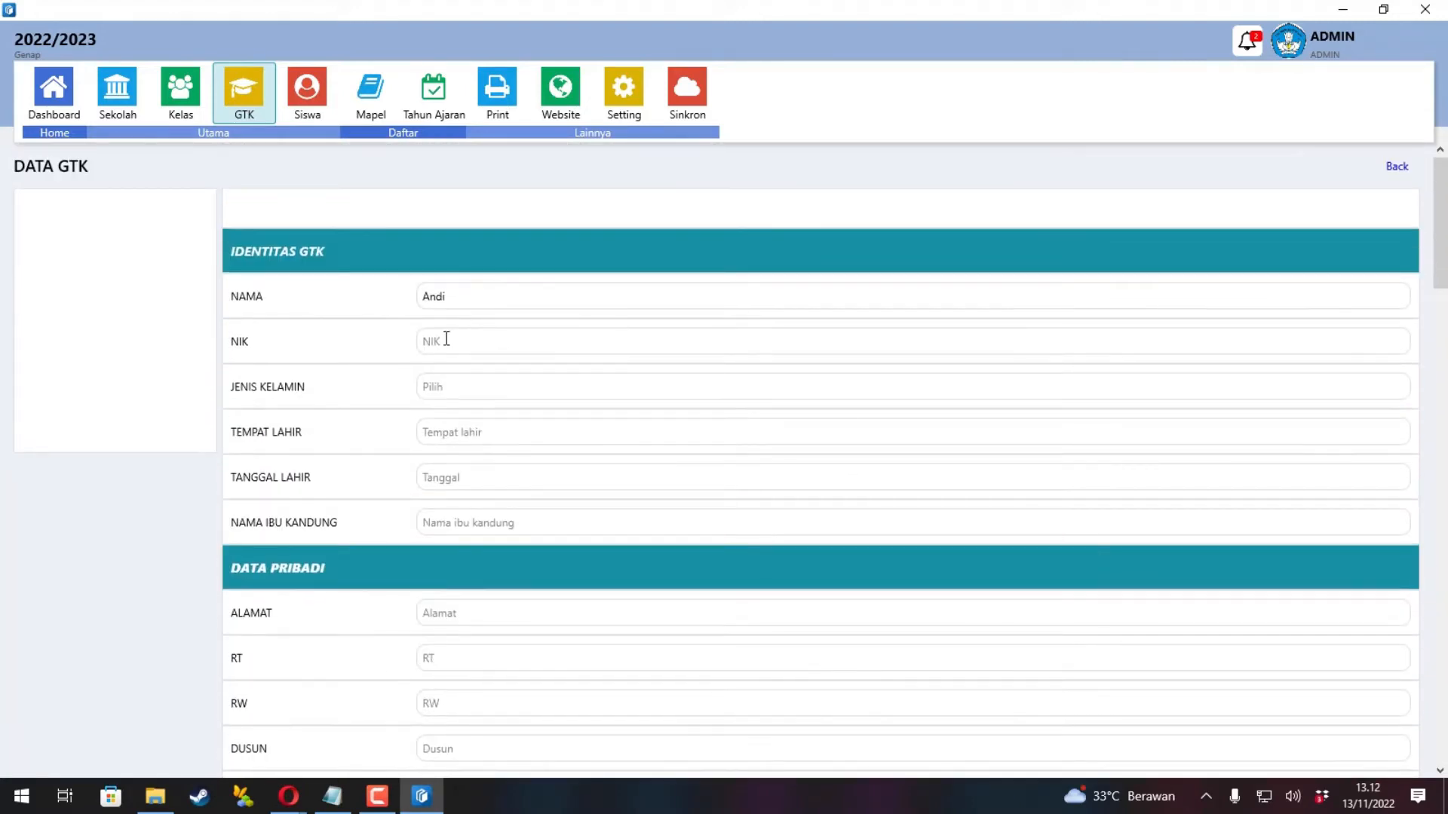
Fill in the staff member's NIP and save the record, confirming success.
left_click(448, 344)
scroll(478, 430, "down", 6)
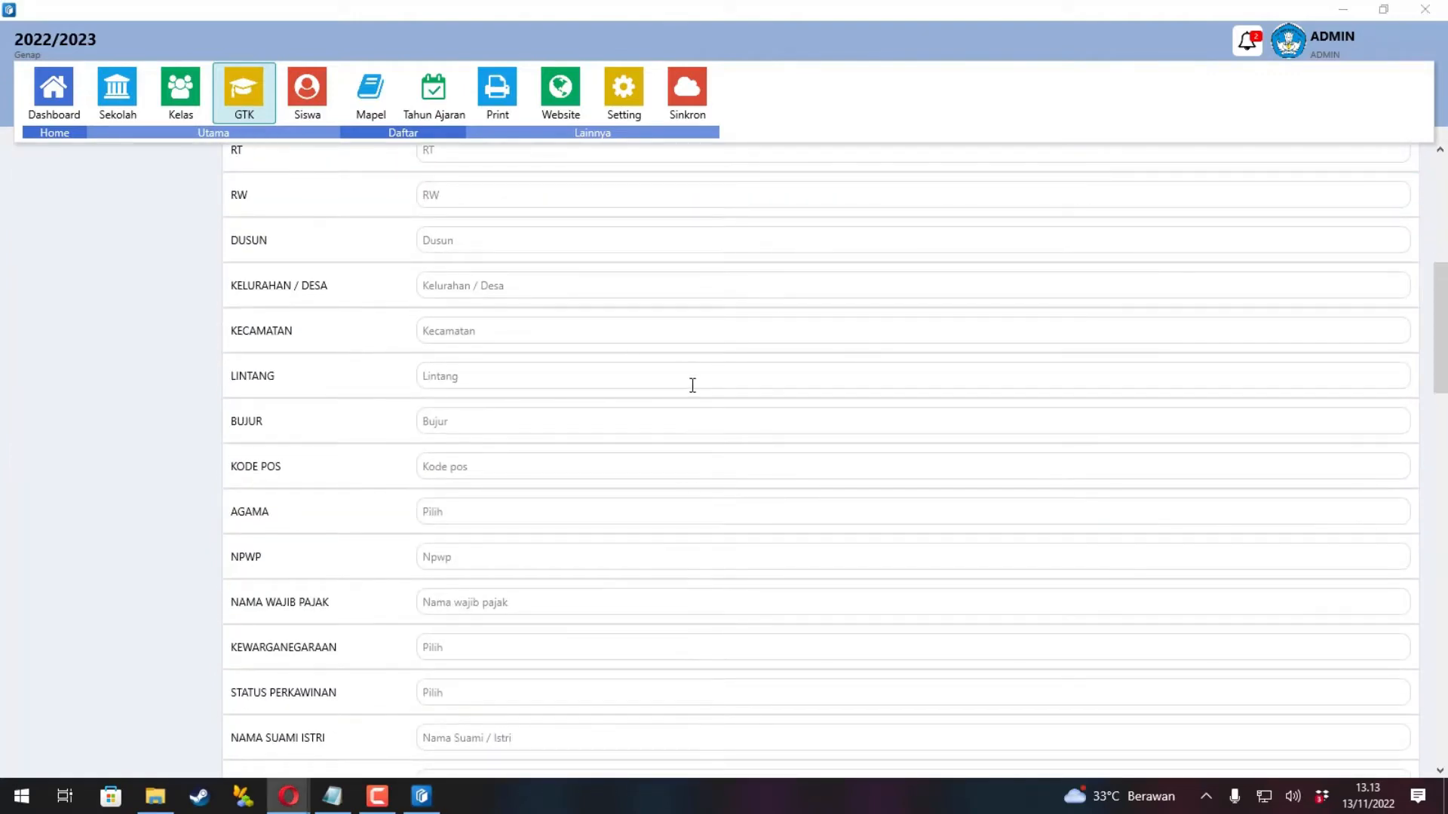
scroll(688, 386, "down", 3)
scroll(500, 423, "down", 3)
left_click(474, 455)
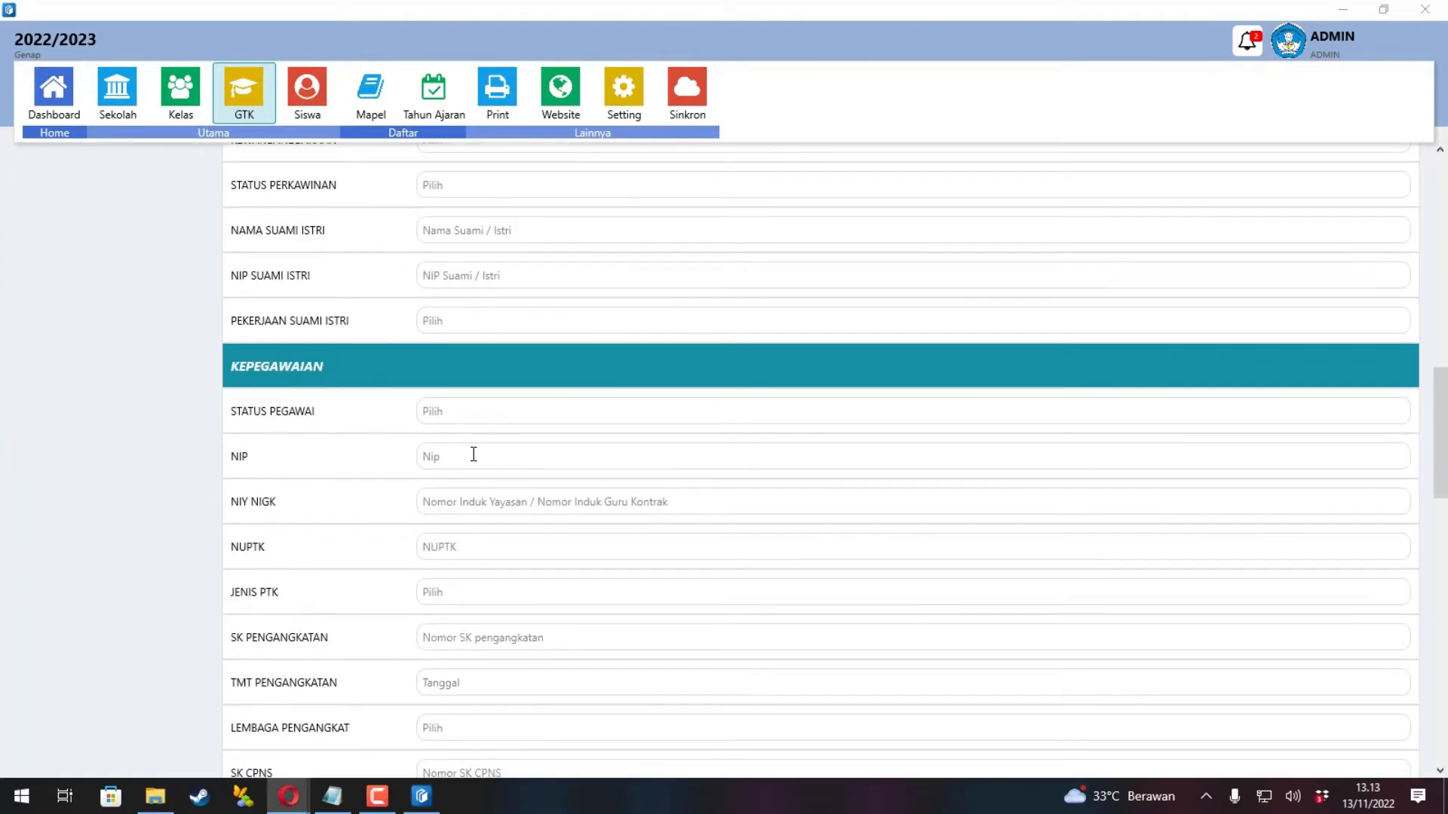
type("123")
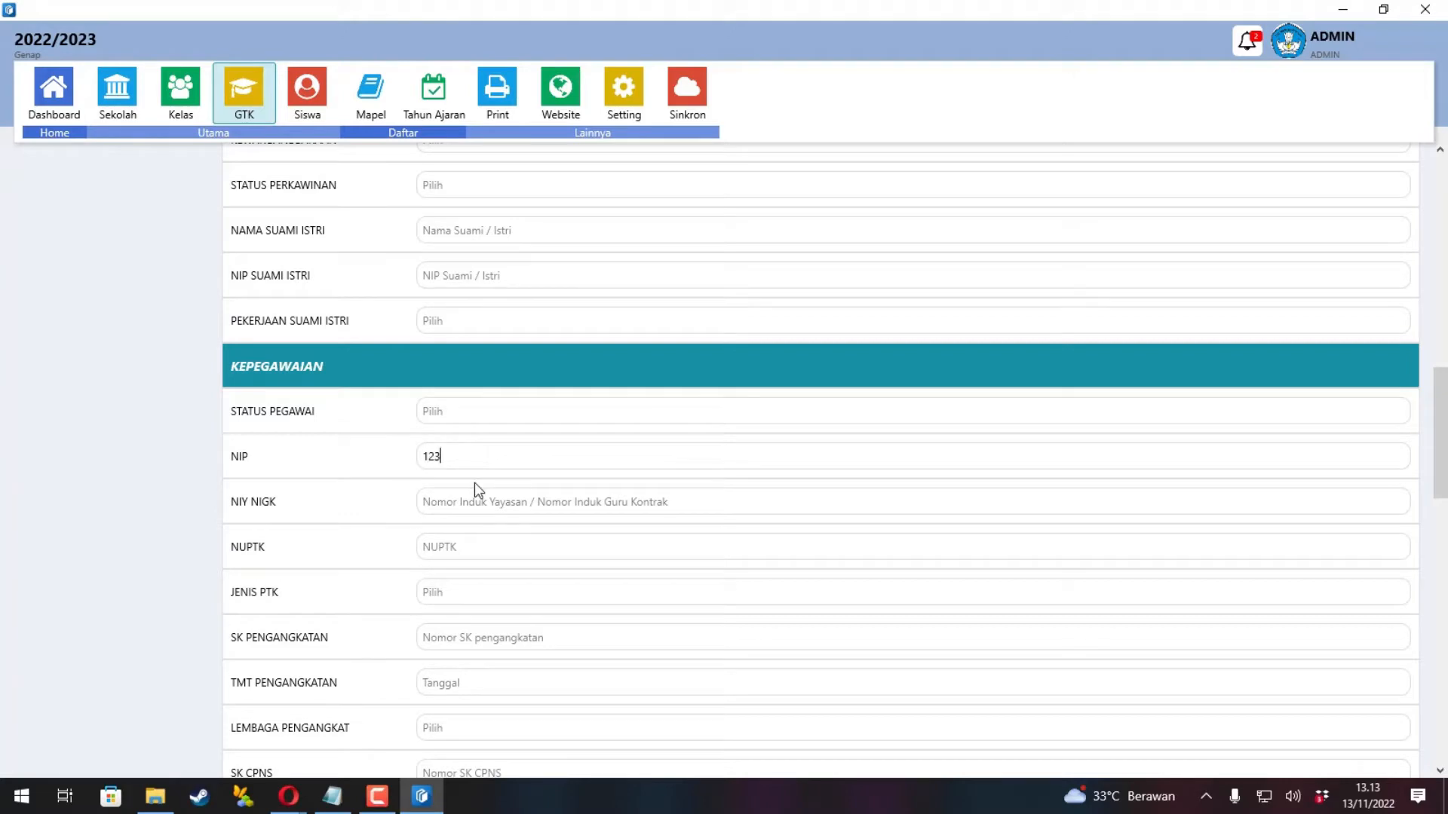
scroll(473, 483, "down", 15)
scroll(473, 482, "down", 1)
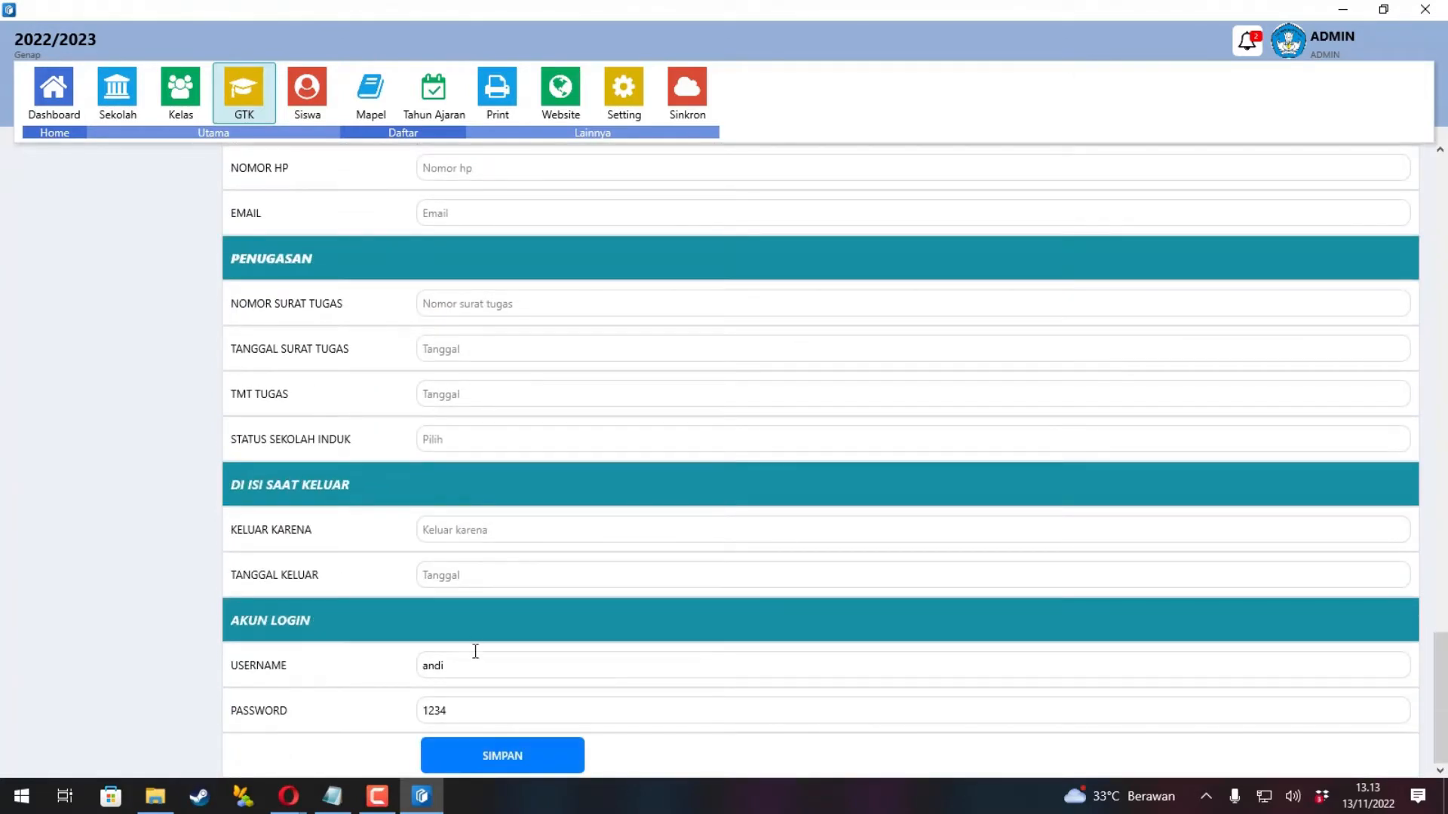
left_click(498, 758)
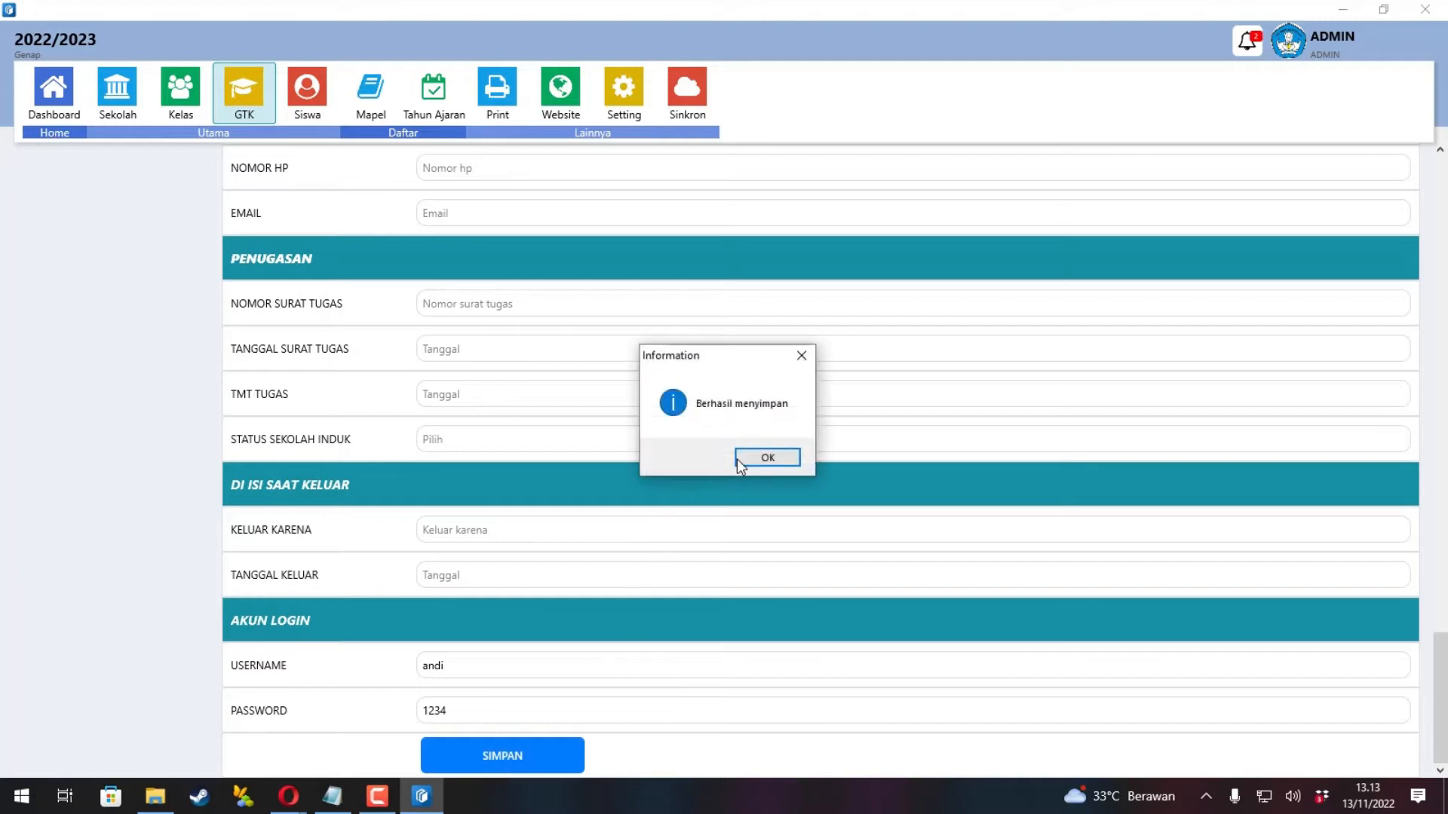
left_click(766, 457)
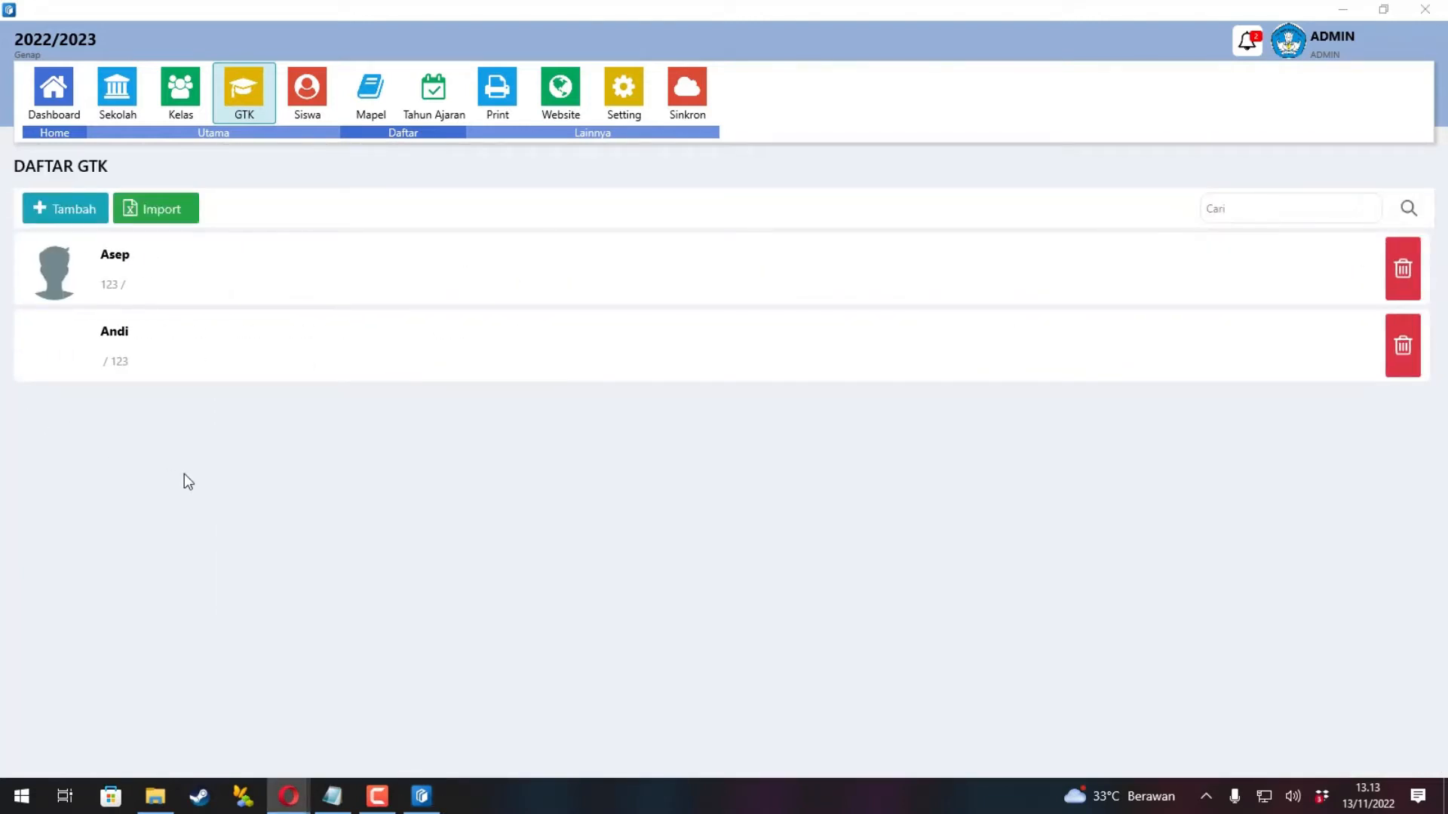
Start a new student entry with her name and gender Perempuan.
left_click(302, 107)
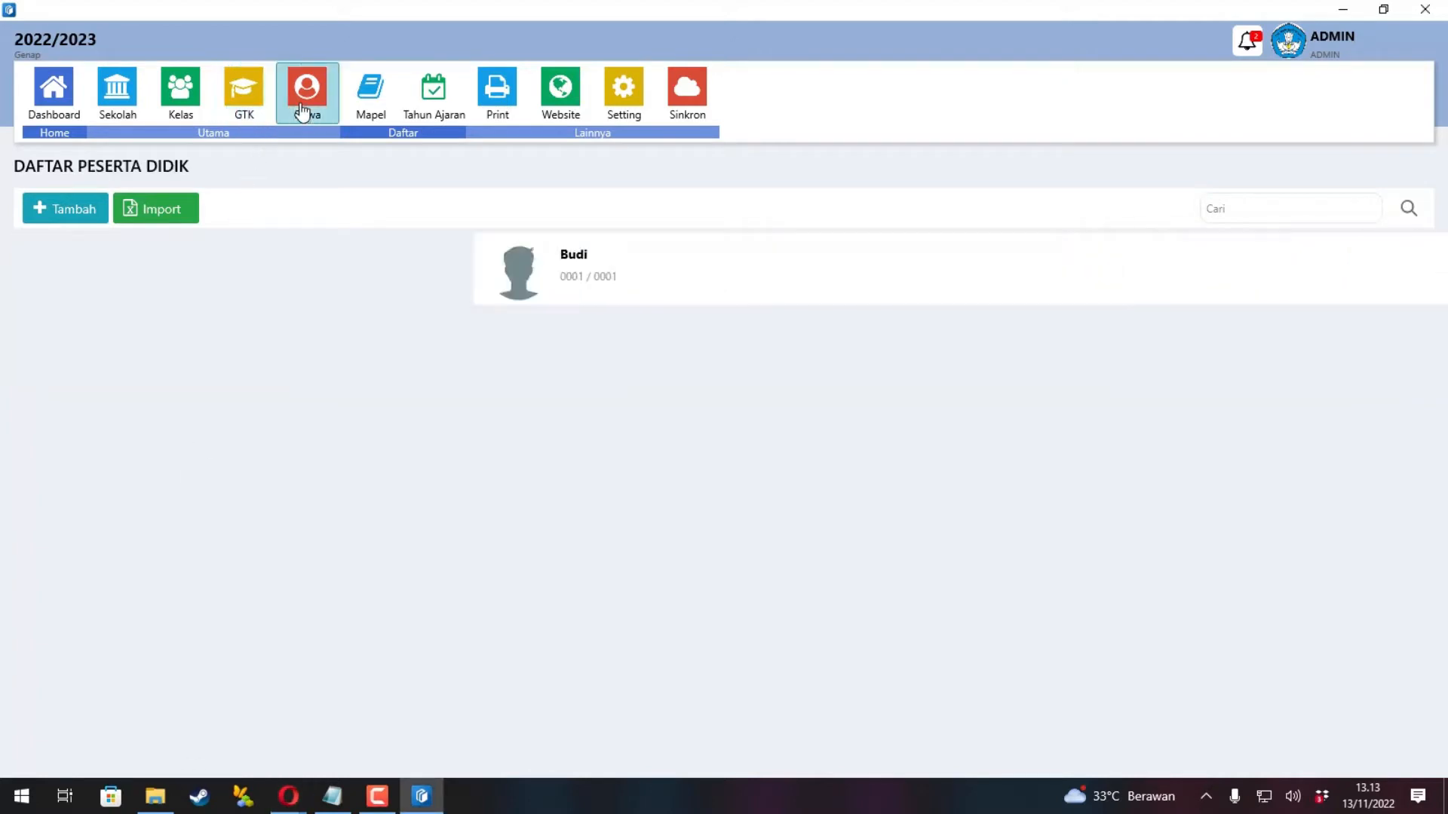
left_click(97, 208)
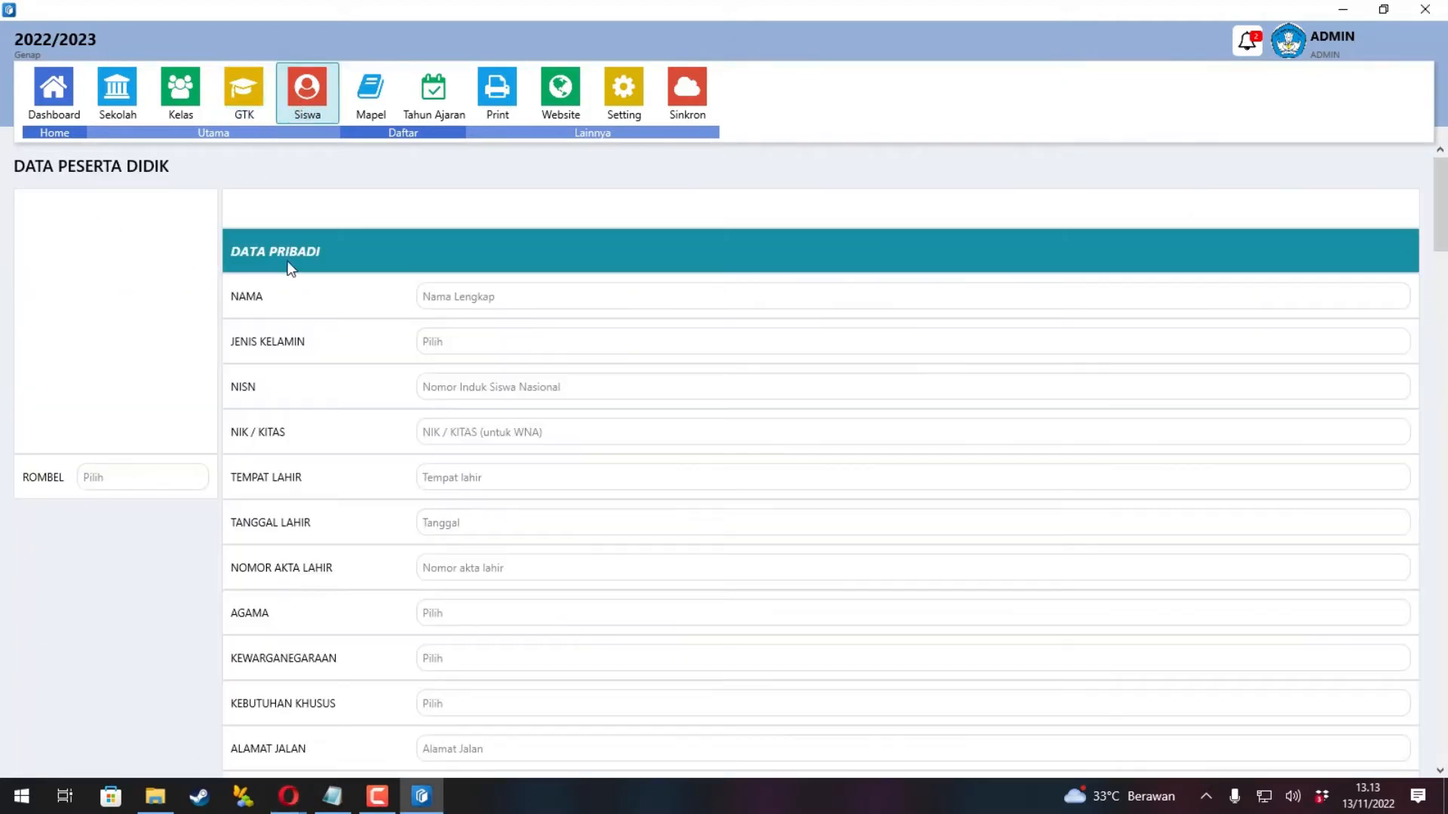
left_click(483, 297)
type("Nur")
left_click(462, 348)
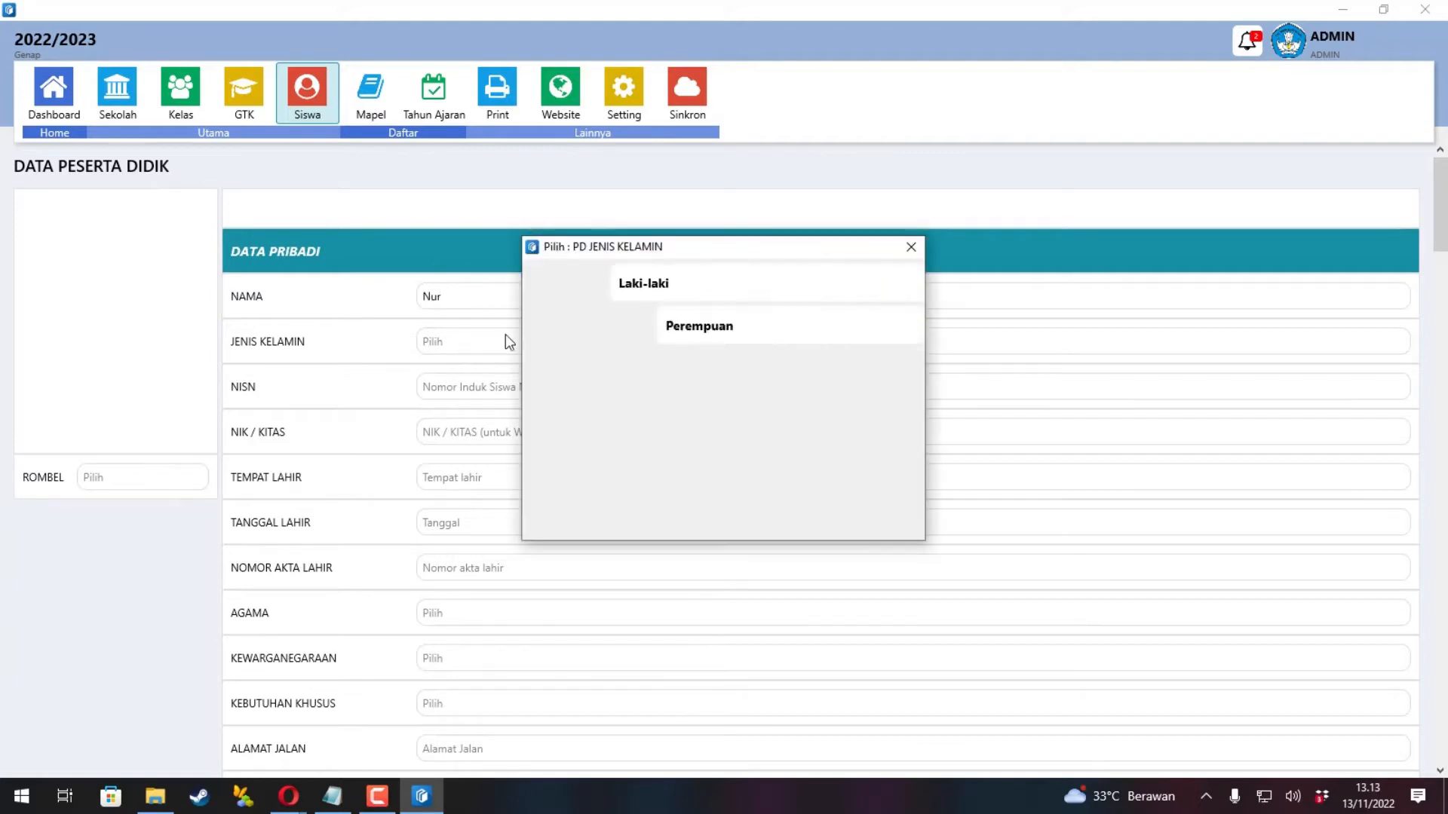
left_click(549, 327)
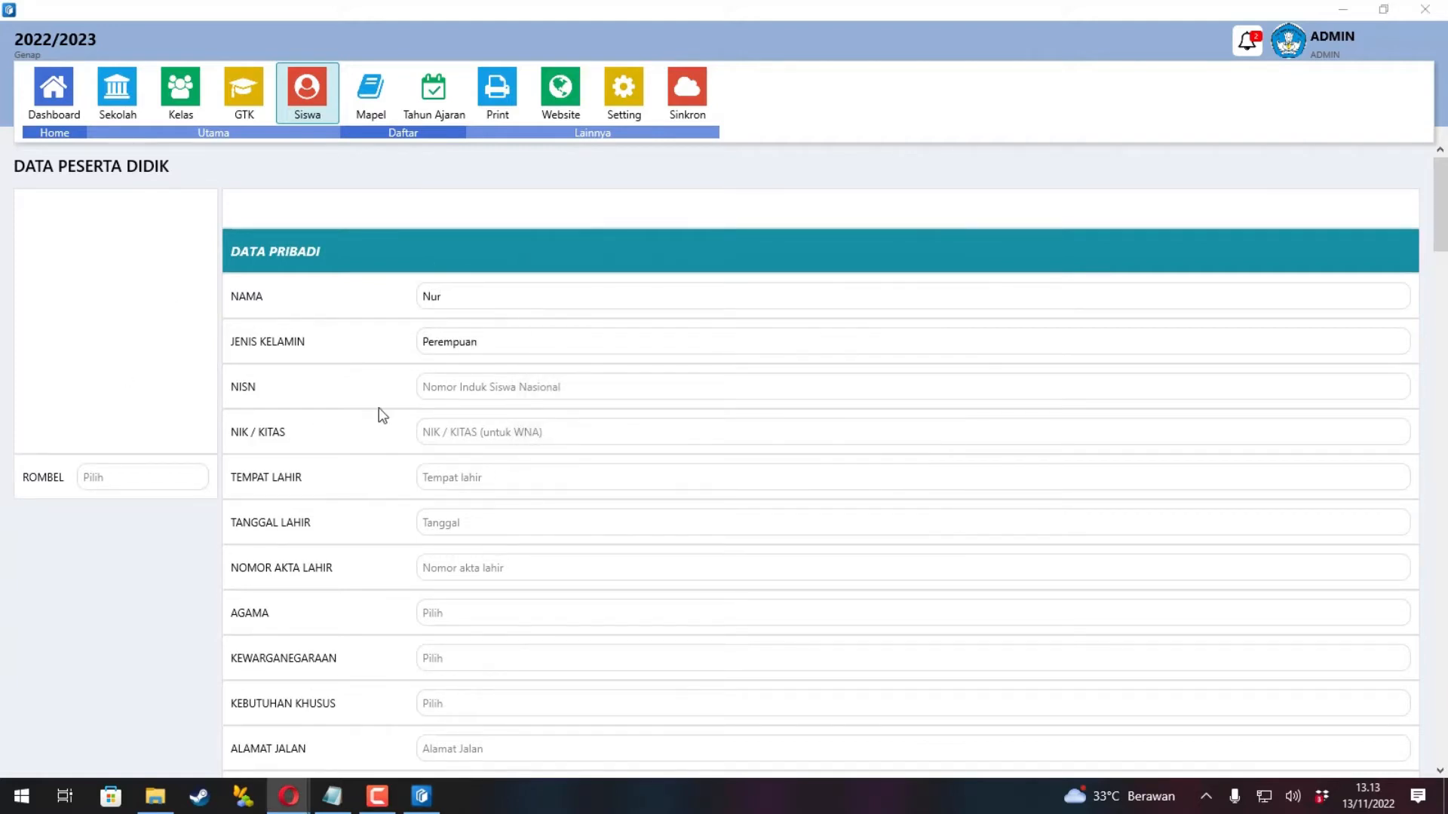
Enter the student's NISN and NIS and save her record.
left_click(475, 390)
type("1002")
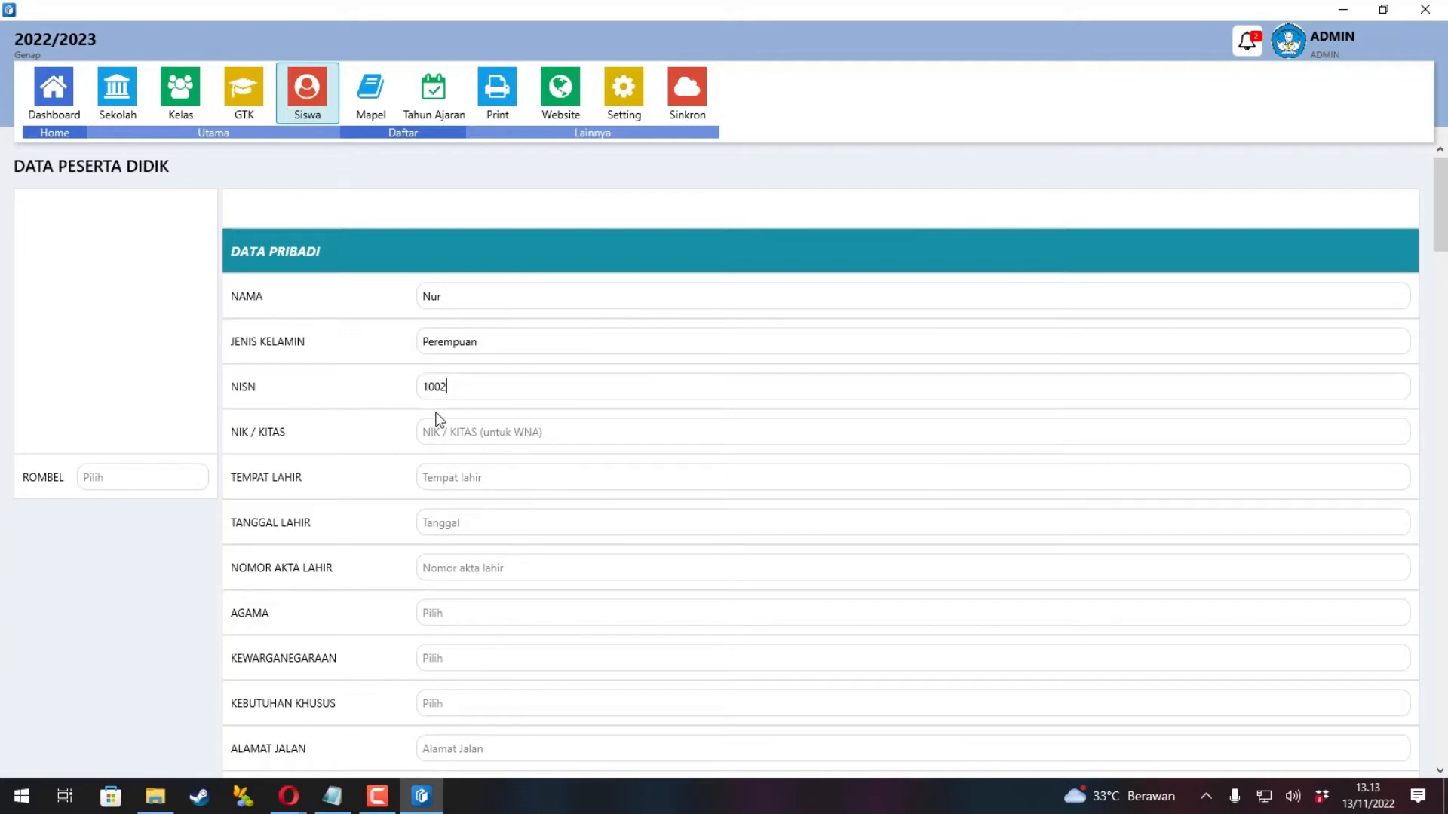
scroll(446, 411, "down", 6)
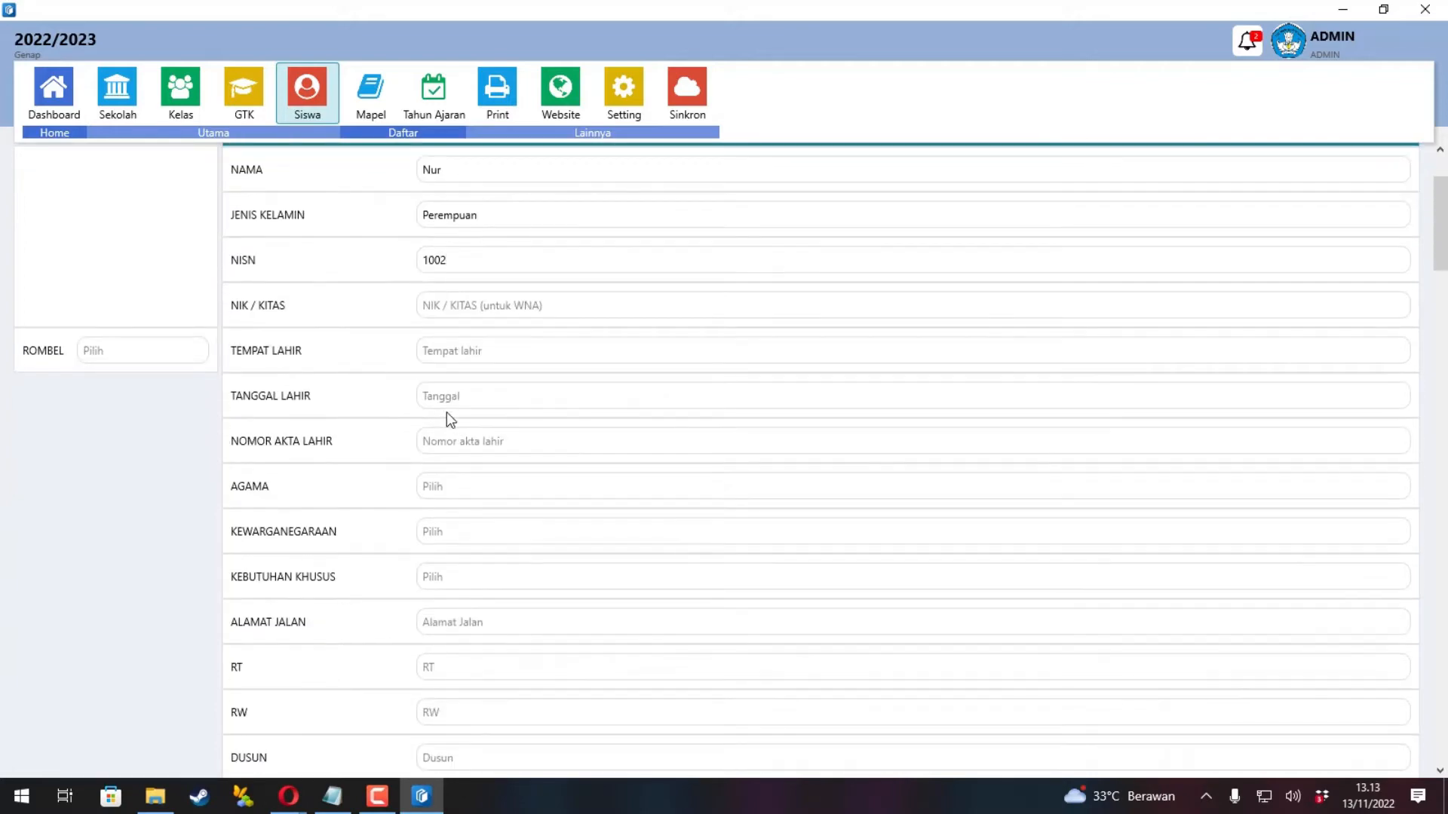
scroll(448, 420, "down", 15)
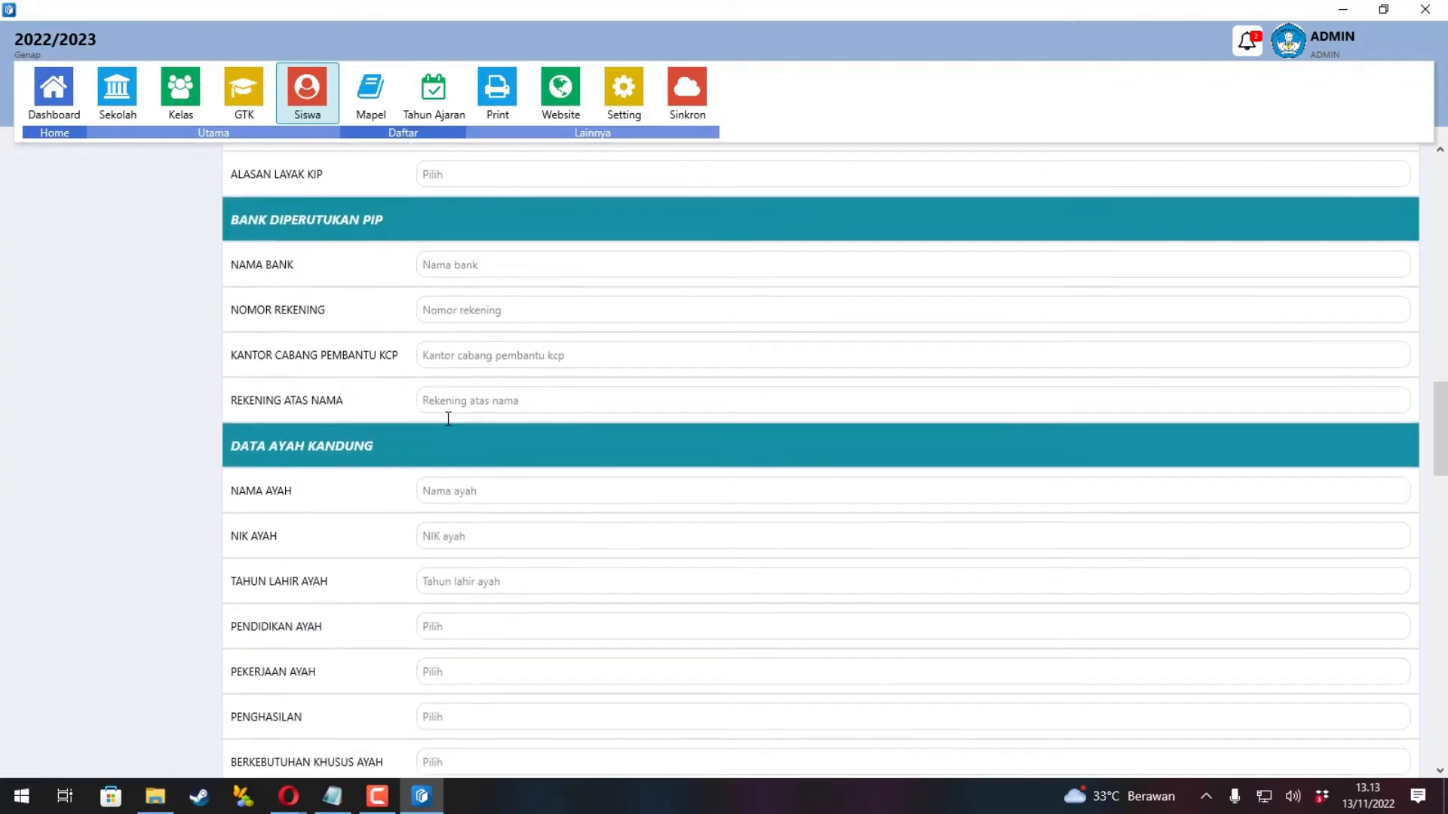
scroll(452, 485, "down", 8)
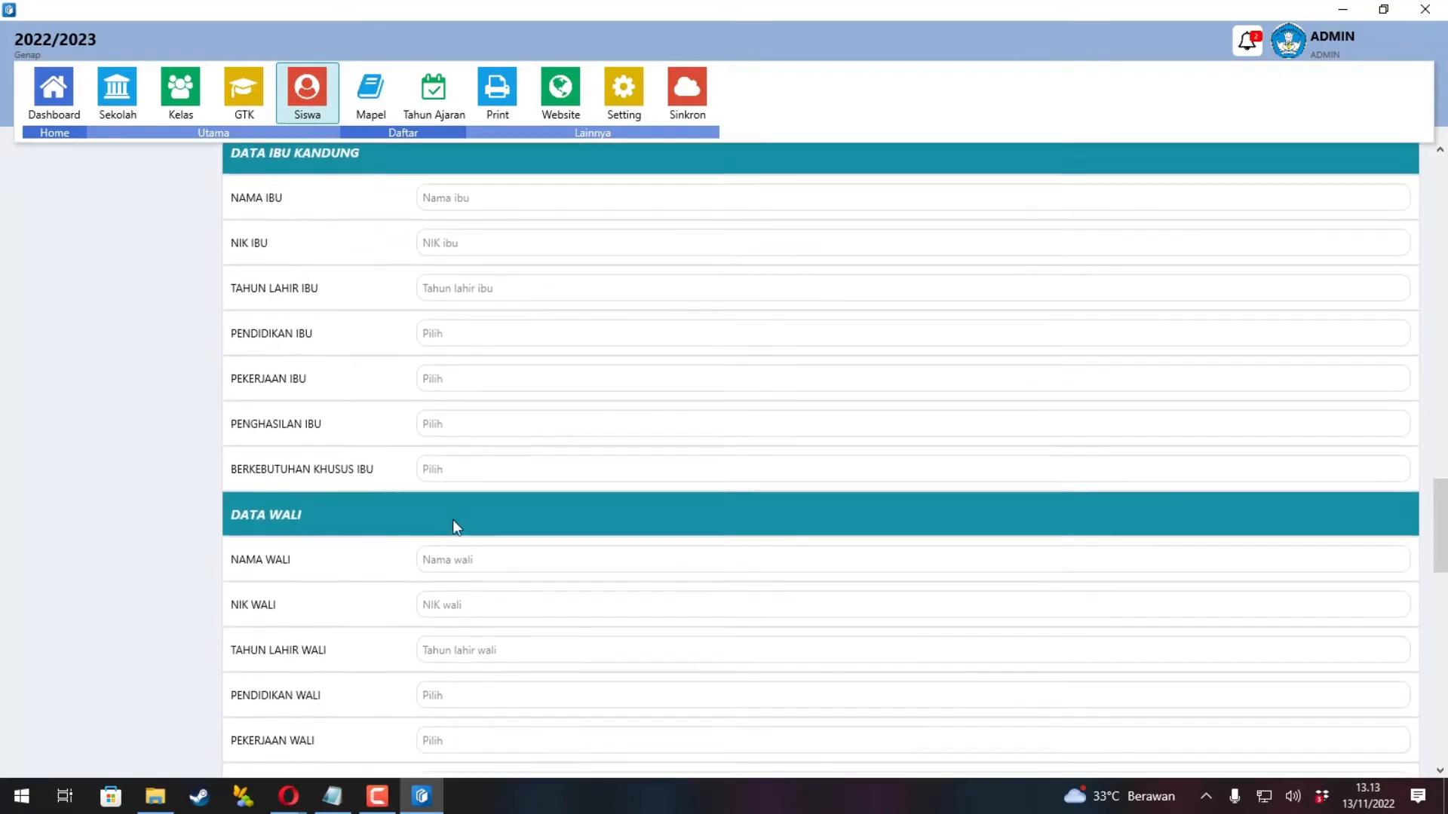
scroll(452, 521, "down", 6)
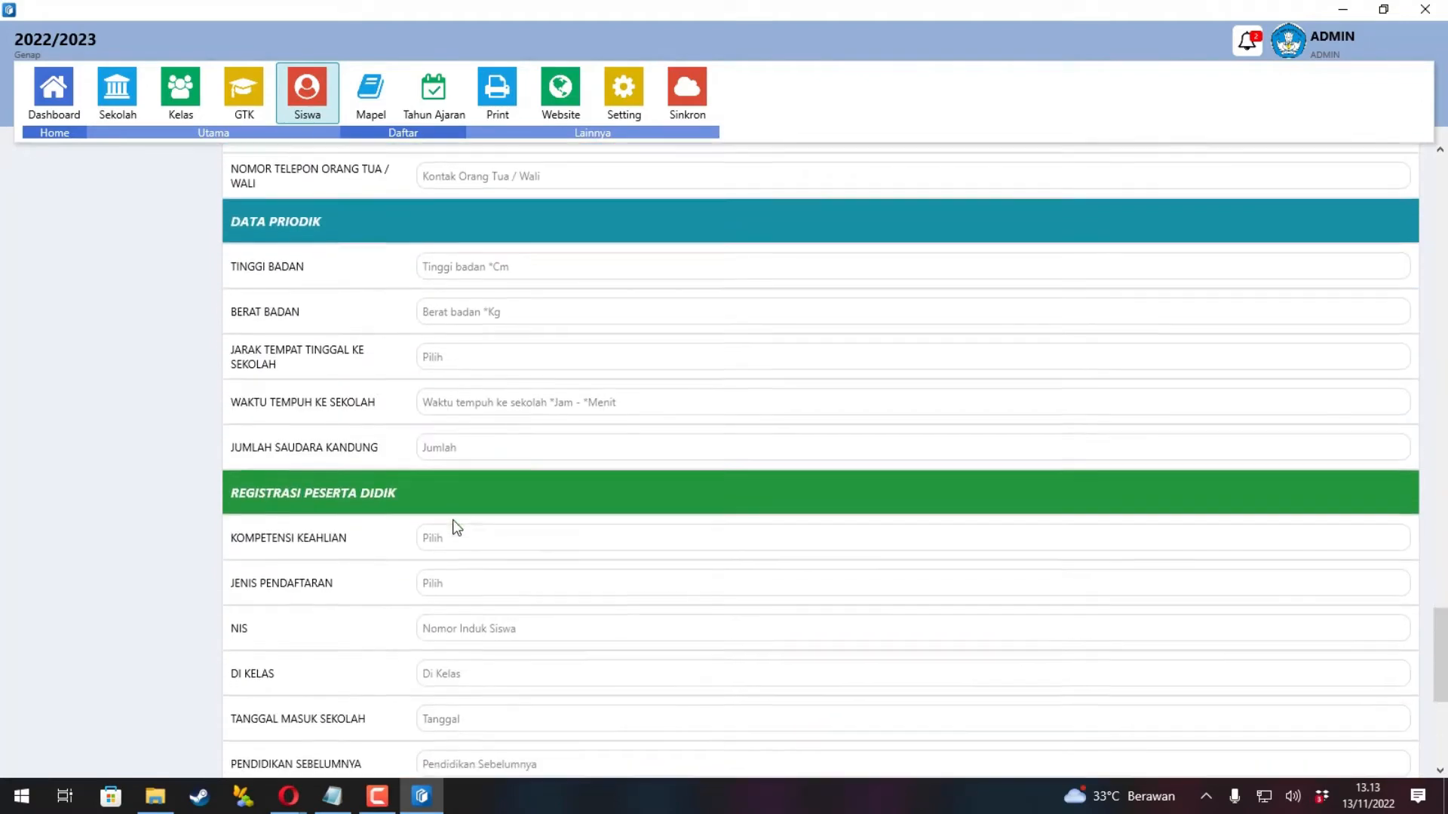
left_click(458, 524)
type("002")
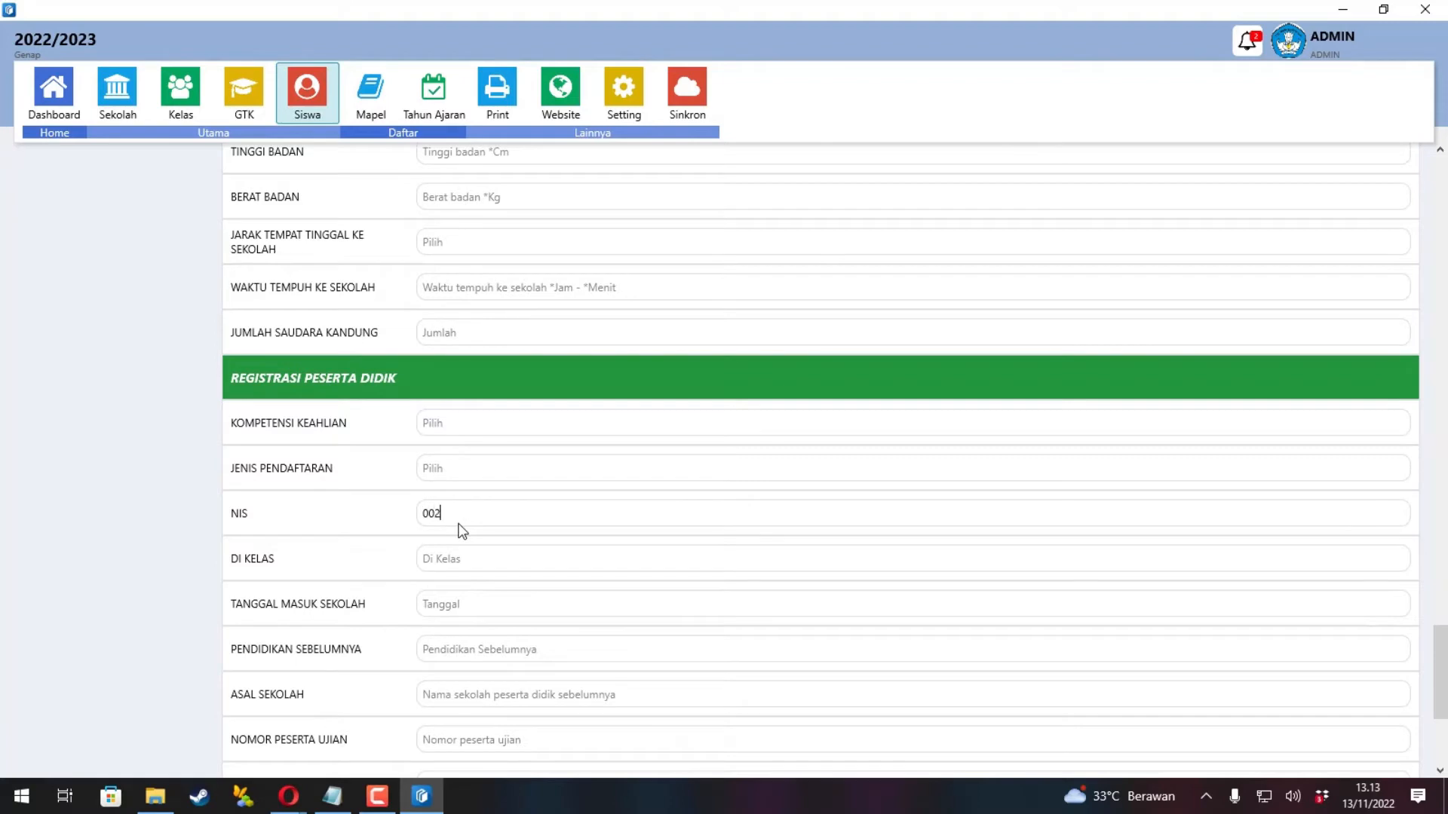
scroll(467, 533, "down", 4)
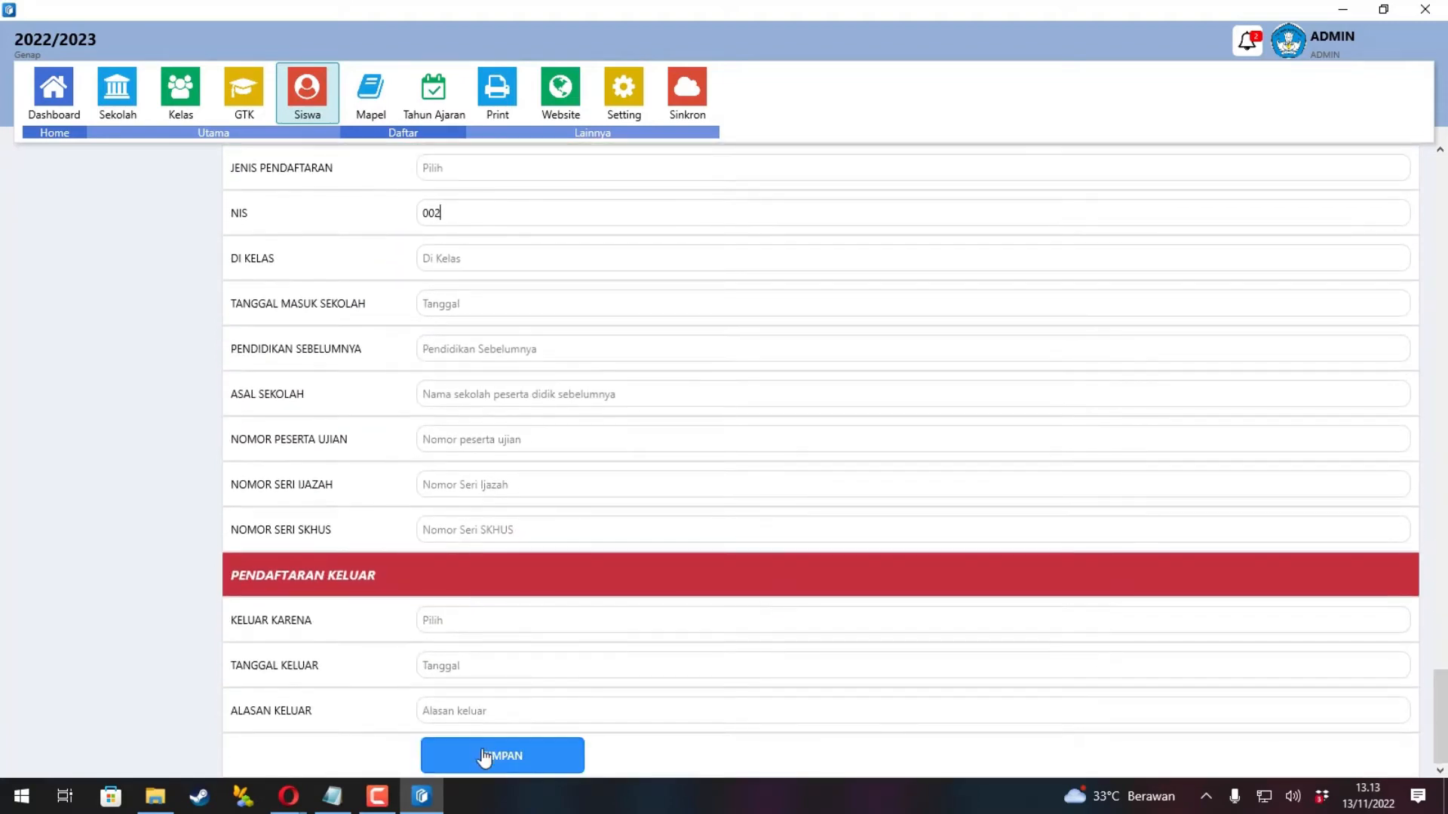
left_click(483, 756)
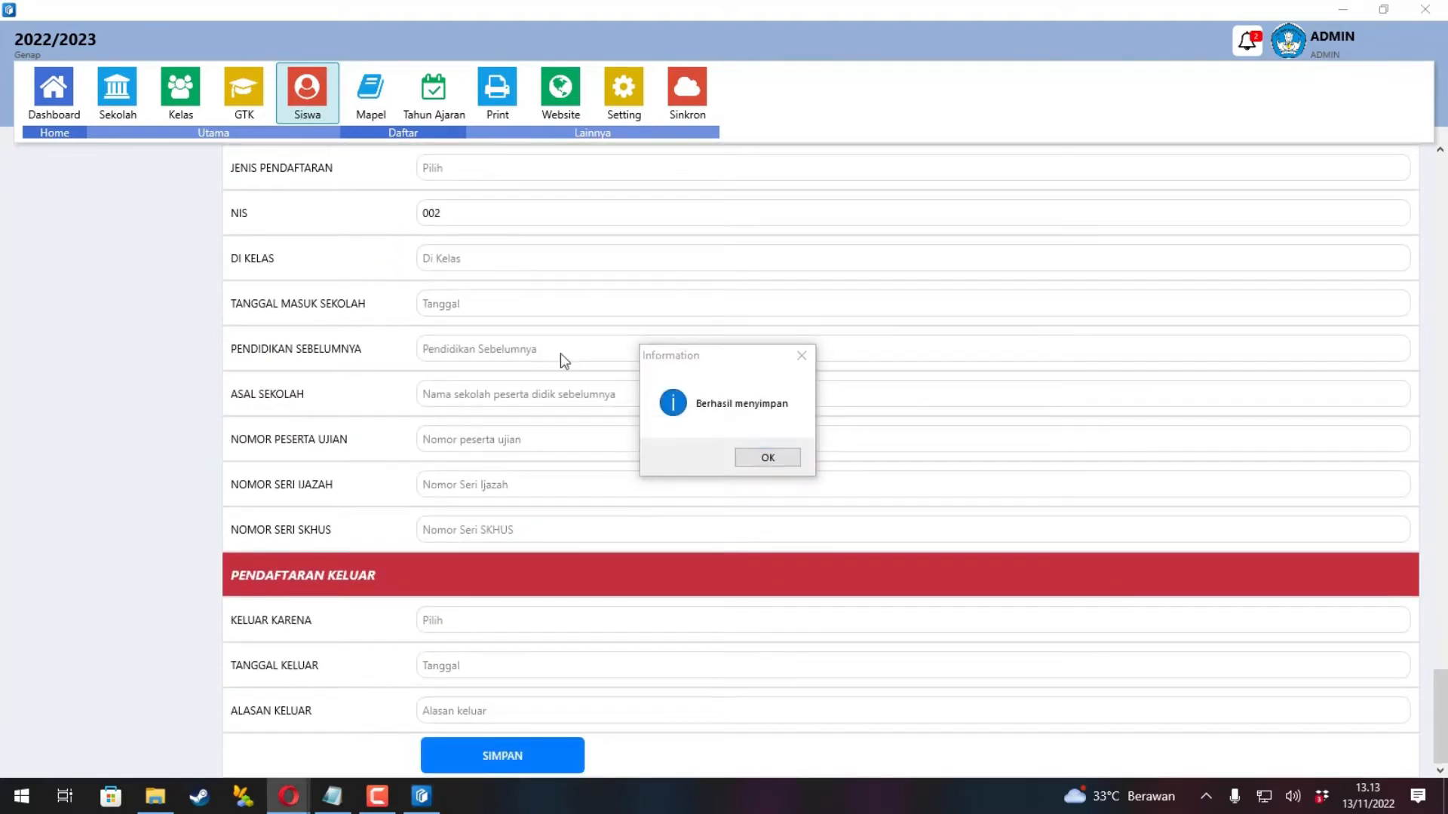
left_click(779, 462)
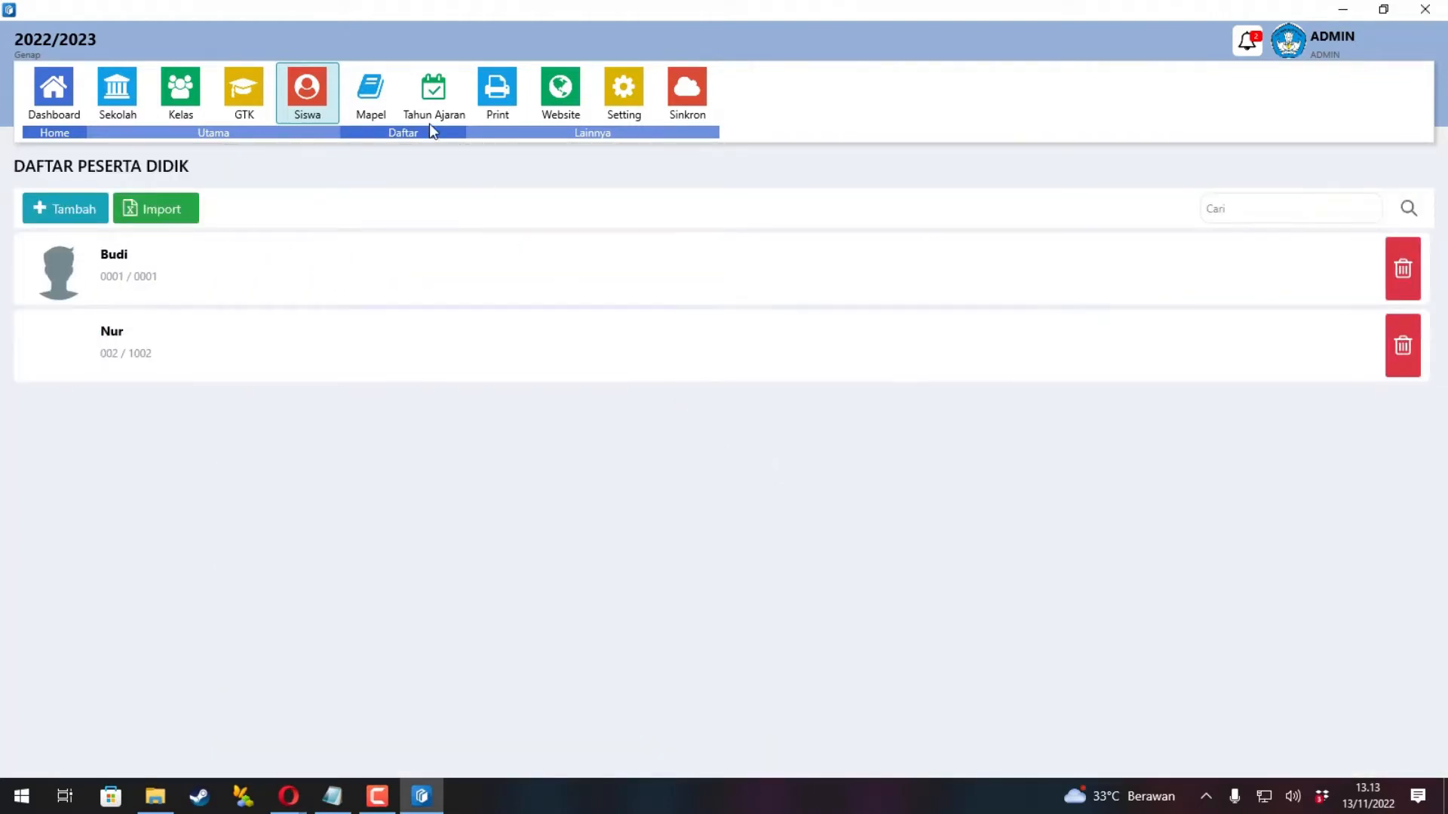
Create class X-A, grade 10, Merdeka curriculum, with the second teacher as homeroom teacher.
left_click(192, 100)
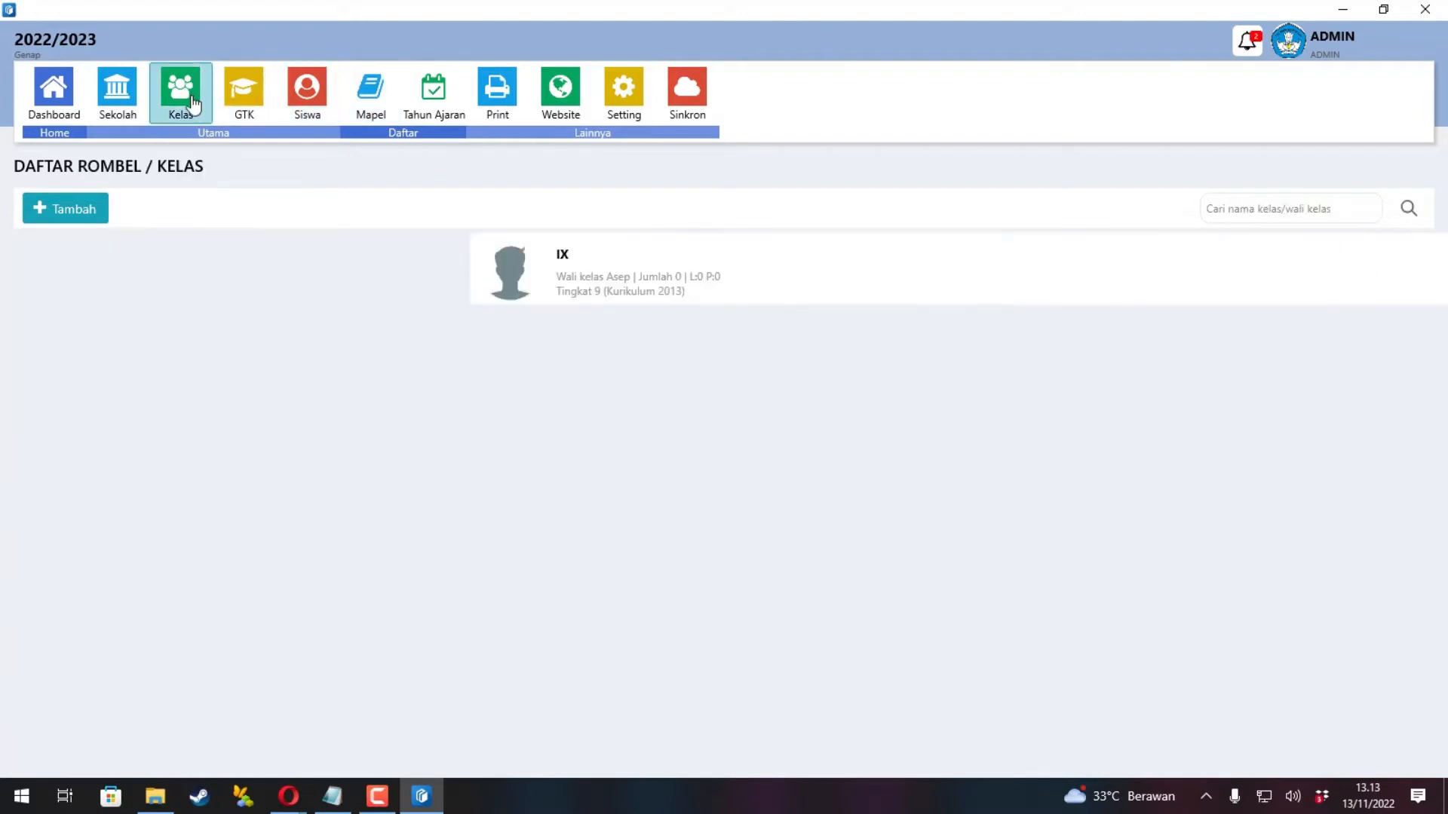
left_click(75, 211)
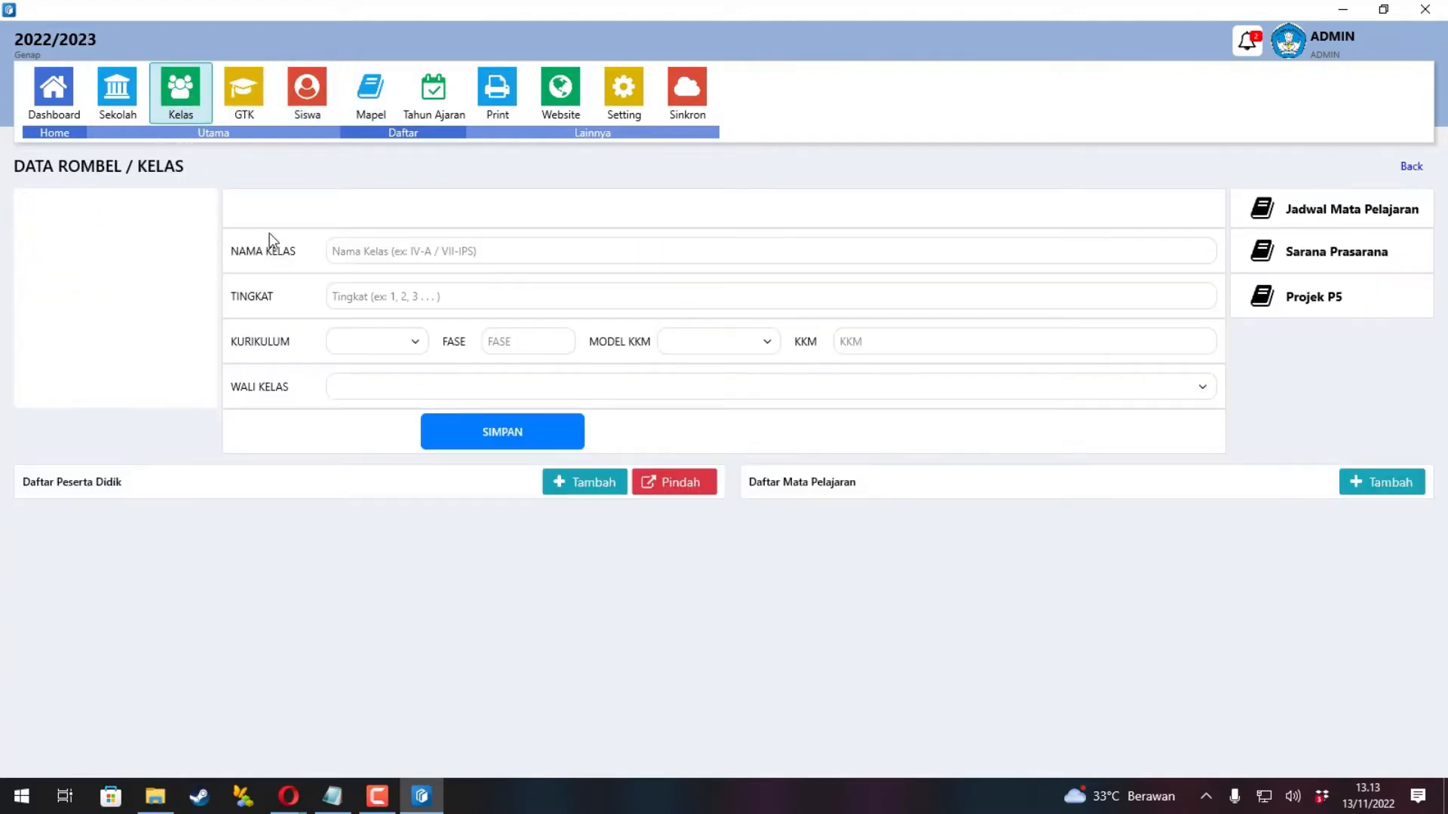
left_click(383, 249)
type("X")
left_click(385, 296)
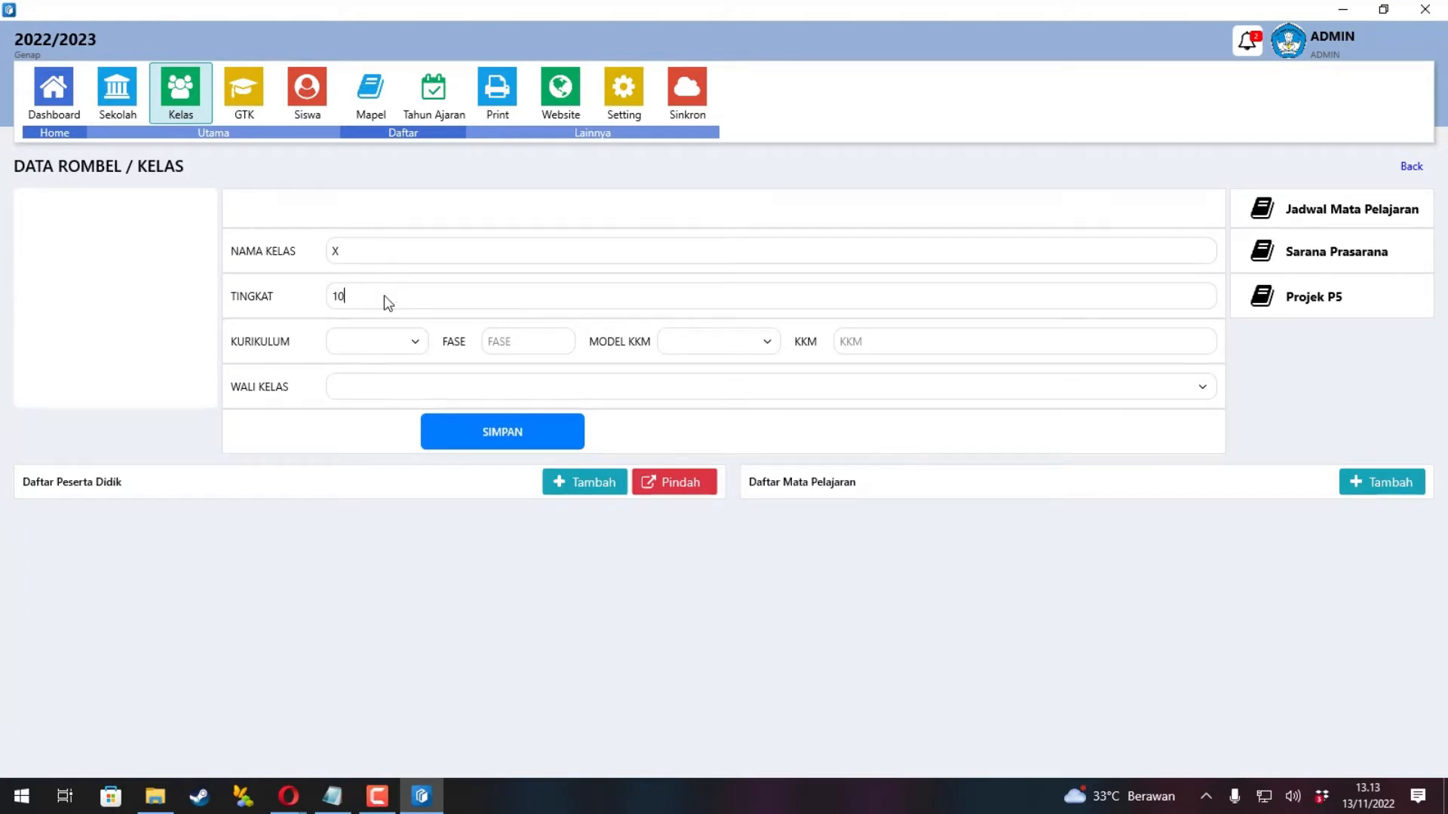
left_click(365, 261)
type("-A")
left_click(413, 343)
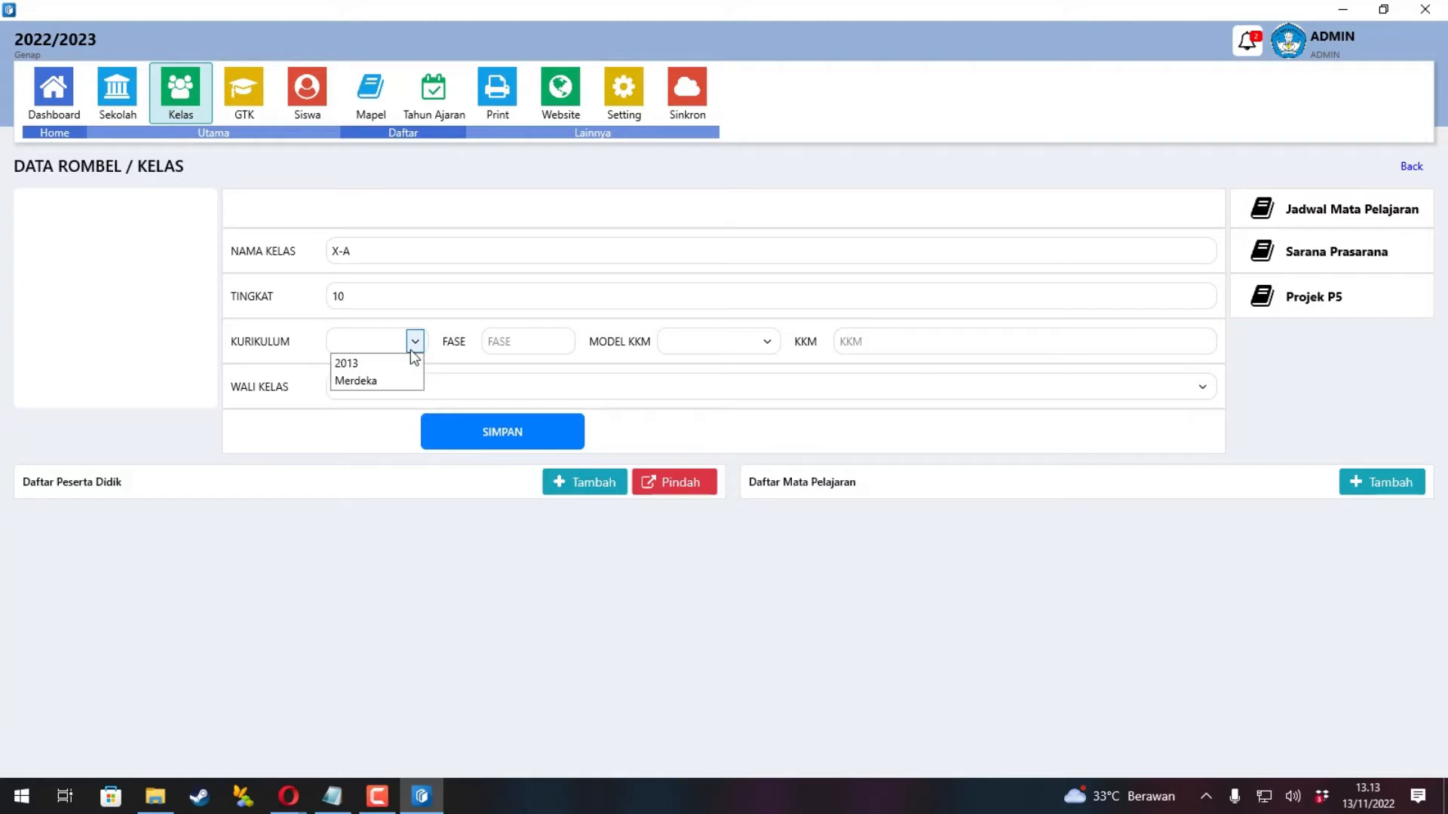
left_click(367, 381)
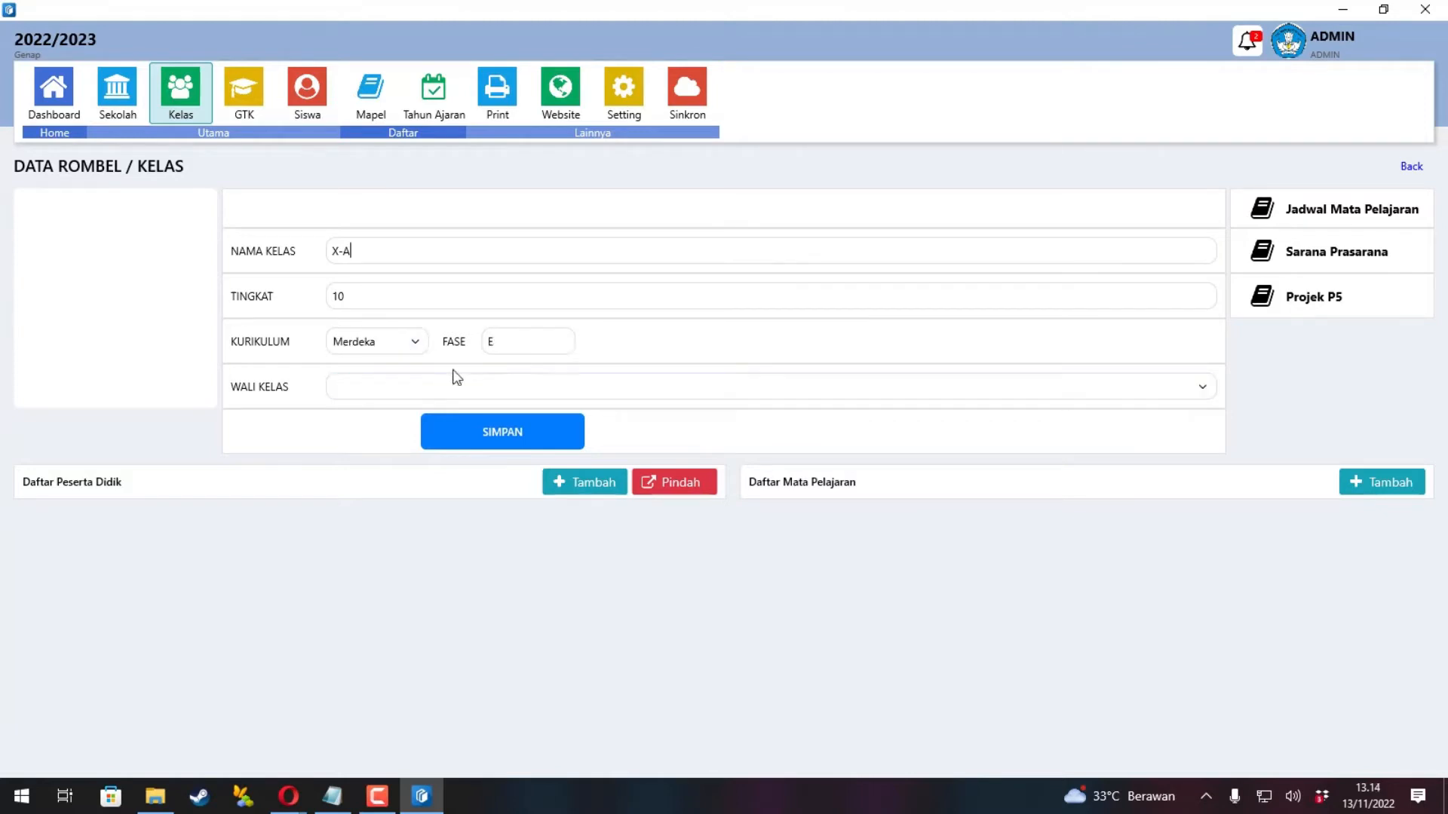
left_click(426, 399)
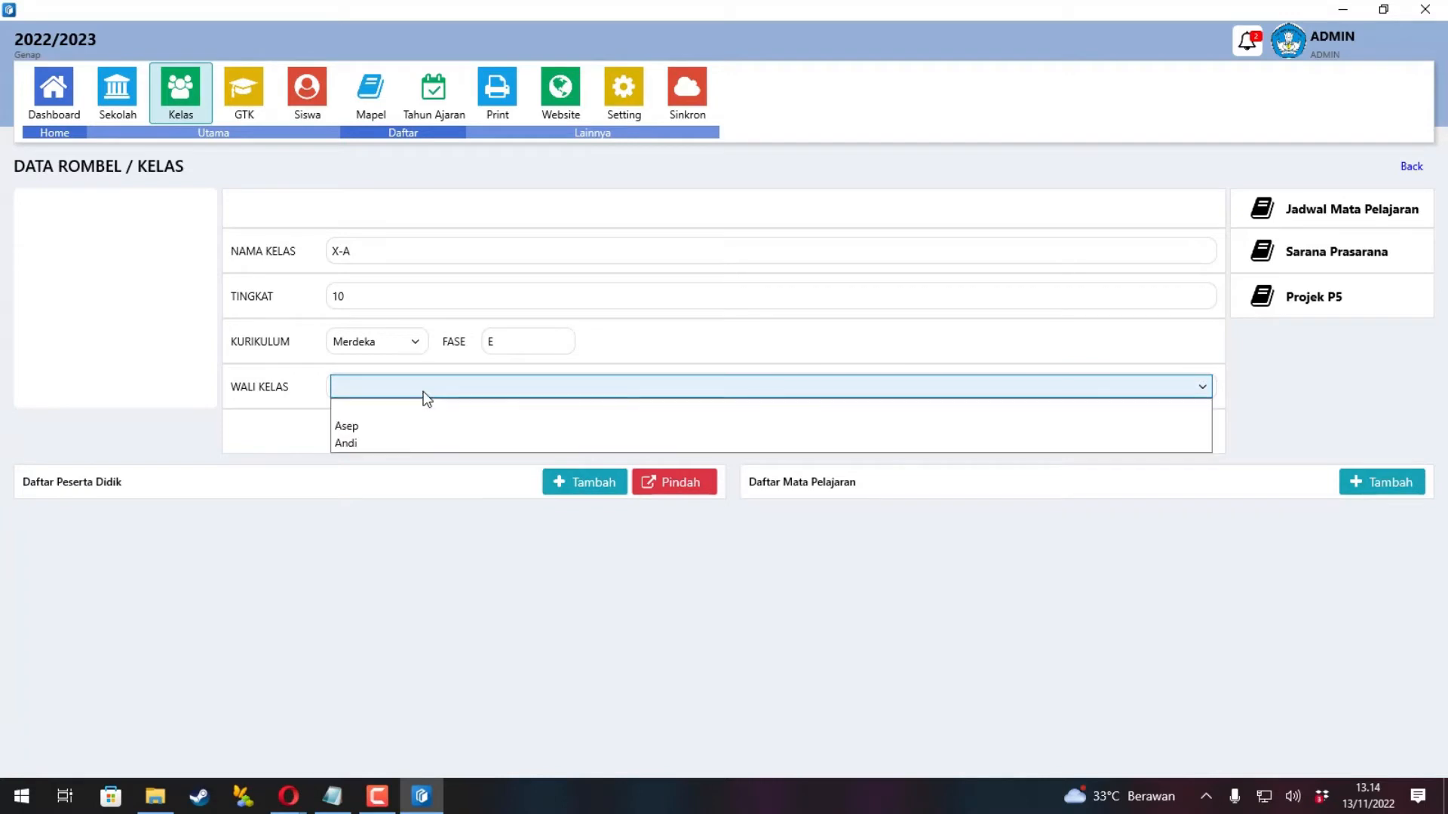
left_click(383, 446)
left_click(490, 445)
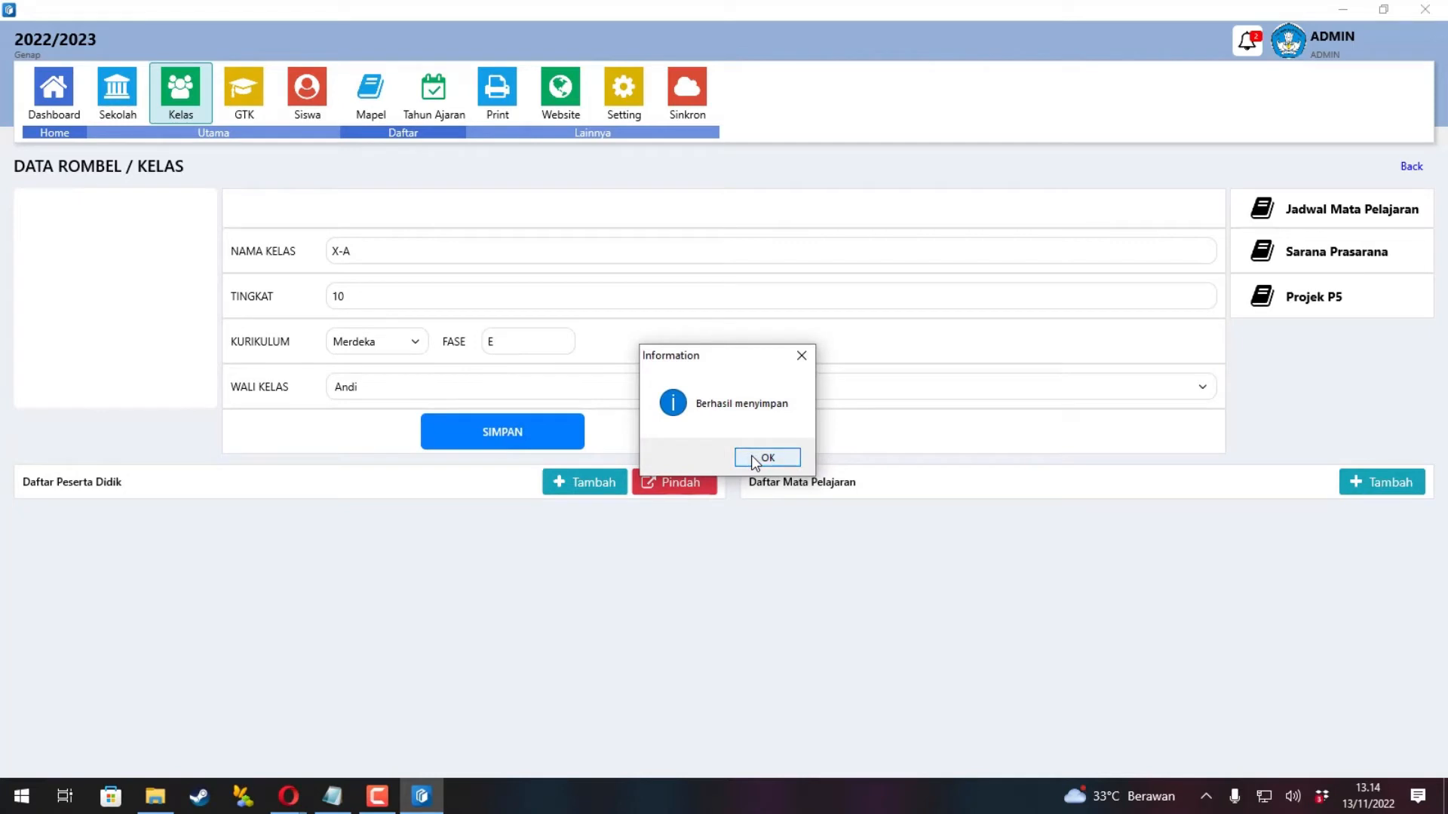
left_click(766, 458)
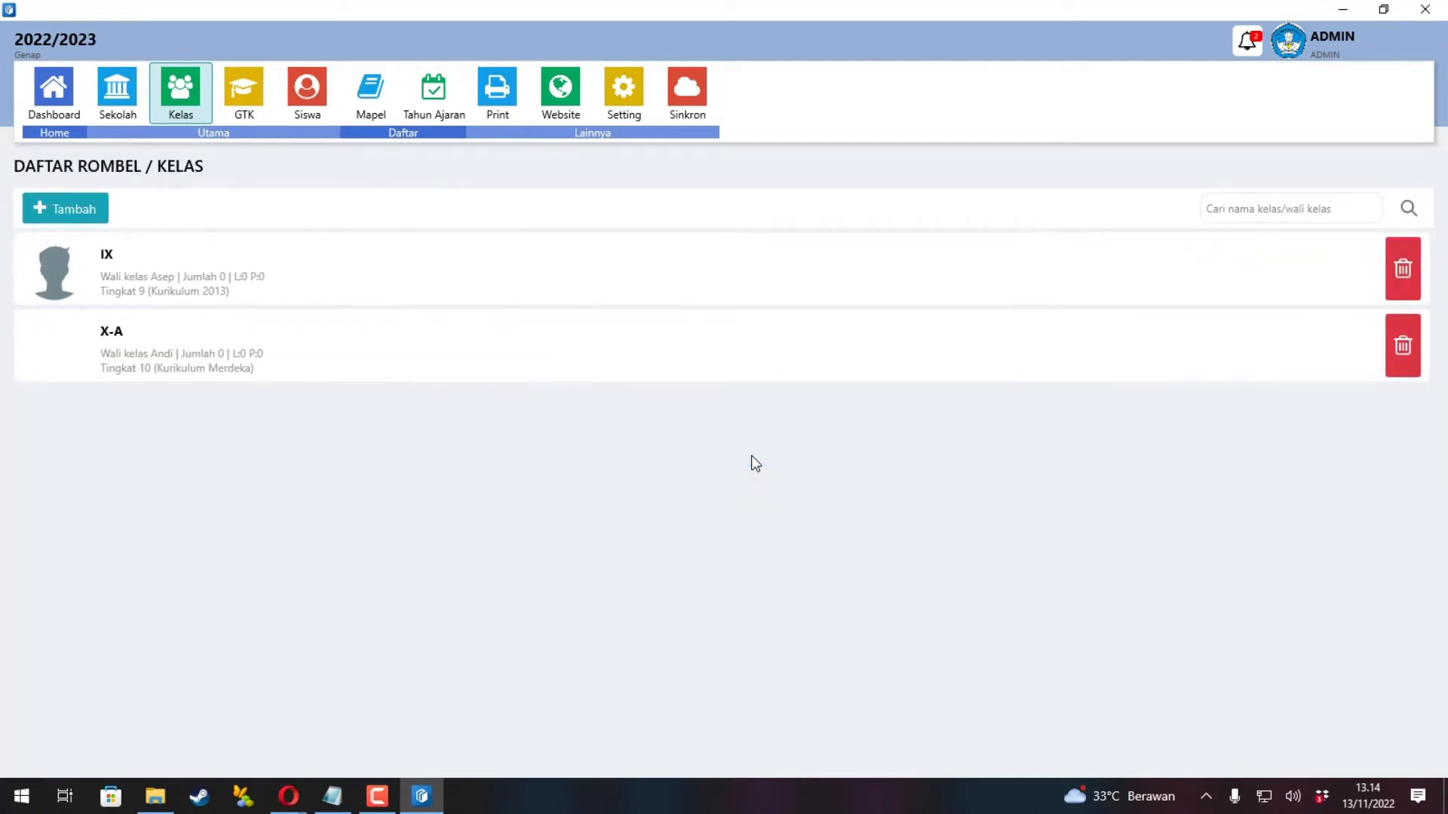
Open class X-A and auto-load its subjects, Antropologi through Bahasa Inggris.
left_click(478, 360)
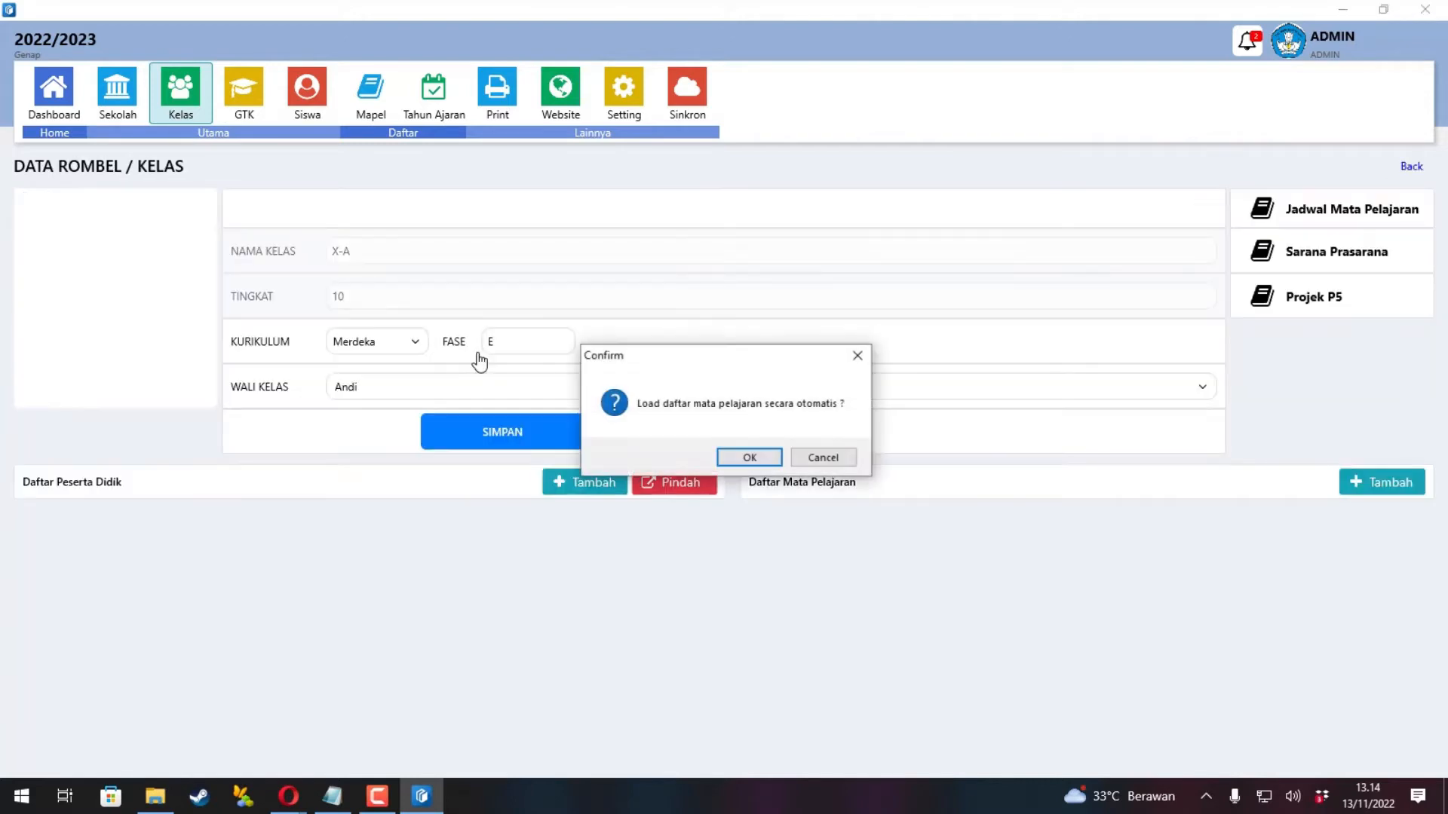
left_click(740, 460)
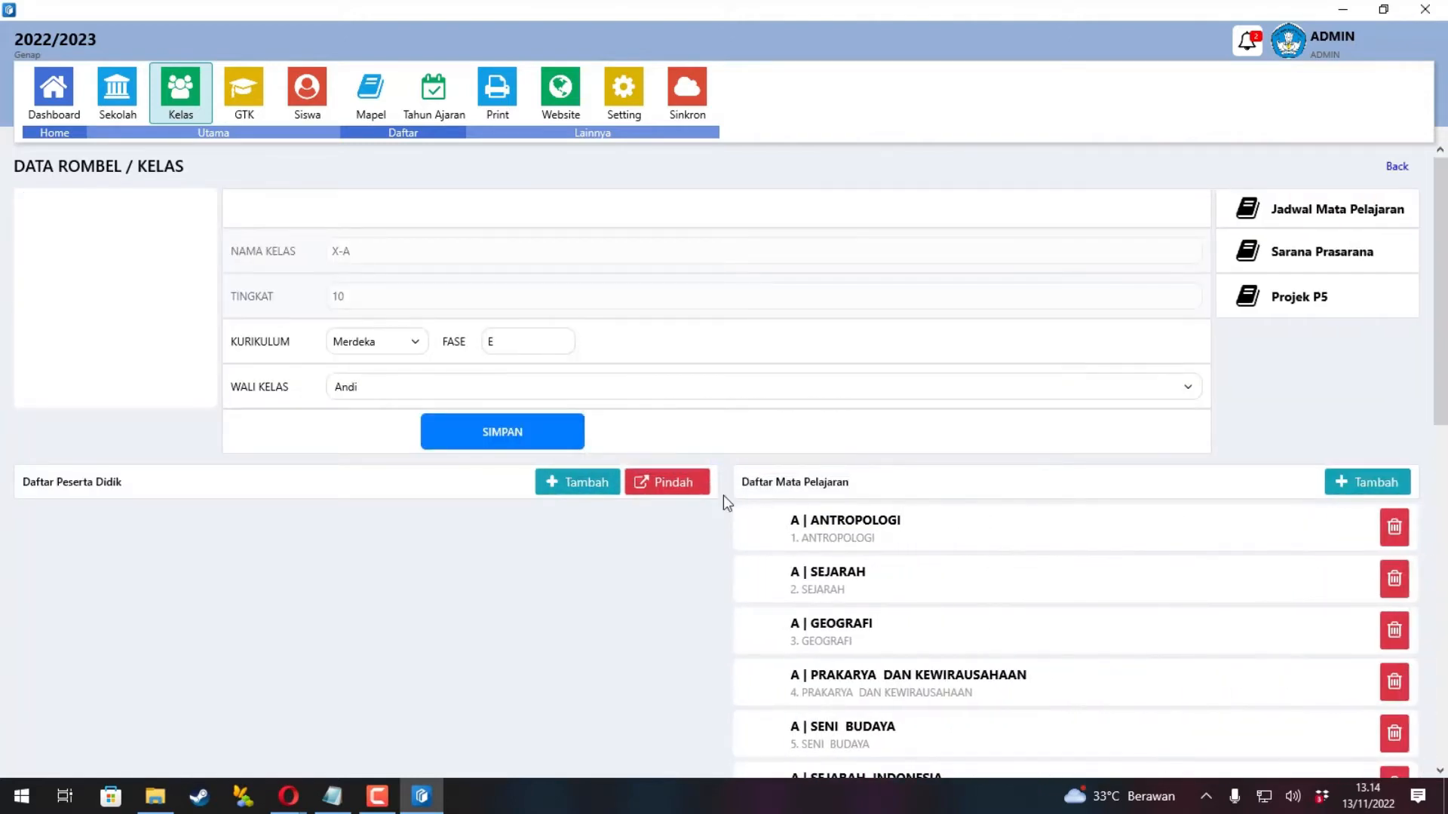
scroll(725, 520, "down", 10)
scroll(720, 536, "down", 7)
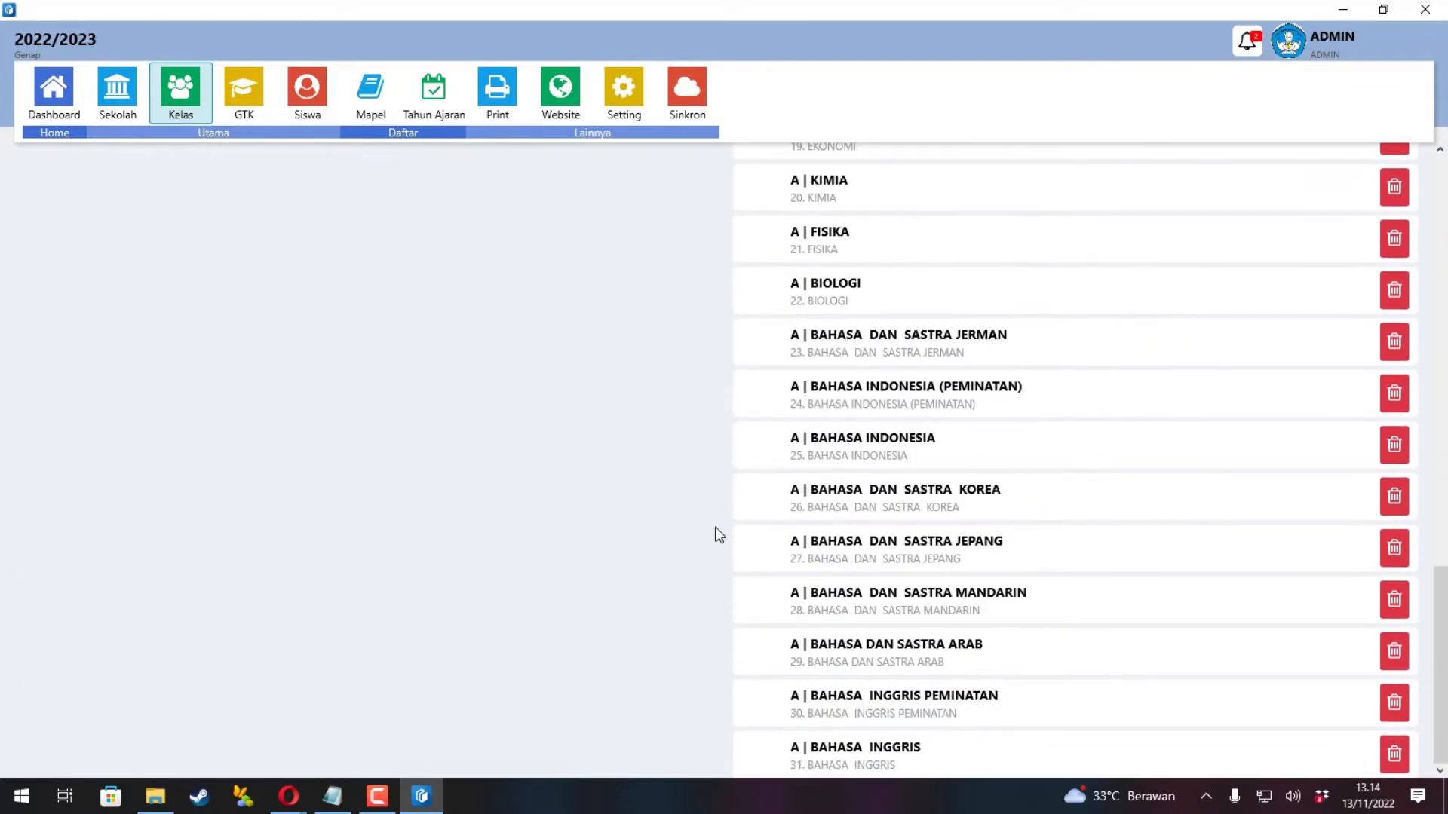
scroll(719, 535, "up", 17)
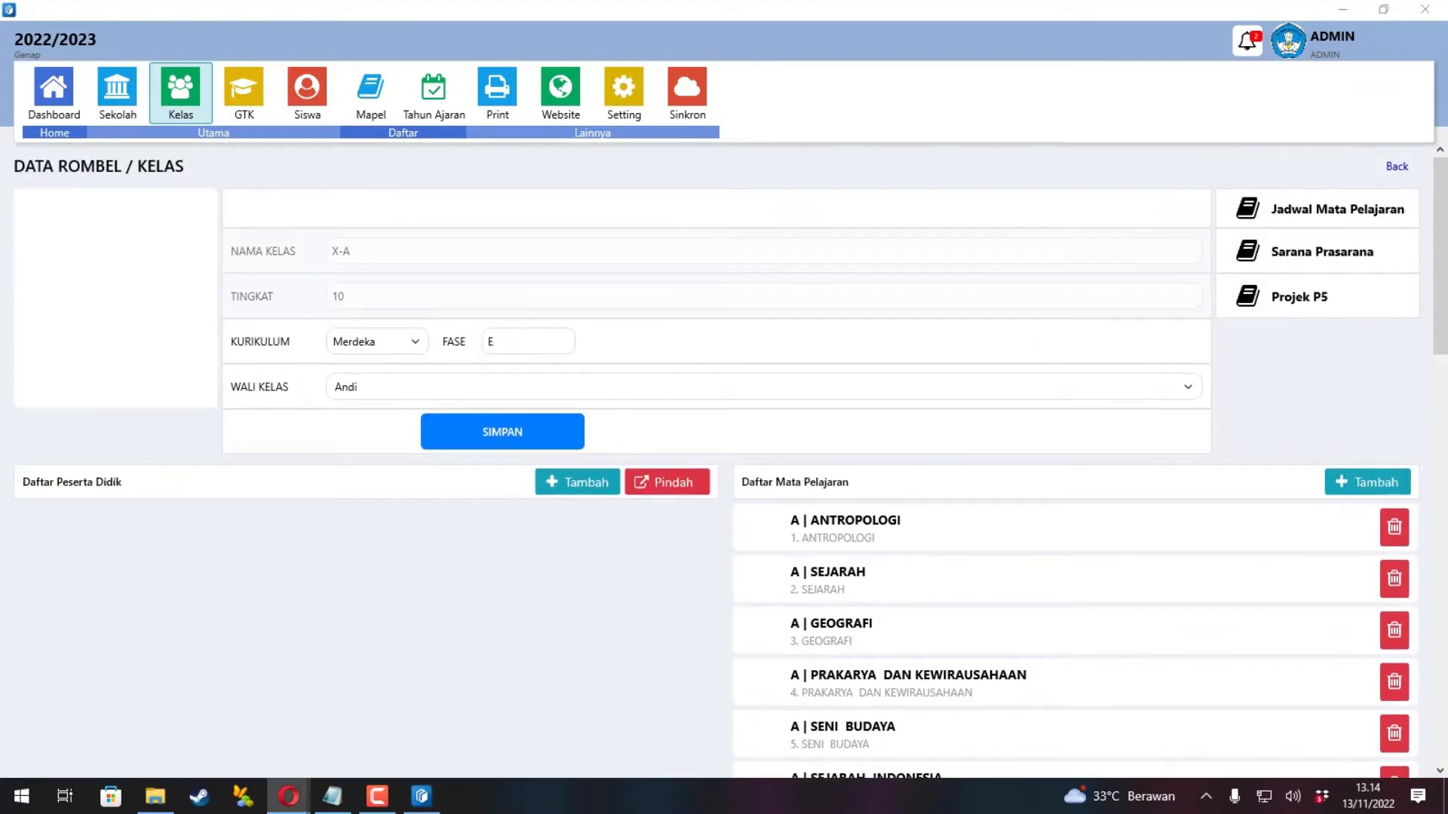
left_click(332, 795)
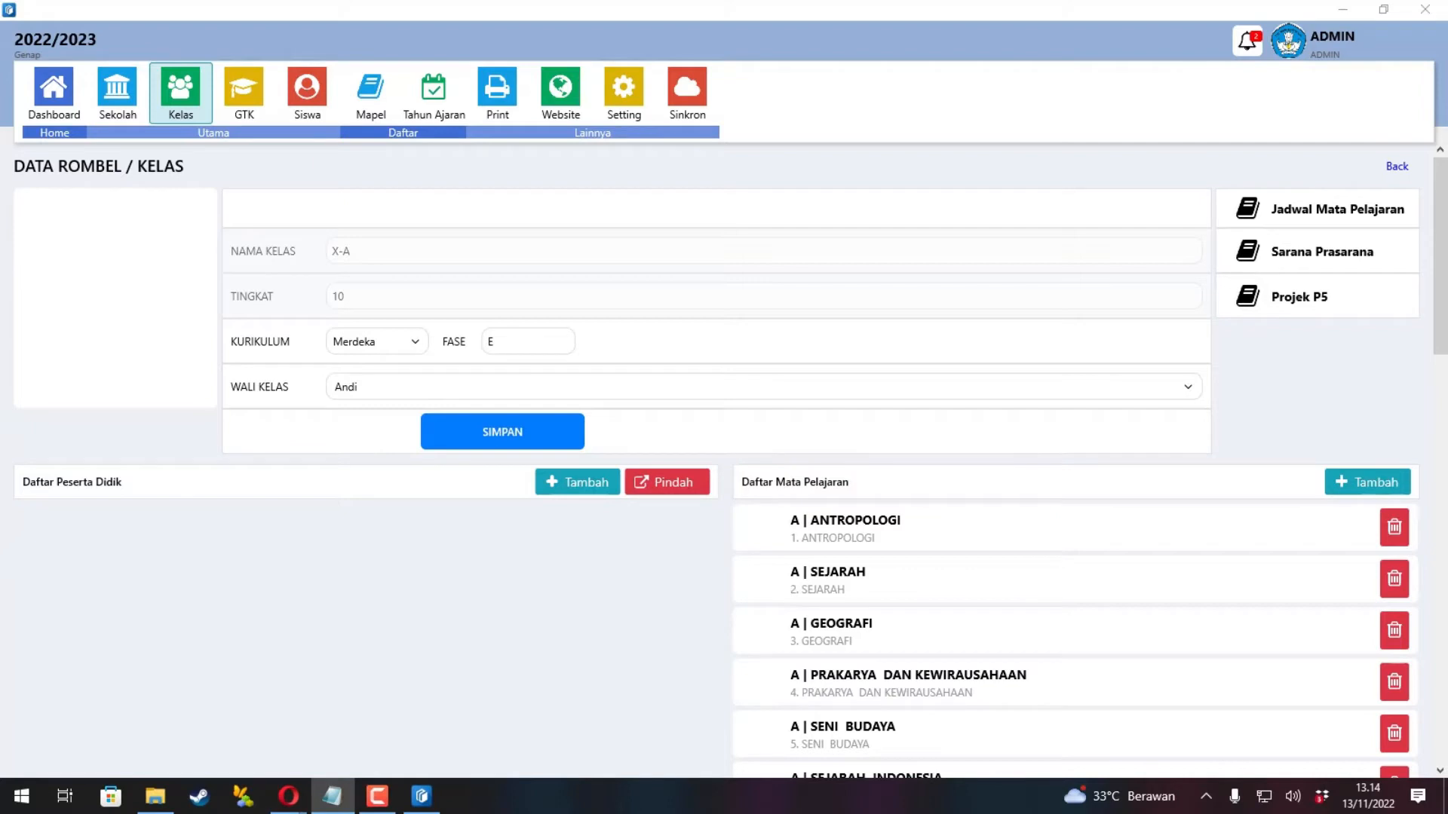
Start a new P5 project for X-A with the theme Bhinneka Tunggal Ika.
left_click(1331, 305)
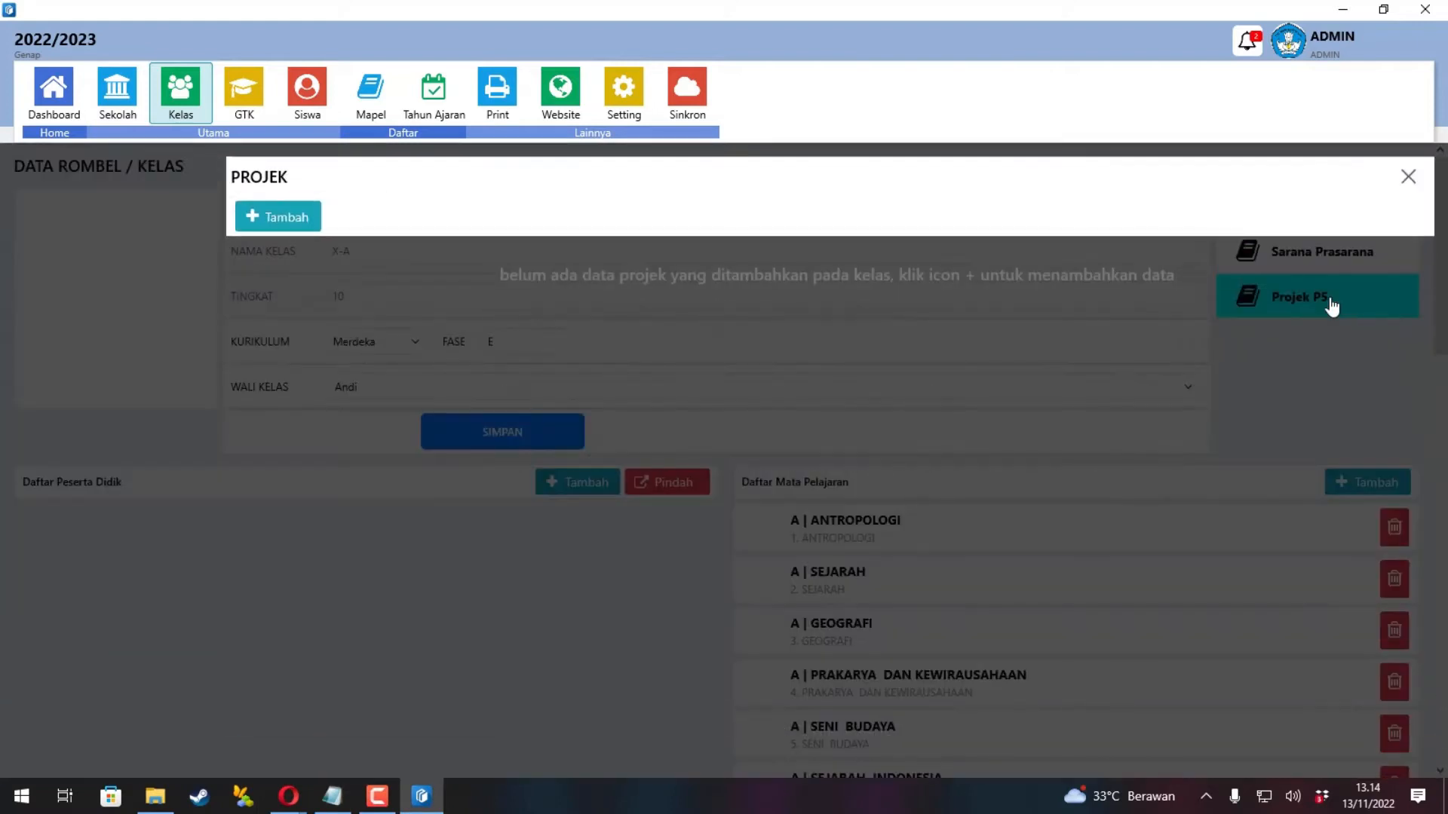
left_click(276, 220)
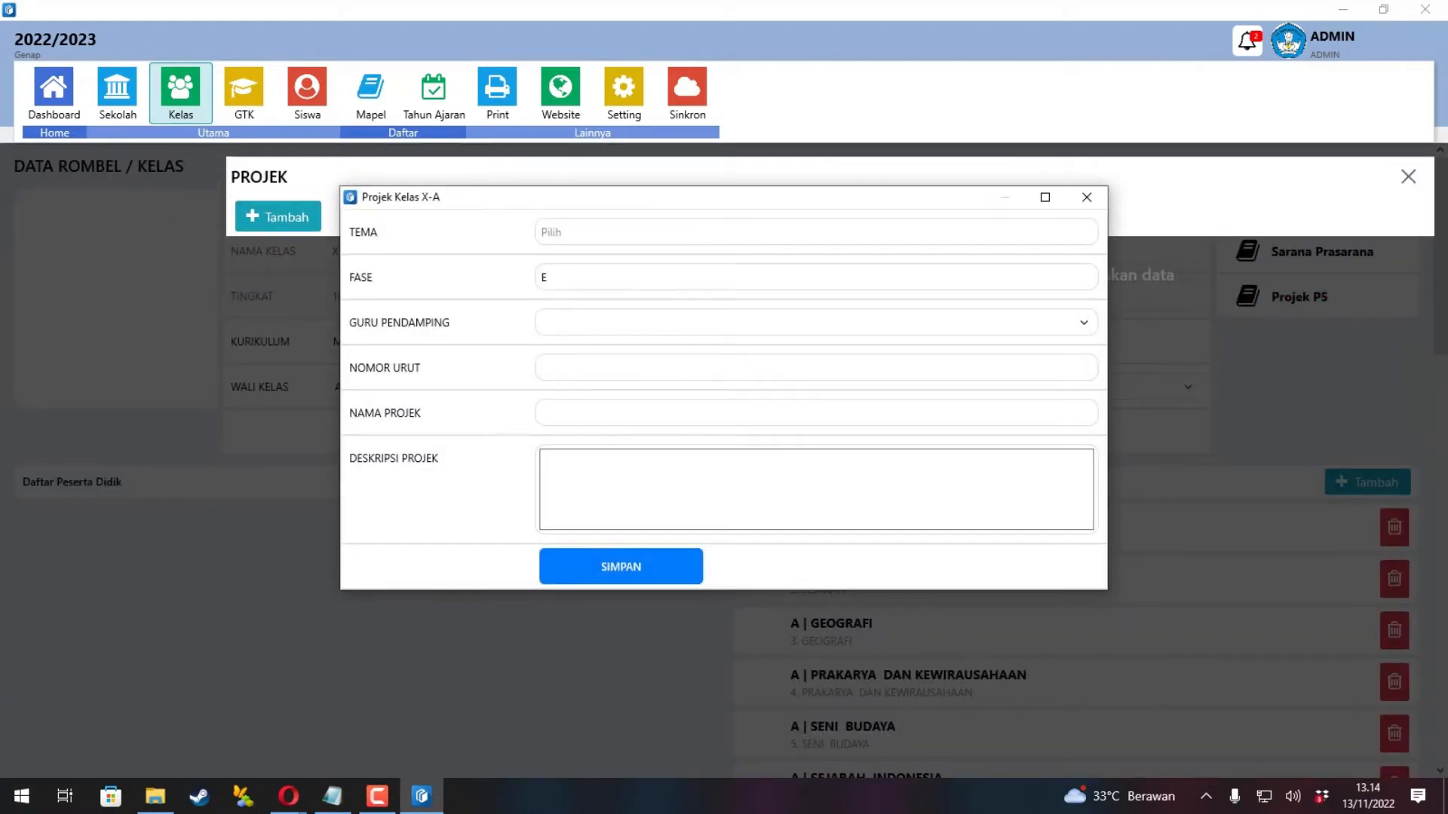
left_click_drag(0, 98, 1113, 142)
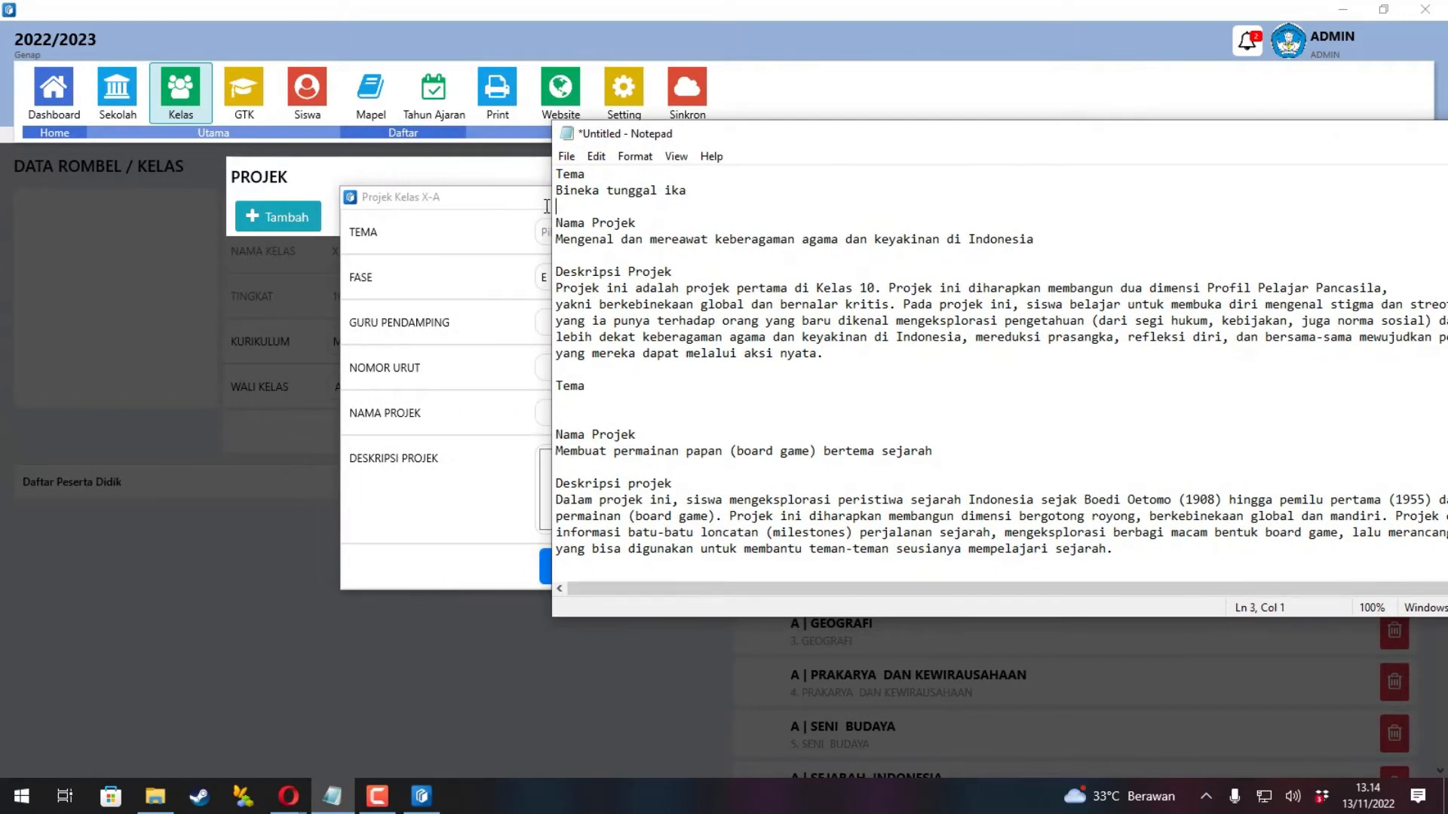
left_click_drag(688, 190, 563, 188)
left_click(463, 246)
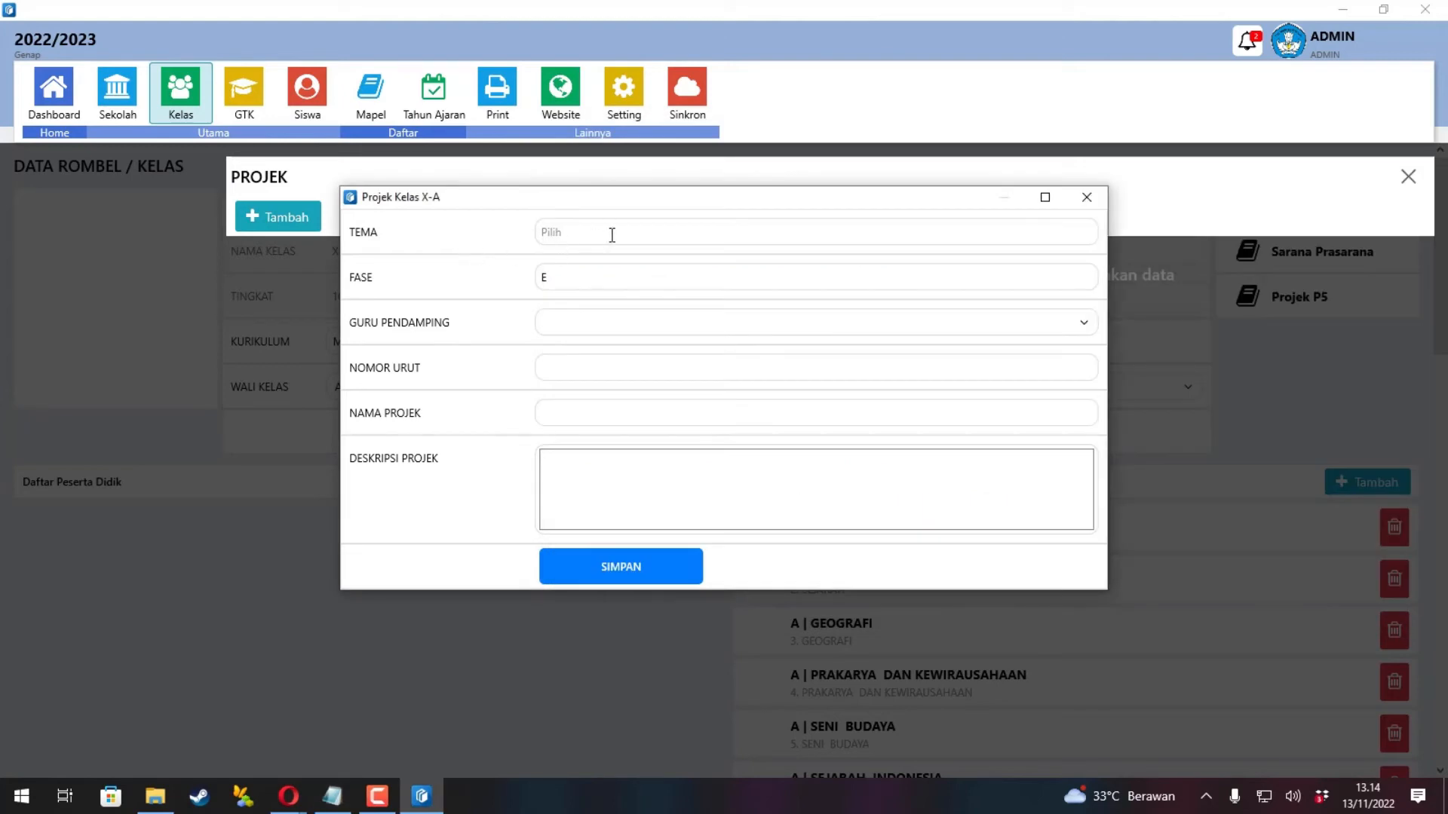
left_click(610, 234)
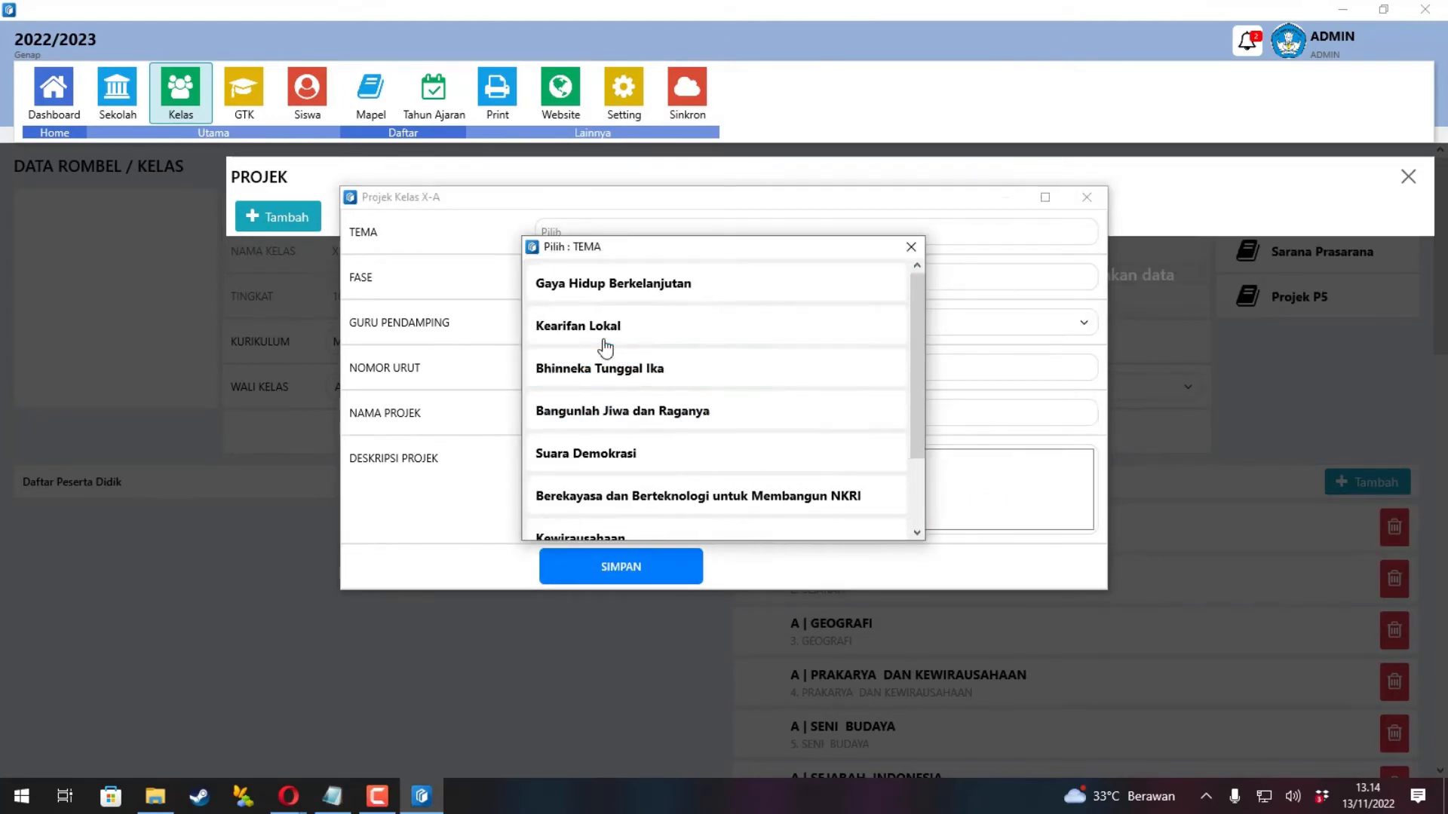
left_click(598, 369)
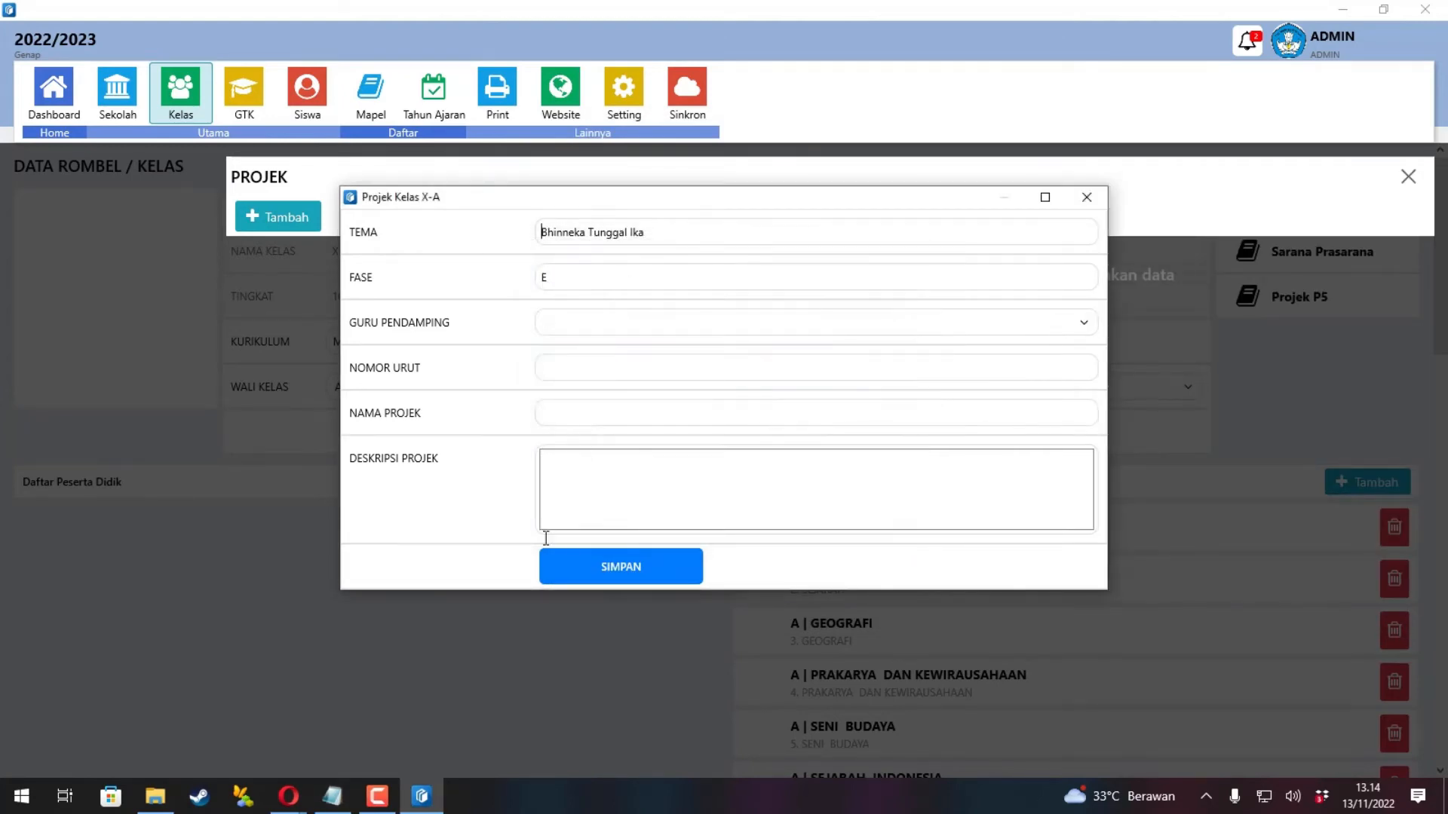
Set order number 1, the supervising teacher, and name 'Mengenal dan merawat keberagaman agama dan keyakinan di Indonesia'.
left_click(331, 796)
left_click_drag(1035, 239, 562, 240)
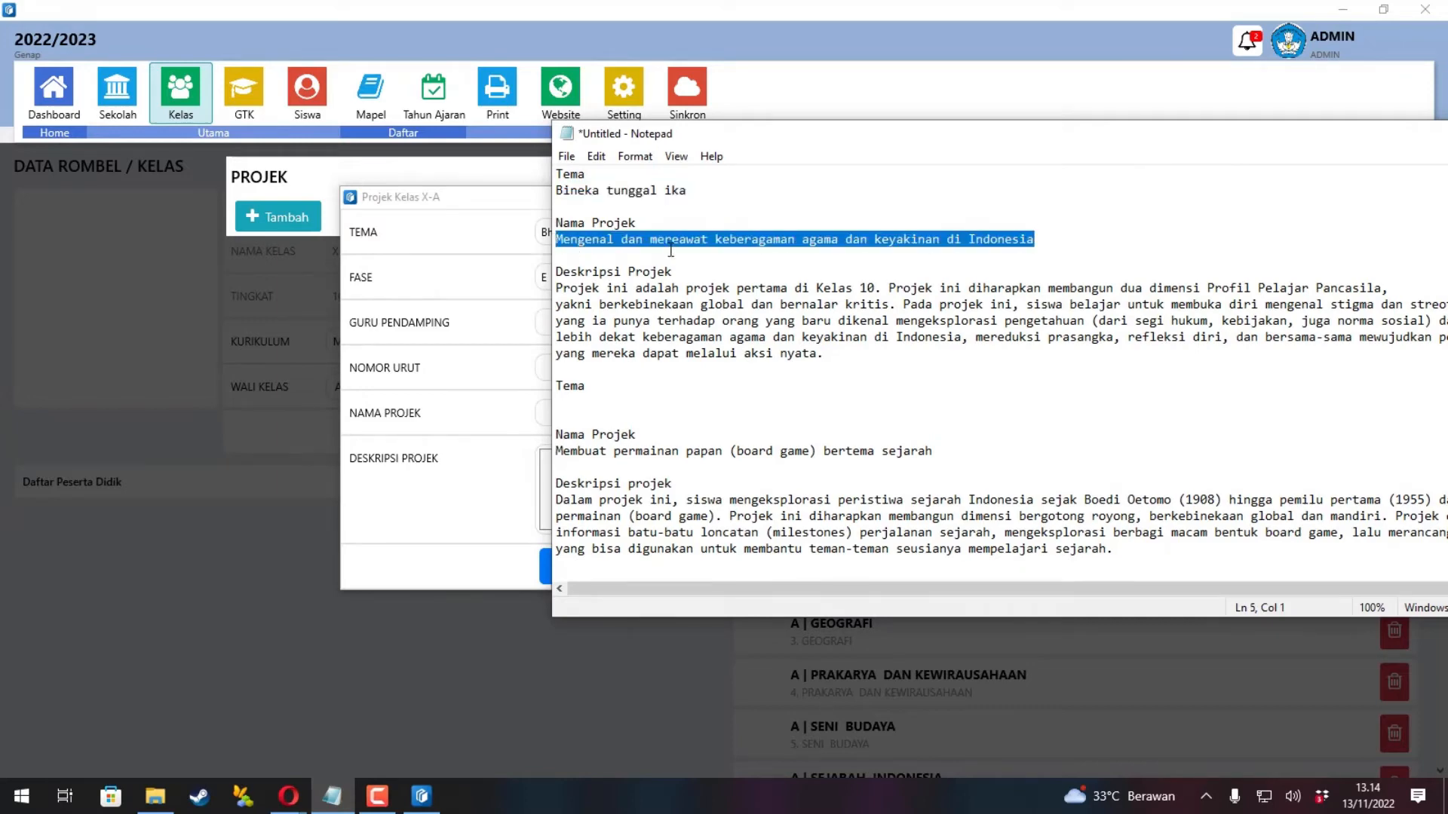
left_click(452, 317)
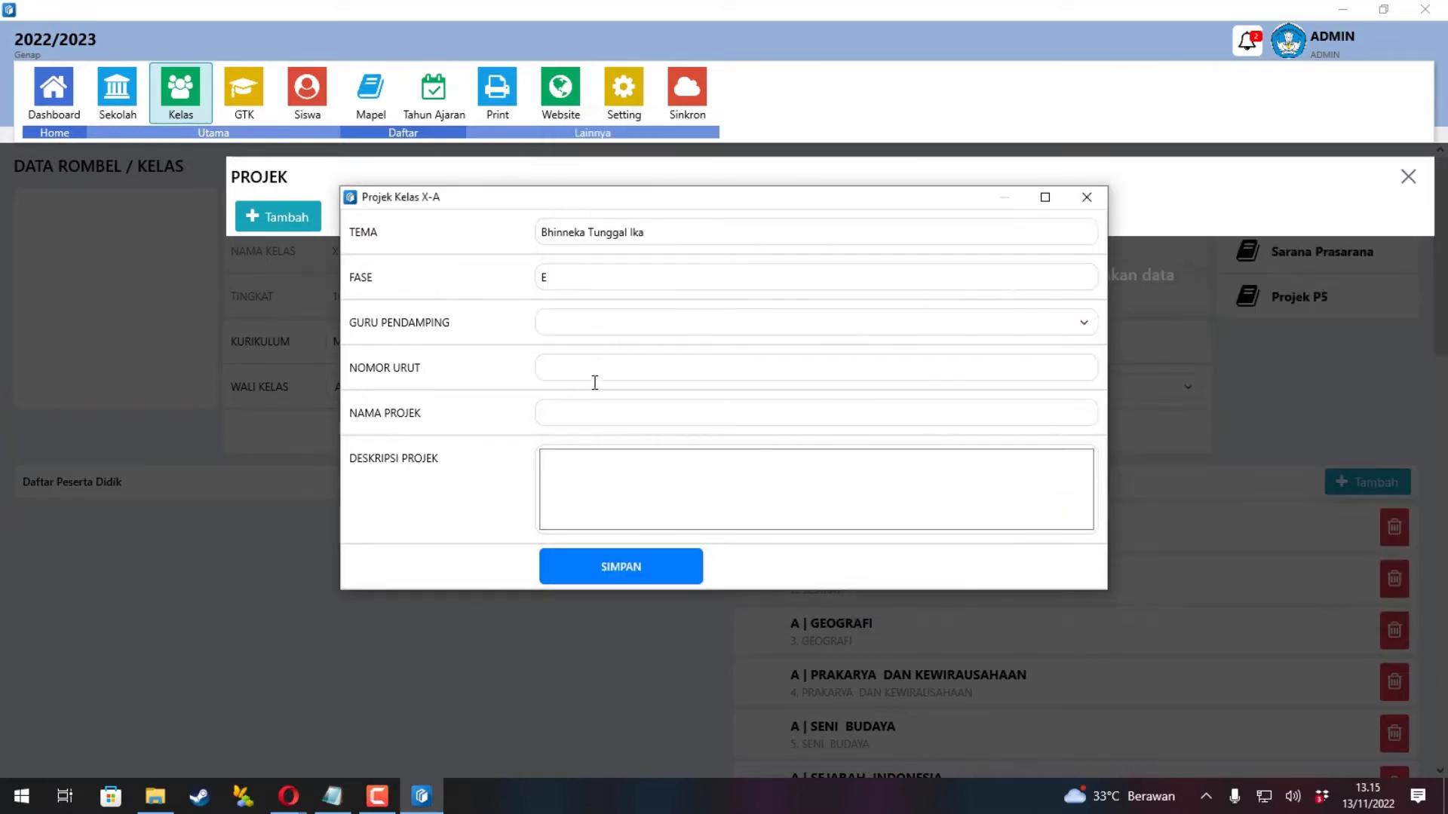
type("1")
left_click(590, 326)
left_click(568, 382)
left_click(582, 414)
type("Mengenal dan mereawat keberagaman agama dan keyakinan di Indonesia")
key("BackSpace")
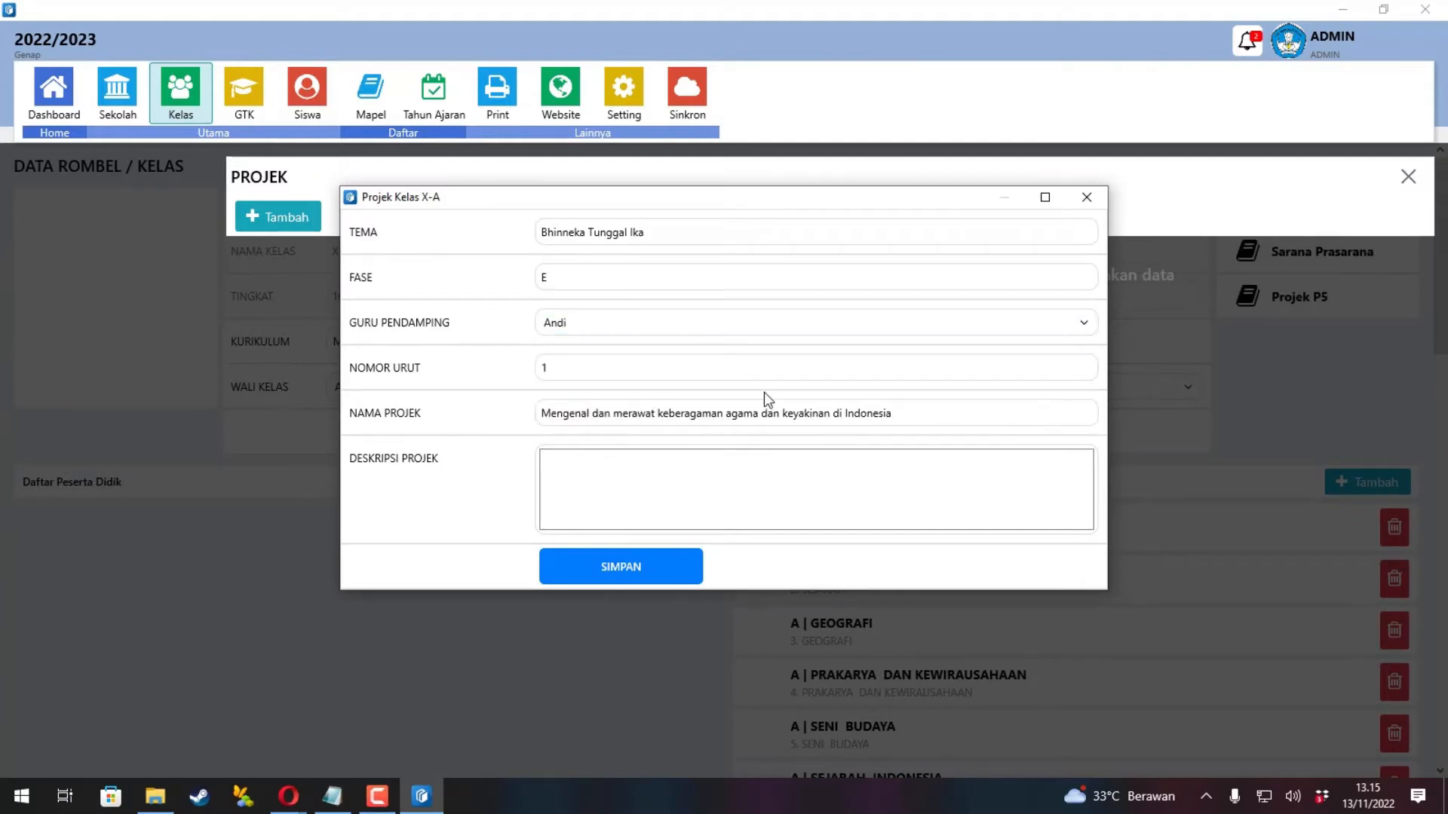
left_click(919, 412)
Paste the project description from the notes, join its broken lines, and save the project.
left_click(353, 801)
left_click_drag(826, 353, 534, 288)
key("ctrl+c")
left_click(460, 386)
left_click(580, 504)
key("ctrl+v")
scroll(740, 502, "up", 2)
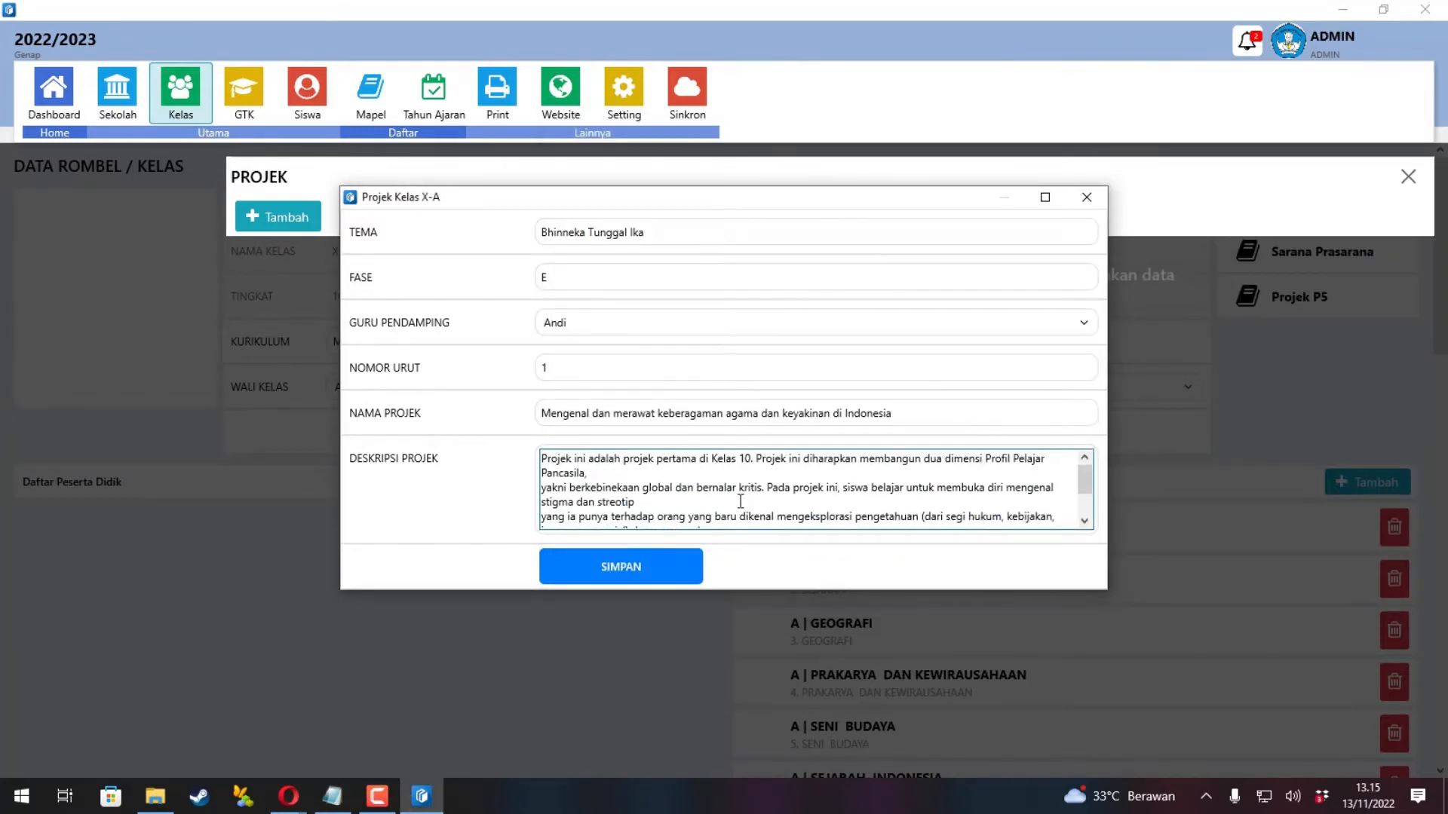
left_click(657, 473)
key("Delete")
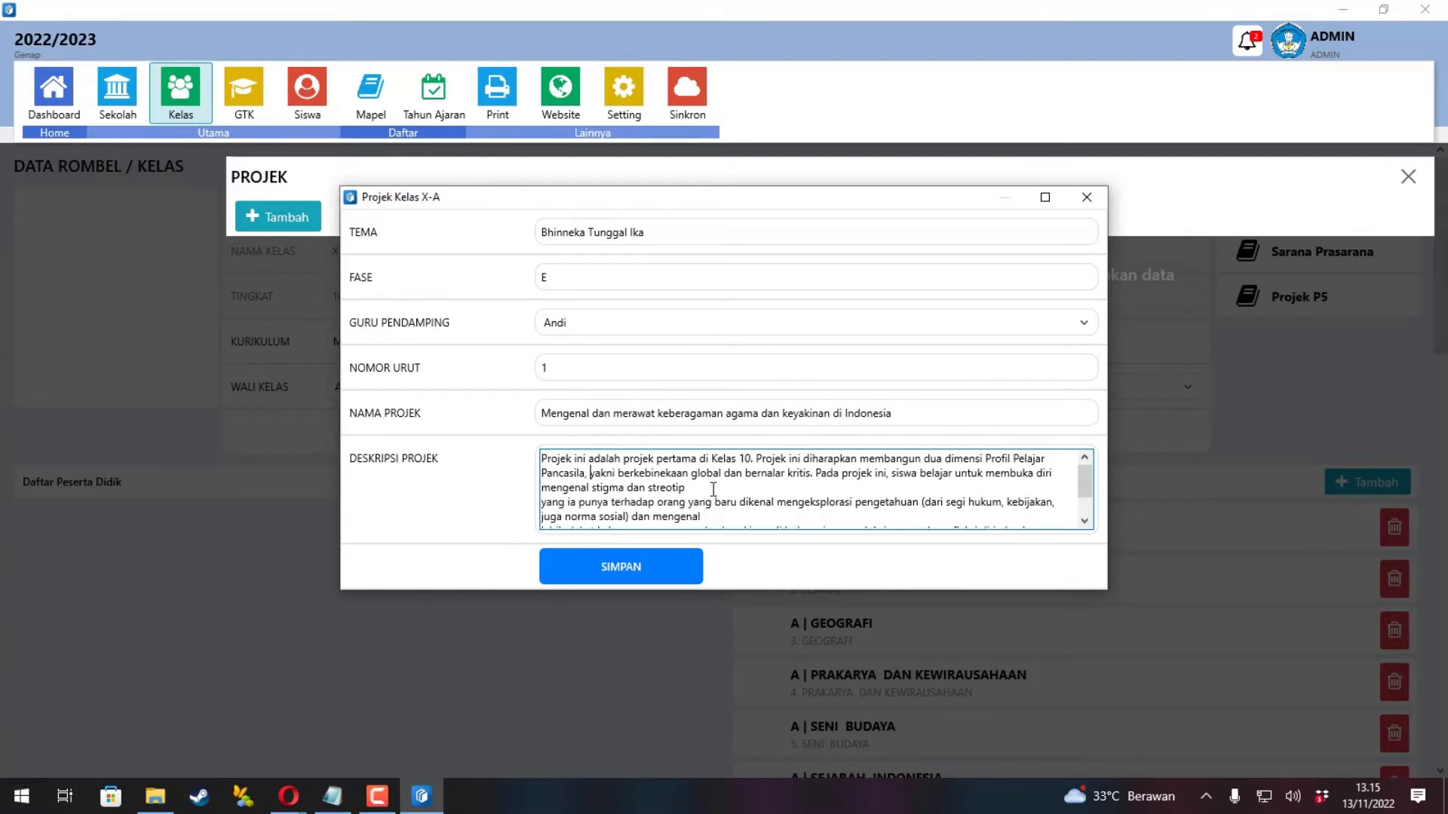
left_click(719, 490)
key("Delete")
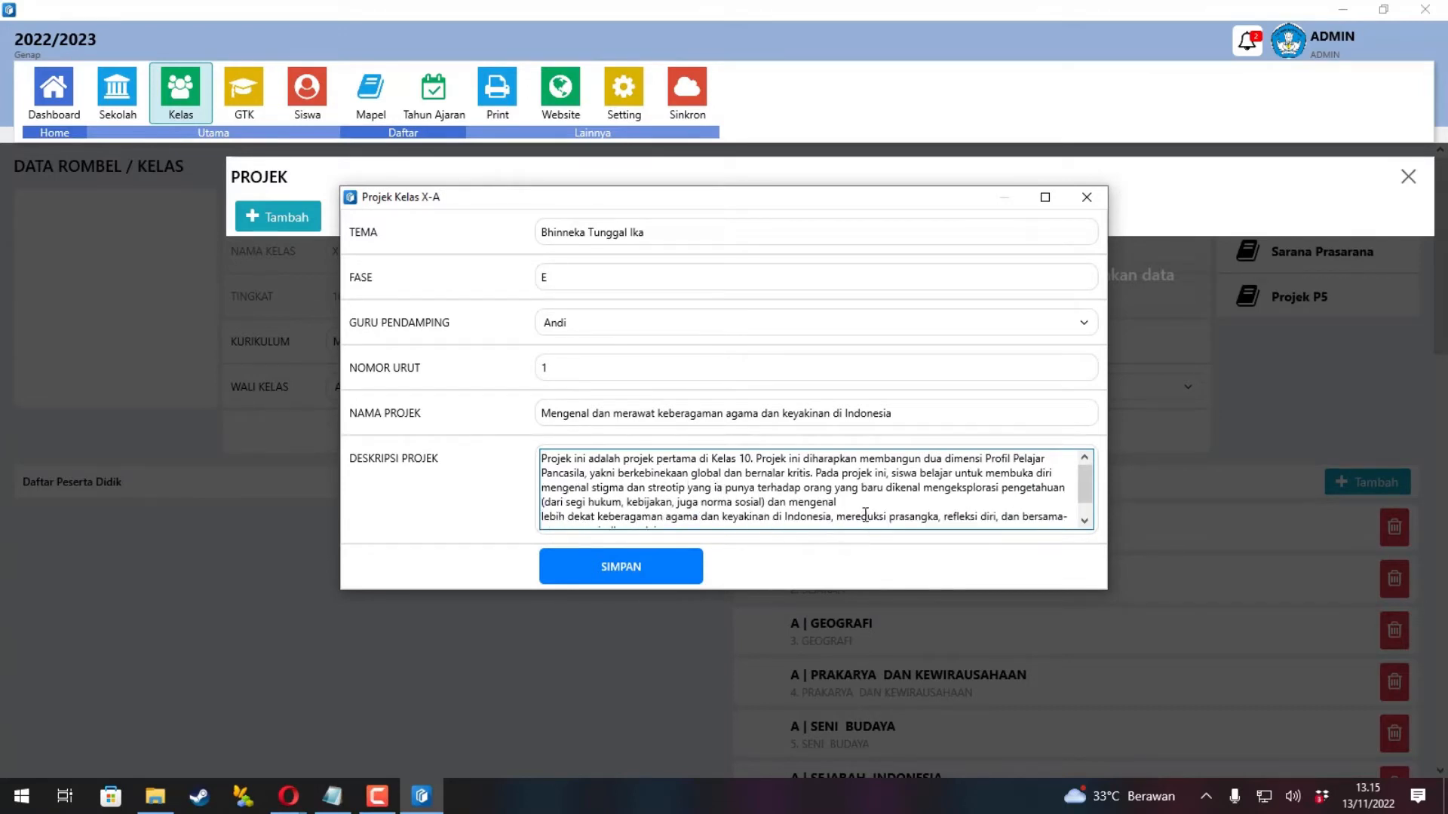
key("Delete")
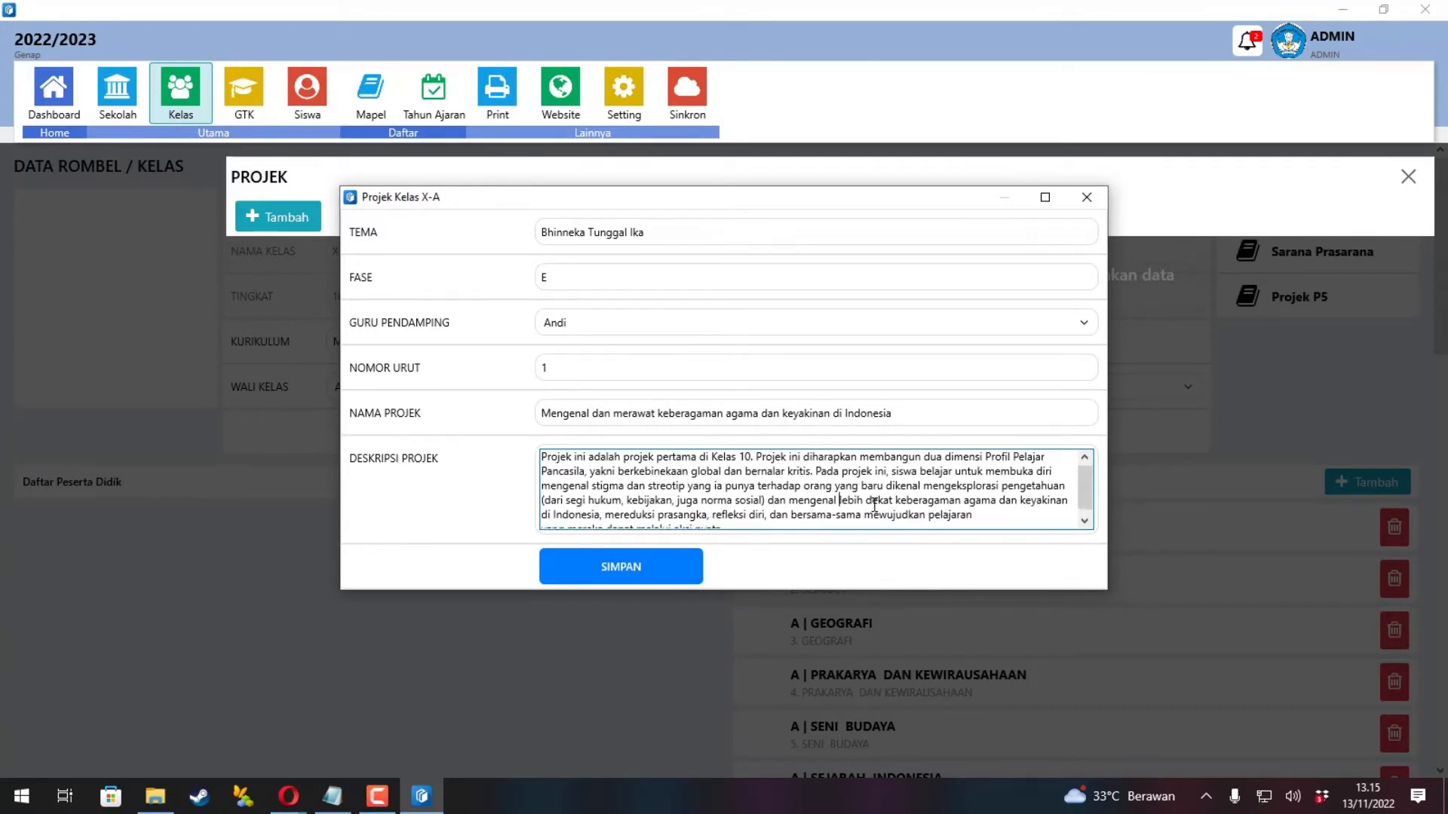
key("Delete")
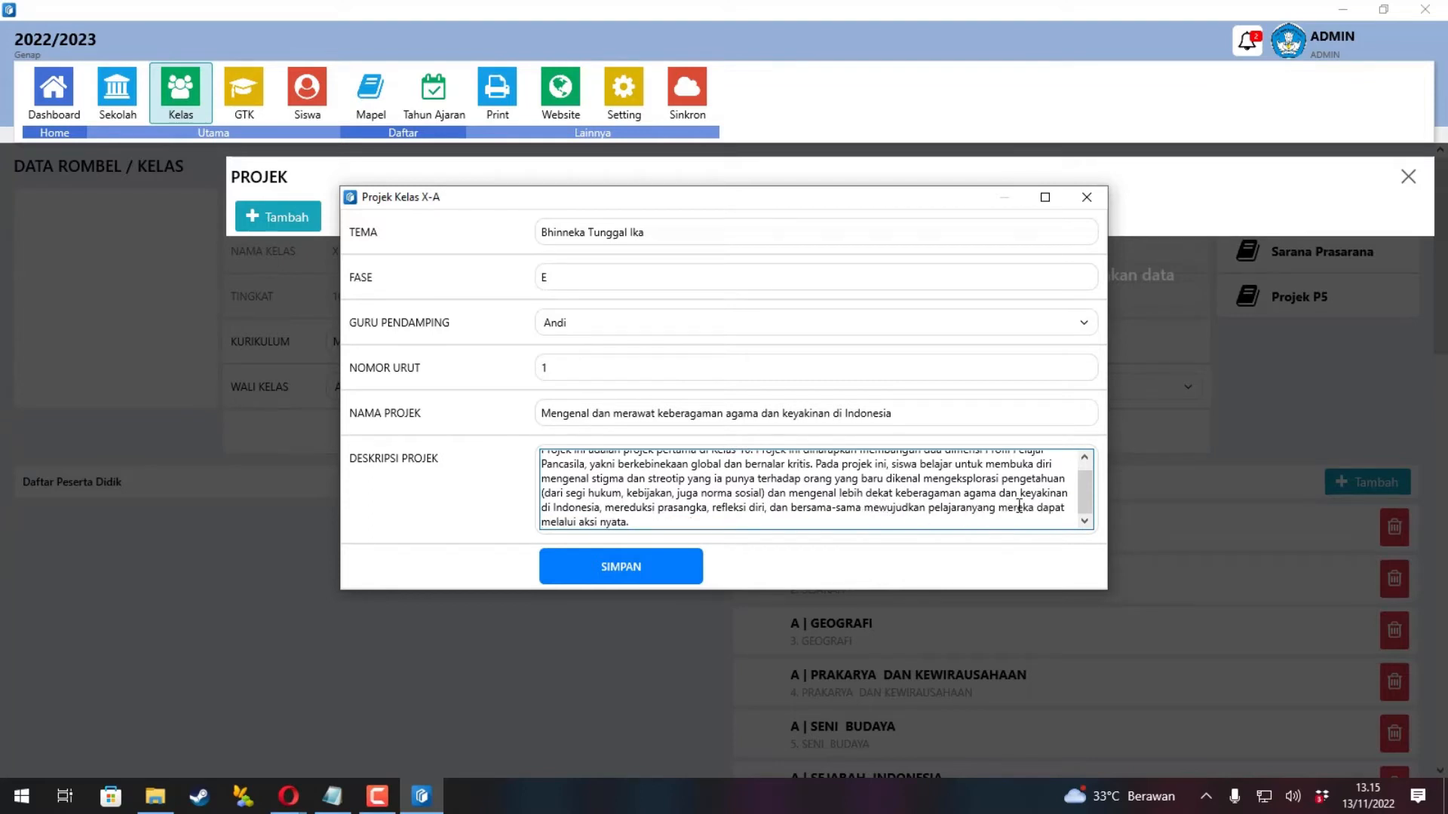
left_click(649, 568)
left_click(768, 457)
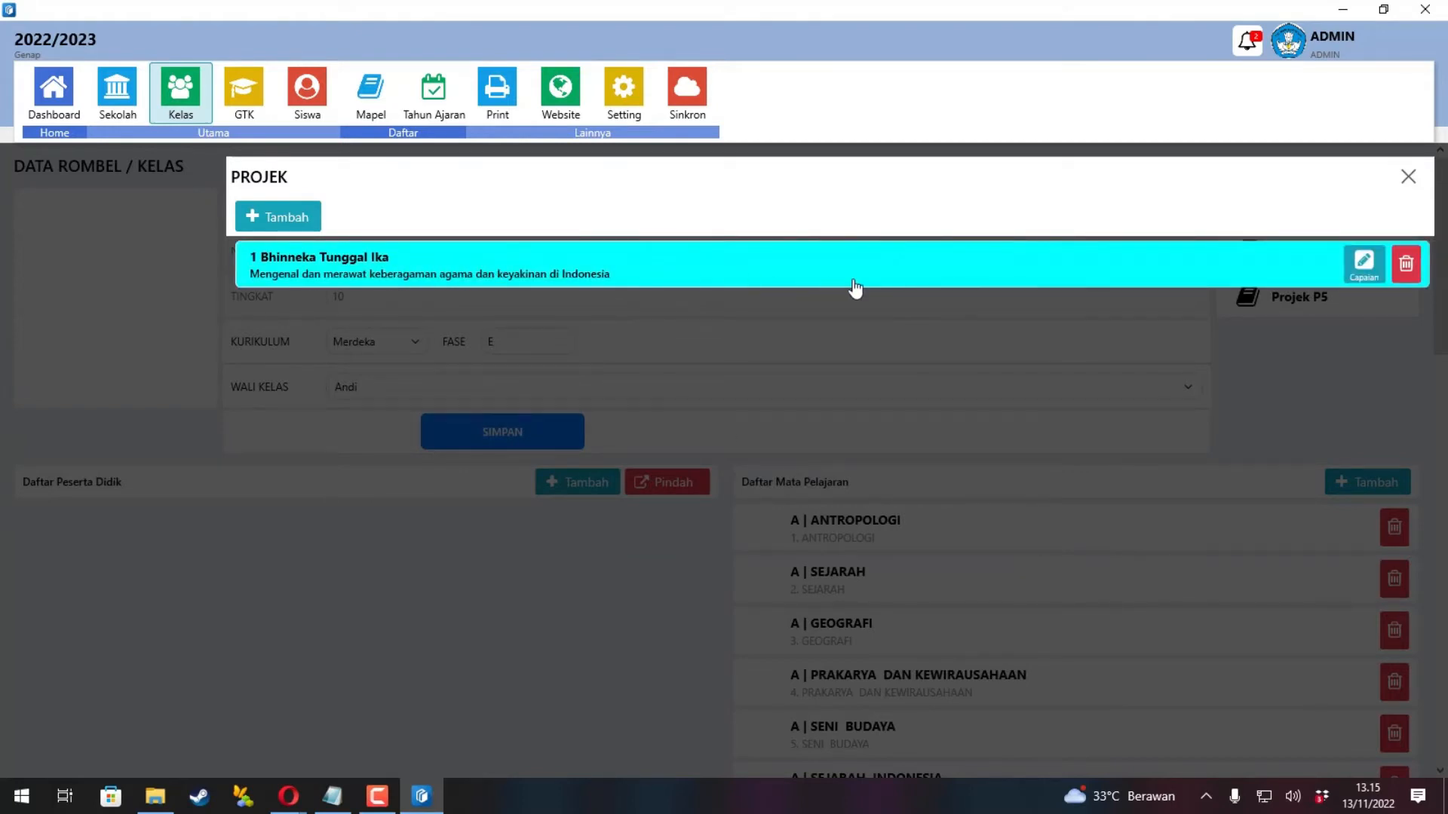
Add Berkebinekaan Global targets: Aktif membangun masyarakat, Berpartisipasi dalam pengambilan keputusan, Mempertimbangkan berbagai perspektif.
left_click(1365, 264)
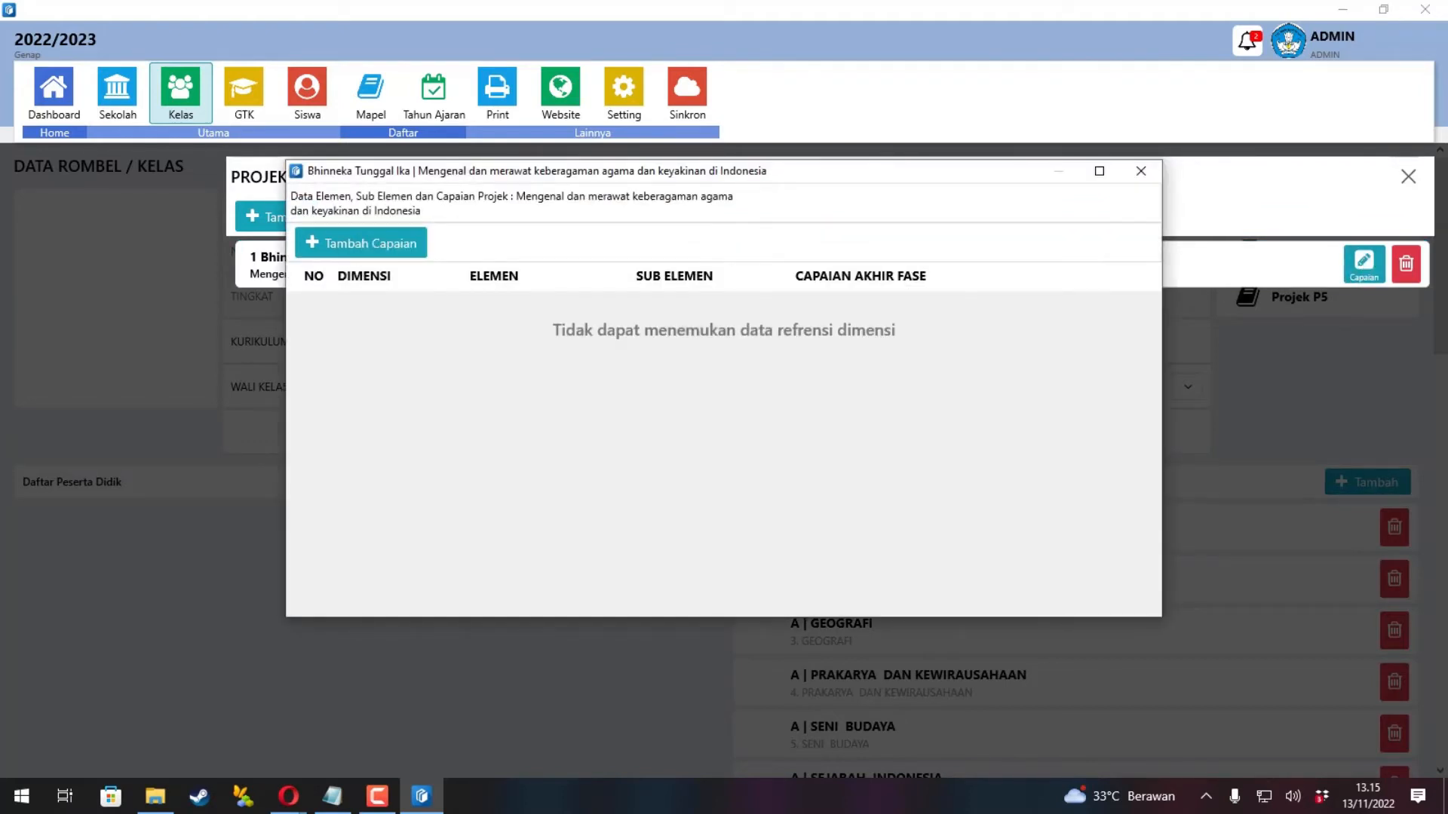
key("alt+Tab")
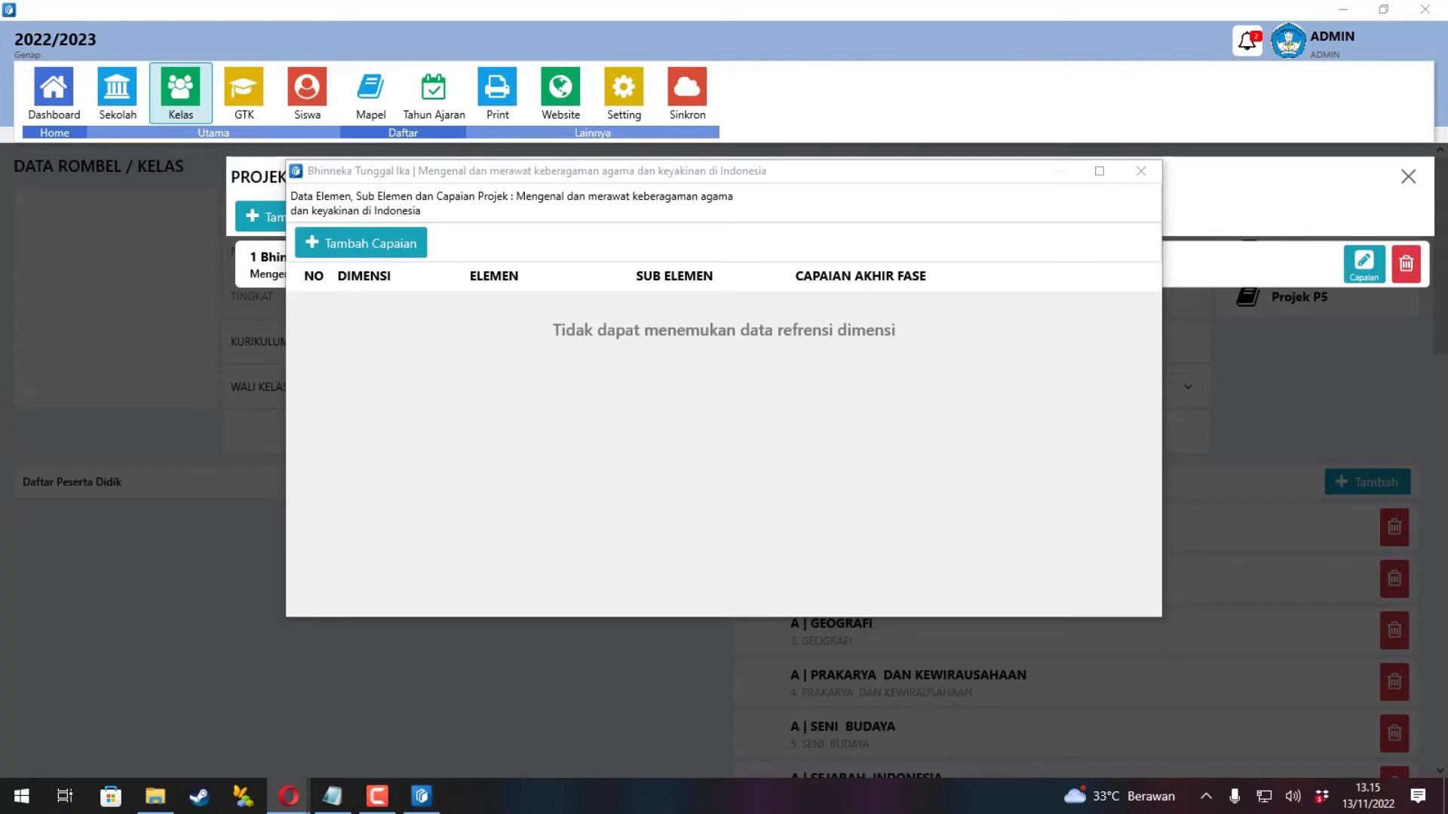
left_click(352, 249)
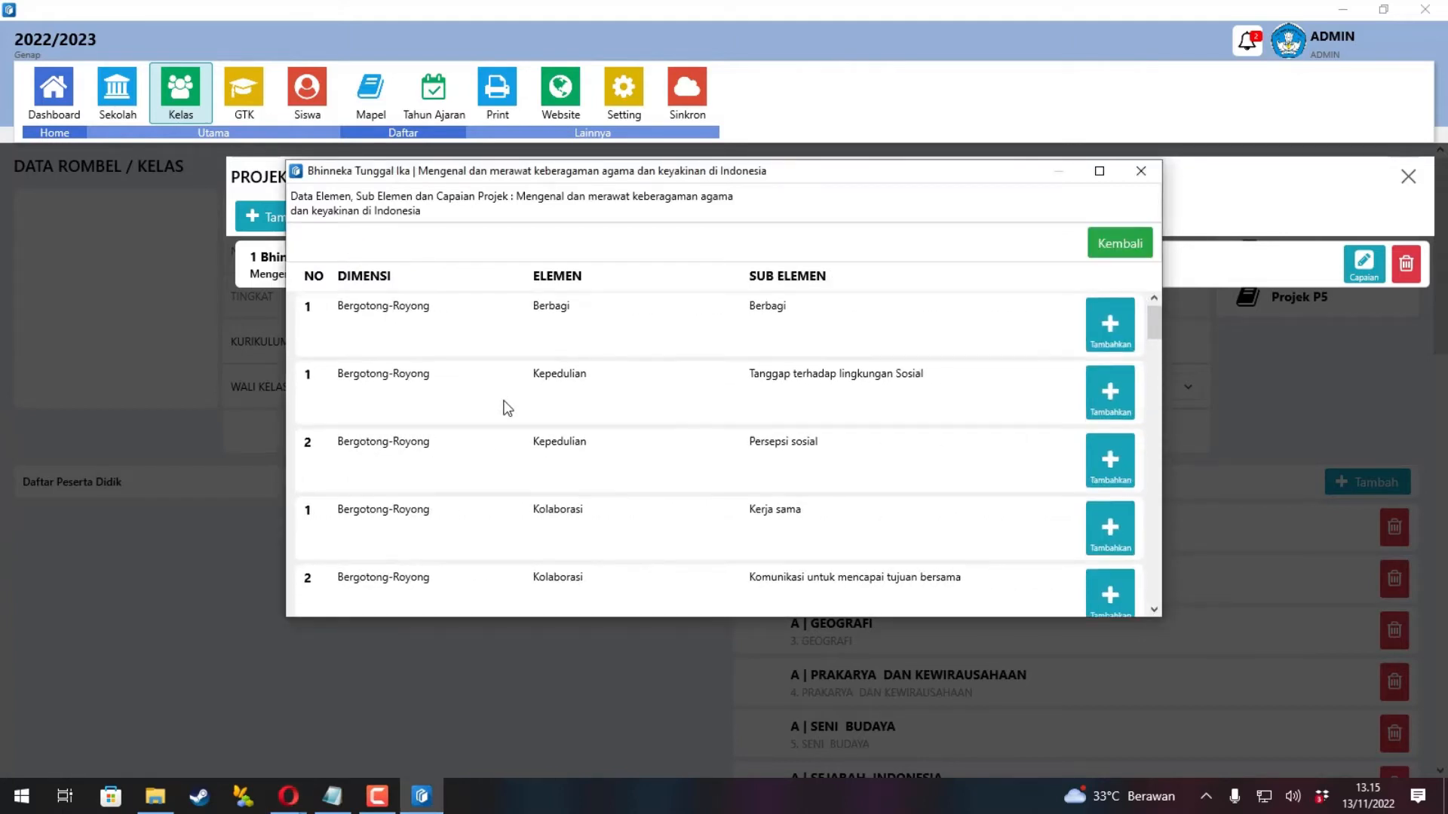
scroll(609, 417, "down", 4)
scroll(614, 425, "down", 1)
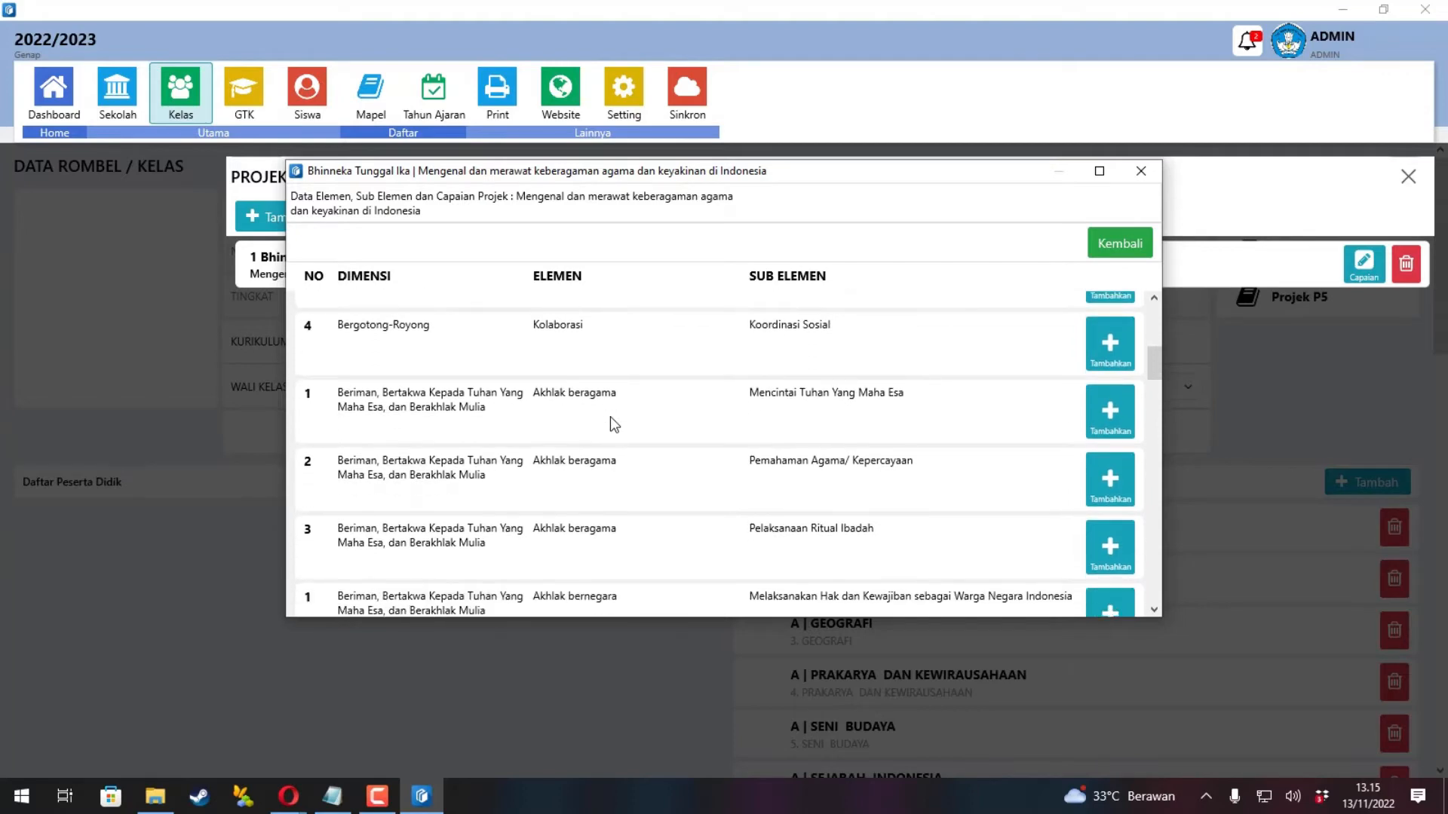
scroll(615, 424, "down", 8)
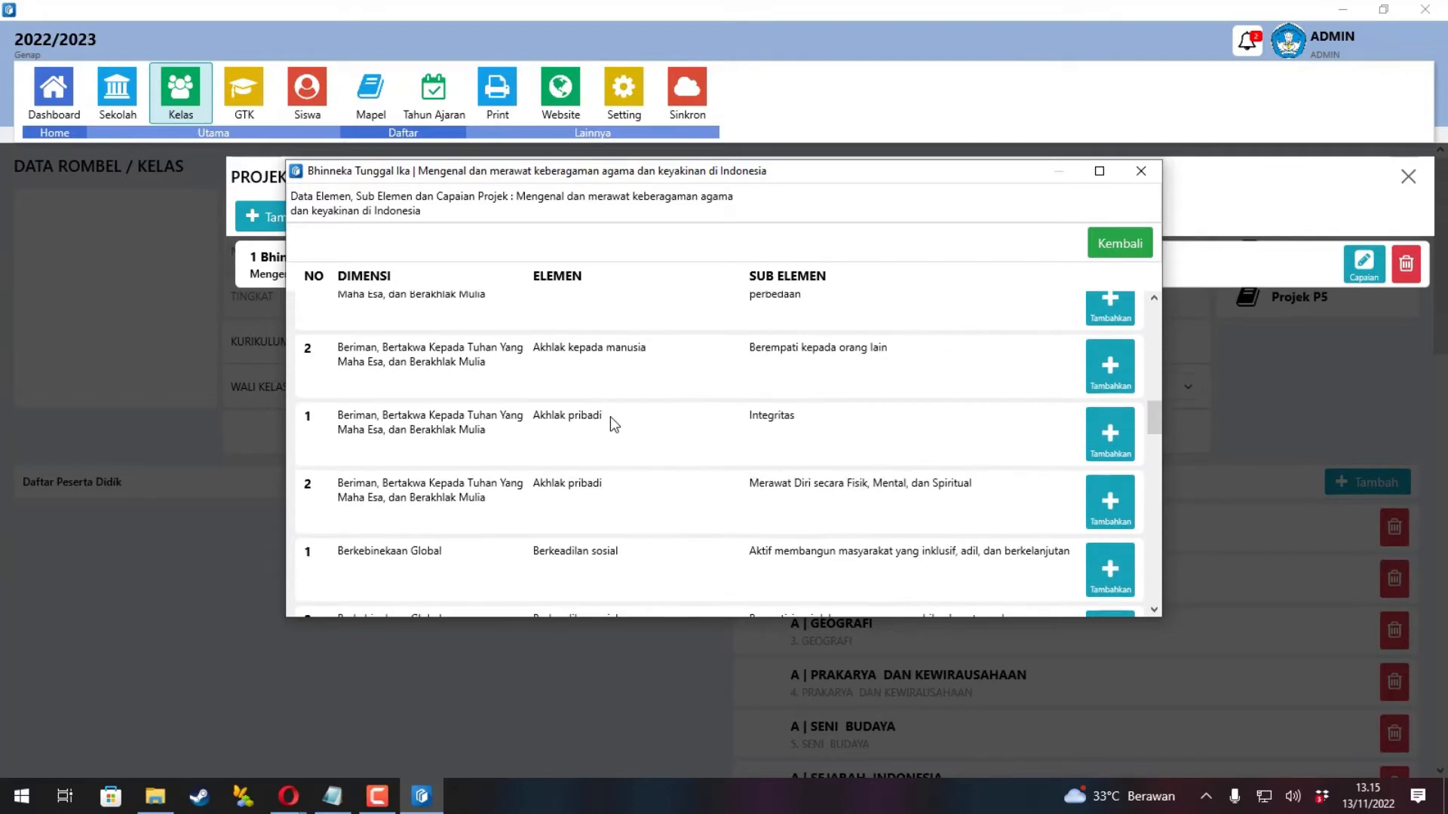
left_click(1103, 381)
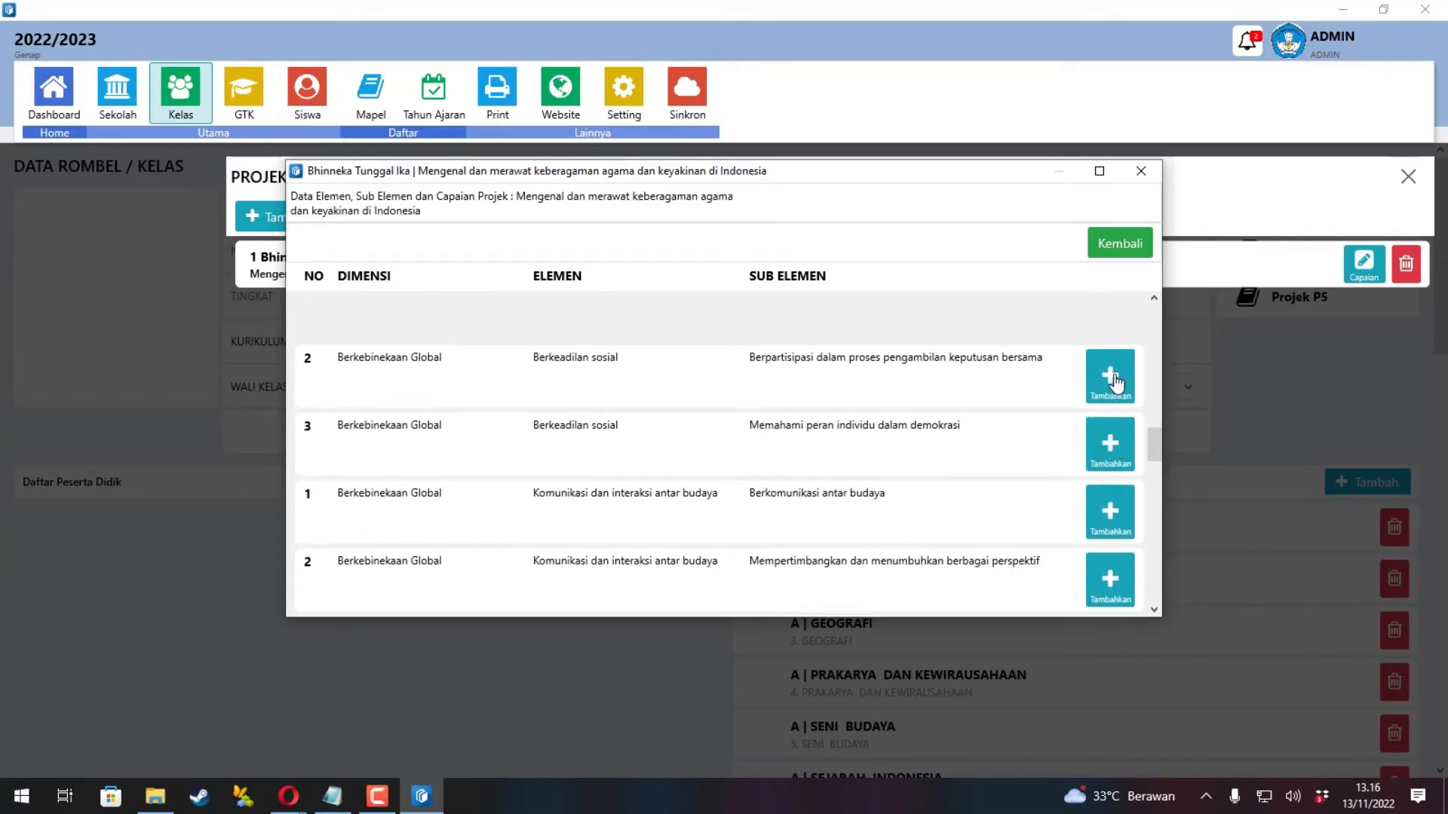
left_click(1114, 381)
scroll(1084, 524, "down", 2)
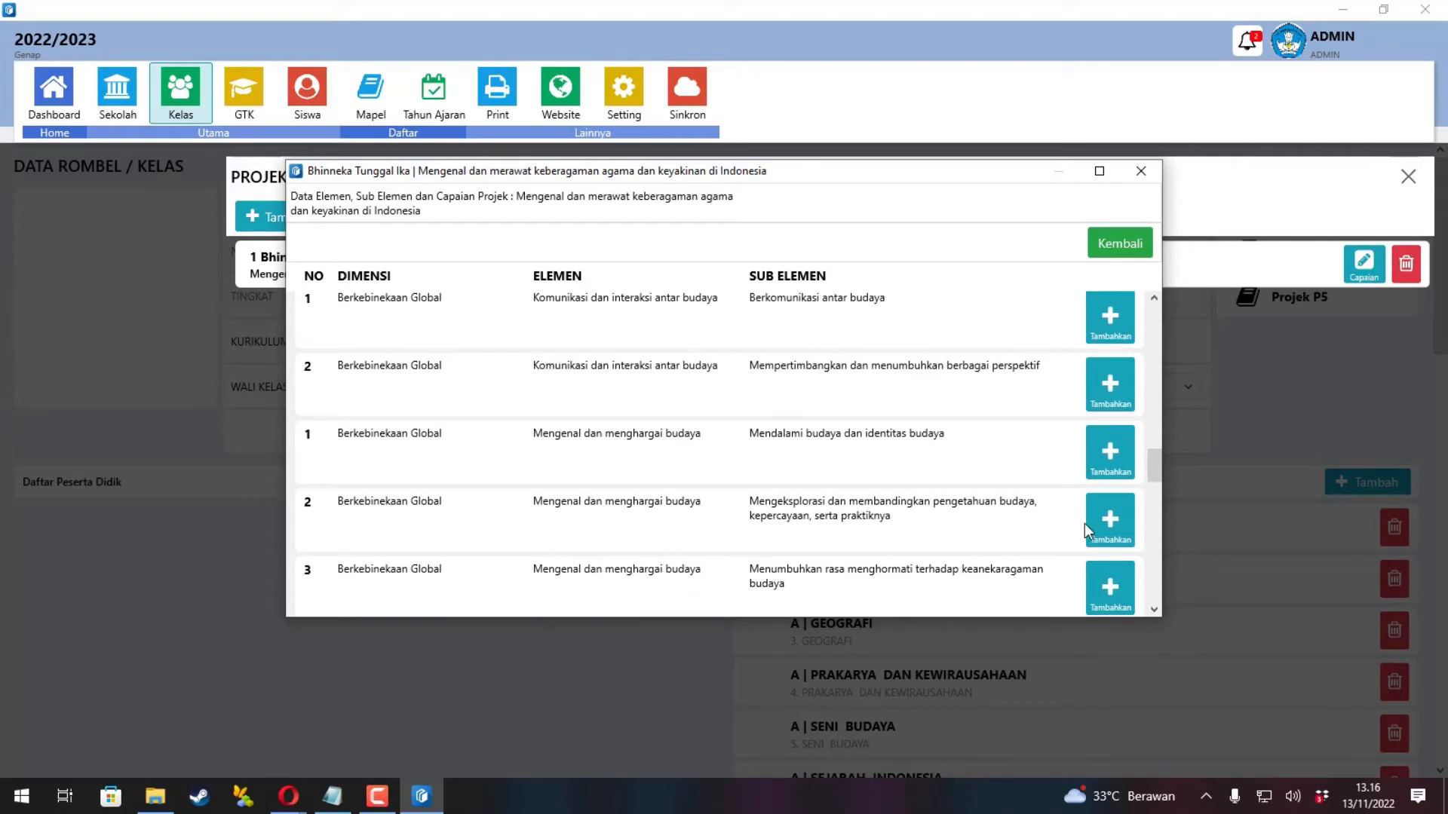
scroll(1084, 524, "down", 1)
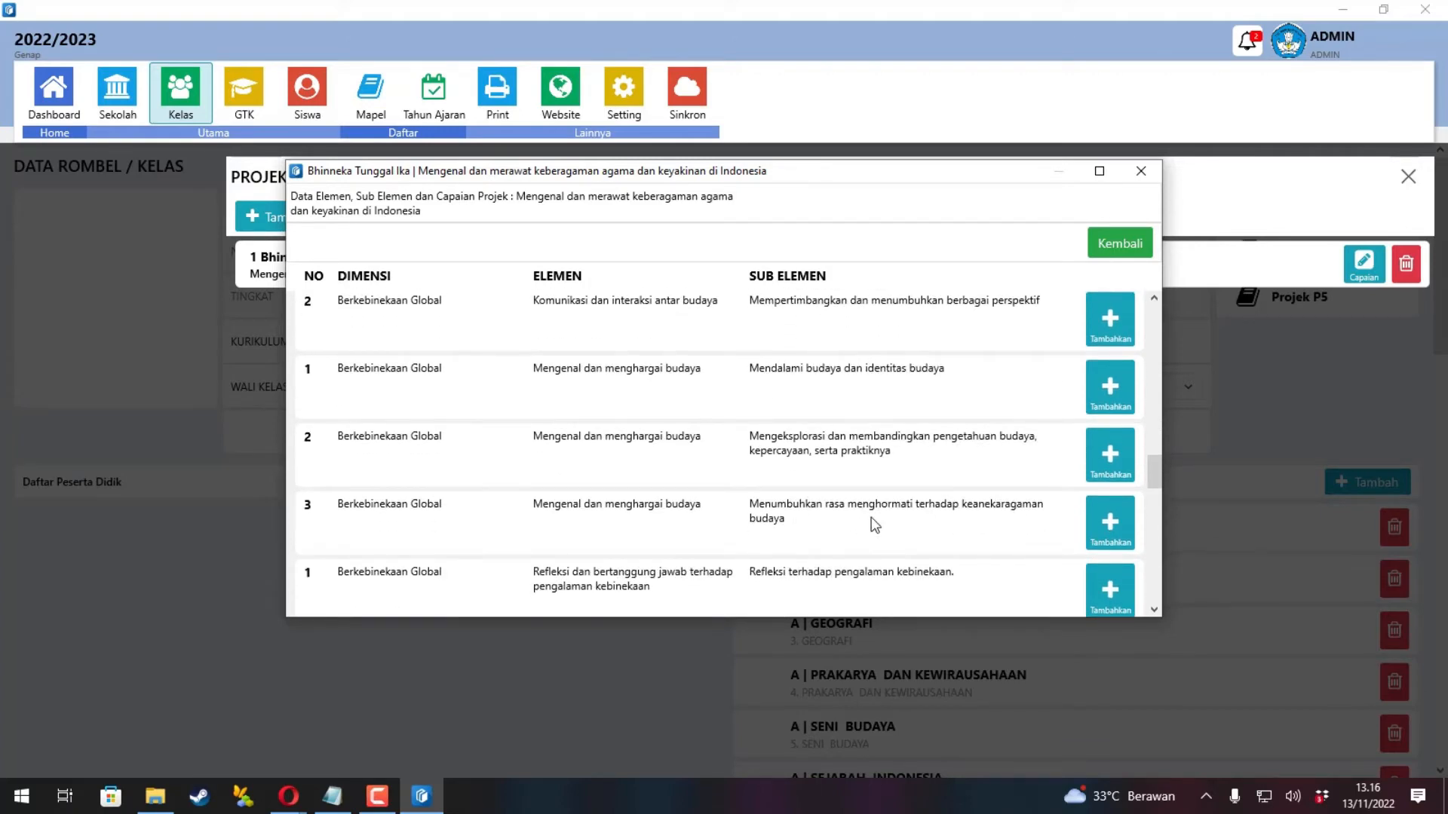
scroll(875, 521, "up", 2)
scroll(883, 468, "down", 5)
scroll(892, 520, "up", 3)
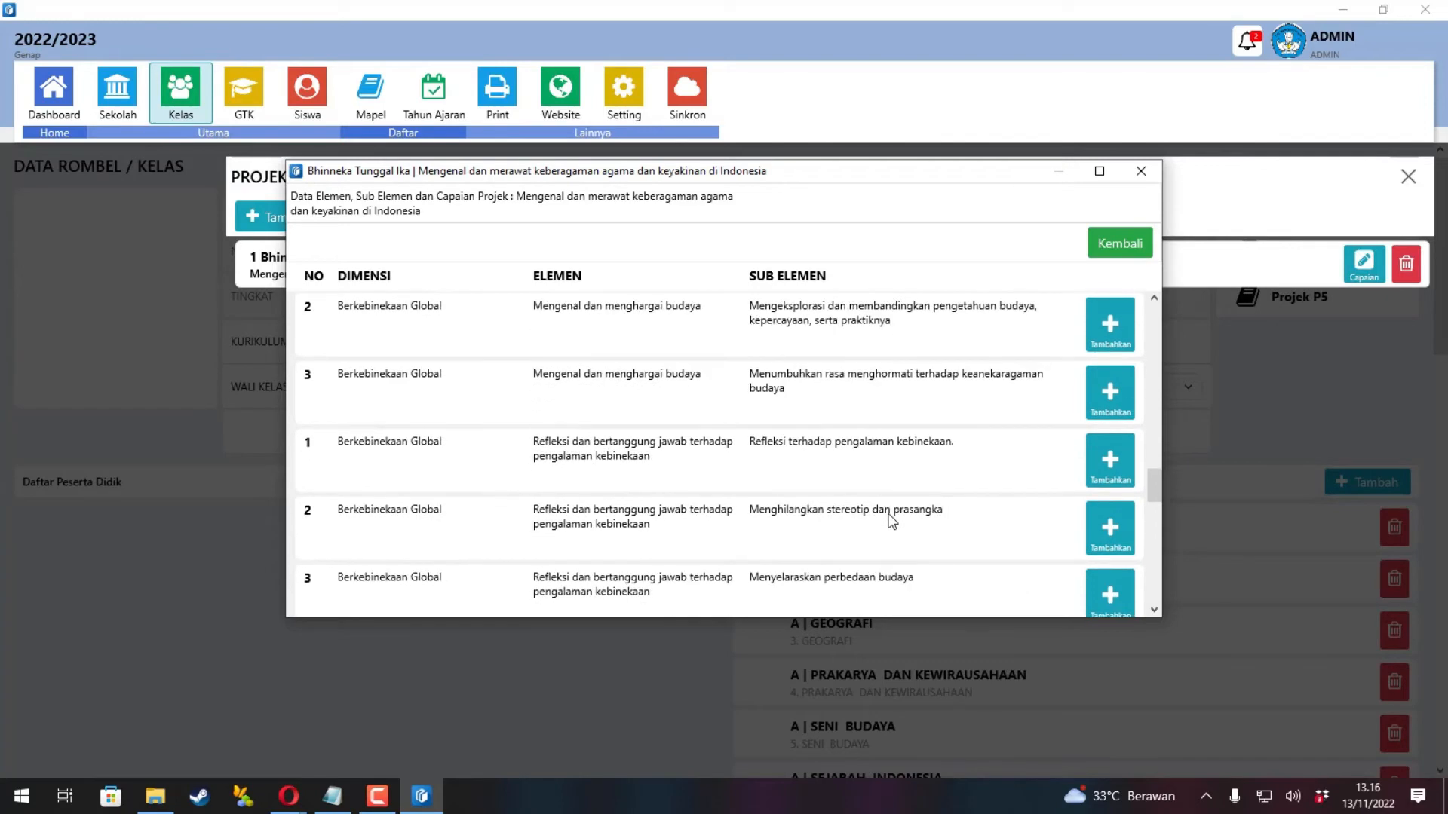
scroll(892, 525, "up", 2)
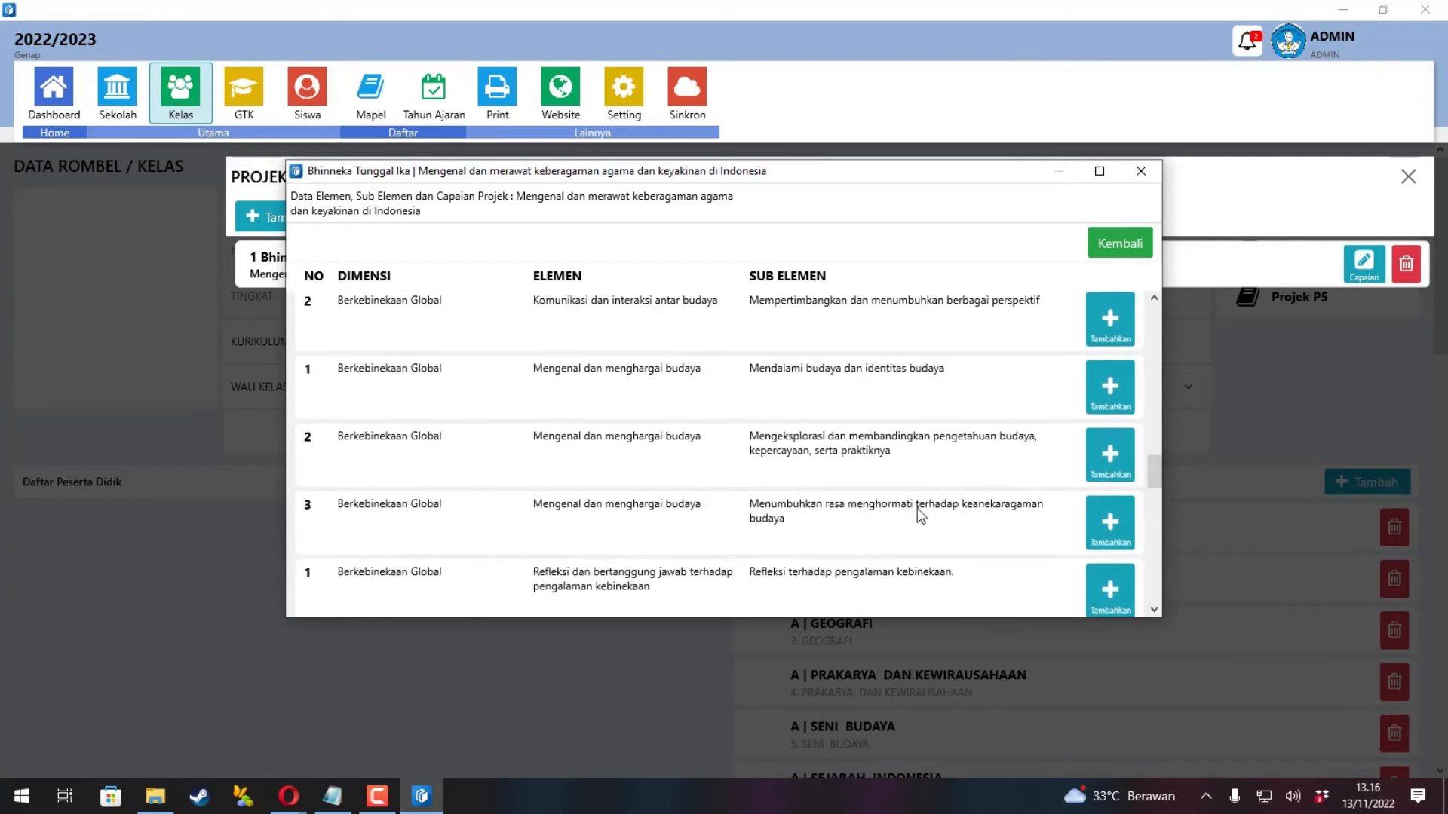
scroll(1061, 475, "up", 1)
left_click(1109, 403)
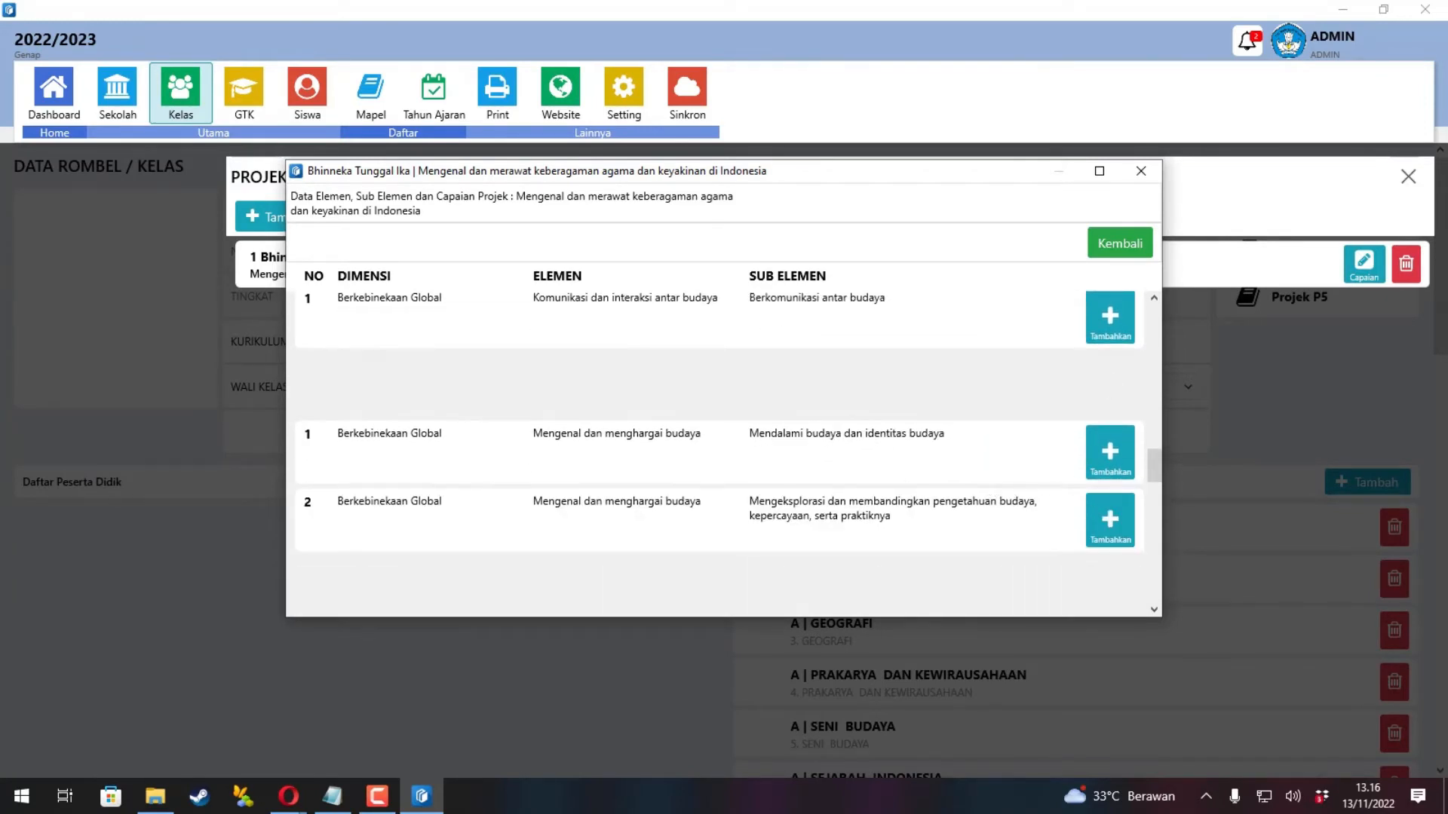
Add Bernalar Kritis targets: Merefleksi pemikiran, Mengidentifikasi informasi, and Mengajukan pertanyaan.
scroll(787, 477, "down", 3)
scroll(783, 469, "down", 2)
scroll(782, 469, "up", 2)
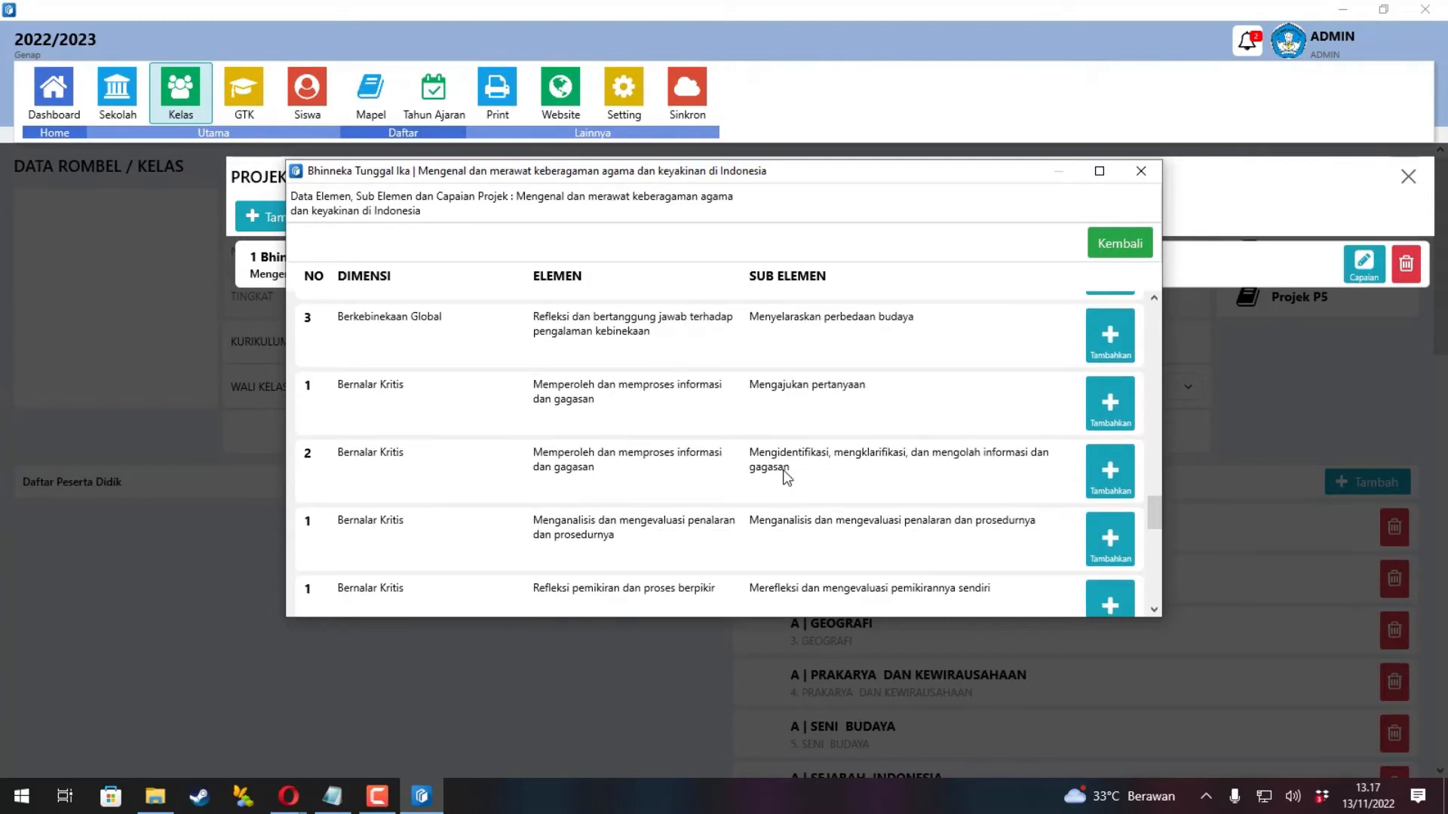
left_click(1110, 603)
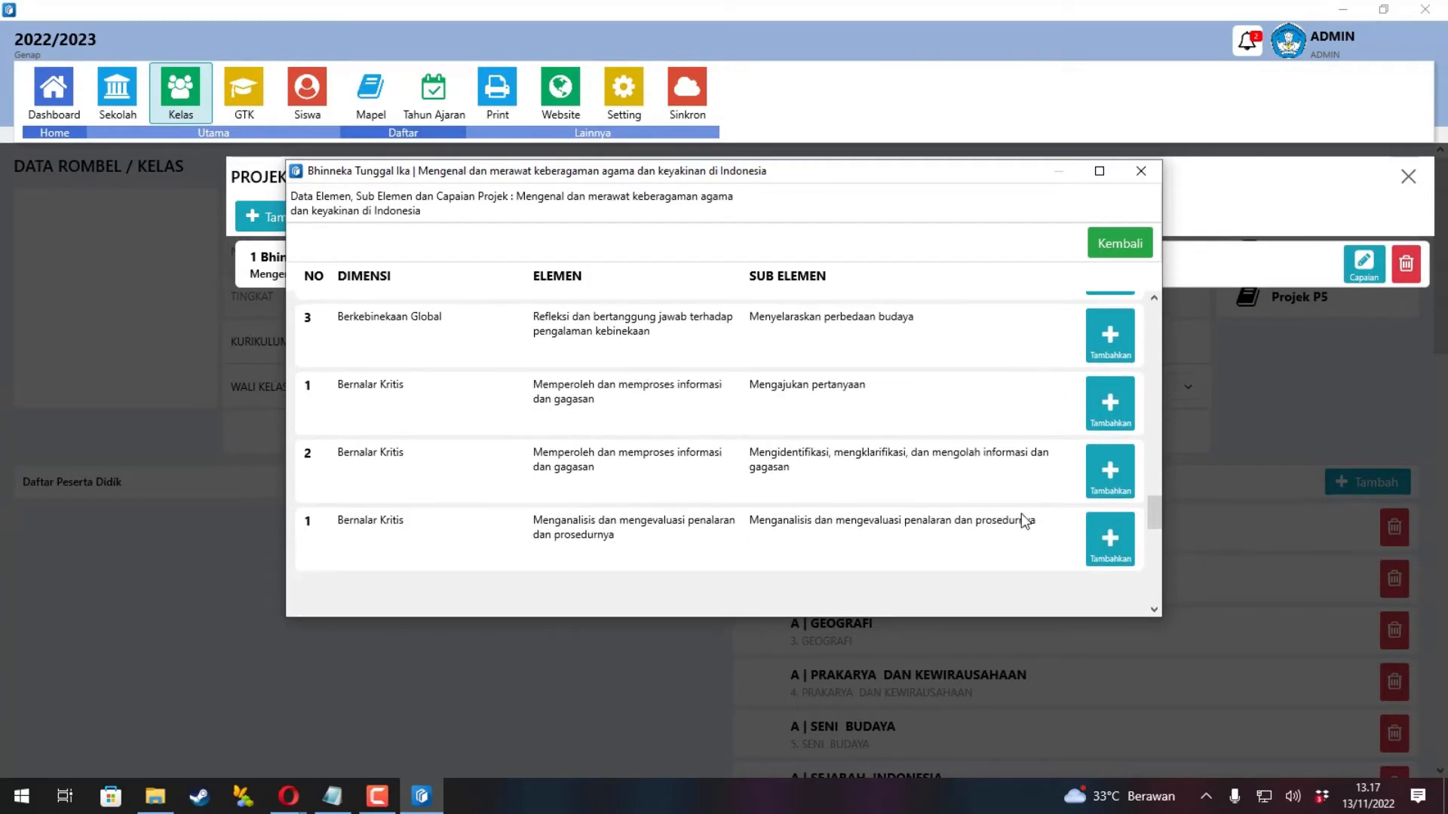
left_click(1110, 472)
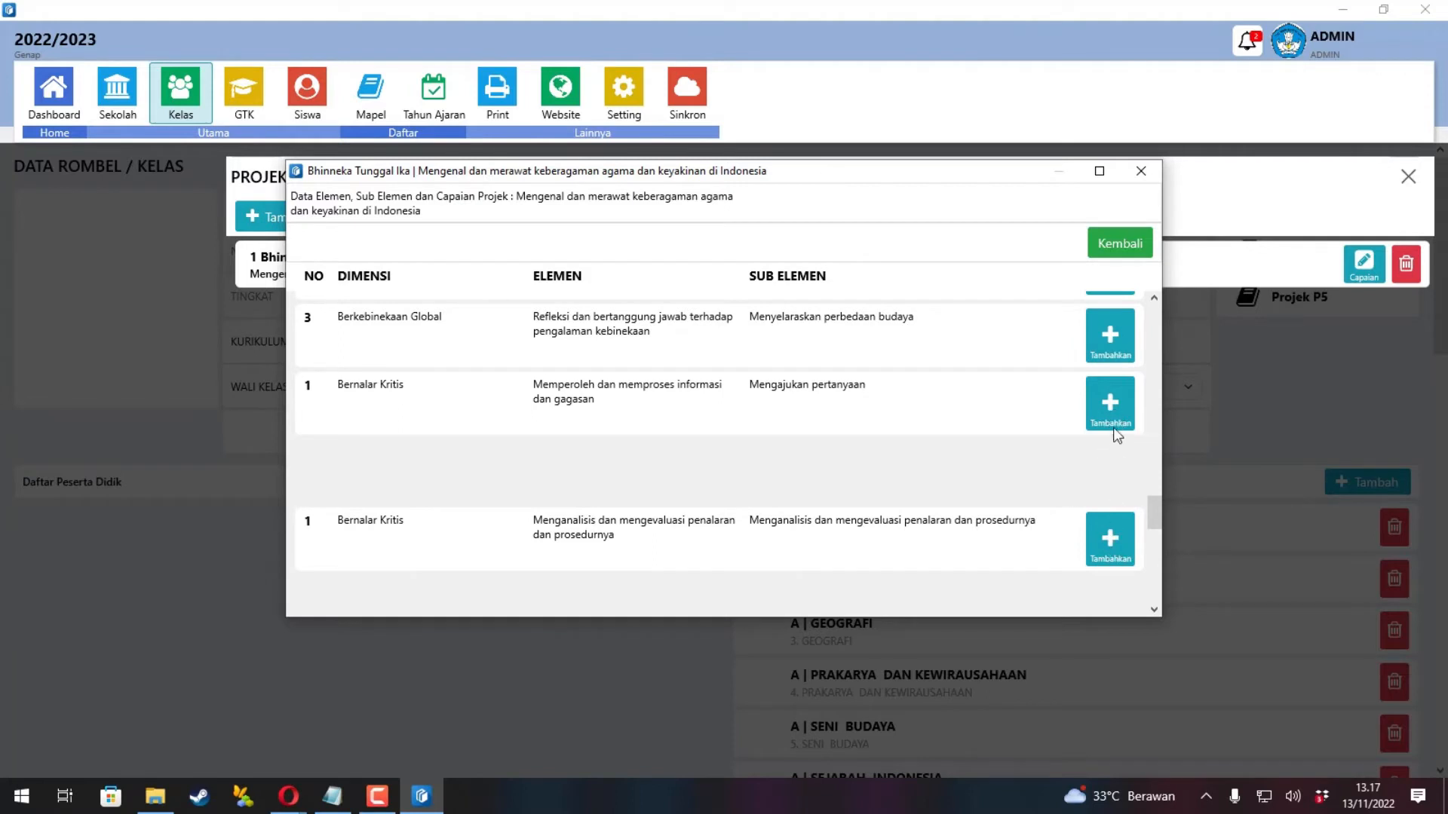
left_click(1111, 420)
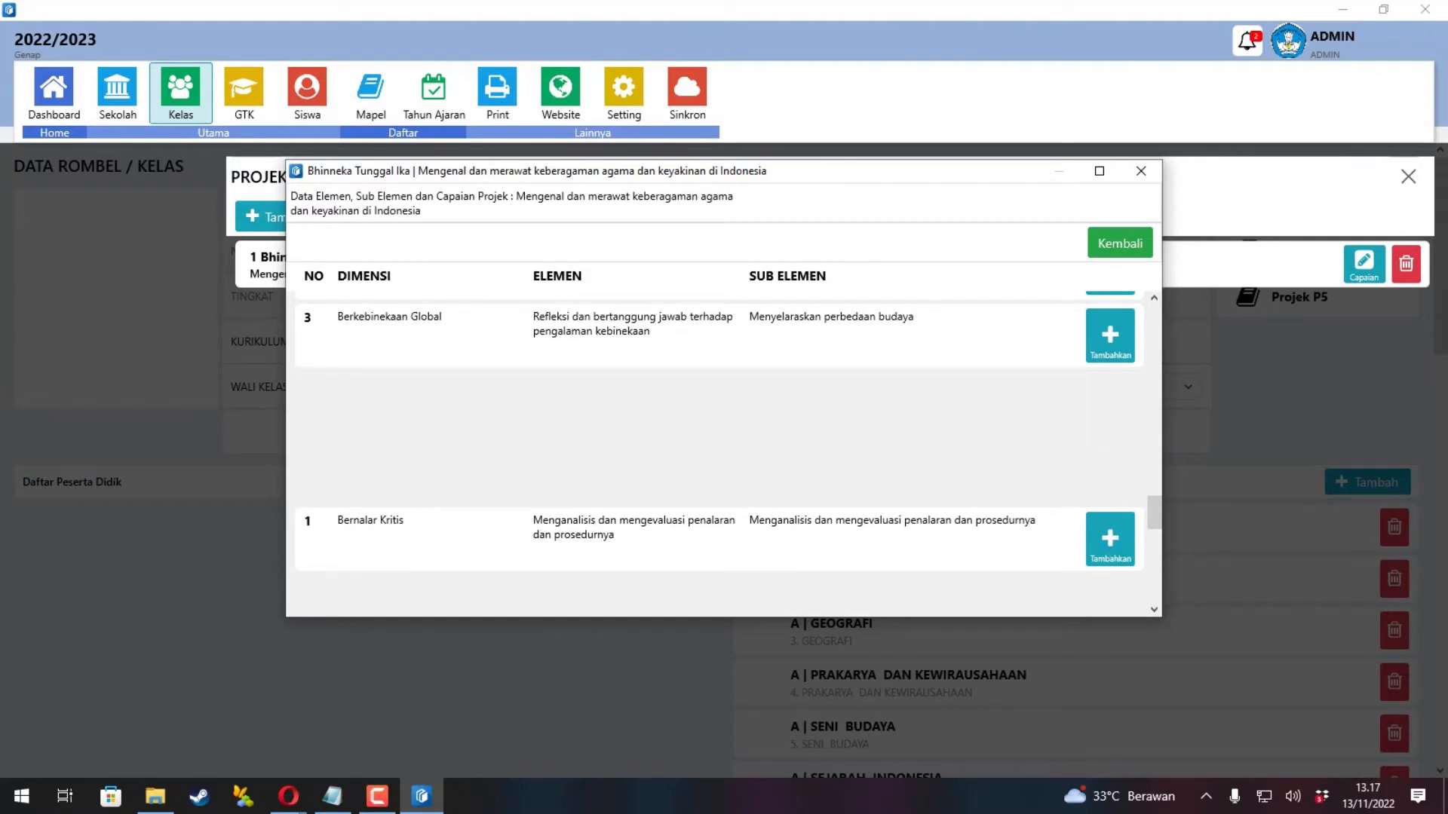
left_click(1124, 243)
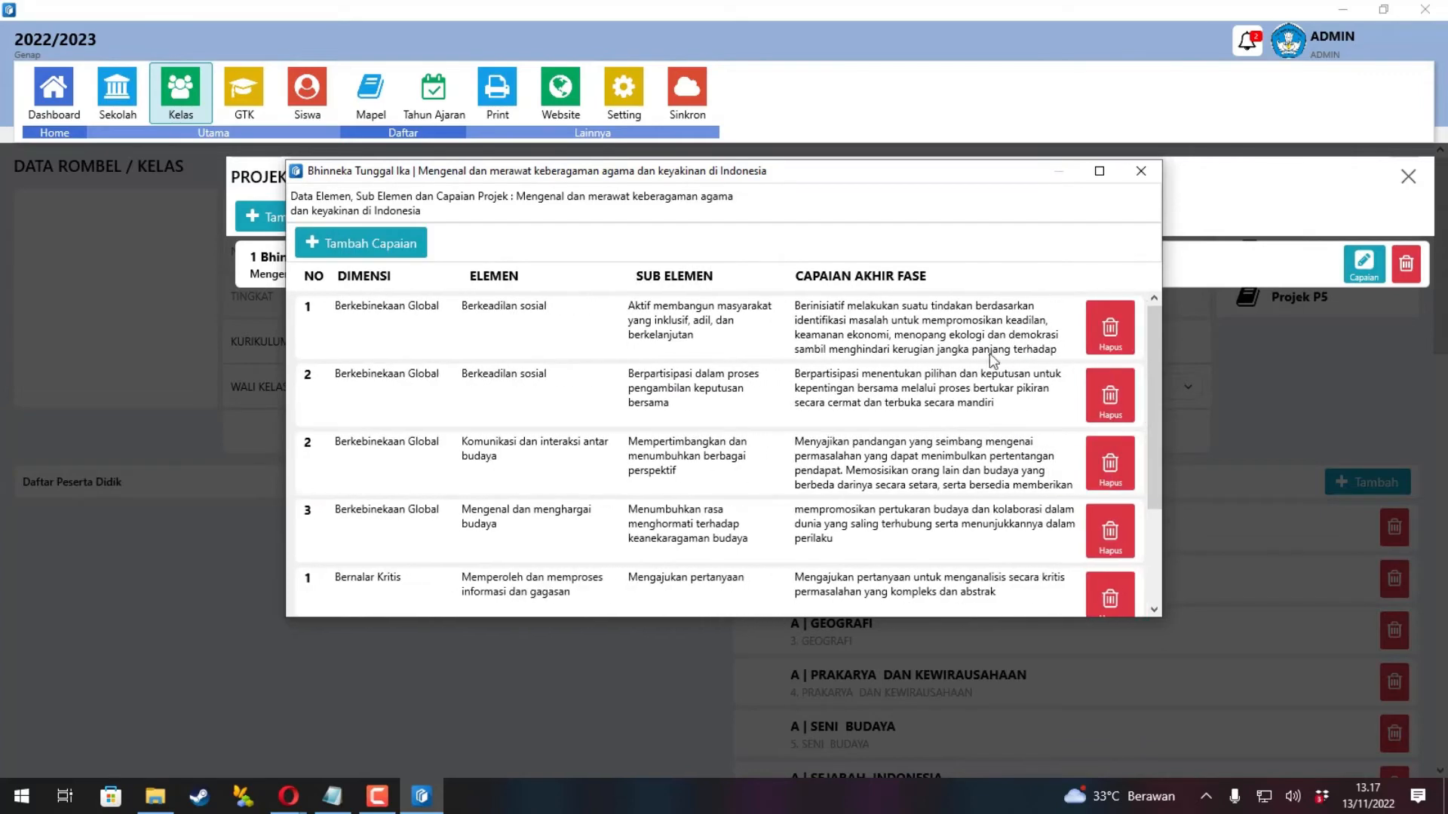
Scroll through project 1's achievement list to review its Berkebinekaan Global and Bernalar Kritis targets.
scroll(989, 353, "down", 2)
scroll(861, 430, "up", 2)
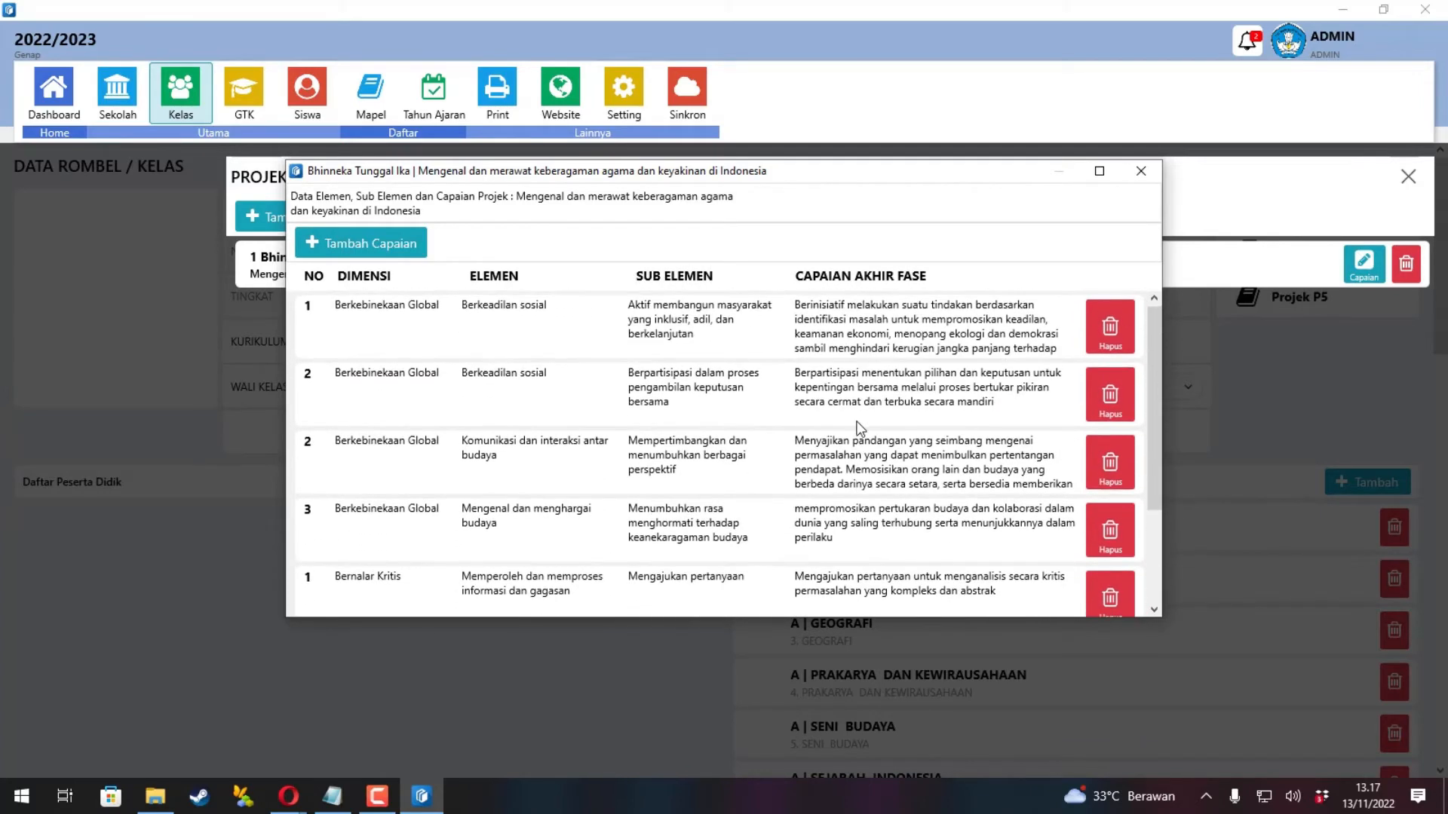
scroll(920, 369, "down", 3)
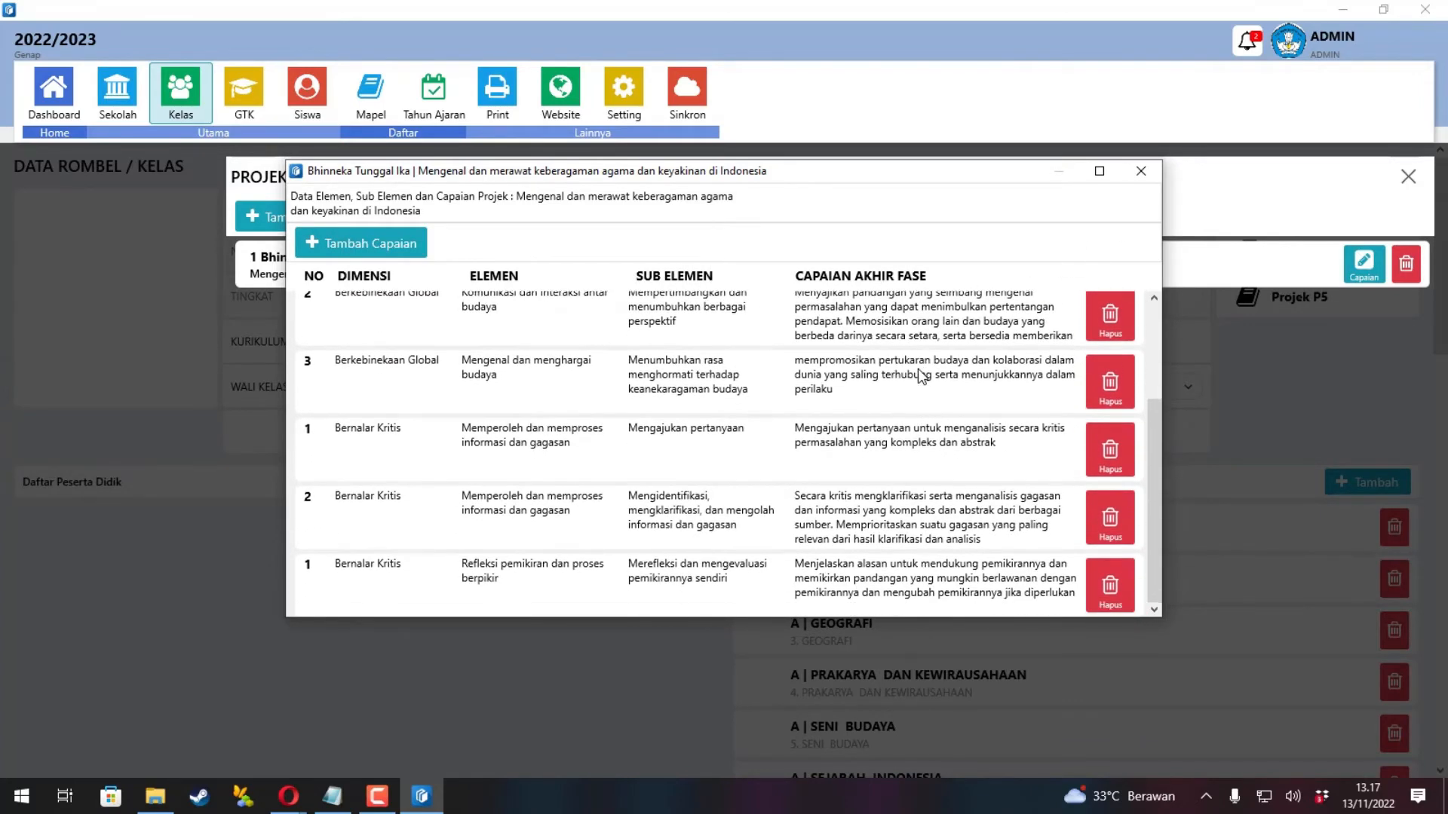
scroll(927, 373, "up", 3)
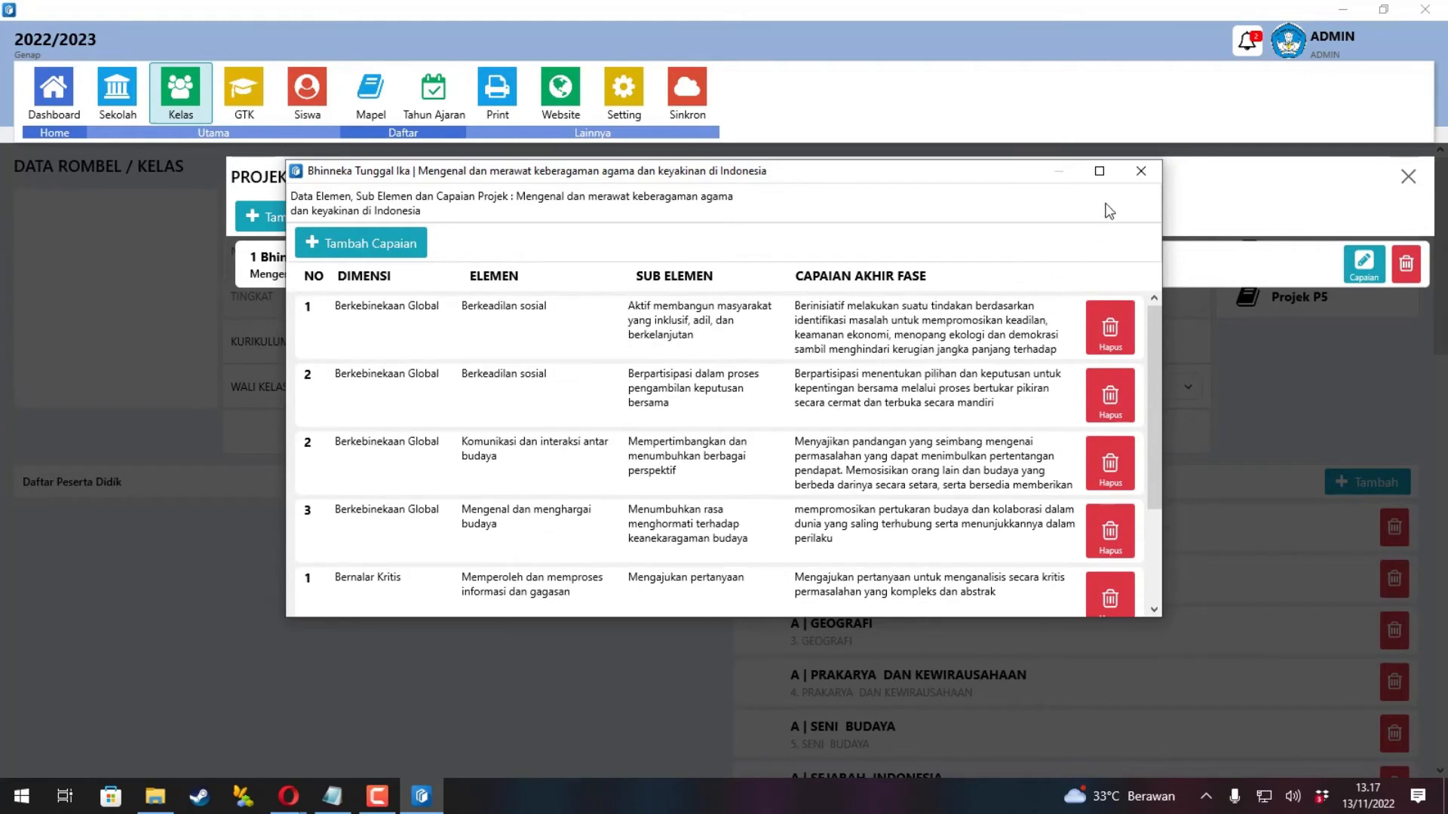
Close the achievement list and start a new X-A project under the Bangunlah Jiwa dan Raganya theme.
left_click(1139, 175)
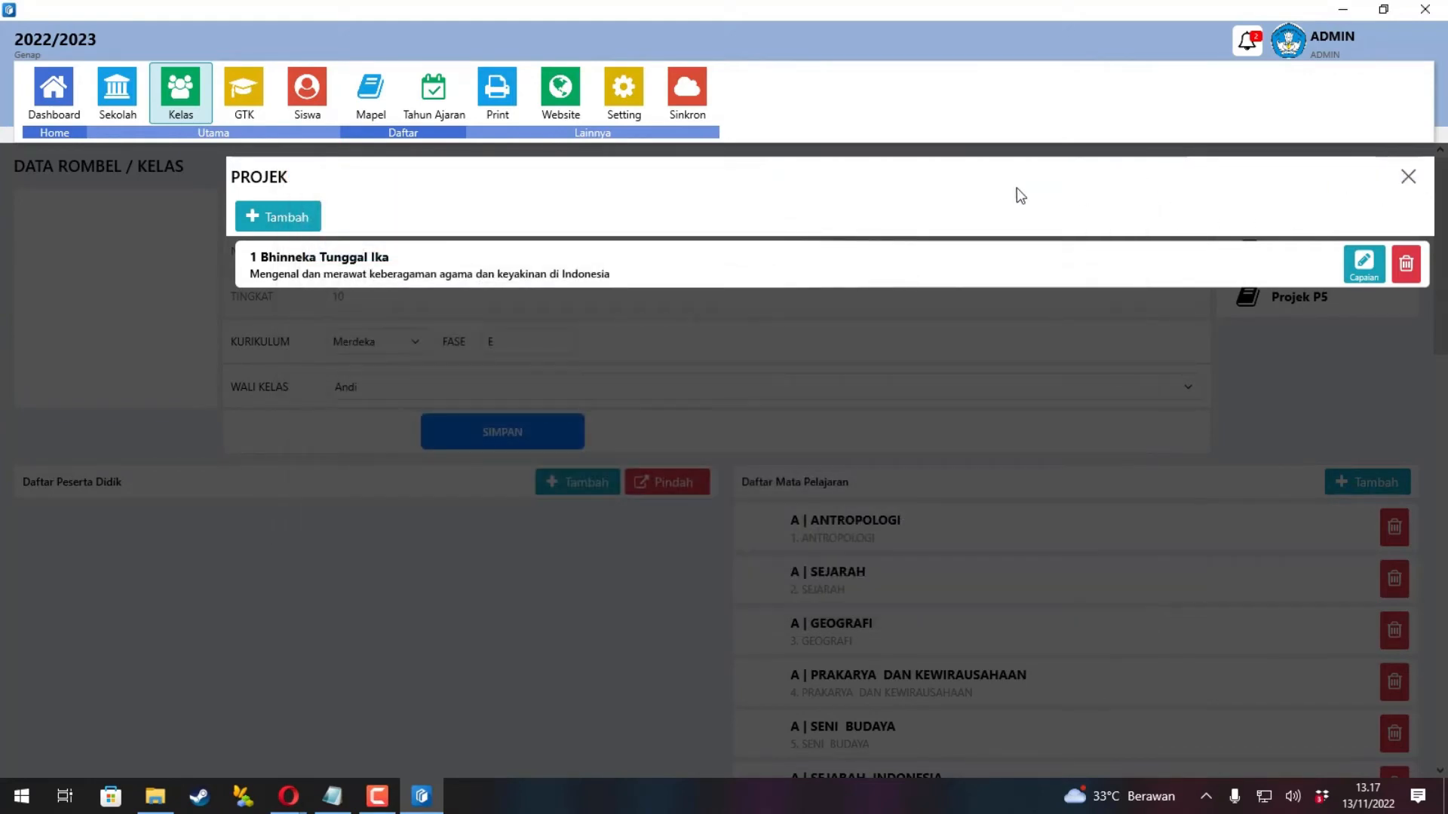
left_click(313, 218)
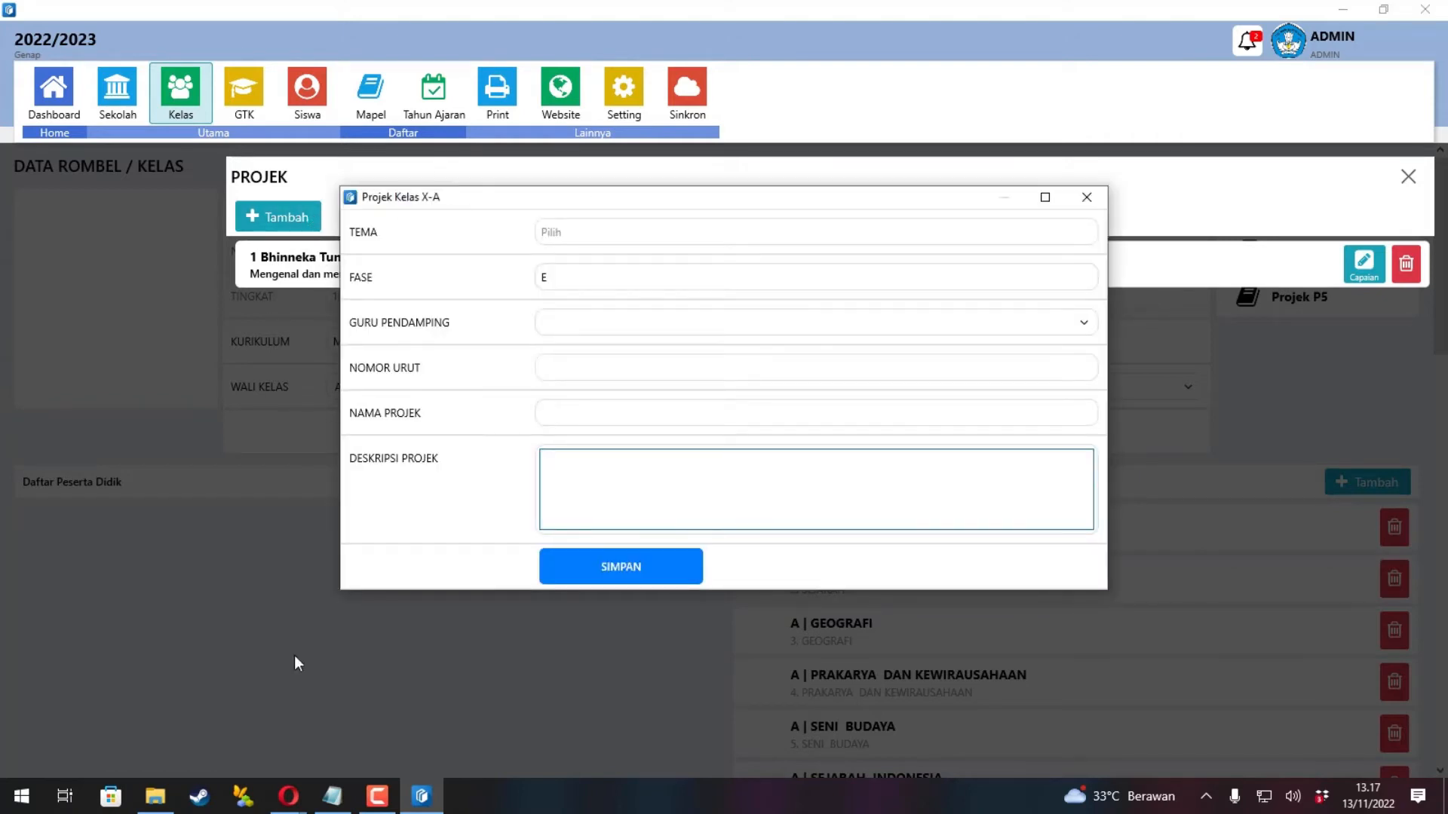
left_click(567, 230)
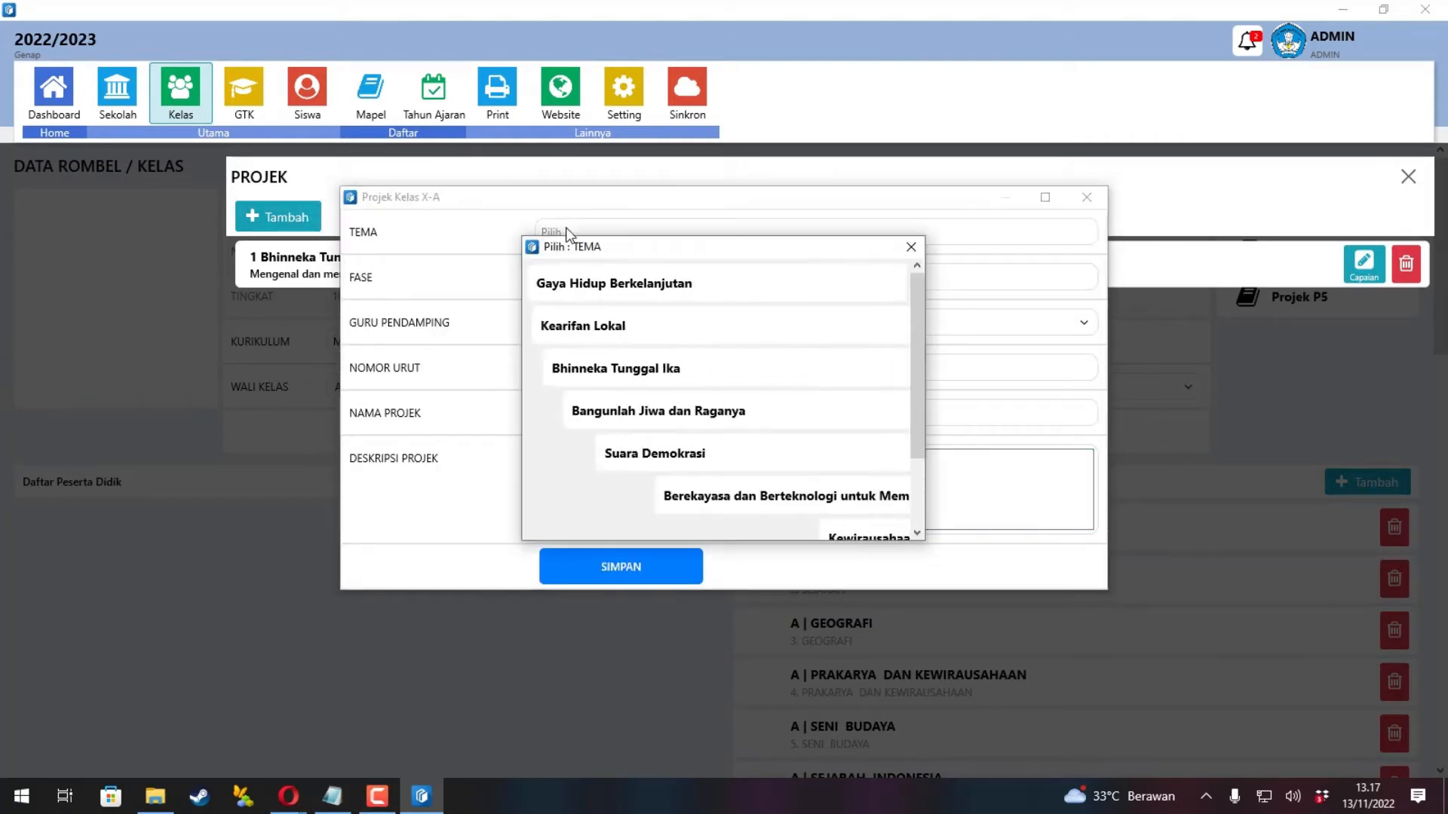
left_click(647, 411)
Set the class teacher as supervisor, sequence number 2, and name 'Membuat permainan papan (board game) bertema sejarah'.
key("alt+Tab")
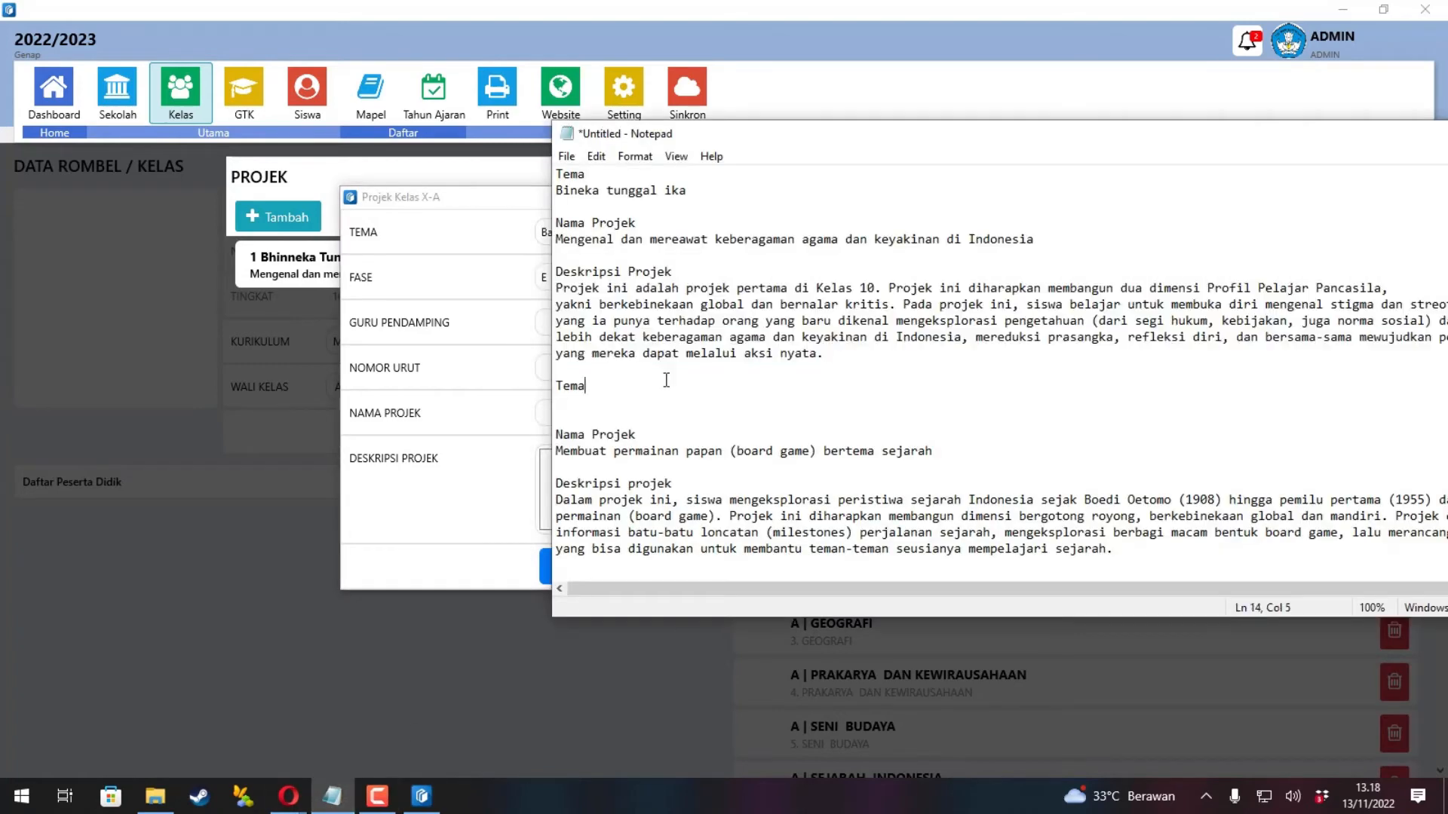
left_click_drag(1013, 454, 555, 453)
left_click(544, 324)
left_click(580, 363)
left_click(594, 370)
type("2")
left_click(599, 414)
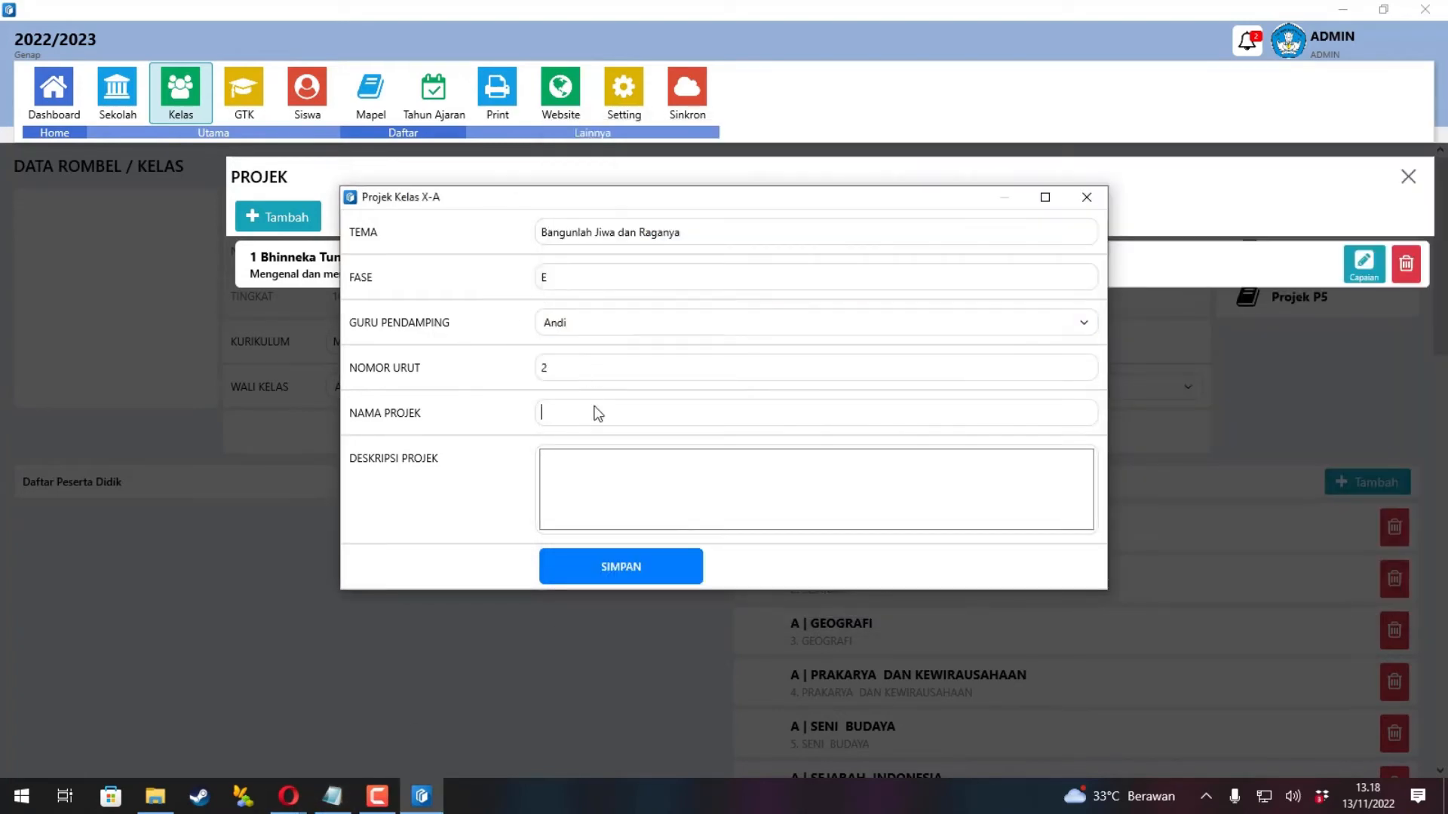
type("Membuat permainan papan (board game) bertema sejarah")
key("alt+Tab")
Paste the project description, remove its stray line breaks, and save the new project.
left_click_drag(1076, 549, 513, 501)
left_click(636, 500)
type("Dalam projek ini, siswa mengeksplorasi peristiwa sejarah Indonesia sejak Boedi Oetomo (1908) hingga pemilu pertama (1955) dalam bentuk papan permainan (board game). Projek ini diharapkan membangun dimensi bergotong royong, berkebinekaan global dan mandiri. Projek dibuka dengan mengumpulkan informasi batu-batu loncatan (milestones) perjalanan sejarah, mengeksplorasi berbagi macam bentuk board game, lalu merancang sebuah permainan yang bisa digunakan untuk membantu teman-teman seusianya mempelajari sejarah.")
left_click(796, 509)
key("Delete")
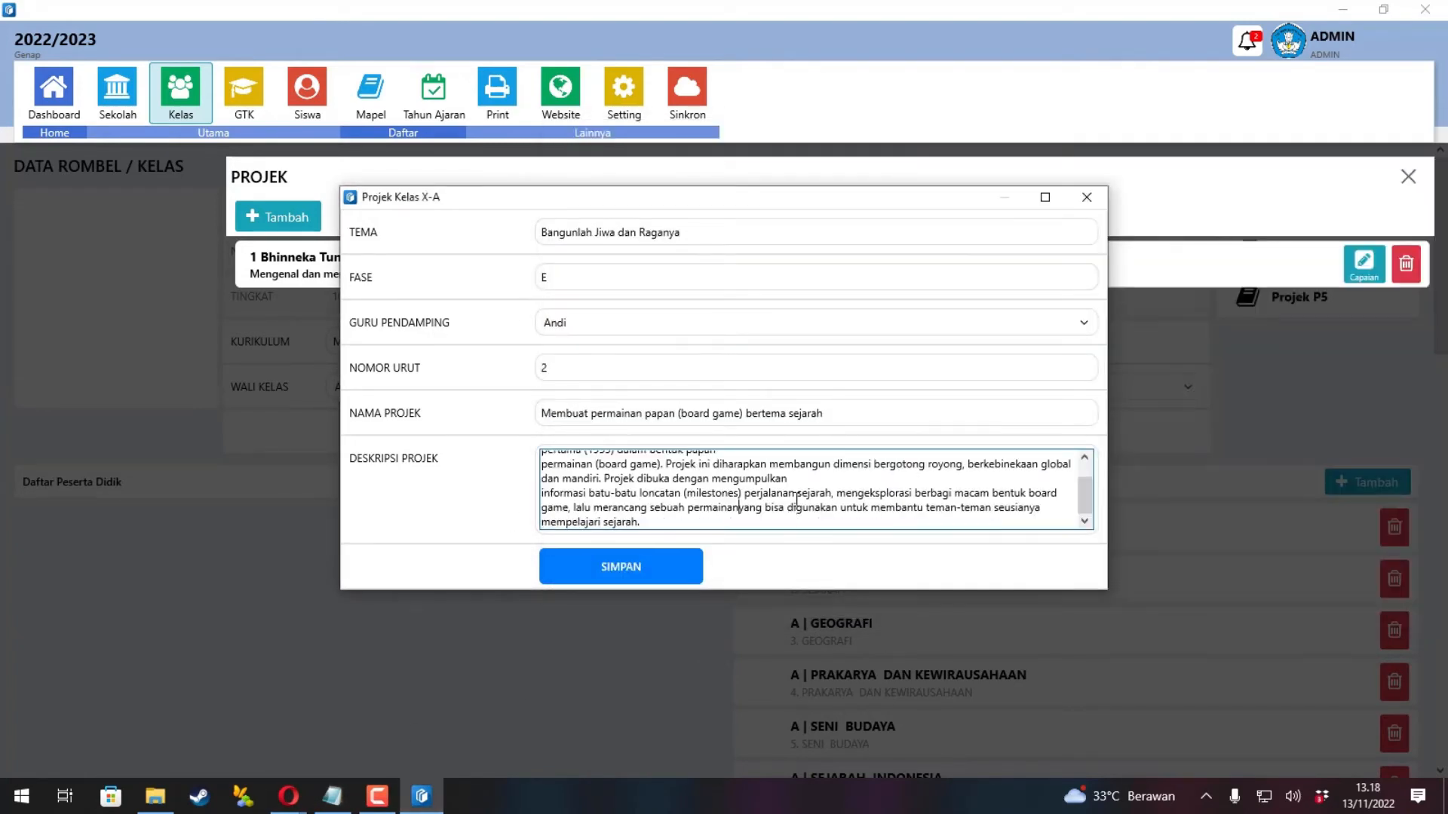
left_click(801, 479)
key("Delete")
left_click(789, 477)
key("Delete")
scroll(784, 486, "down", 2)
left_click(649, 564)
left_click(748, 454)
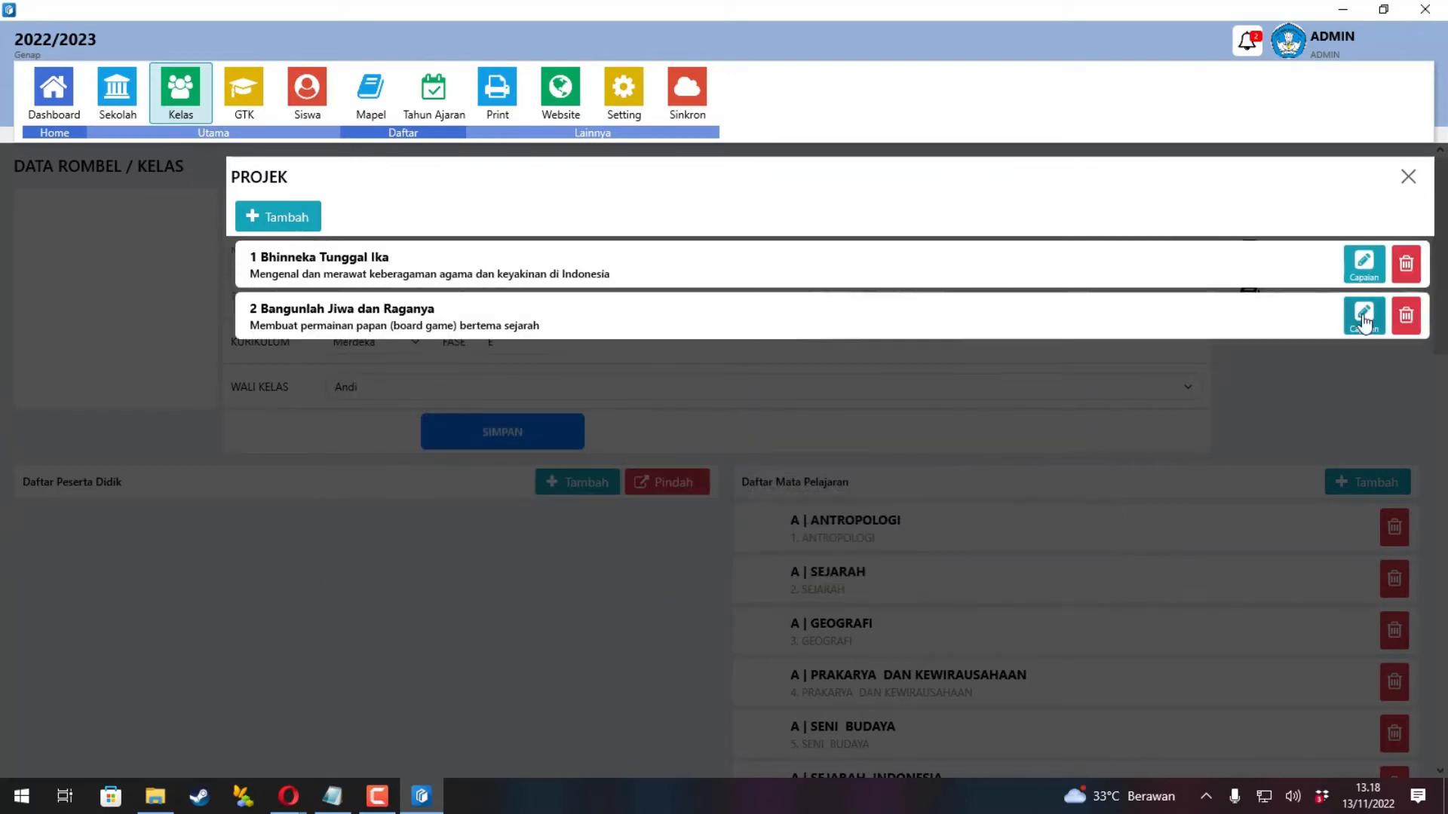
Browse the dimensions and elements available for the board-game project, then close that dialog and the projects panel.
left_click(1366, 320)
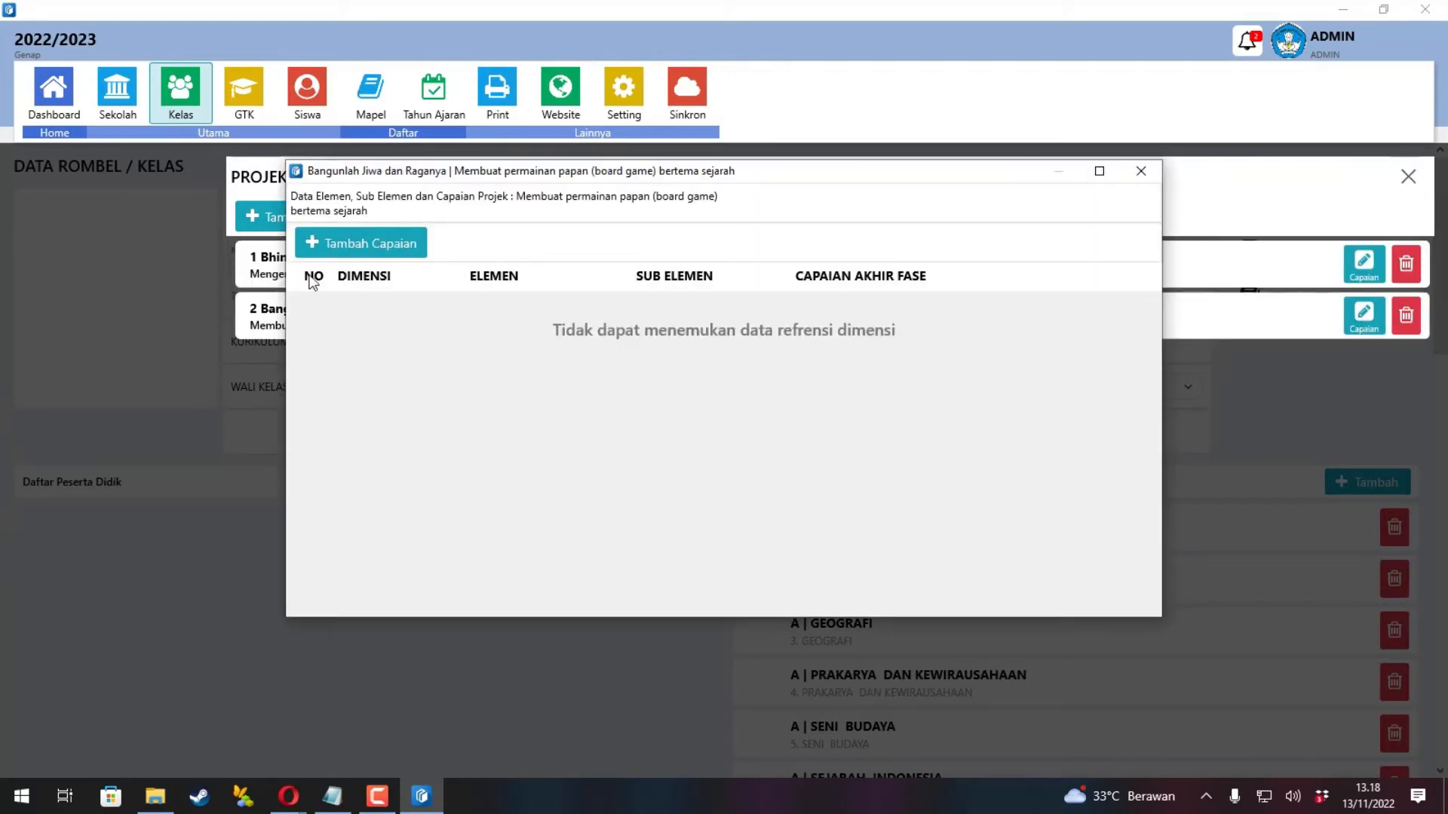
left_click(316, 243)
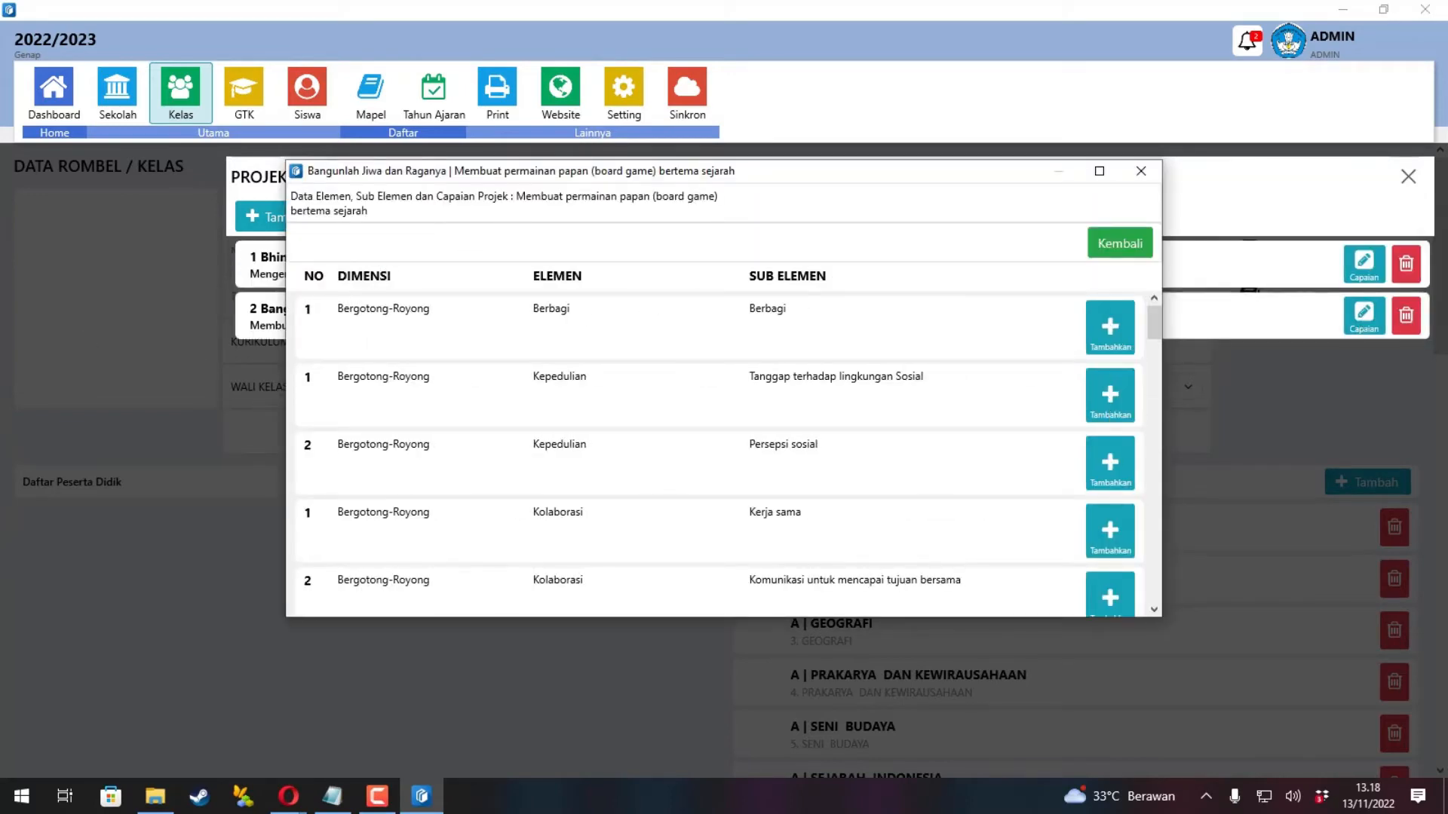
scroll(985, 400, "down", 5)
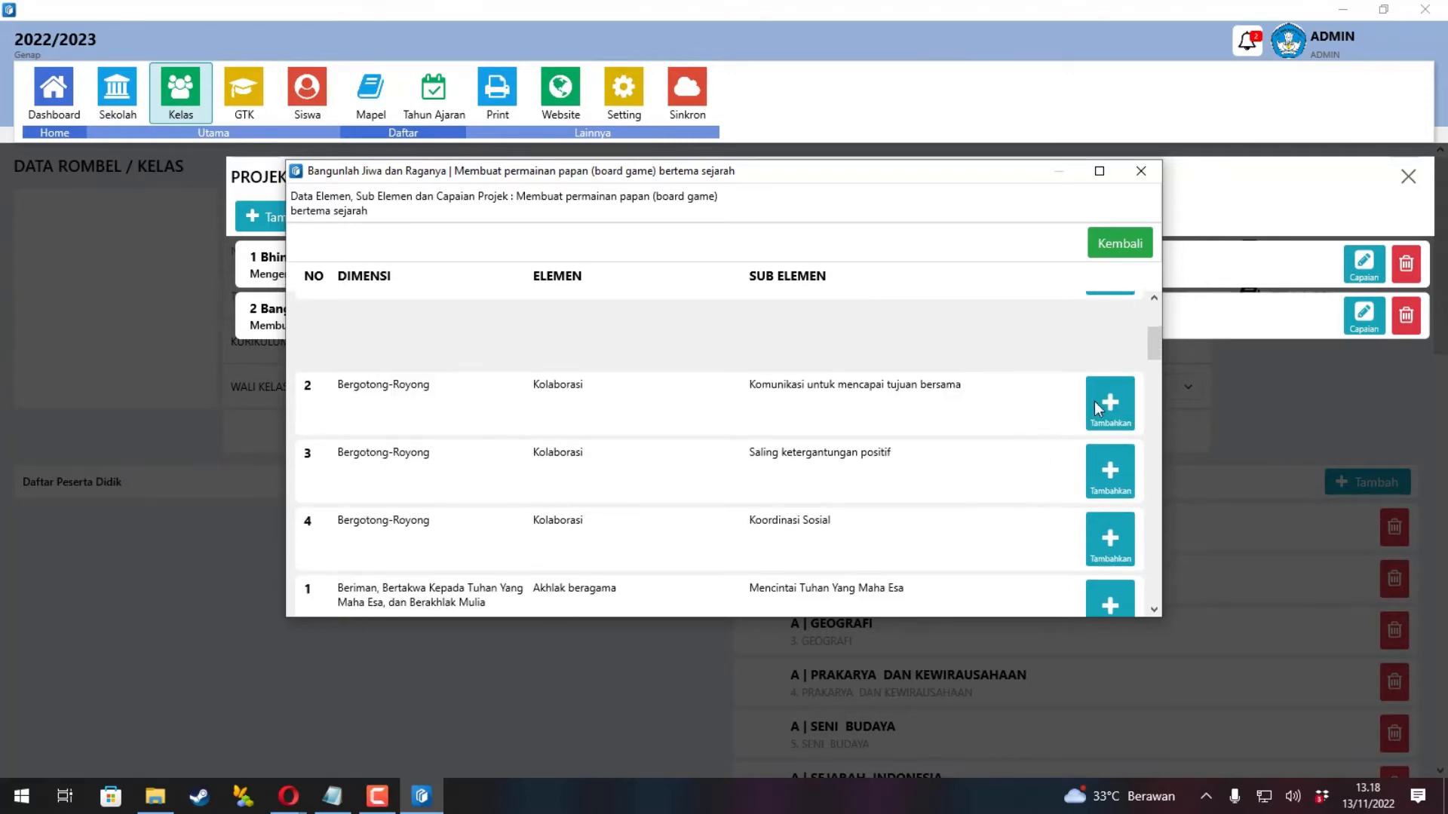
scroll(973, 512, "down", 5)
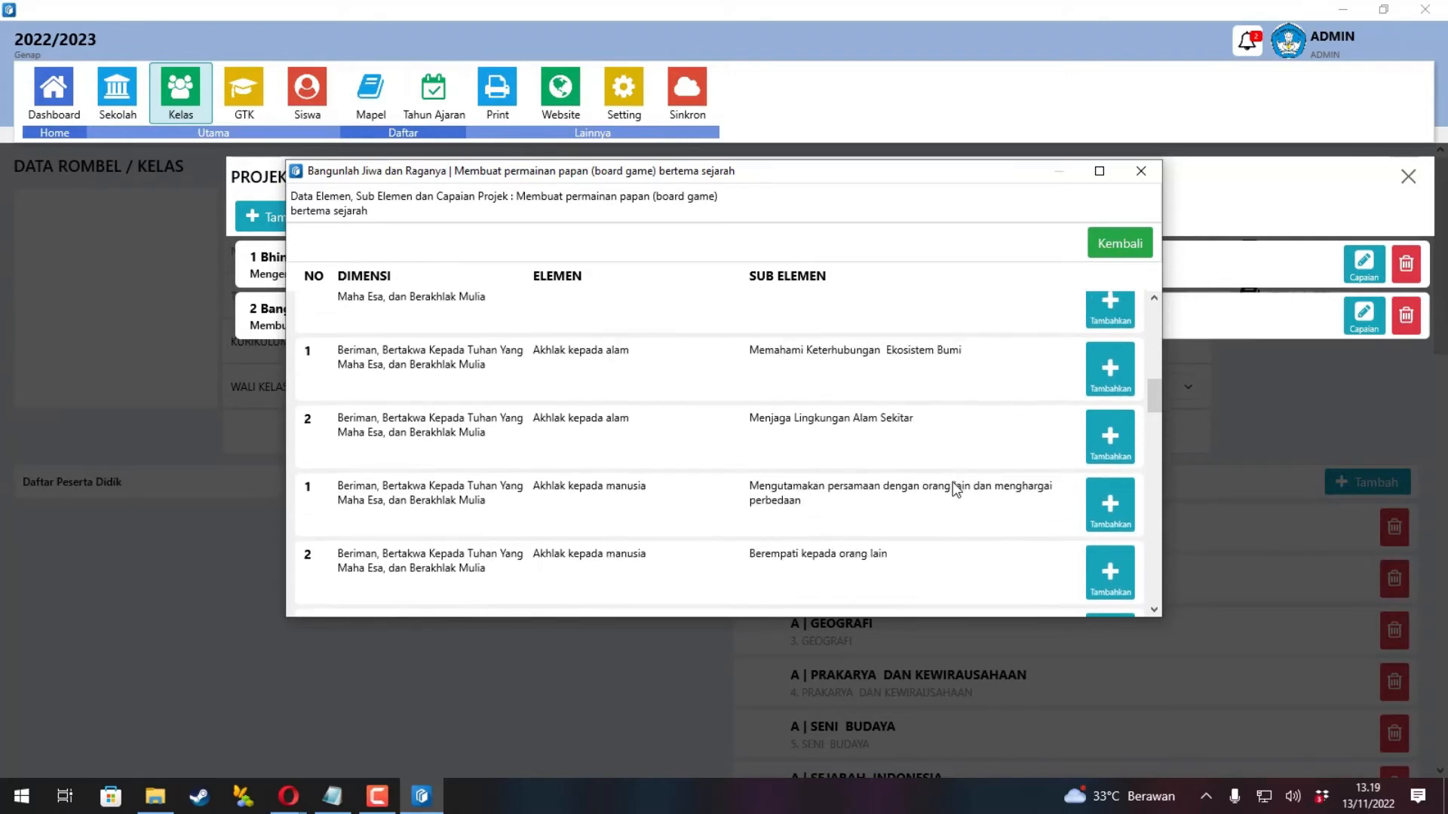
scroll(951, 496, "down", 8)
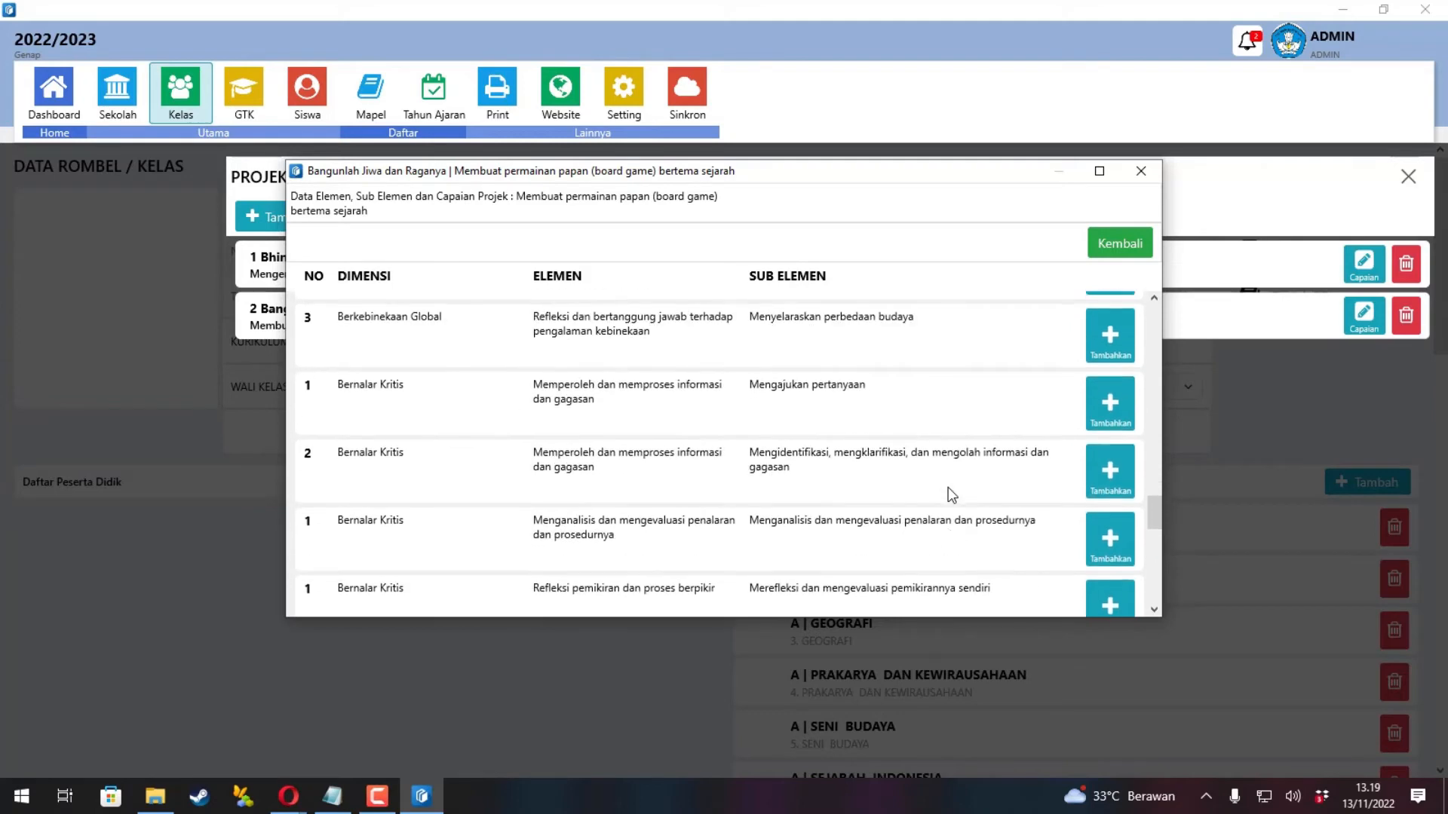
scroll(948, 487, "down", 10)
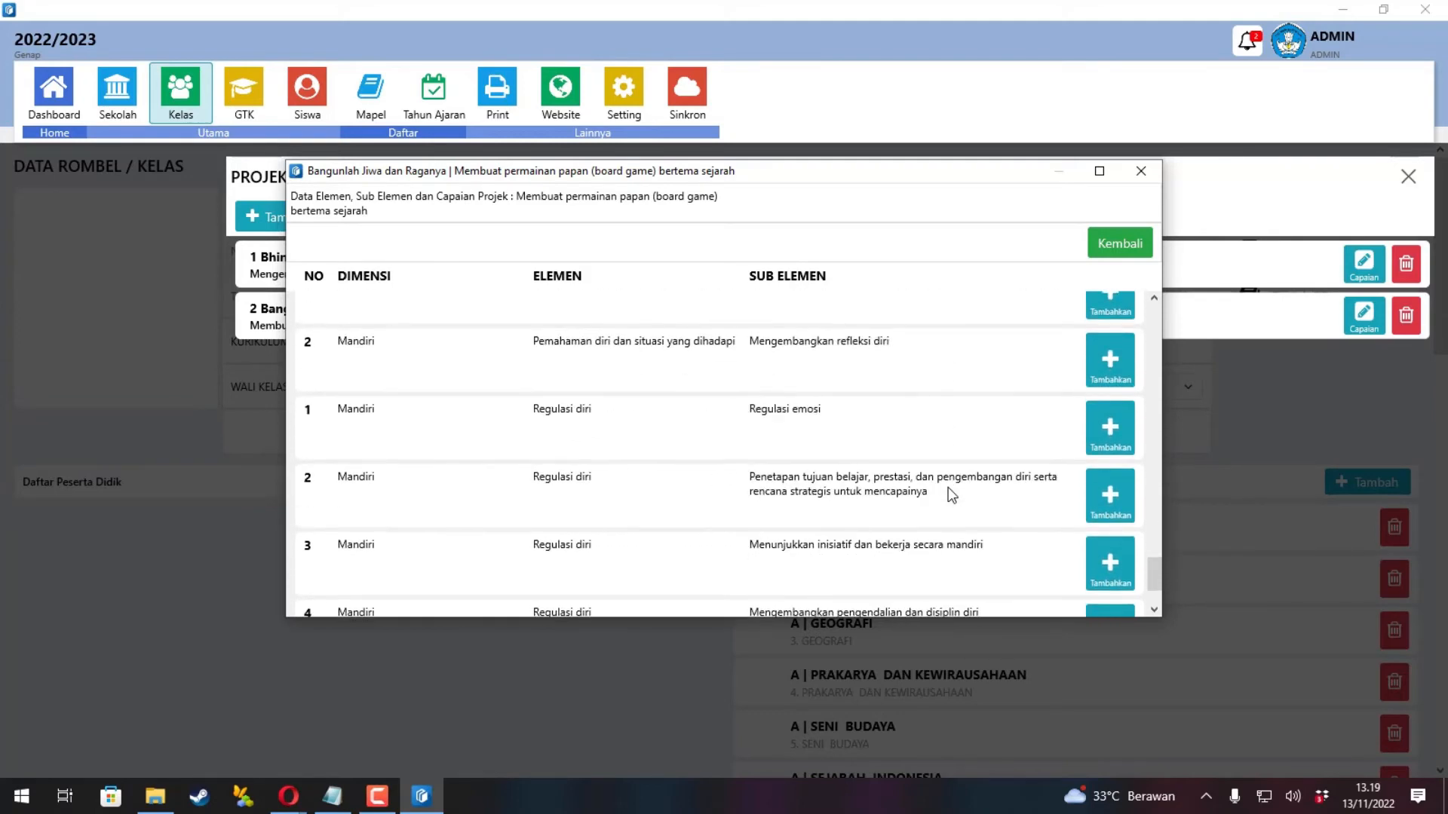
scroll(953, 490, "up", 5)
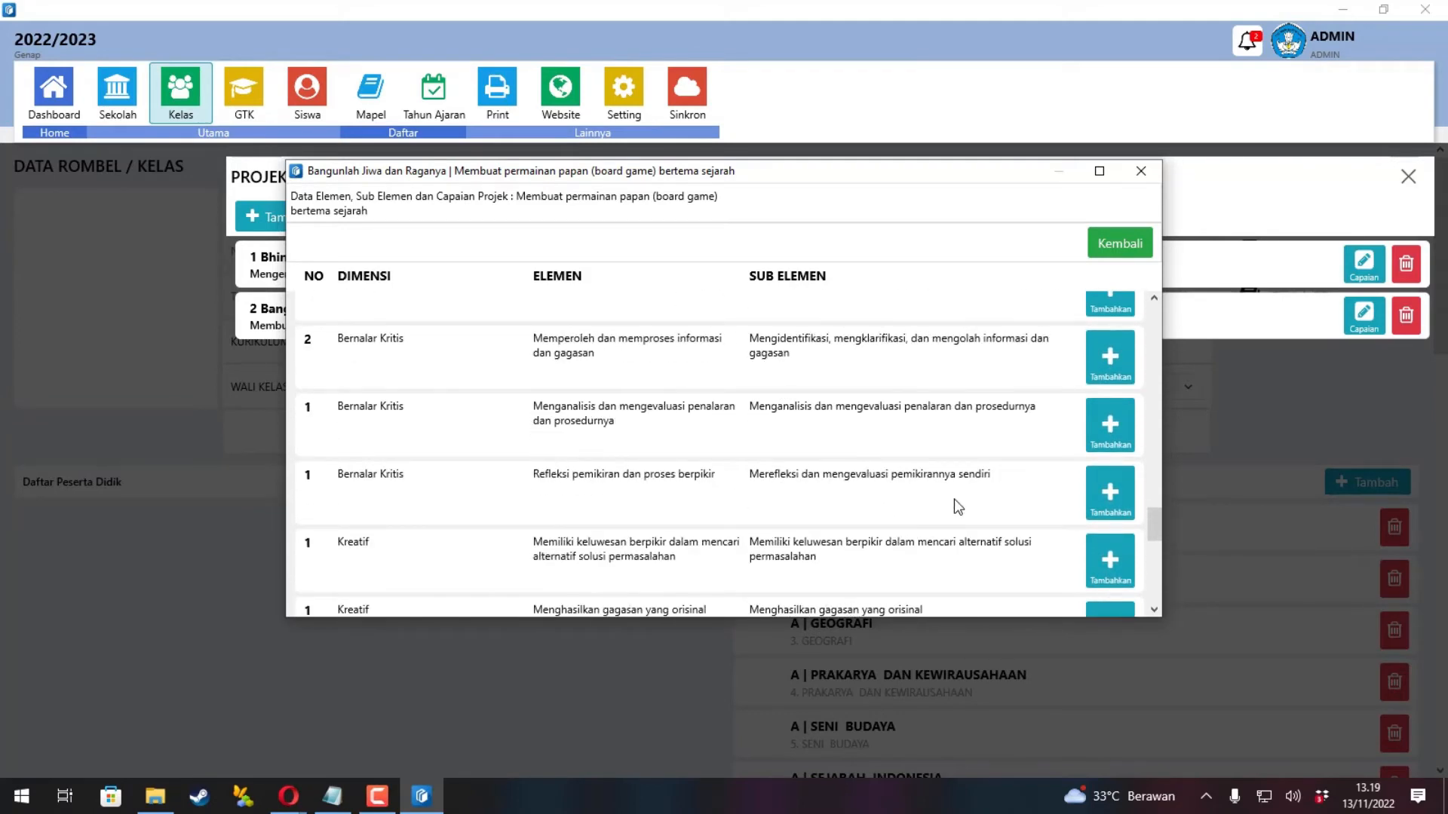
scroll(953, 499, "up", 5)
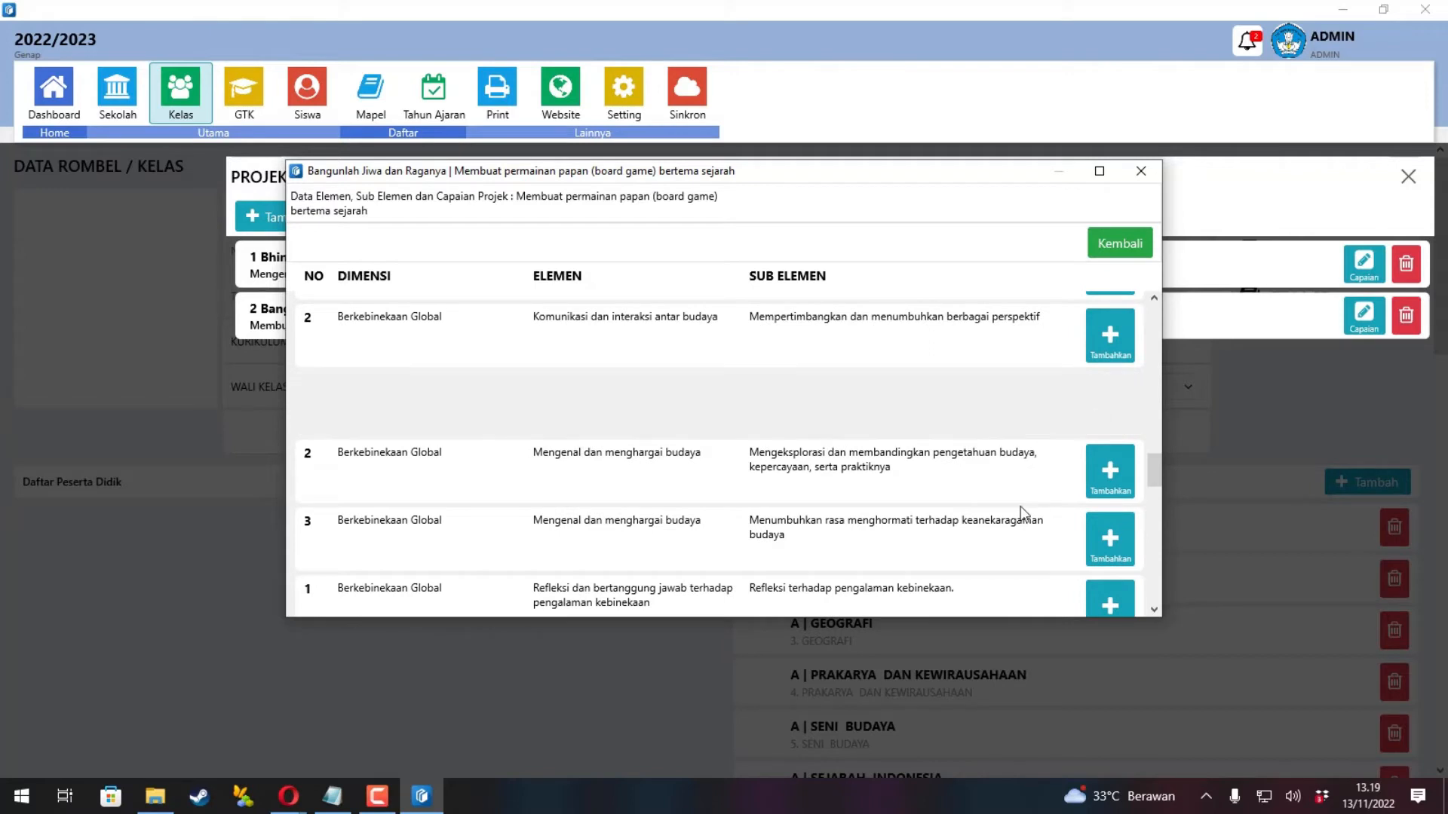
scroll(1020, 505, "down", 1)
scroll(1106, 547, "down", 2)
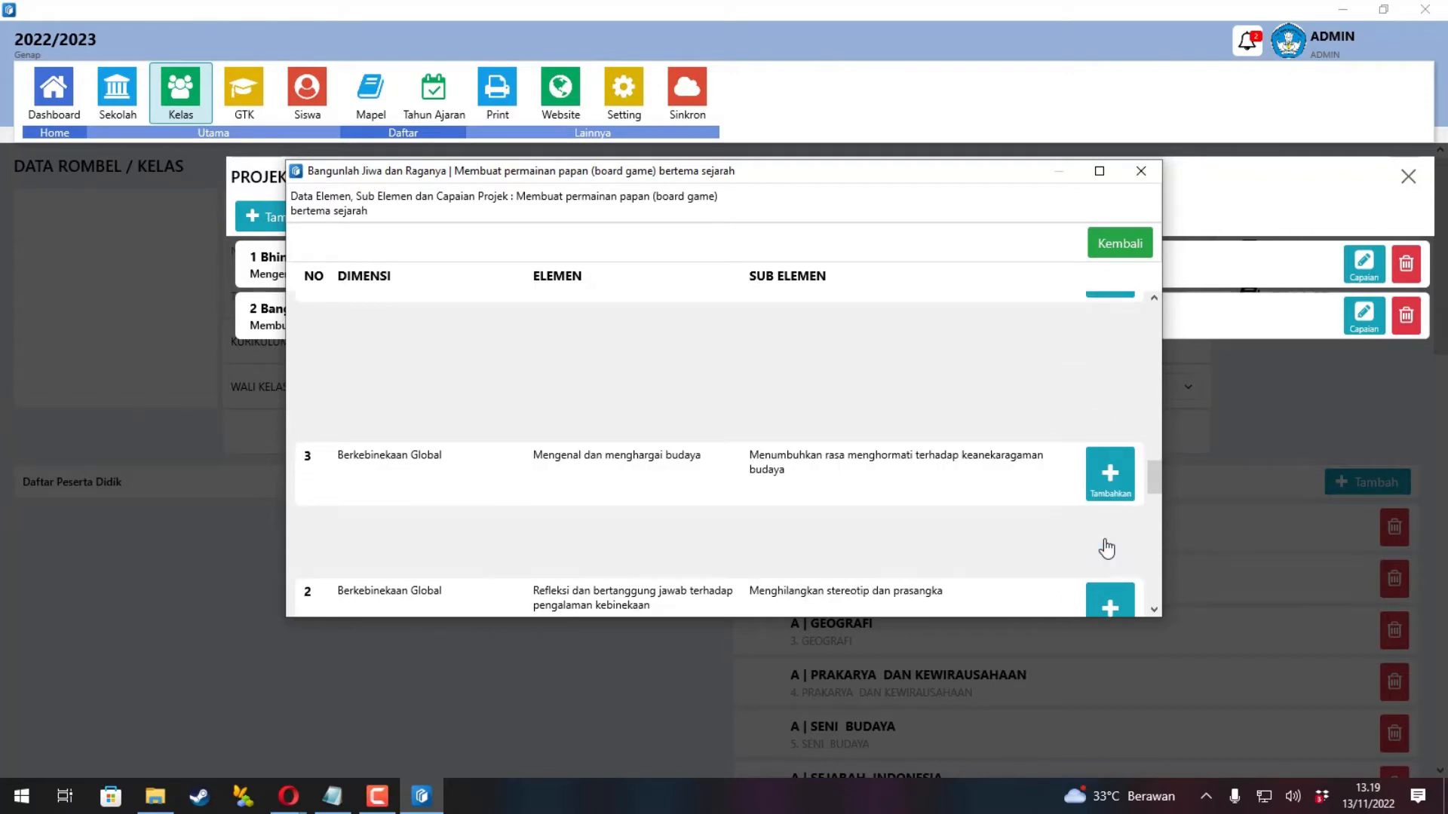
scroll(1105, 549, "down", 1)
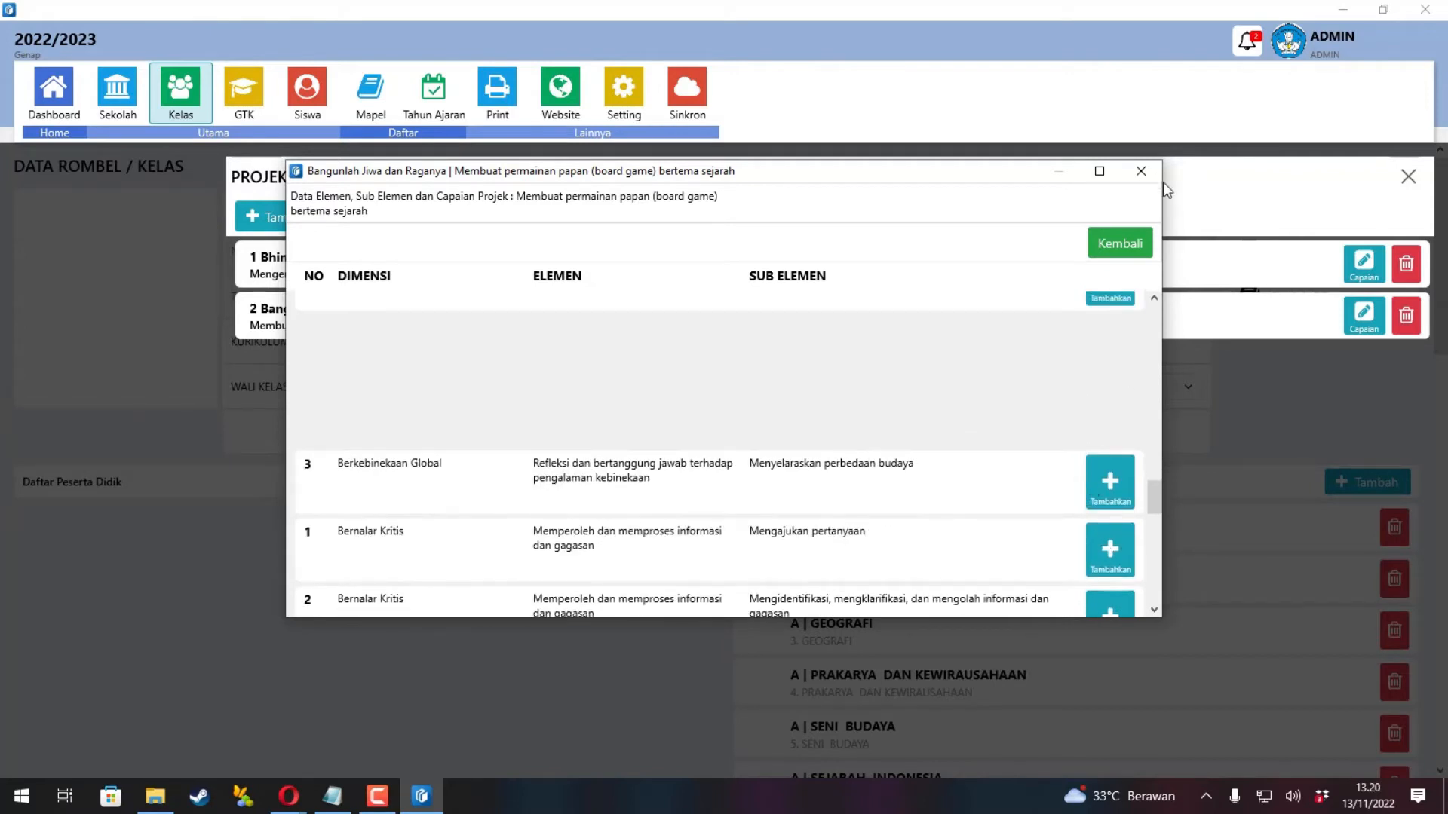
left_click(1142, 172)
left_click(1407, 178)
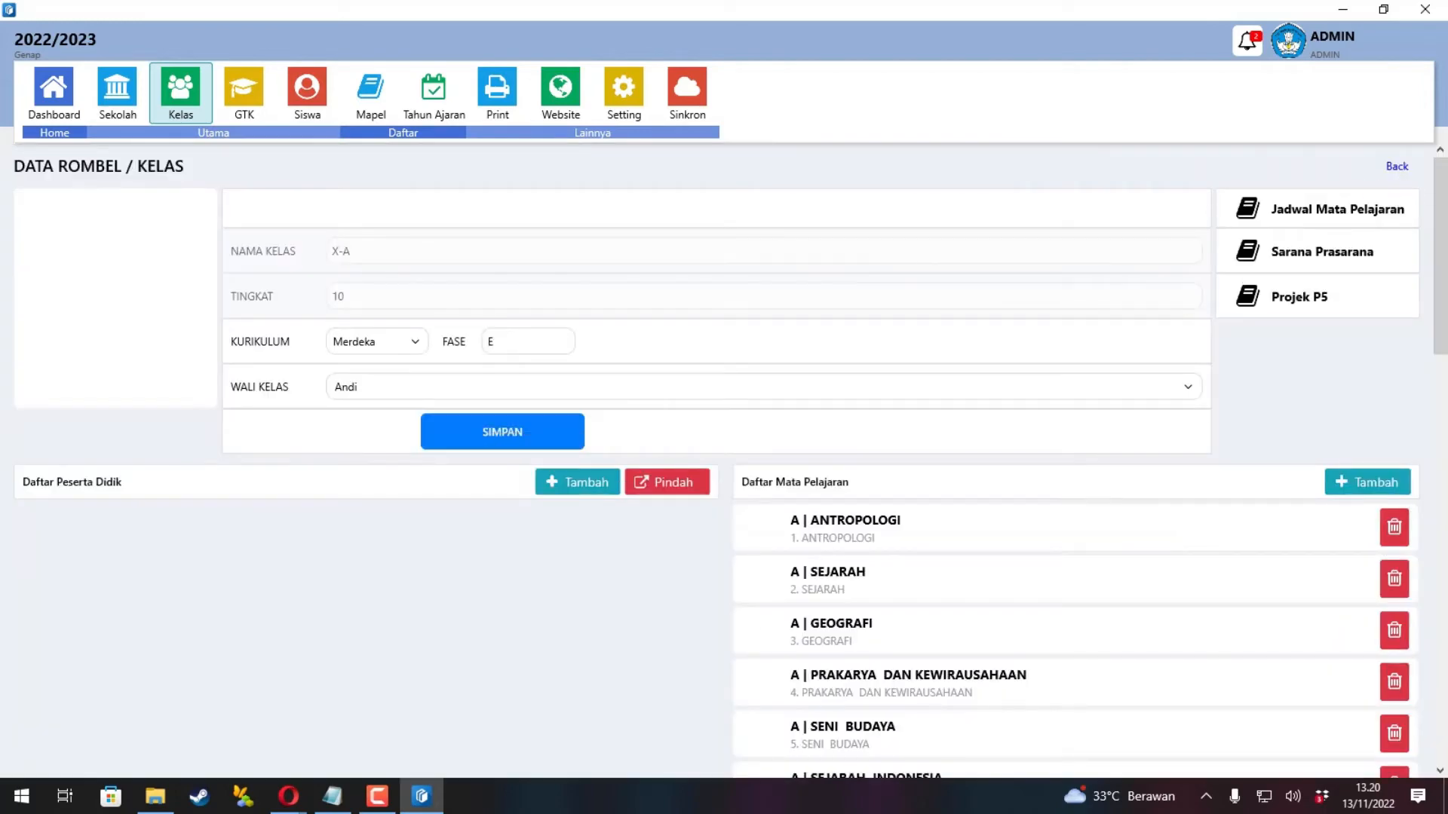
Search for the first available student and add them to class X-A.
key("alt+Tab")
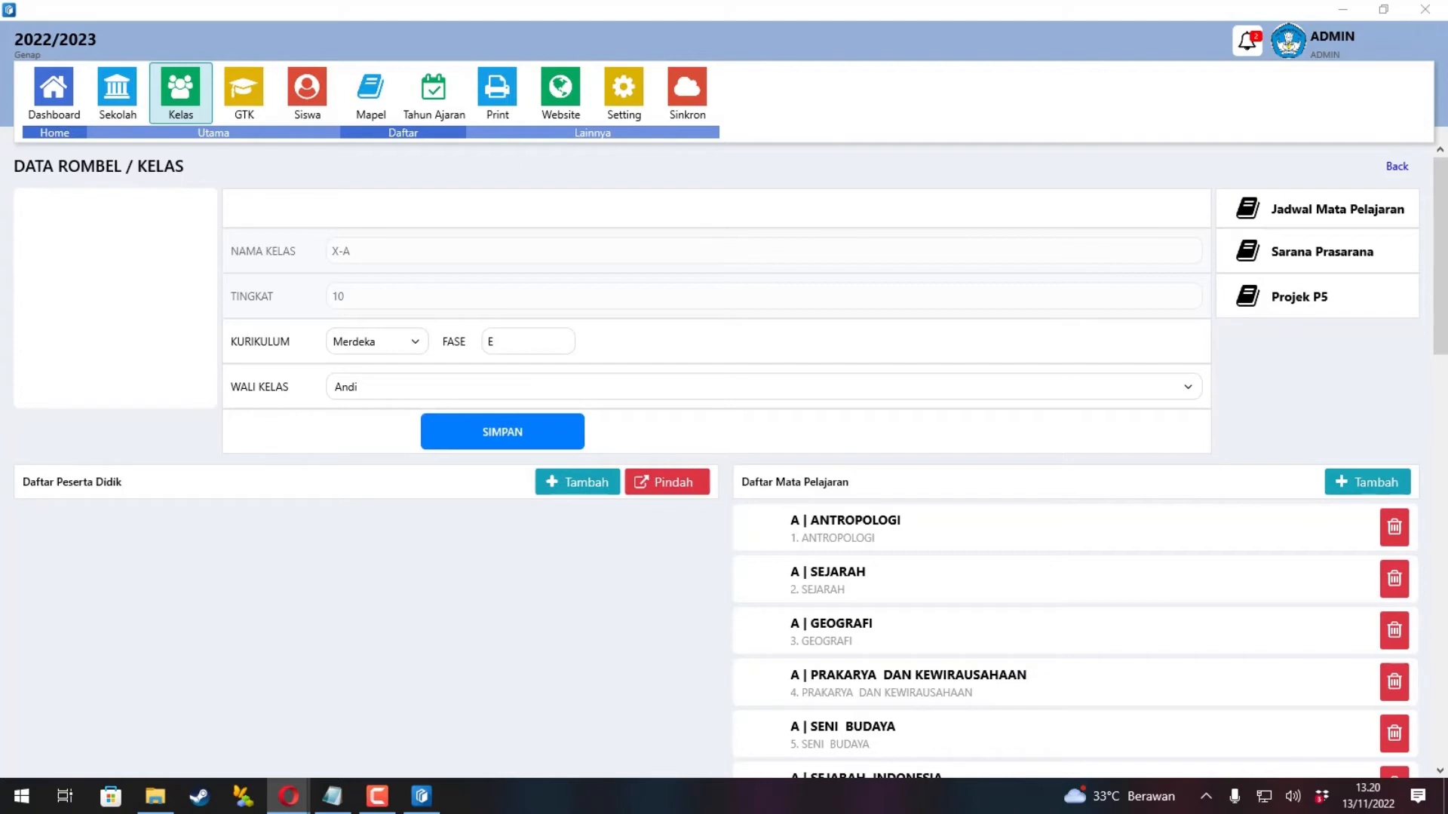
left_click(578, 482)
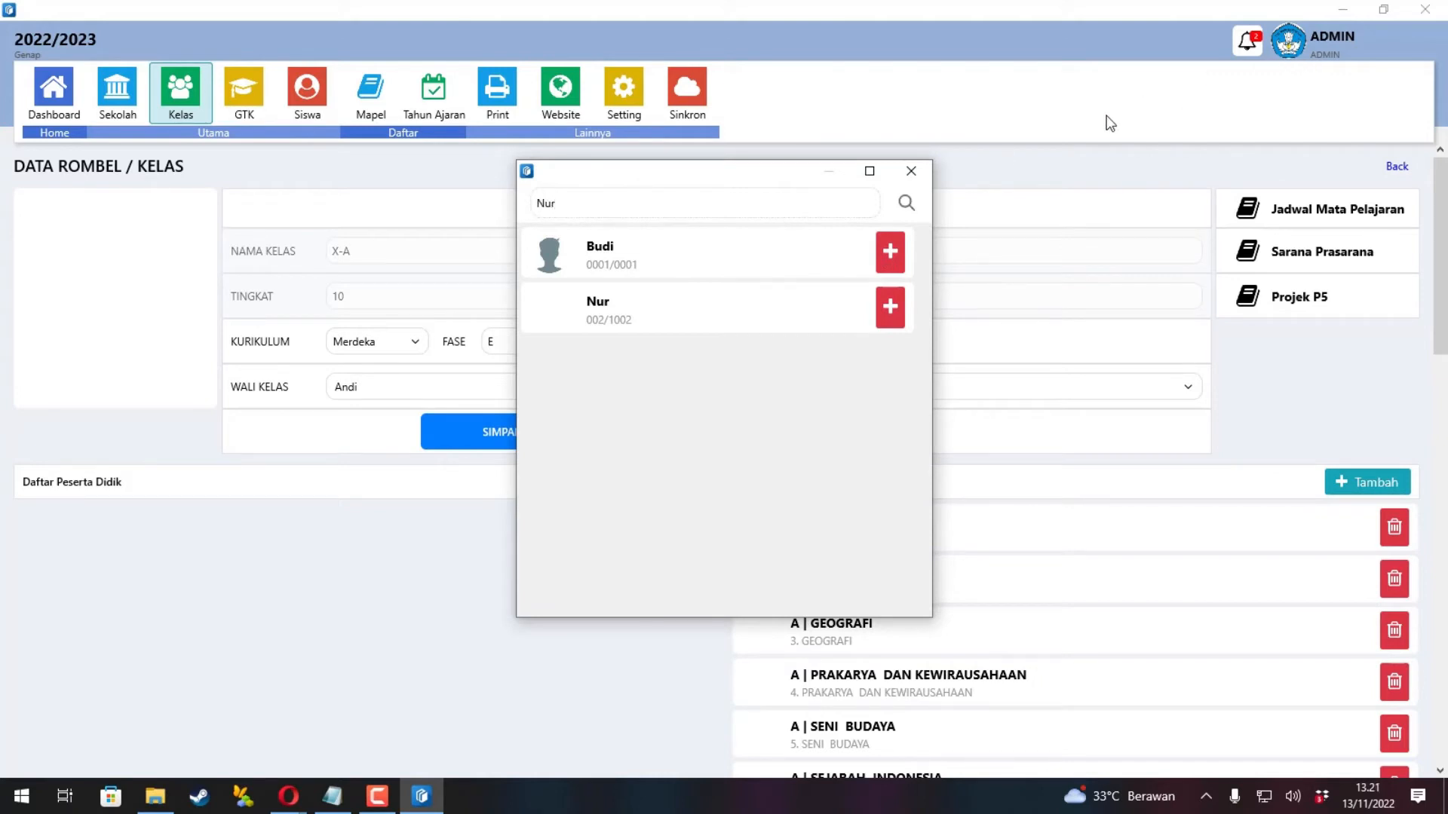
left_click(905, 205)
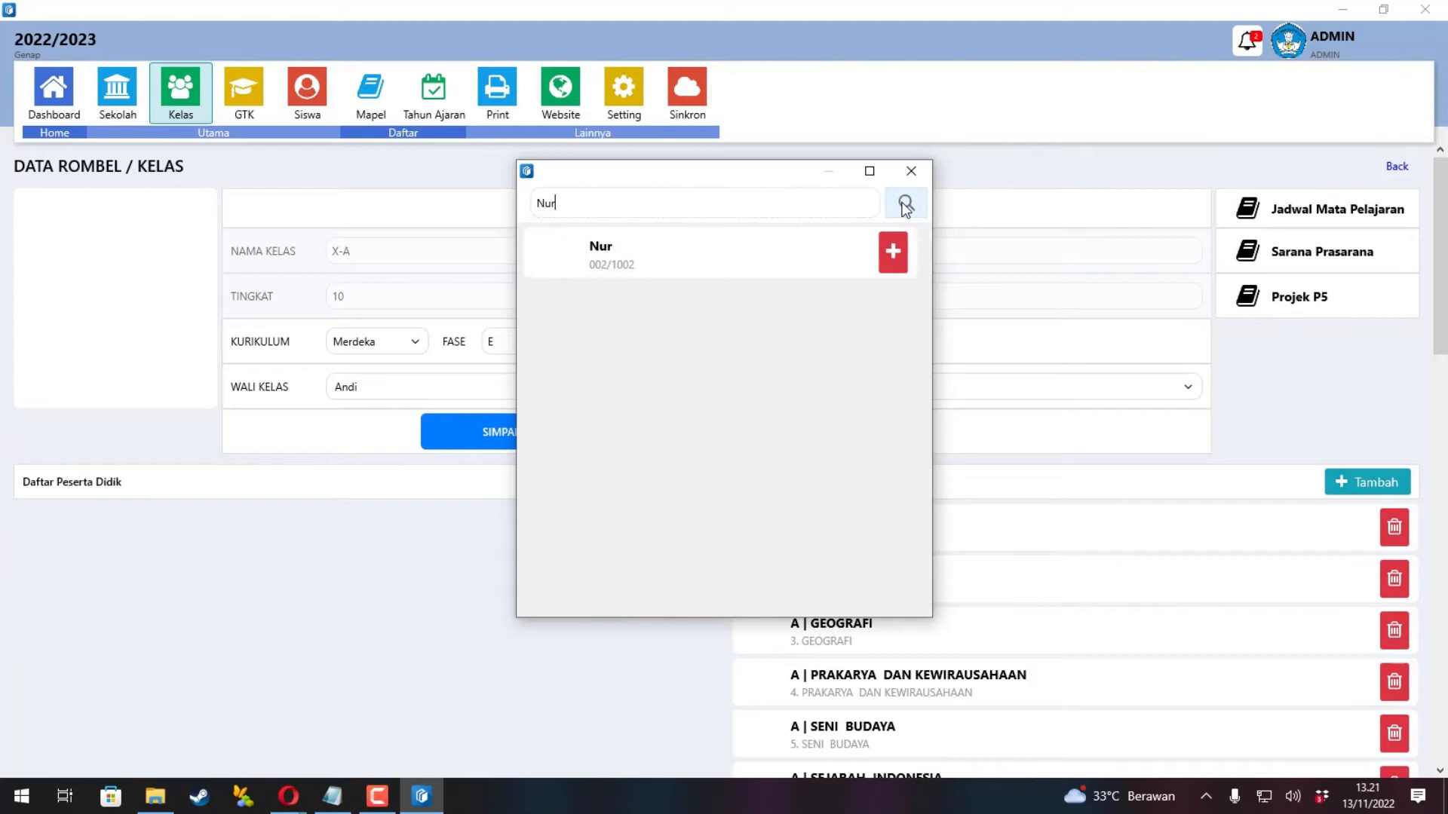
left_click(895, 253)
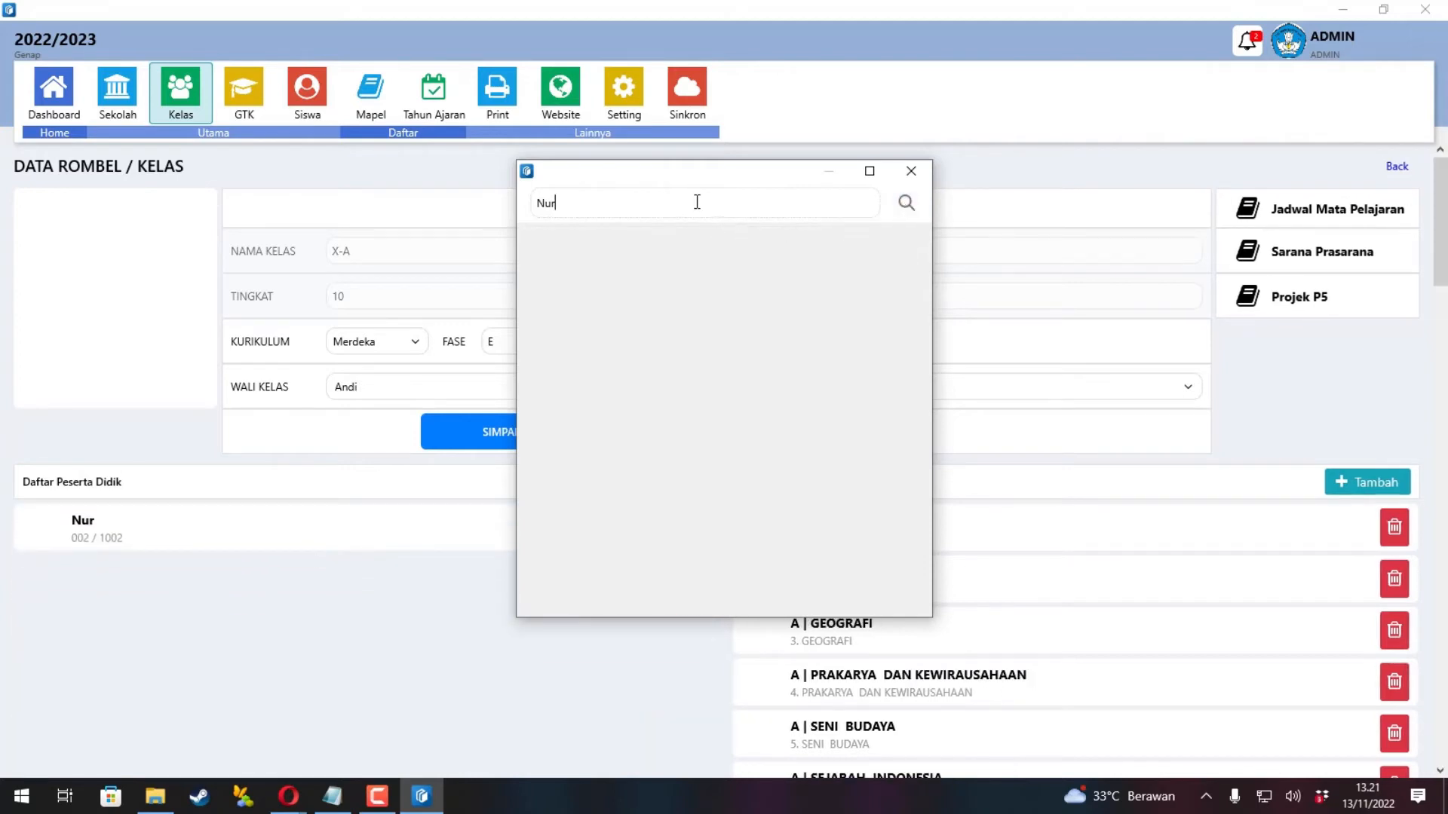
Clear the search, add the remaining student to X-A, and close the picker.
left_click_drag(694, 200, 472, 203)
key("BackSpace")
left_click(907, 203)
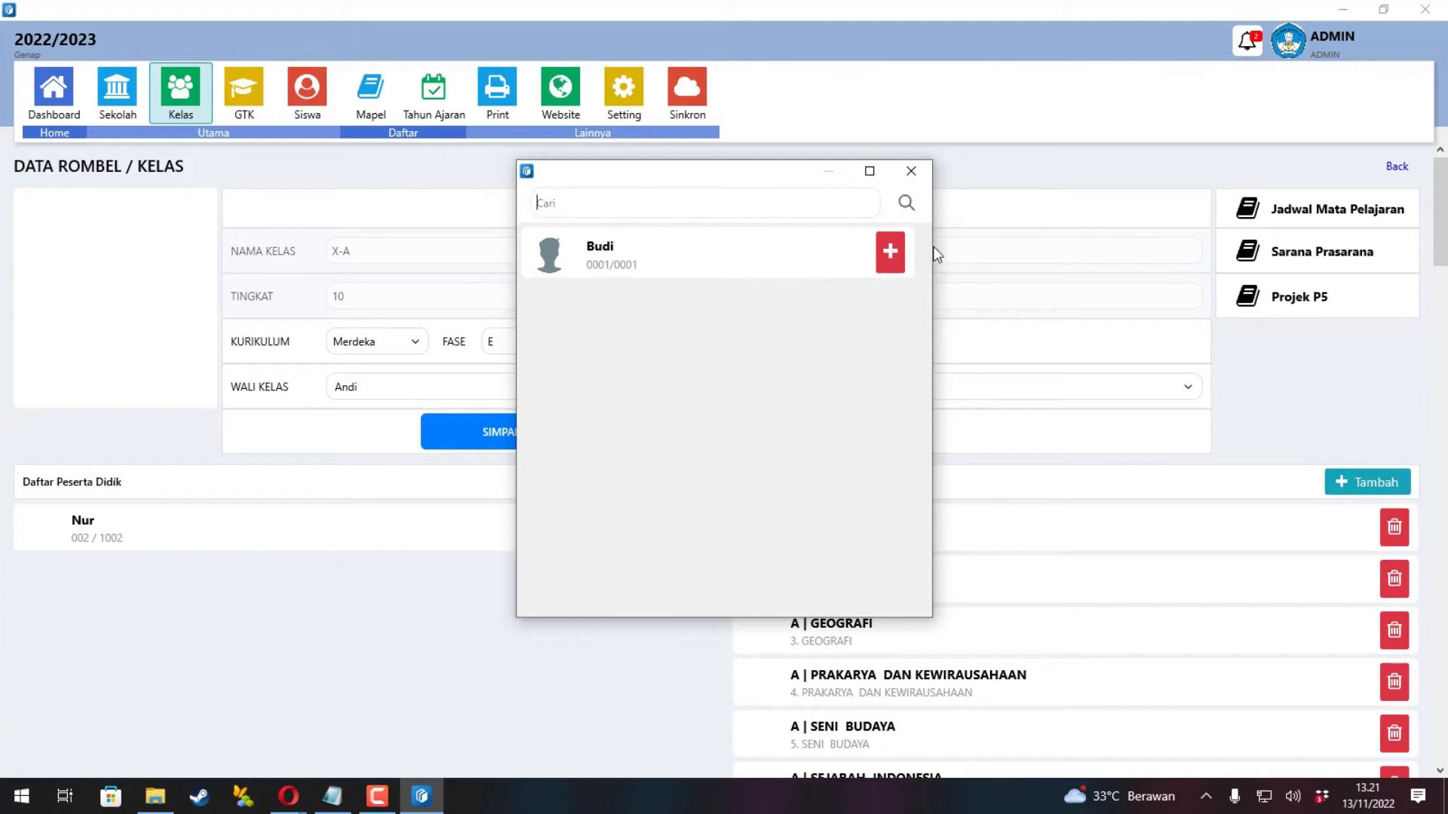
left_click(894, 252)
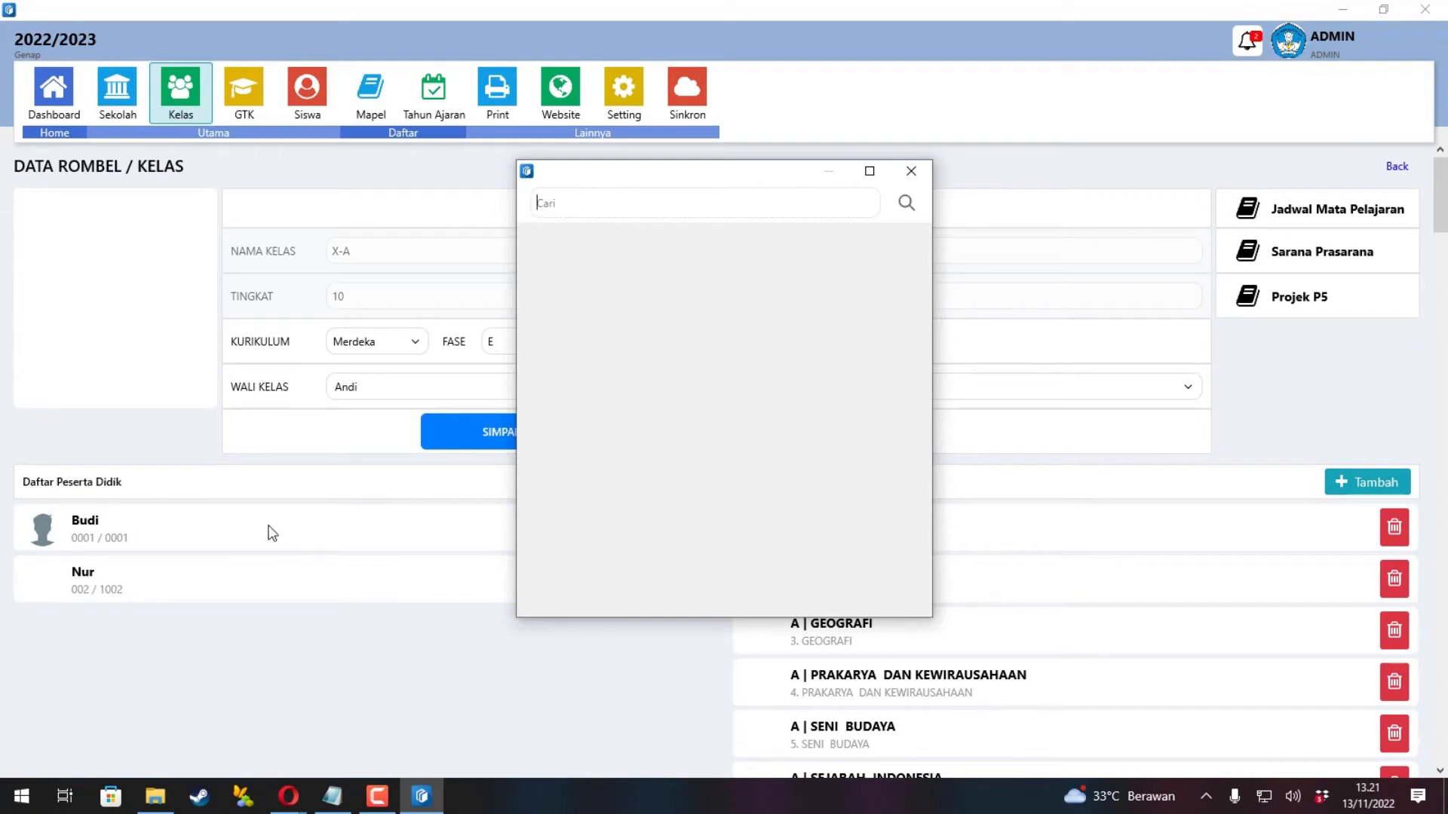
left_click(913, 172)
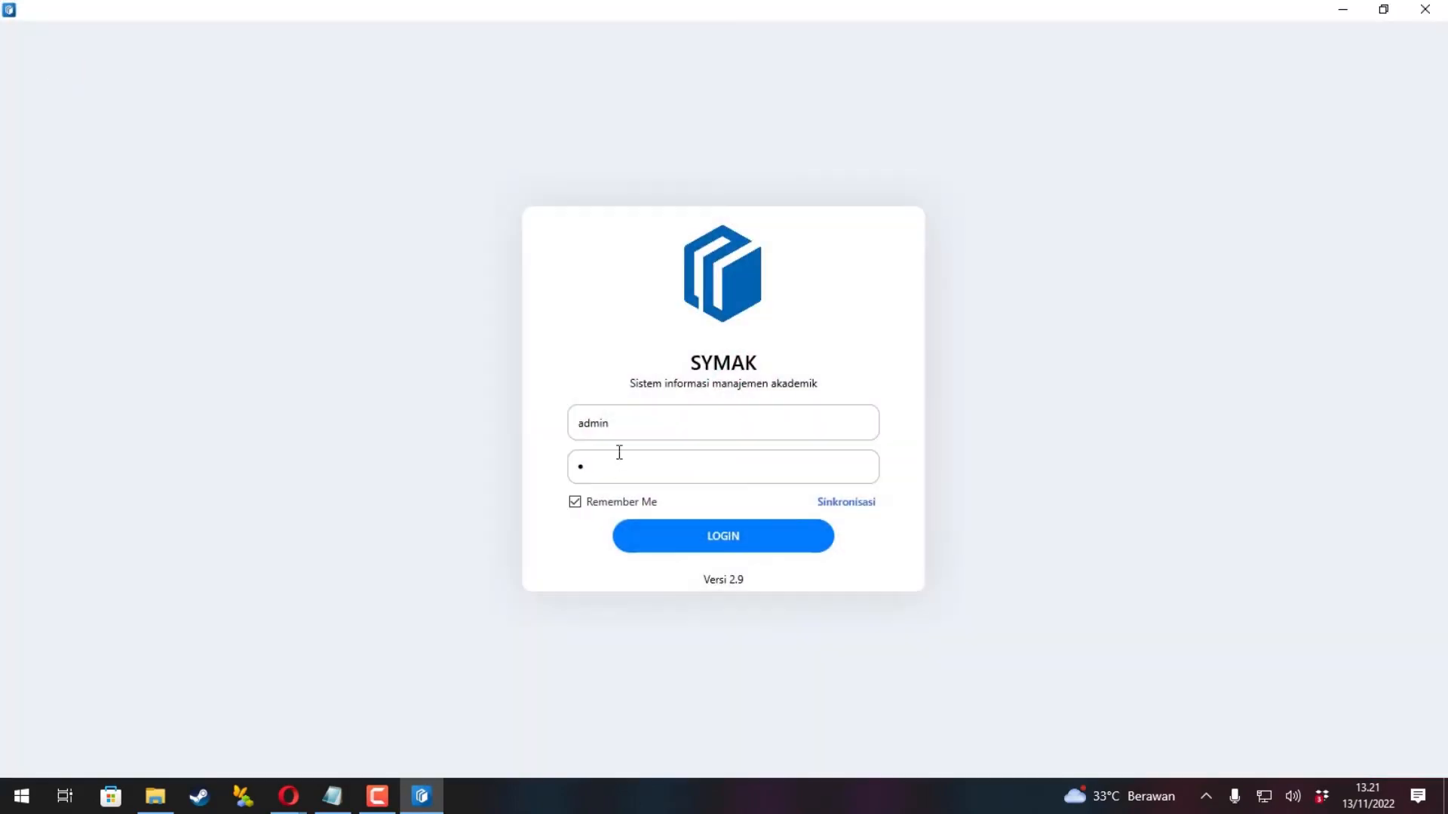
Sign in with the homeroom teacher's username and open class X-A's details.
left_click_drag(629, 429, 538, 423)
type("andi")
left_click(678, 541)
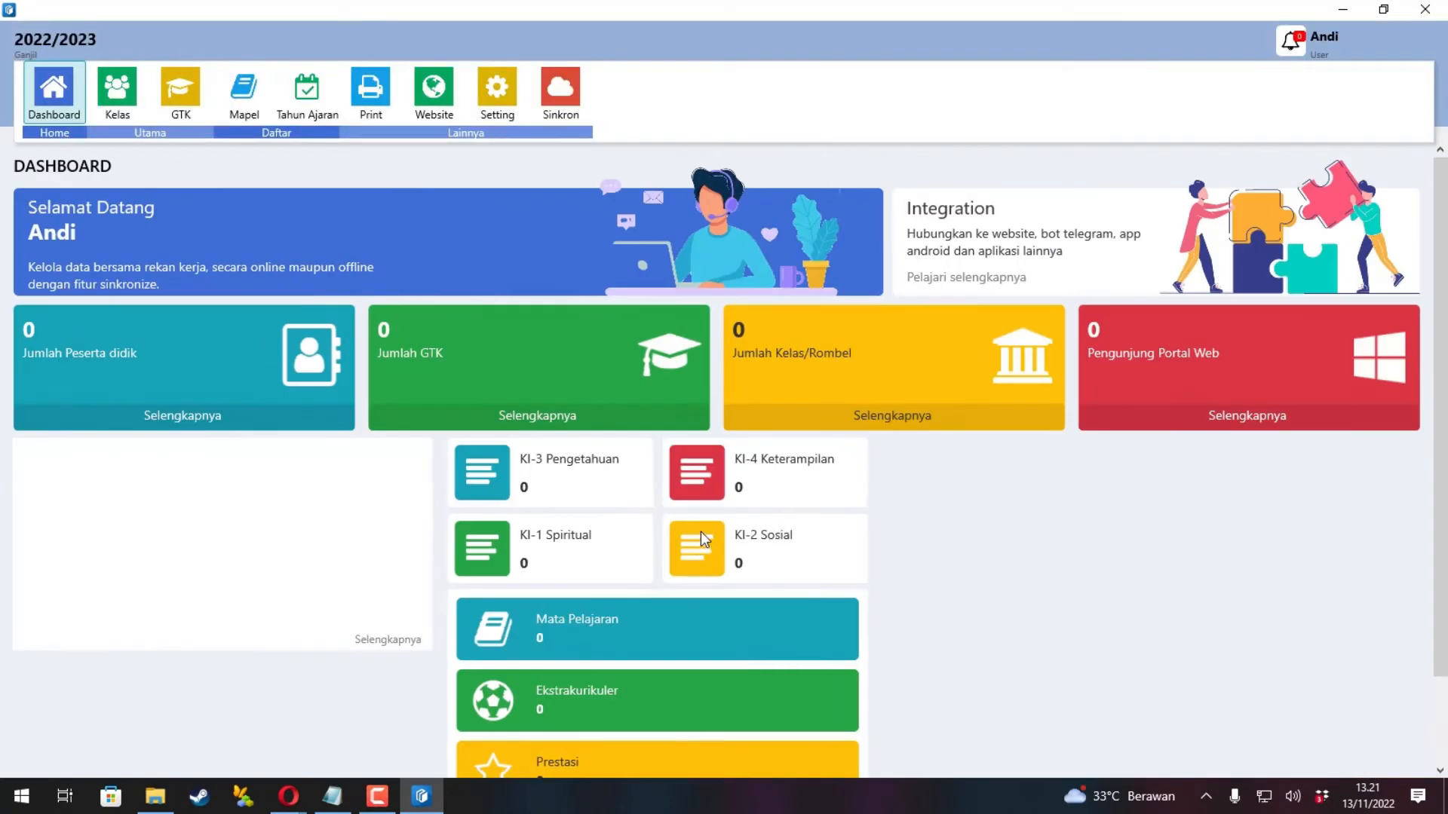
left_click(134, 101)
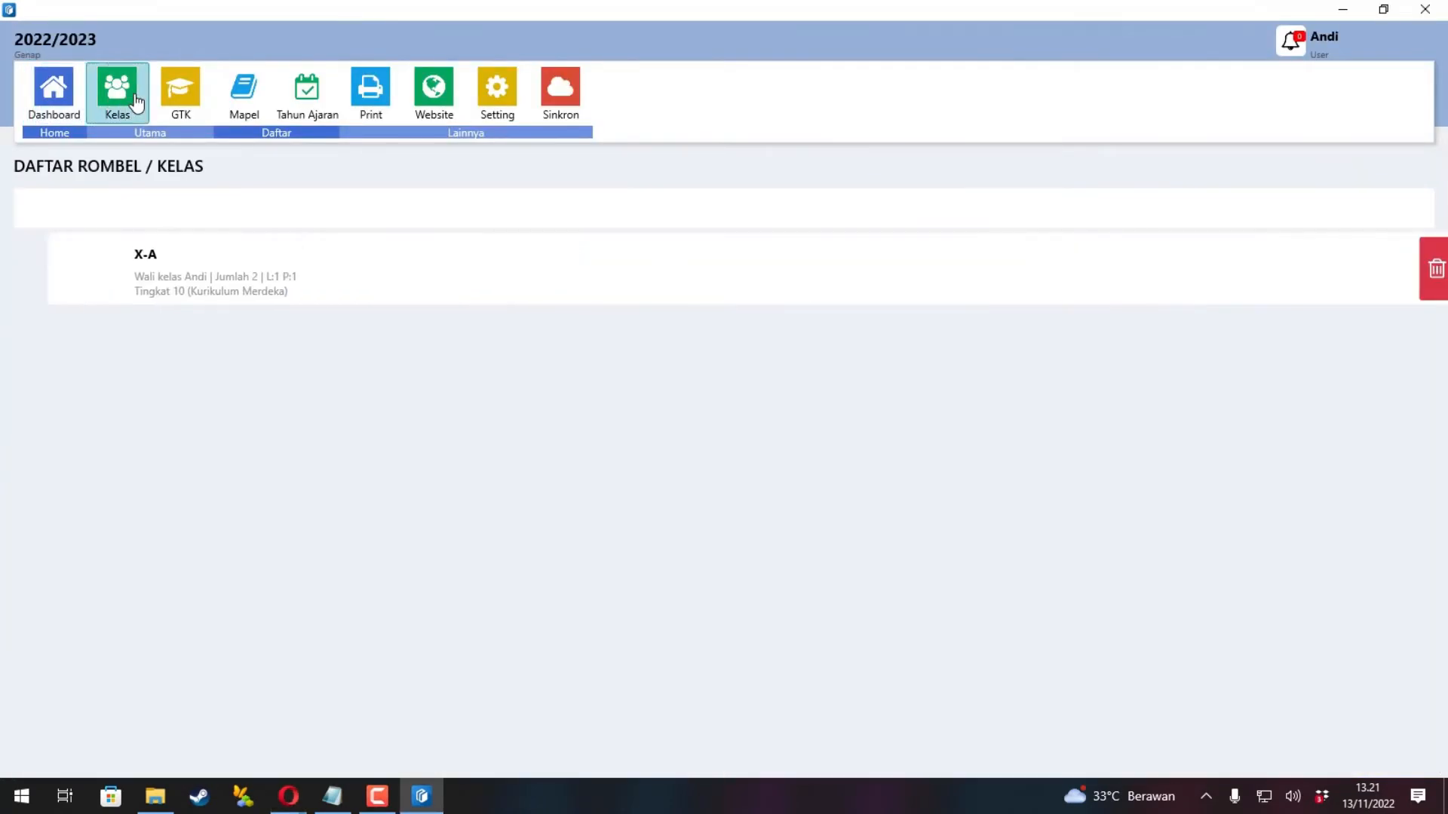
left_click(139, 279)
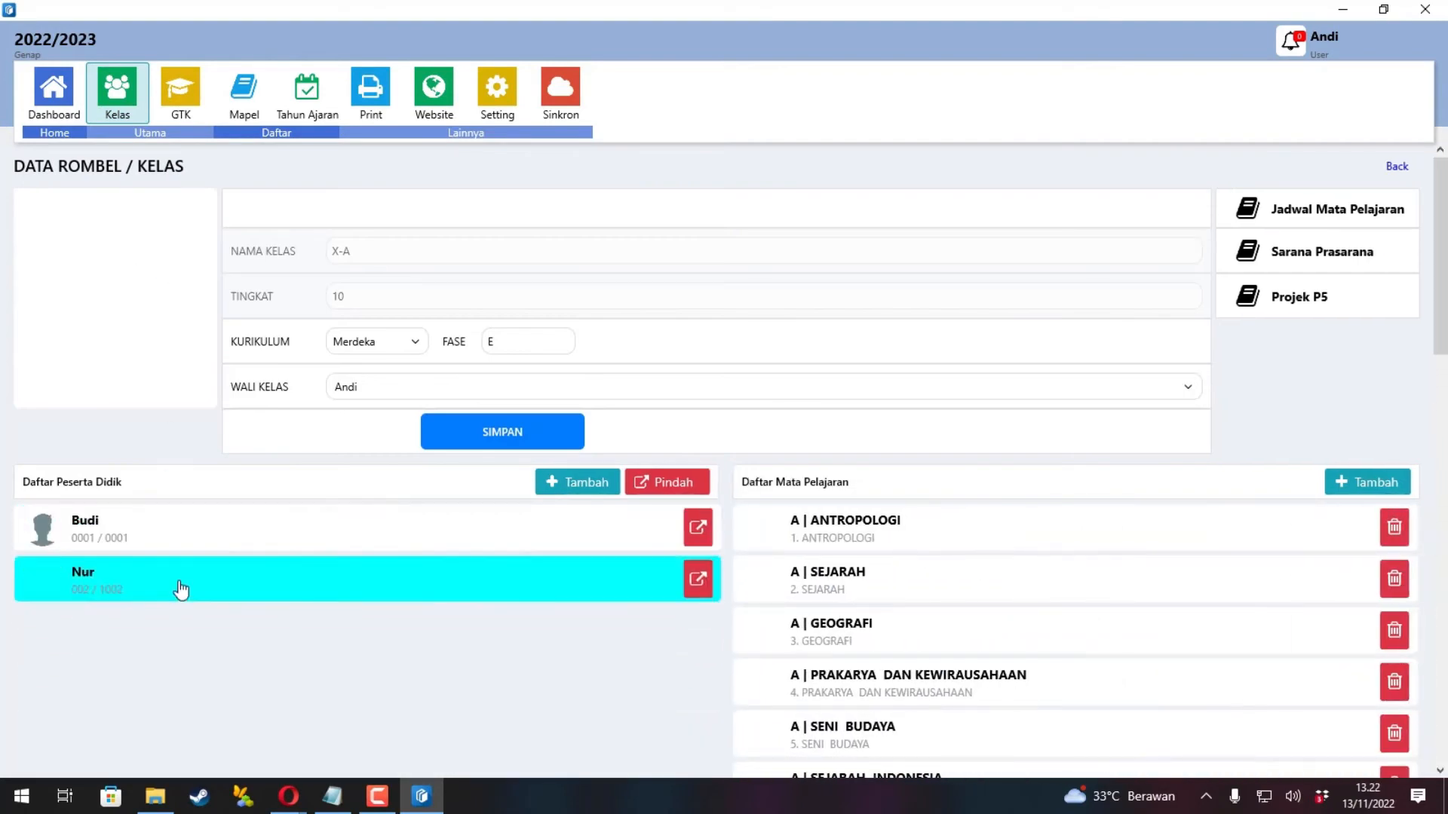
Open the first student's 2022/2023 Daftar Nilai and scroll down to the two PROJEK rows.
left_click(180, 543)
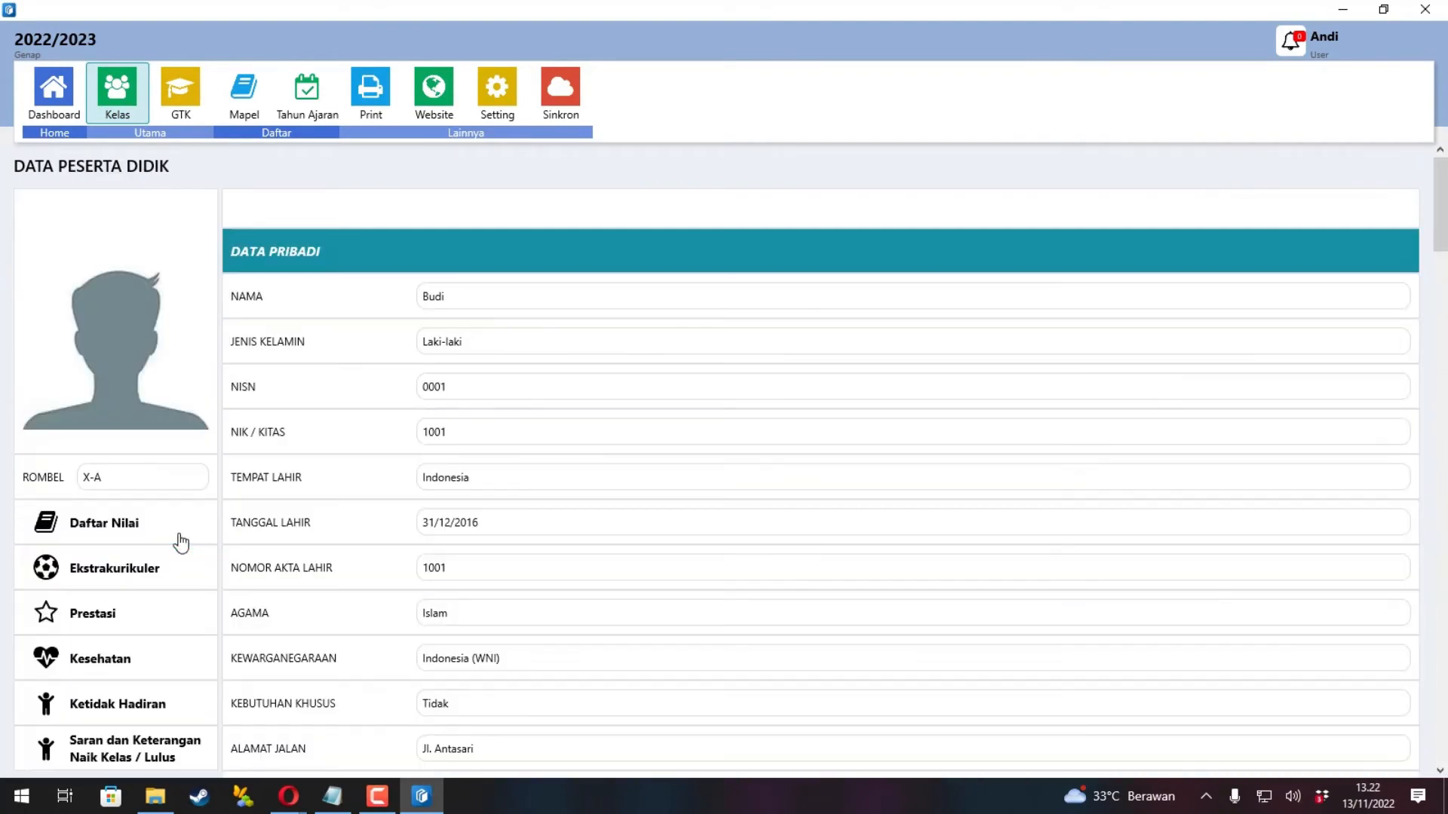
scroll(148, 542, "down", 3)
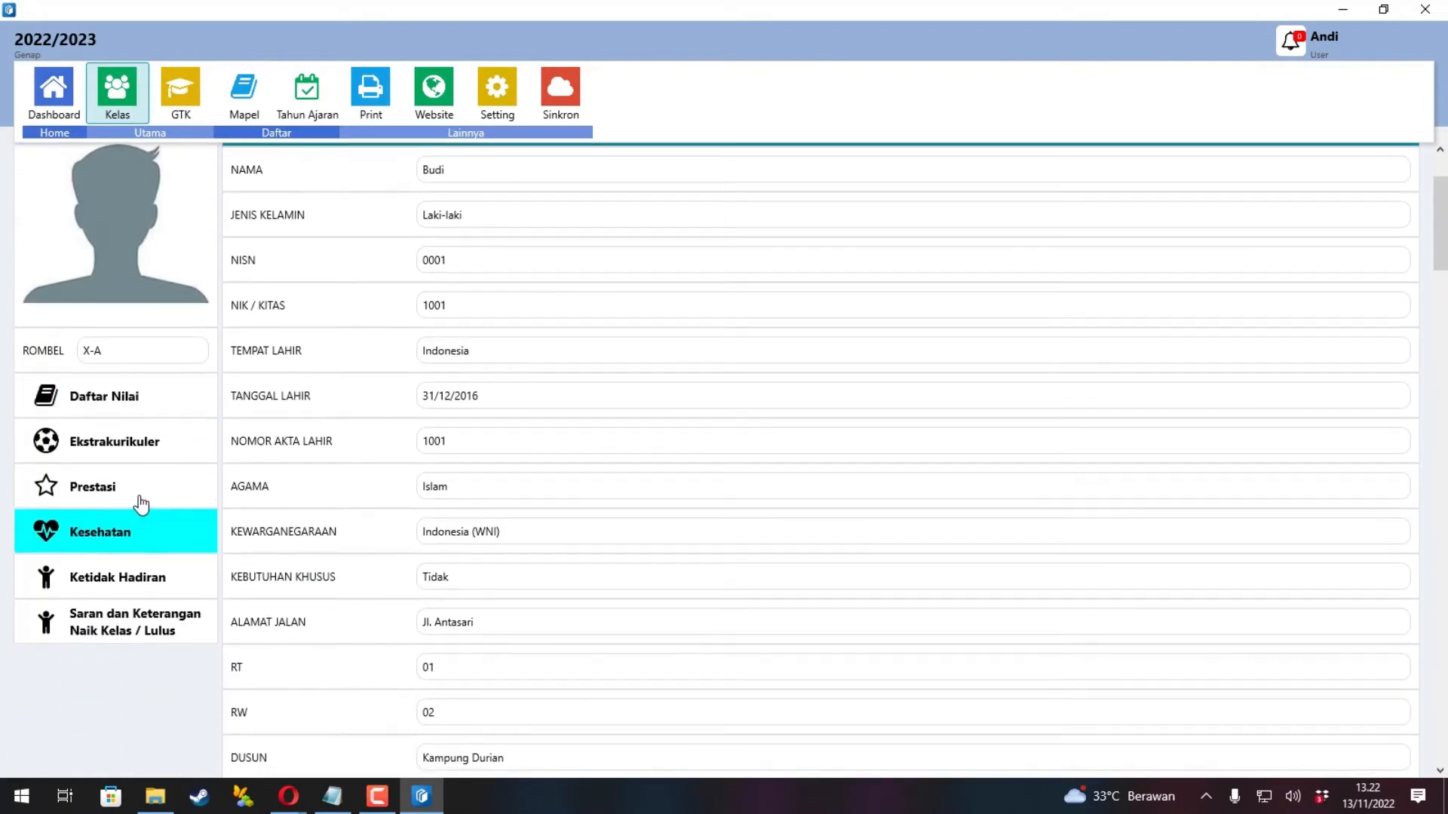
left_click(128, 401)
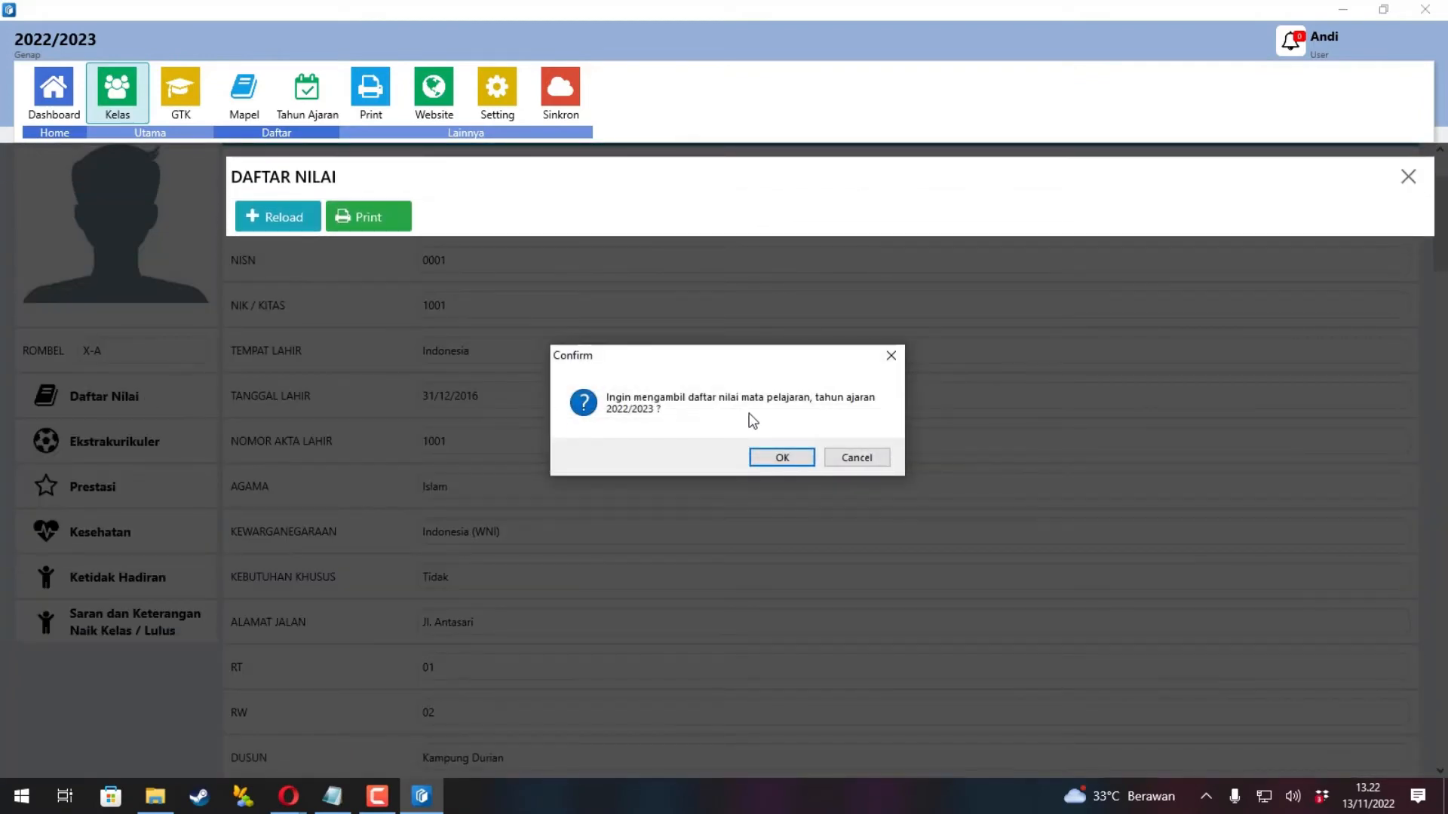
left_click(781, 462)
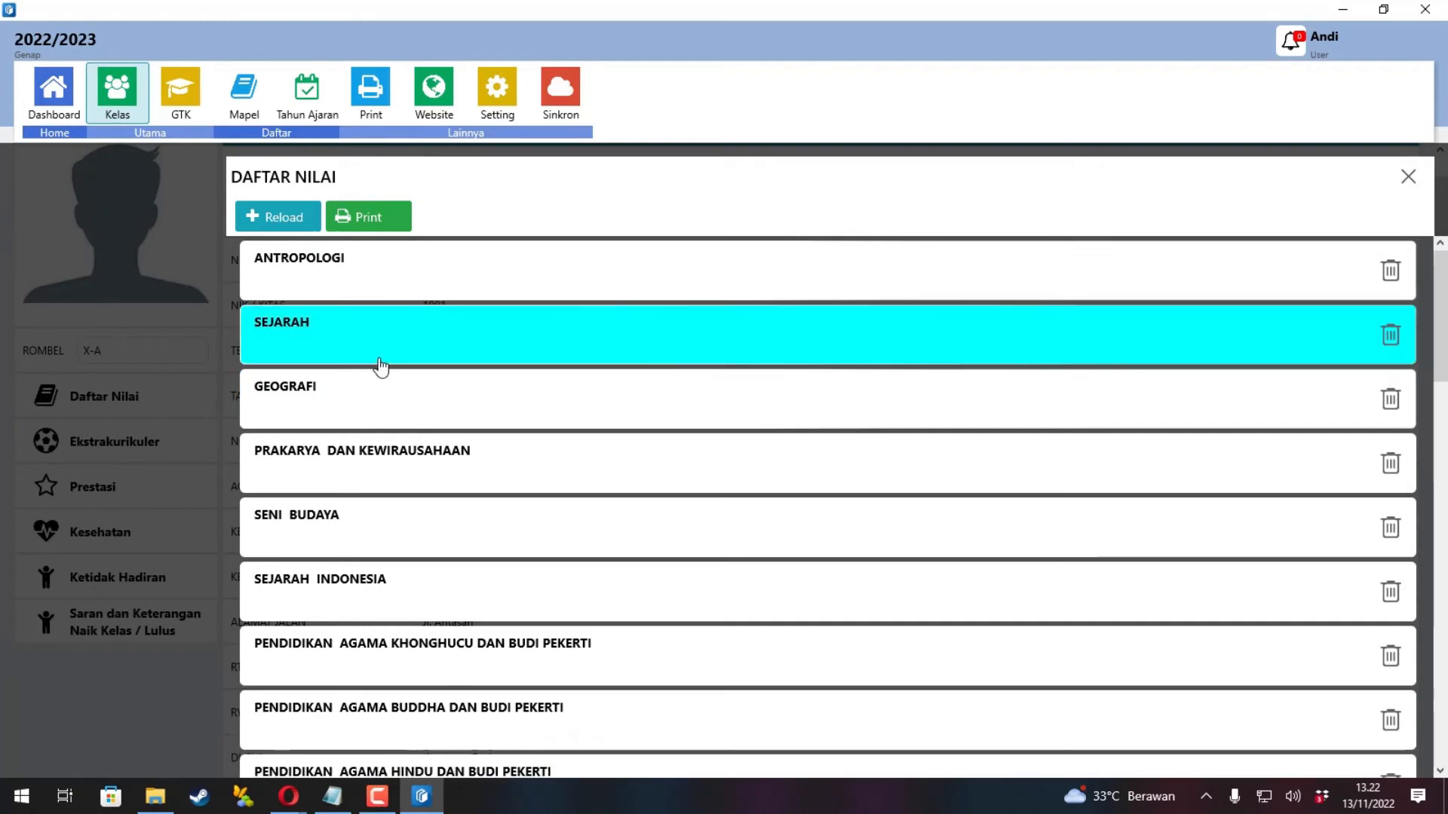
scroll(365, 397, "down", 10)
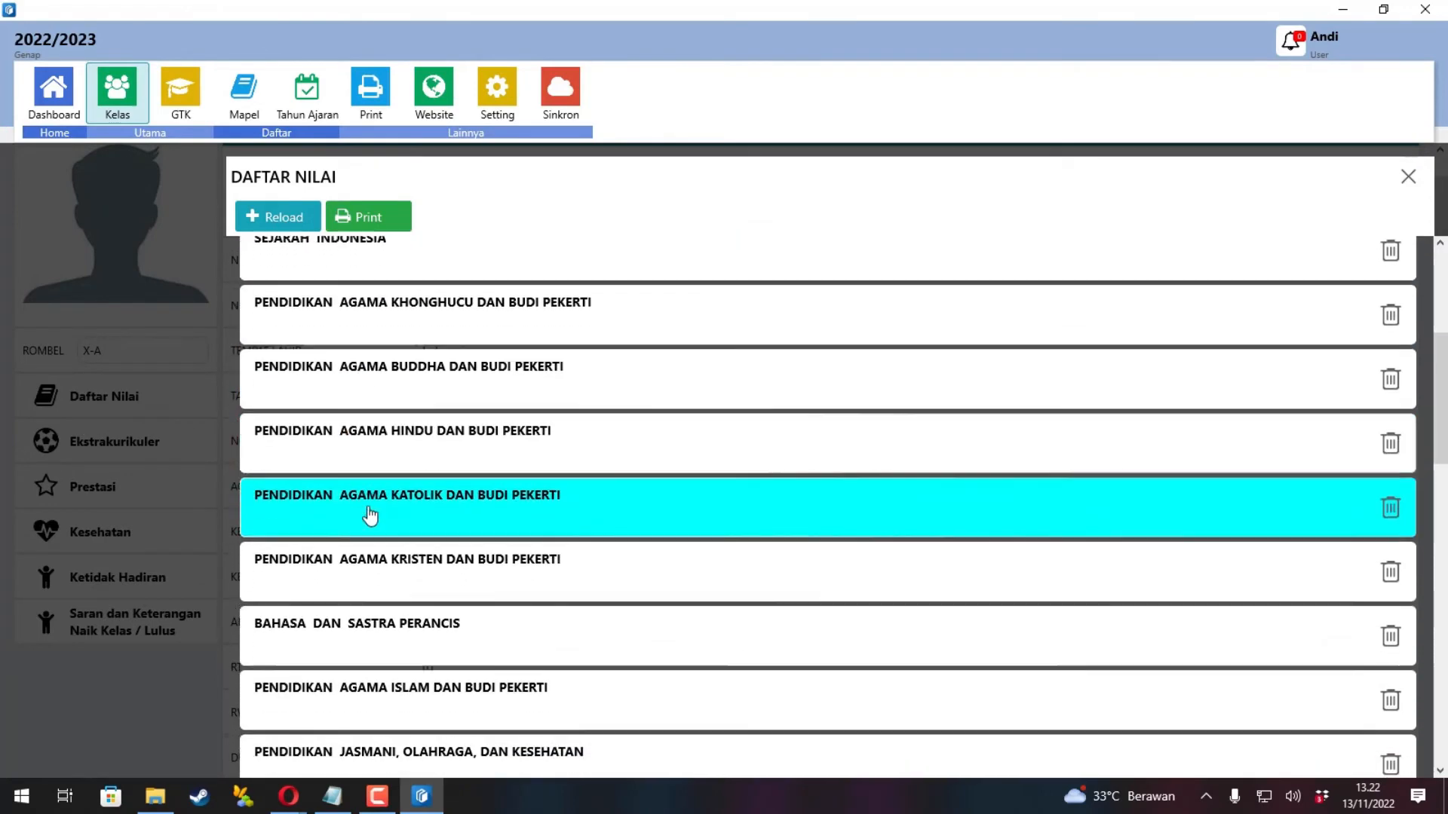
scroll(369, 517, "down", 3)
scroll(370, 517, "down", 2)
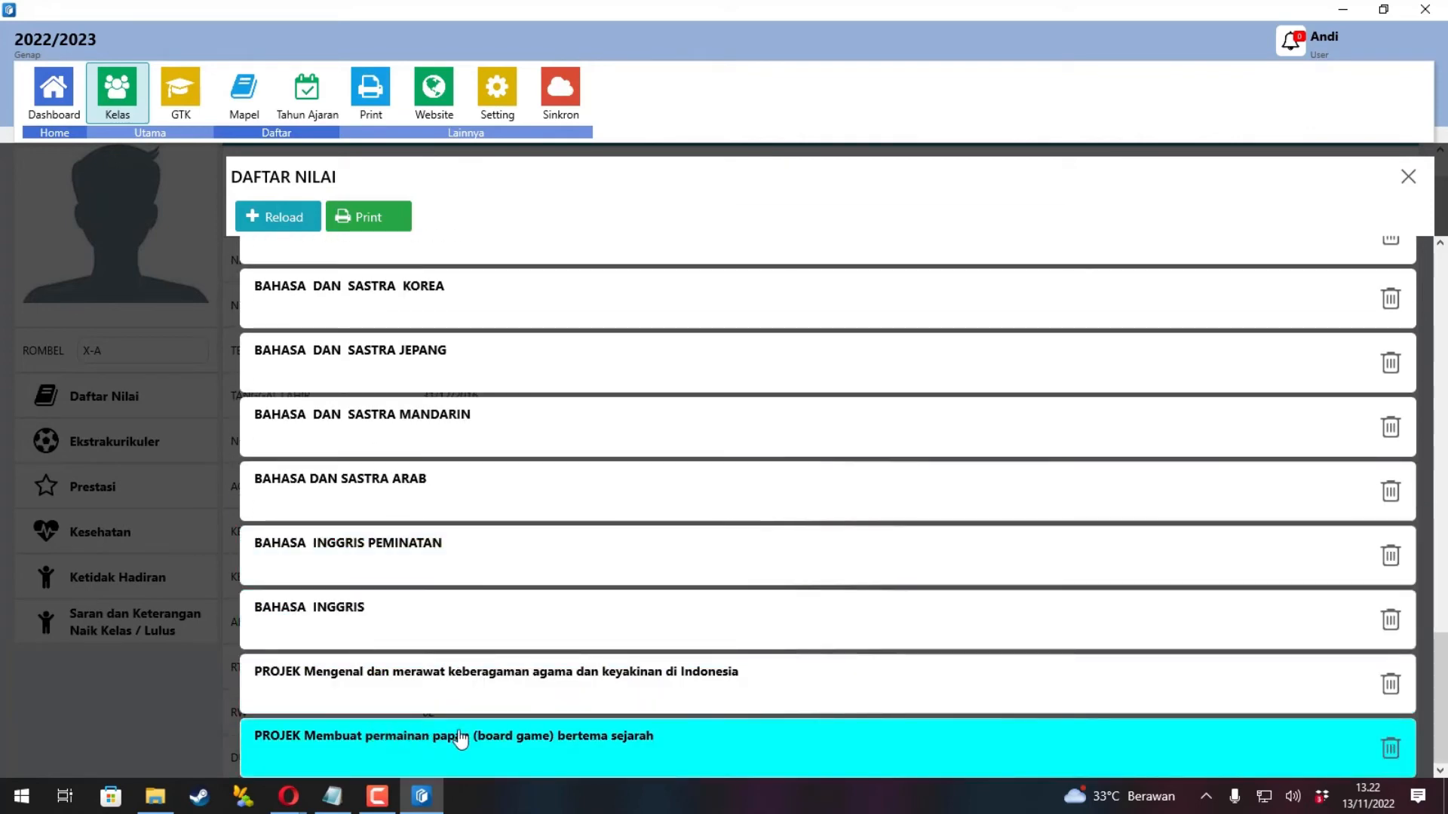
Rate each sub-element of the religious-diversity project, starting with MB, and save to generate the note.
left_click(463, 686)
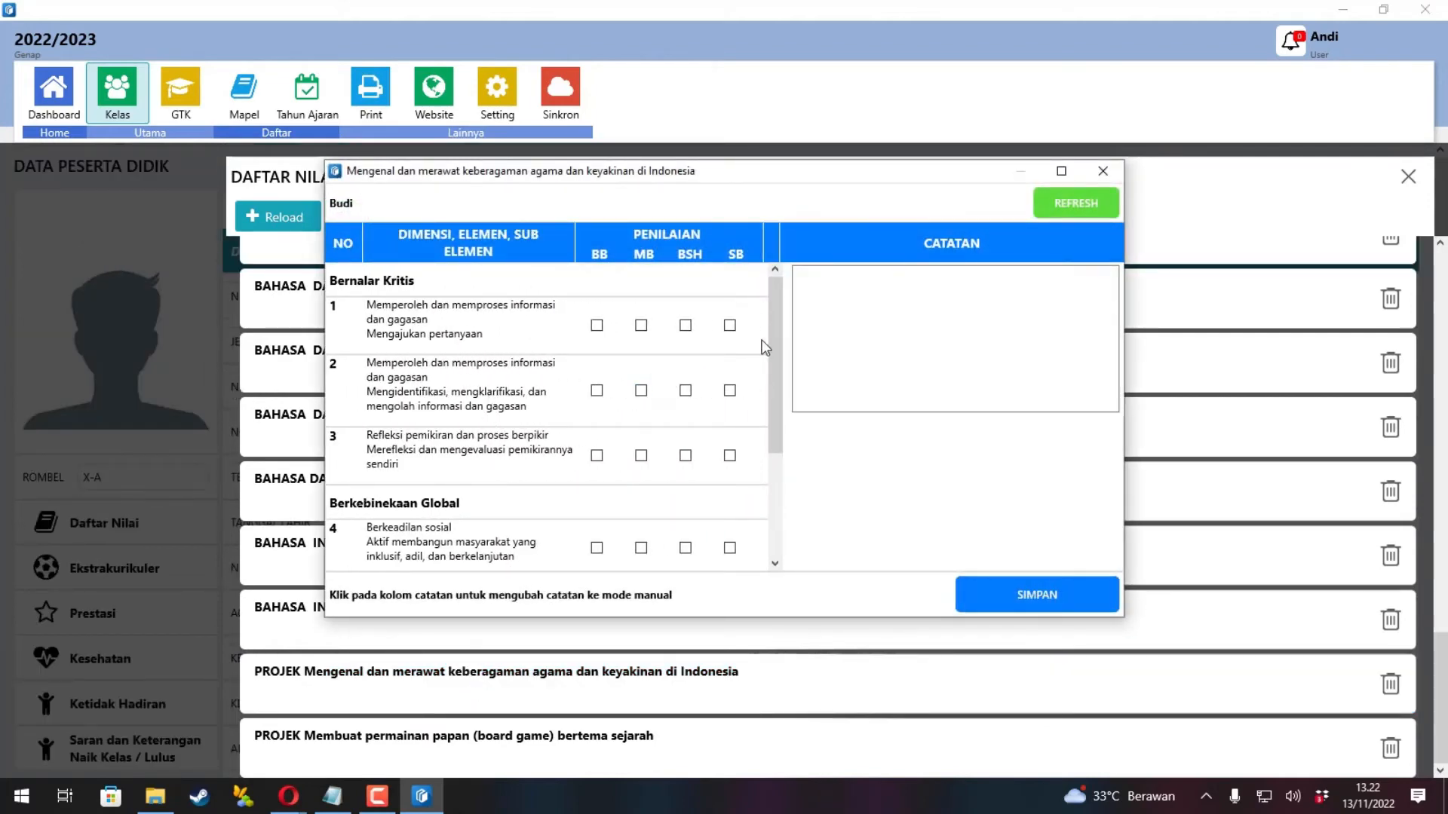
mouse_move(771, 322)
left_mouse_down()
mouse_move(787, 459)
mouse_move(790, 319)
left_mouse_up()
left_click(288, 796)
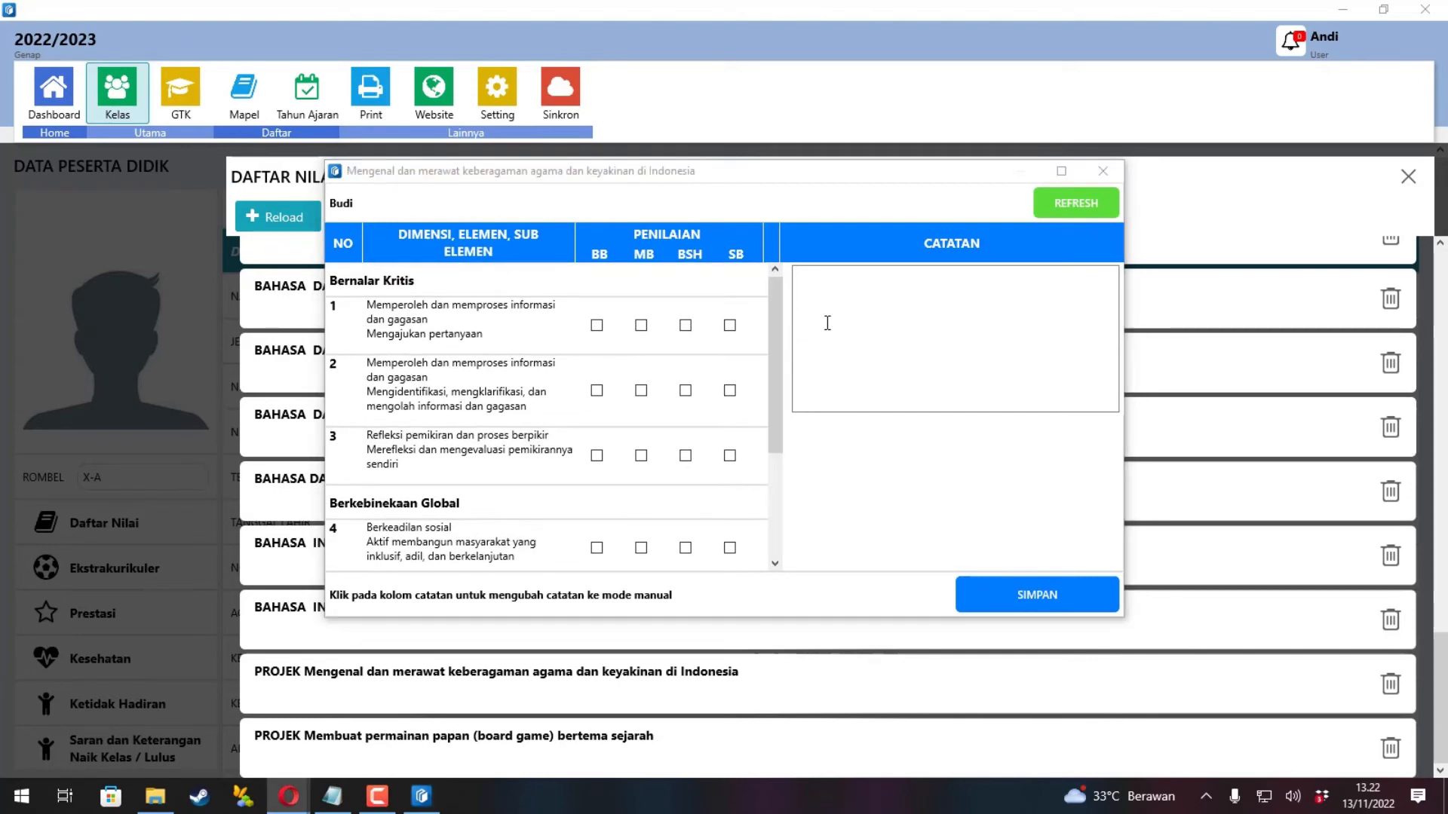
left_click(780, 311)
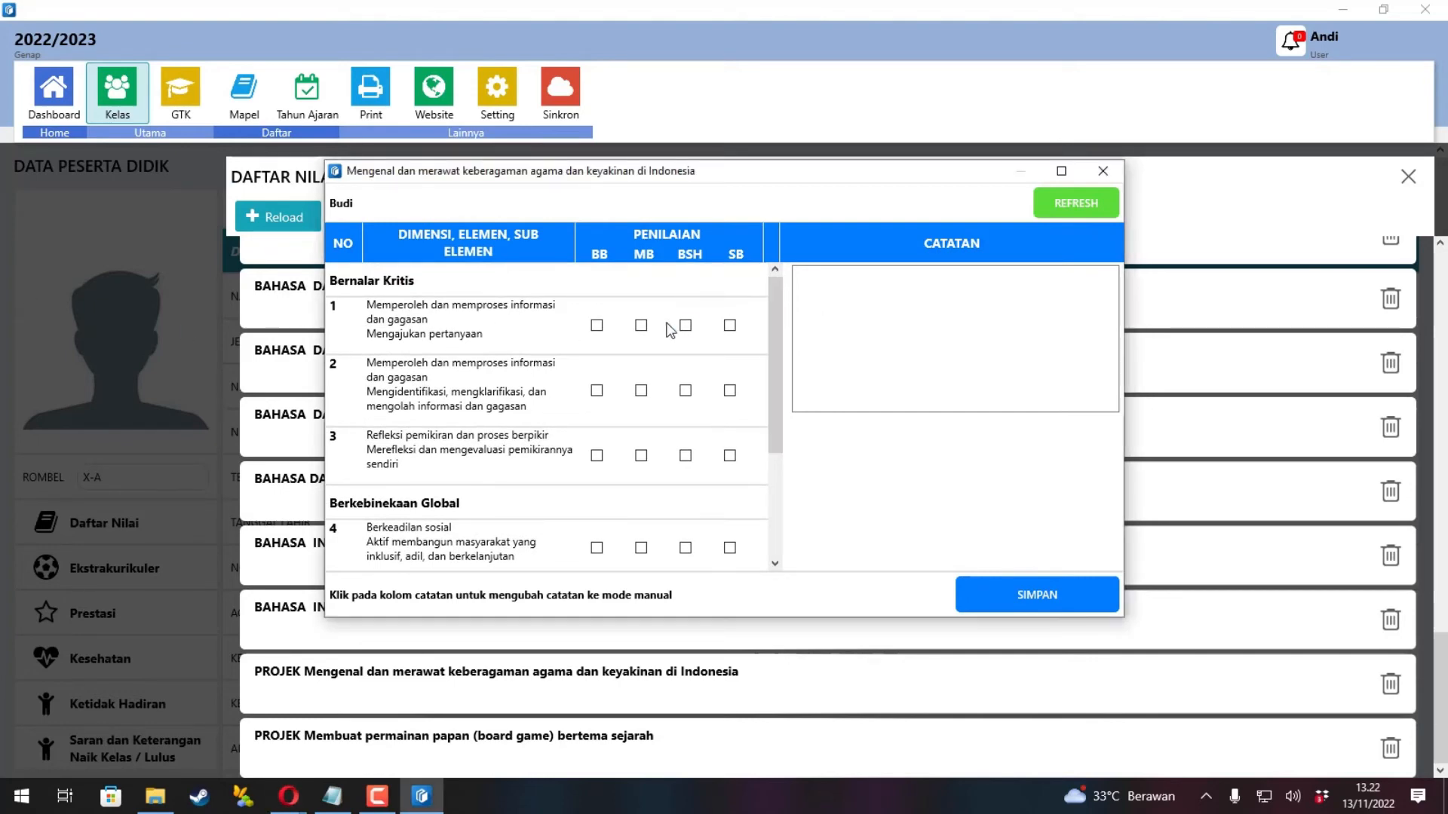
left_click(642, 326)
scroll(687, 464, "down", 3)
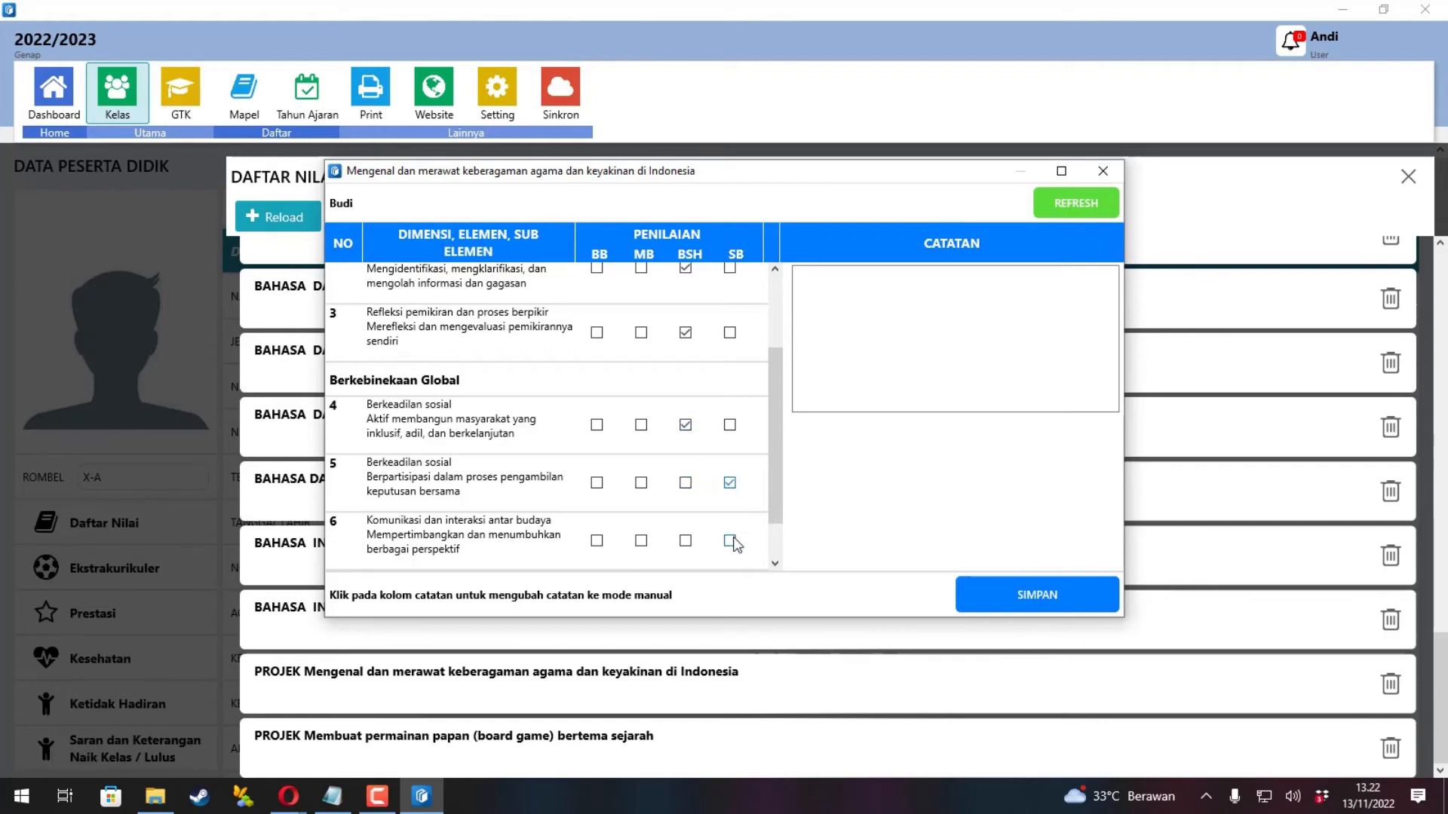
left_click(1008, 593)
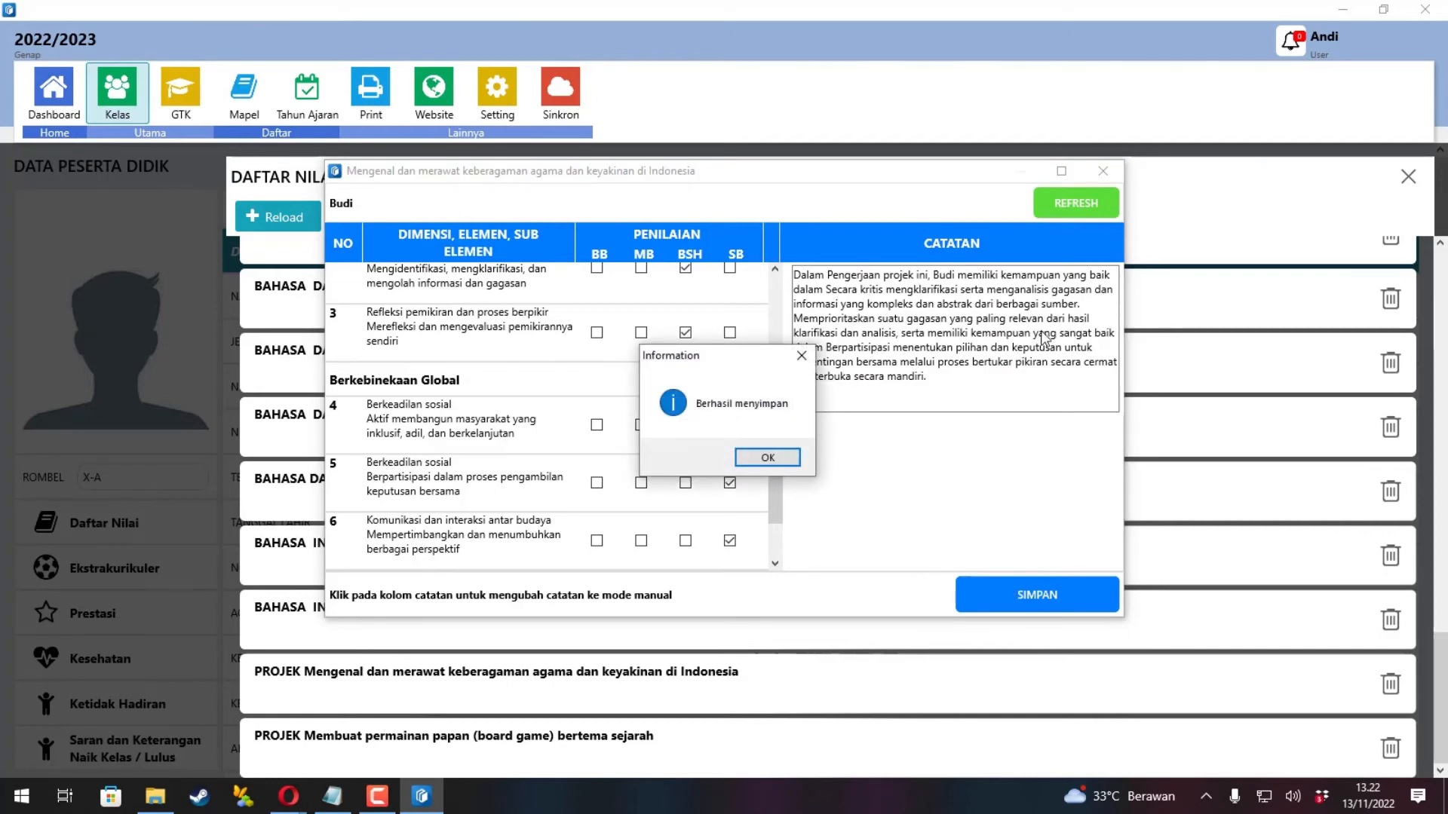
left_click(796, 456)
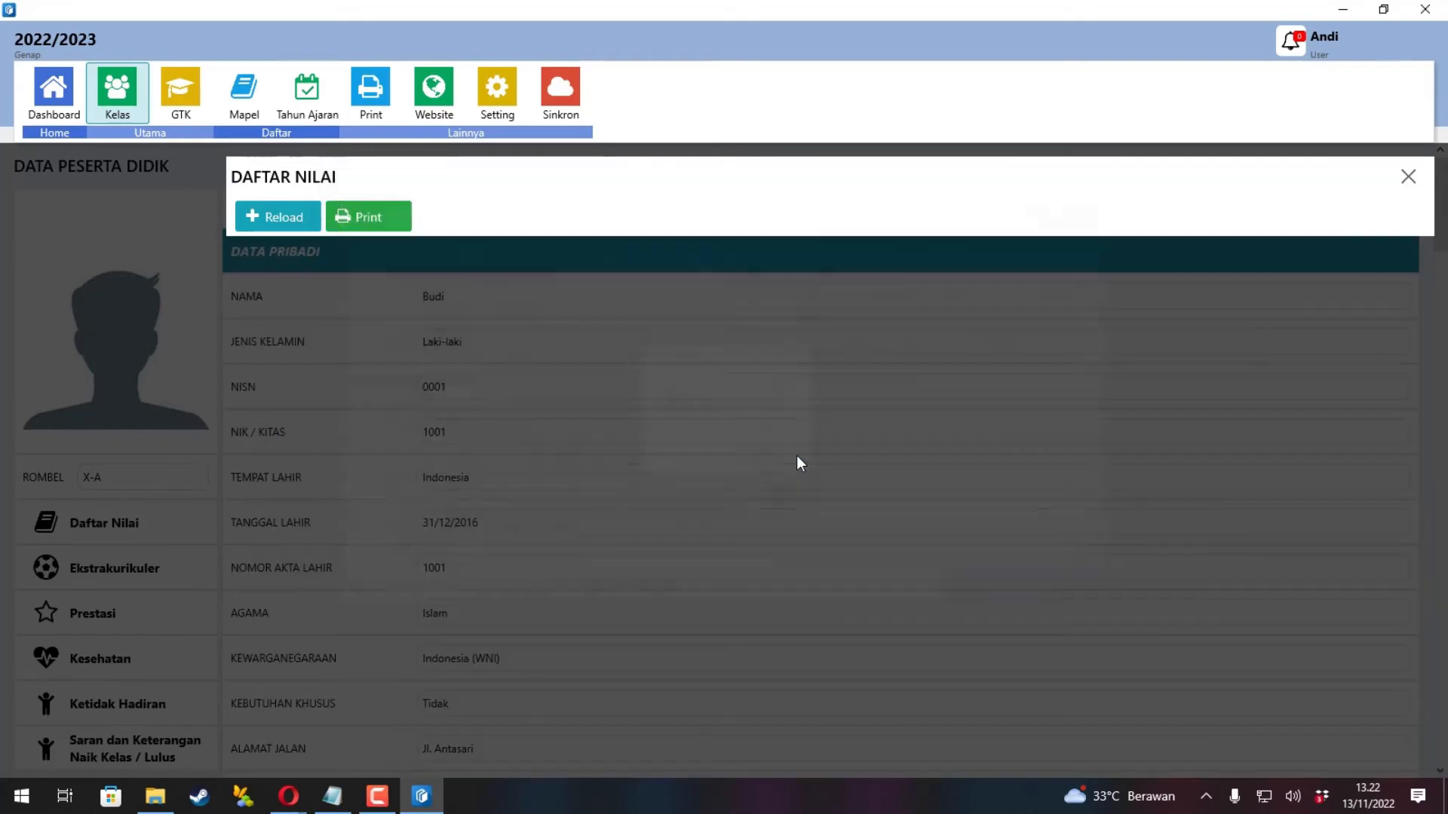
Switch the diversity project's note to Catatan Manual, write a note on the student's contributions, and save.
scroll(800, 463, "down", 15)
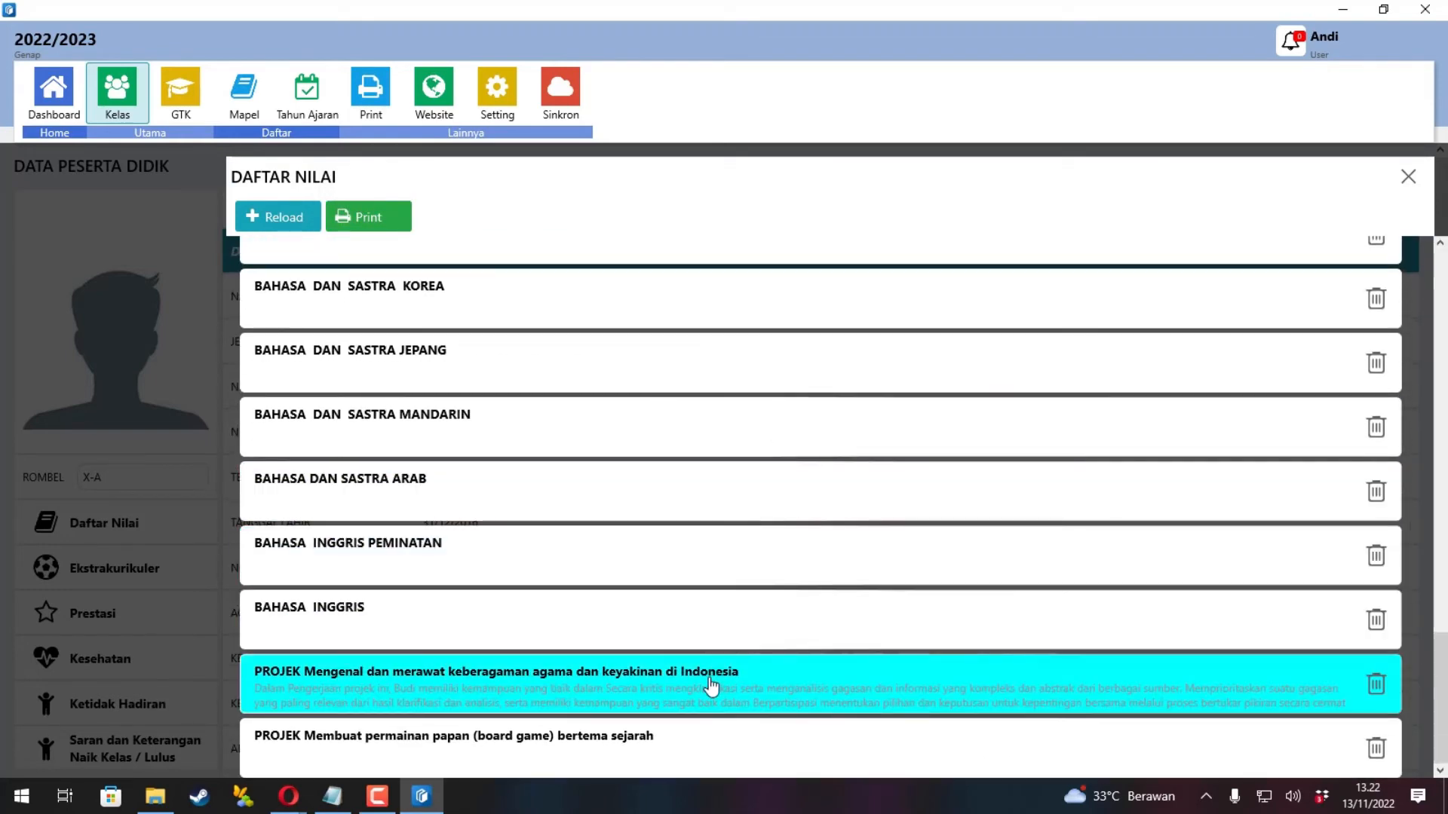
left_click(709, 685)
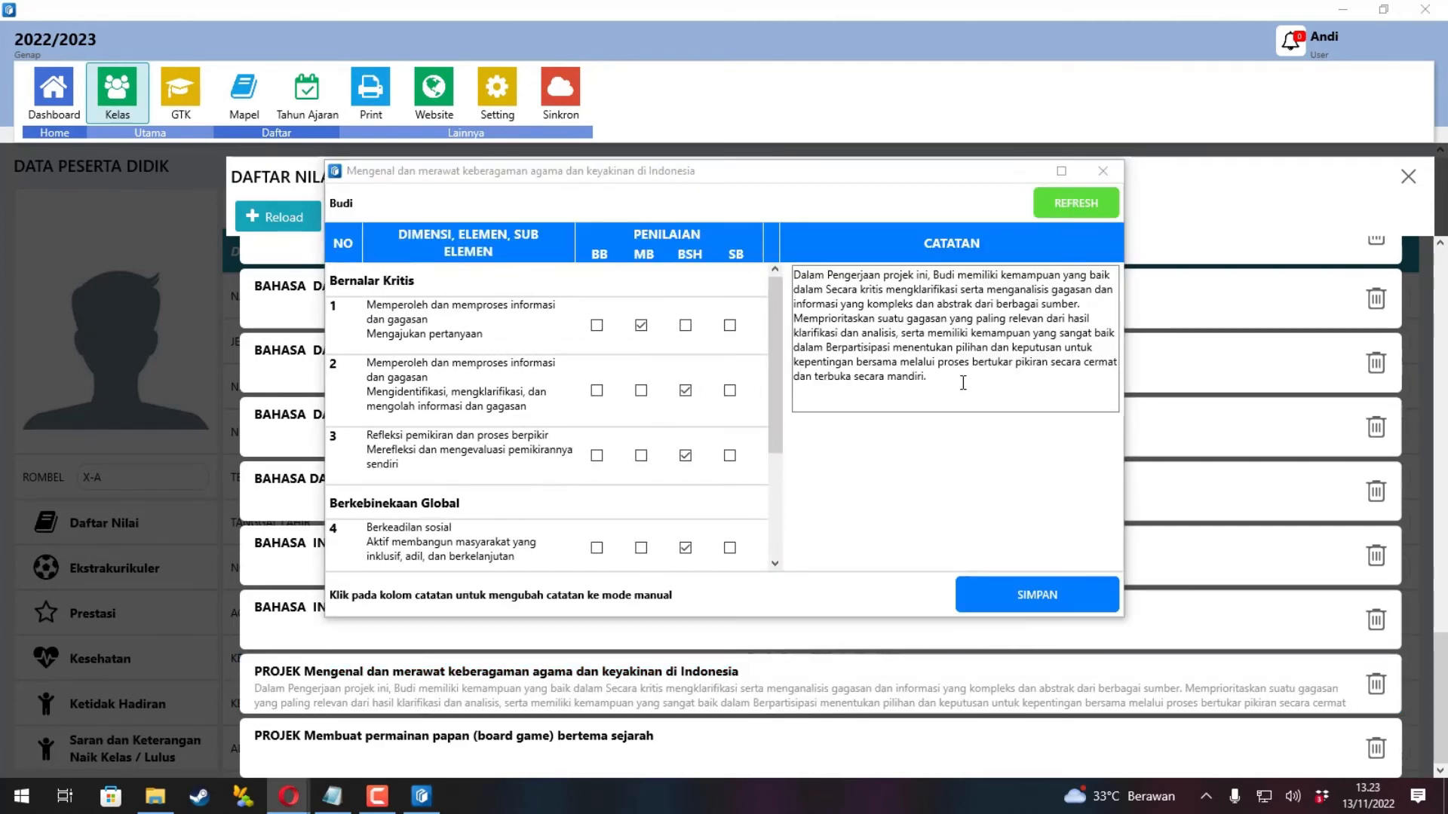
left_click_drag(964, 385, 711, 267)
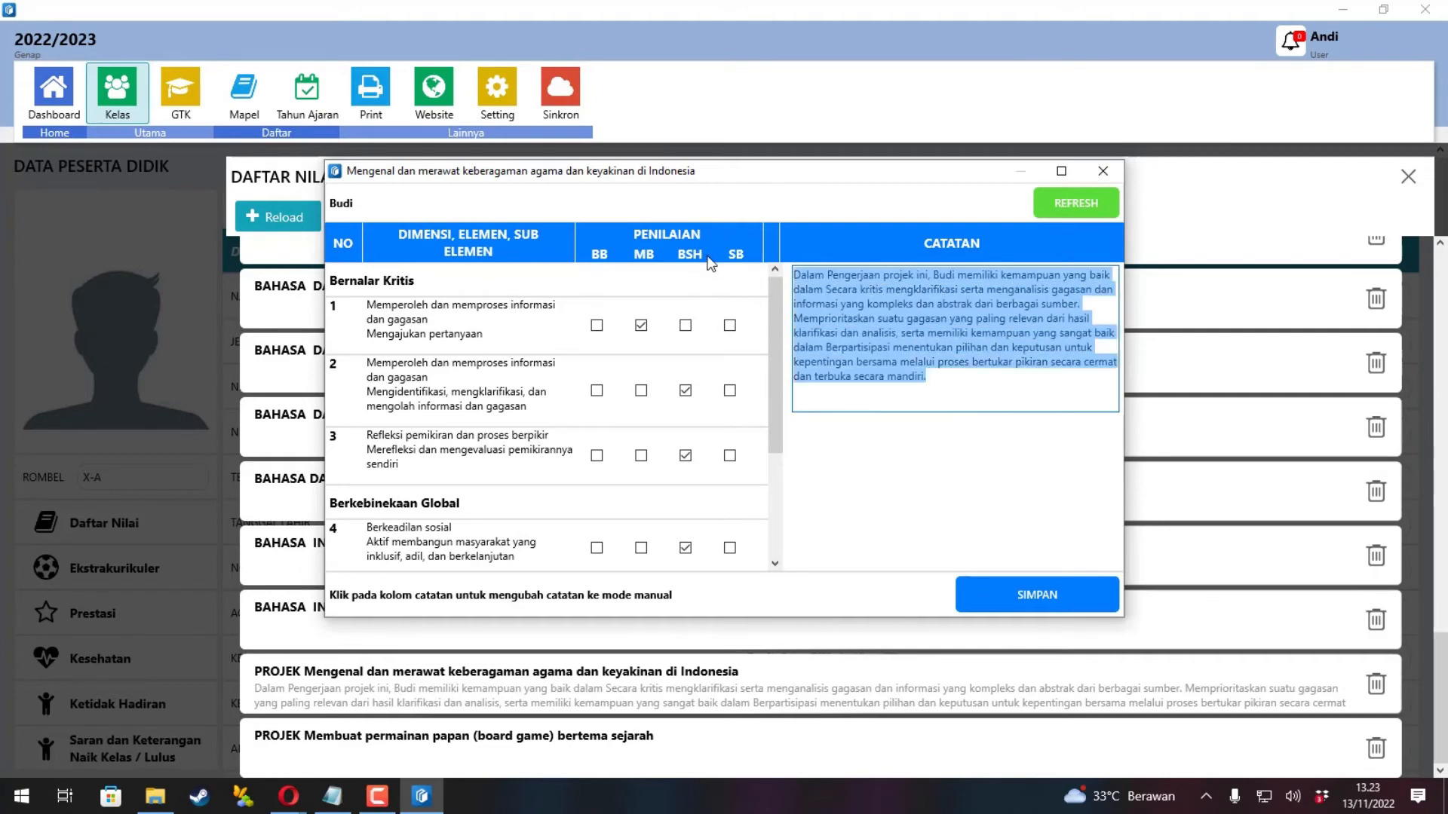
left_click(1014, 333)
left_click_drag(1009, 378, 726, 219)
key("BackSpace")
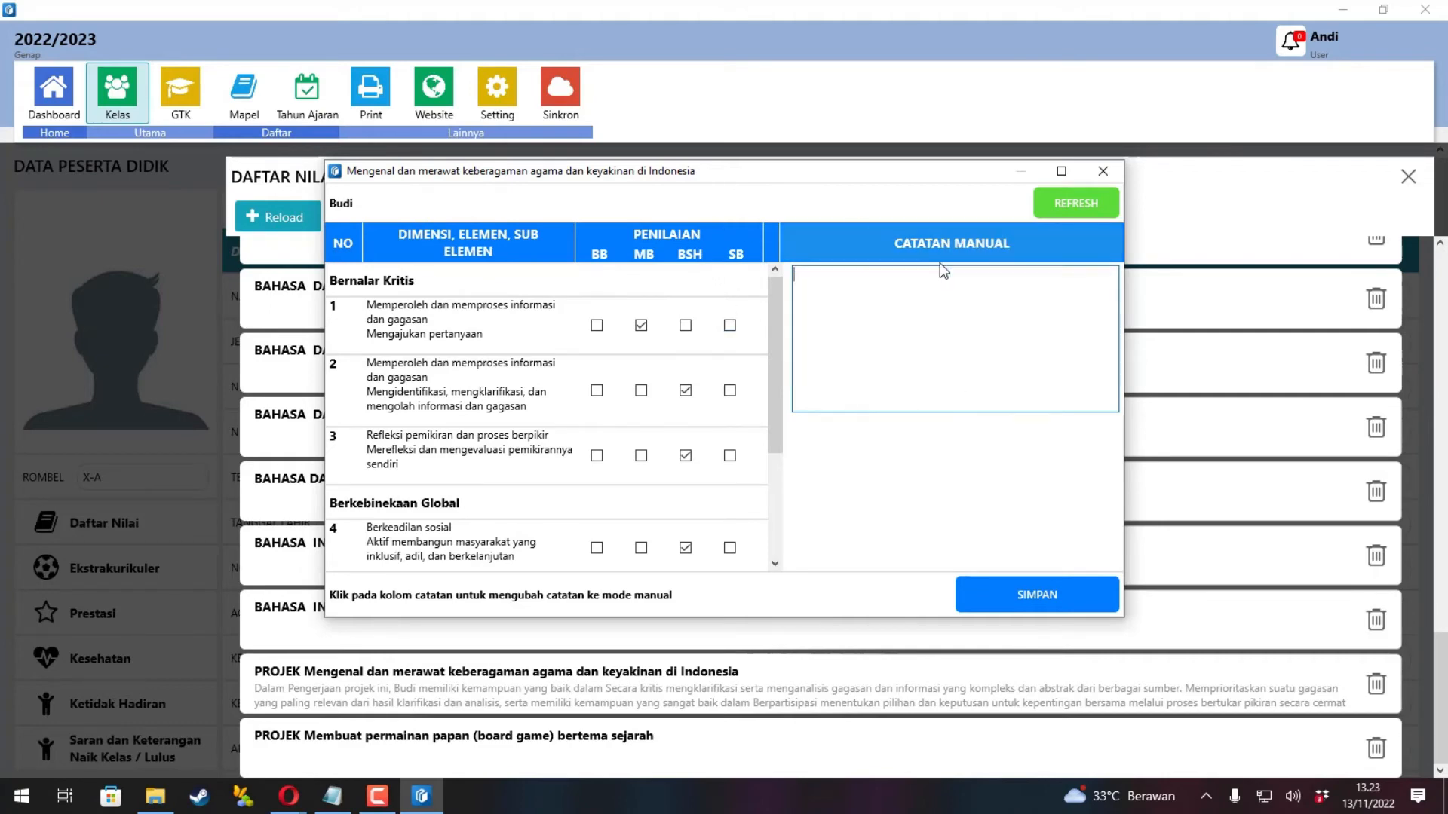
type("Dalam mengerjakan projek ini,")
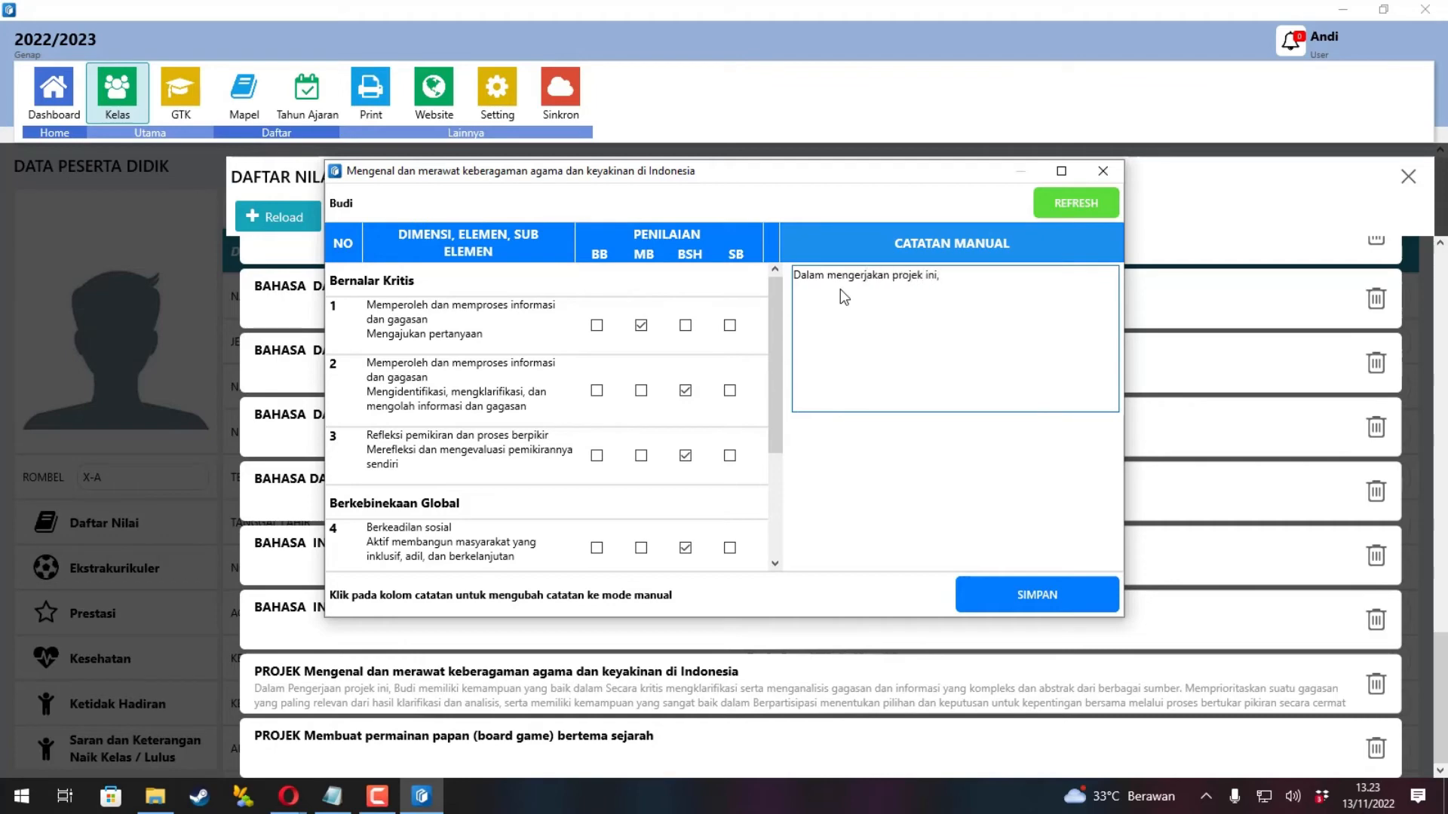
type(" Budi melibatkan diri dengan memberikan usulan tentang ")
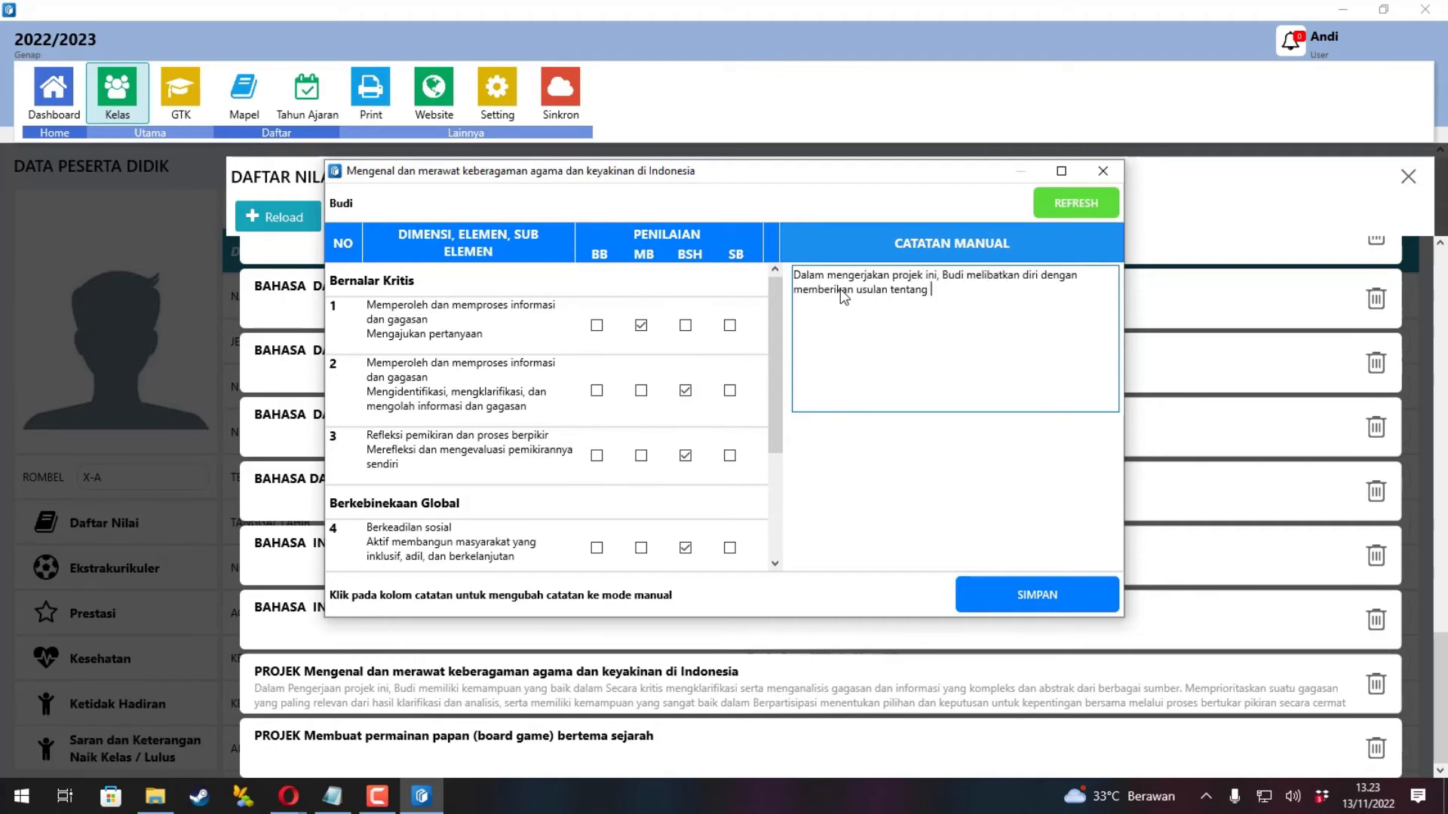
type("cara-cara untuk mengajak remaja lainnya membuka diri terhadap stereoti")
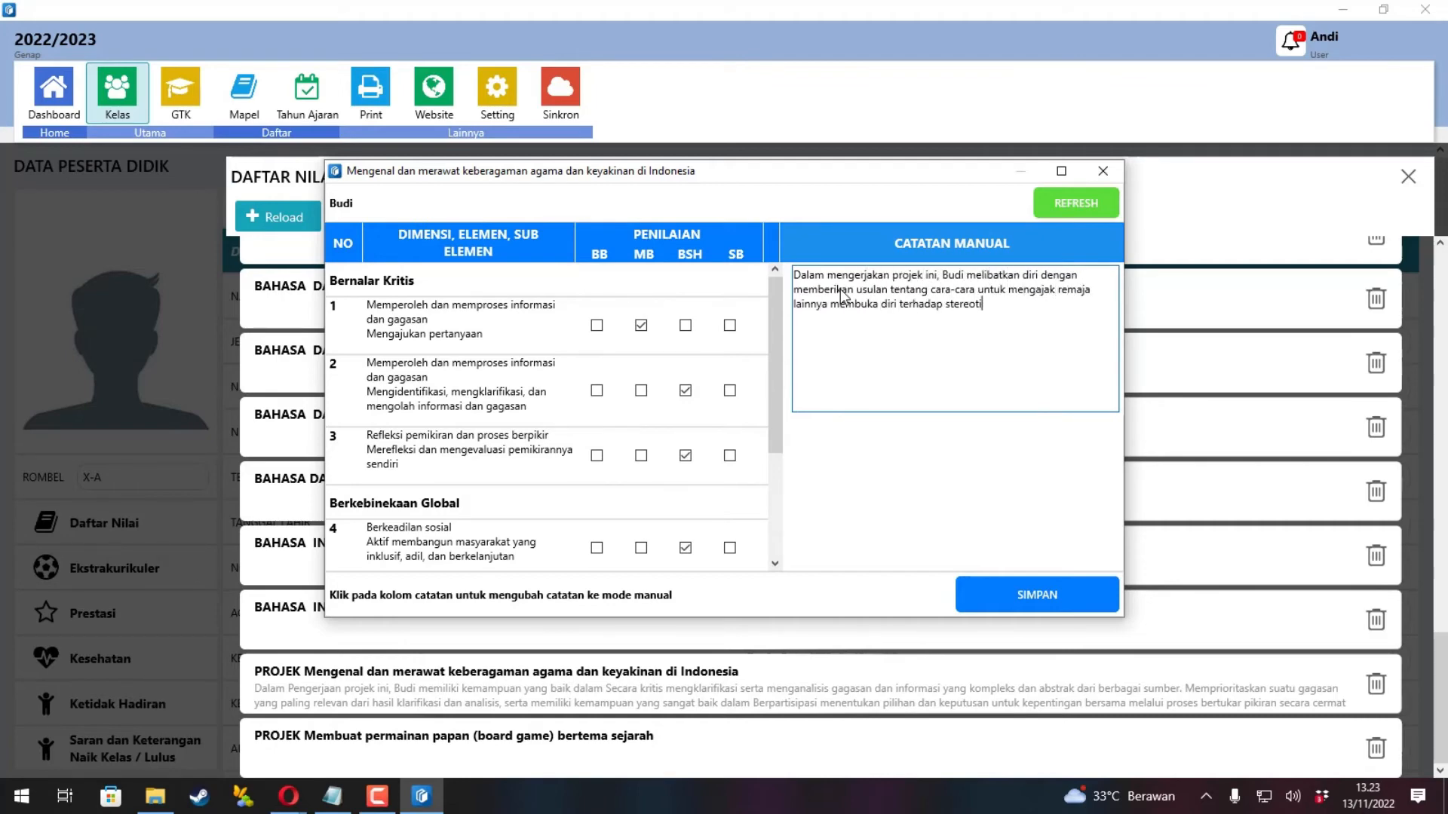
type("p tentang agm dan keyakinan. Wawasan yang luas dan pengalamannya berada")
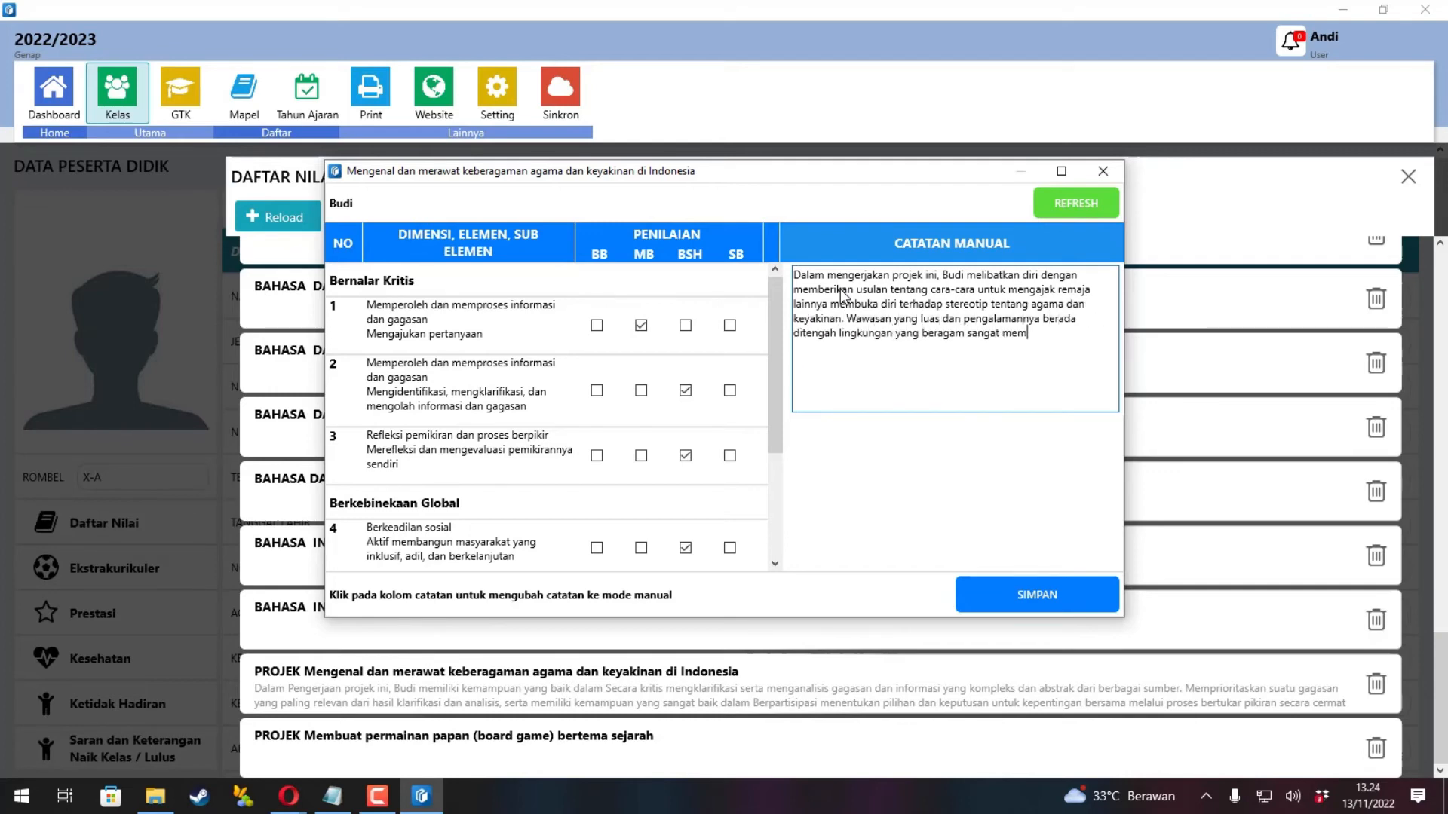
type(" Budi dalam memberikan ide dan gagasan serta b")
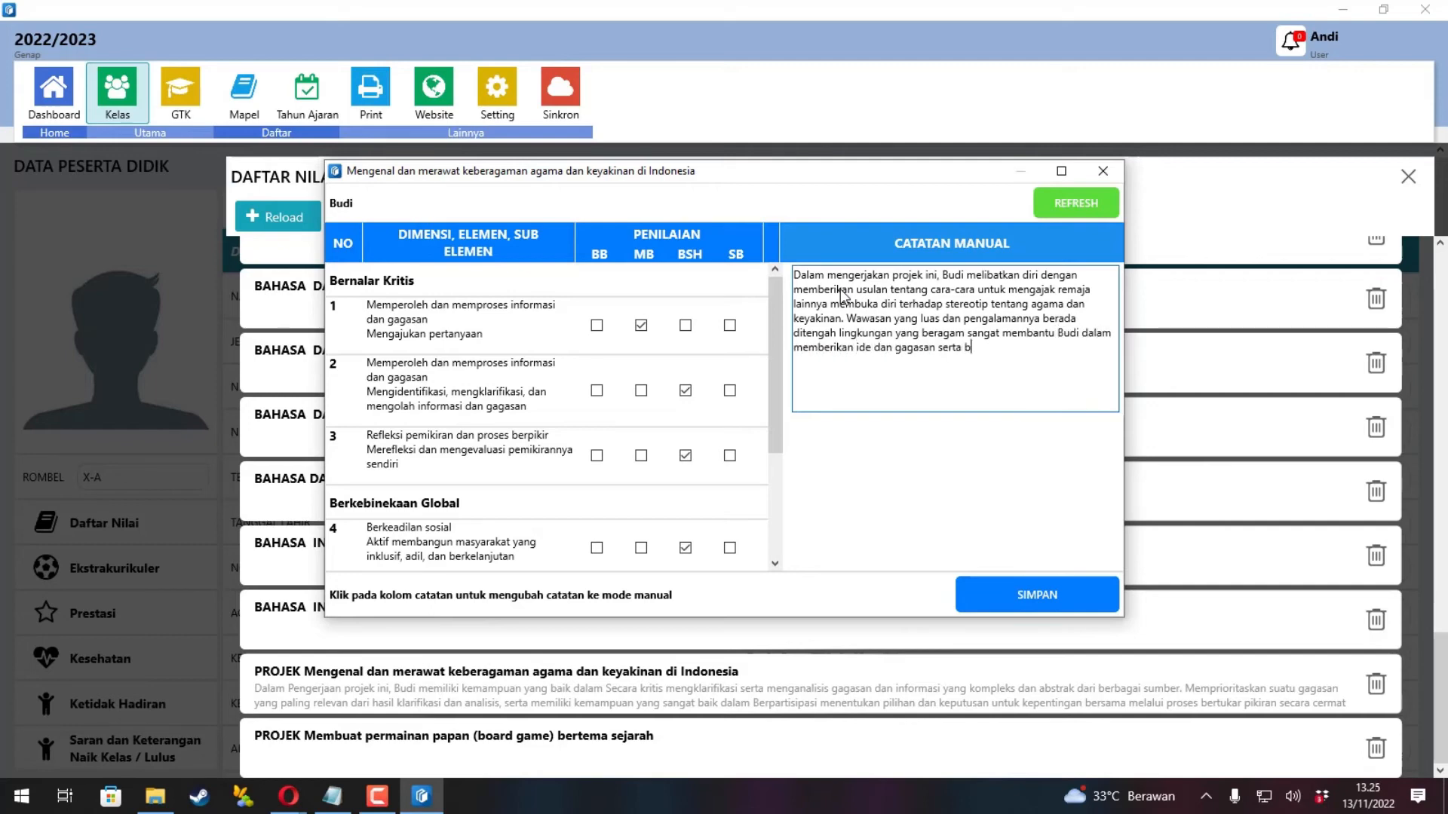
type("erkontribusi aktif dalam diskusi kelom")
type("pok. Ia a")
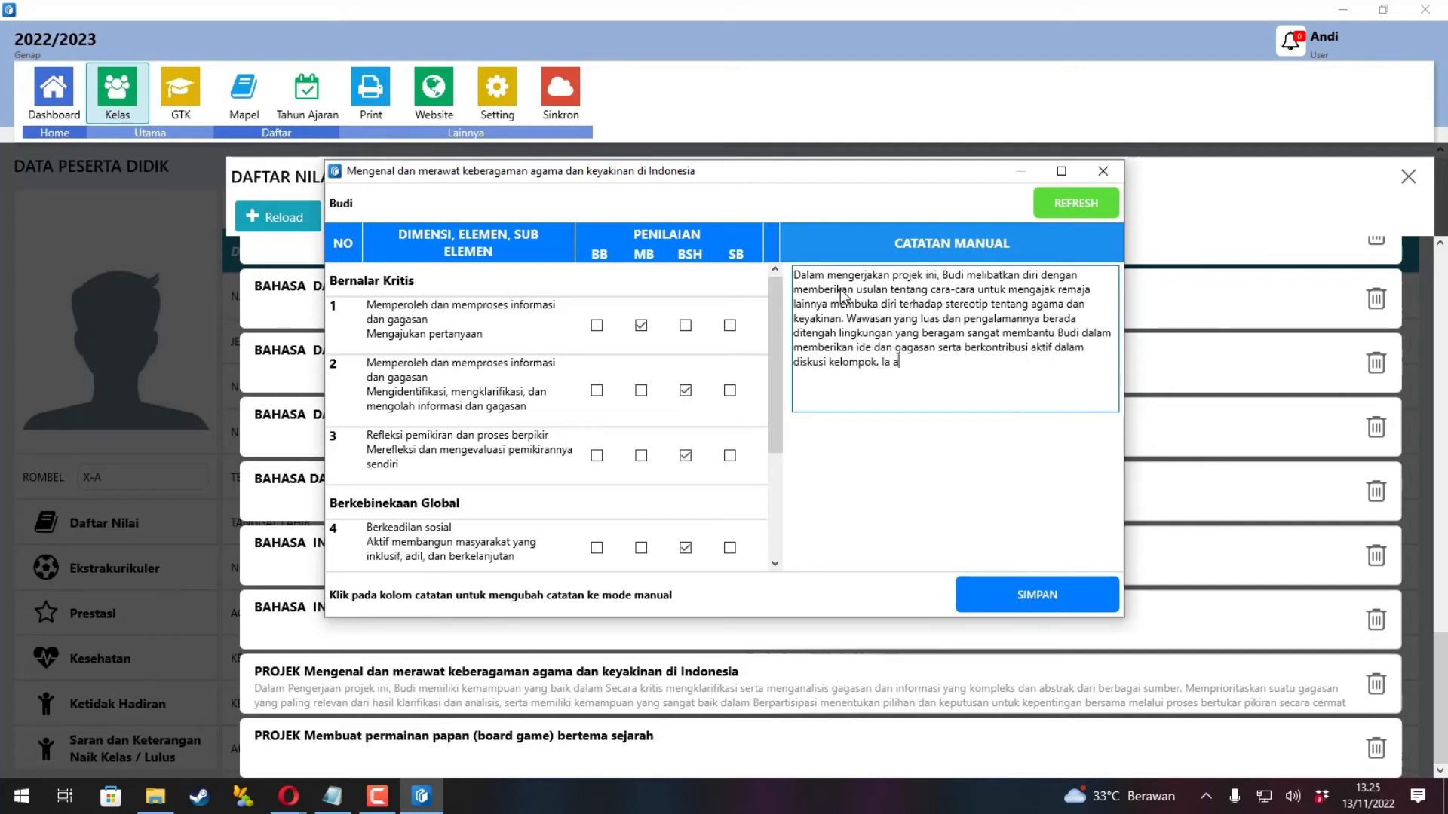
type("ktif memberikan pertanya-pertanyaan yang memancing diskusi dalam kelompoknya, sehingga ia dan teman kelompoknya dapat merancang kampanye yang efektif. Dalam")
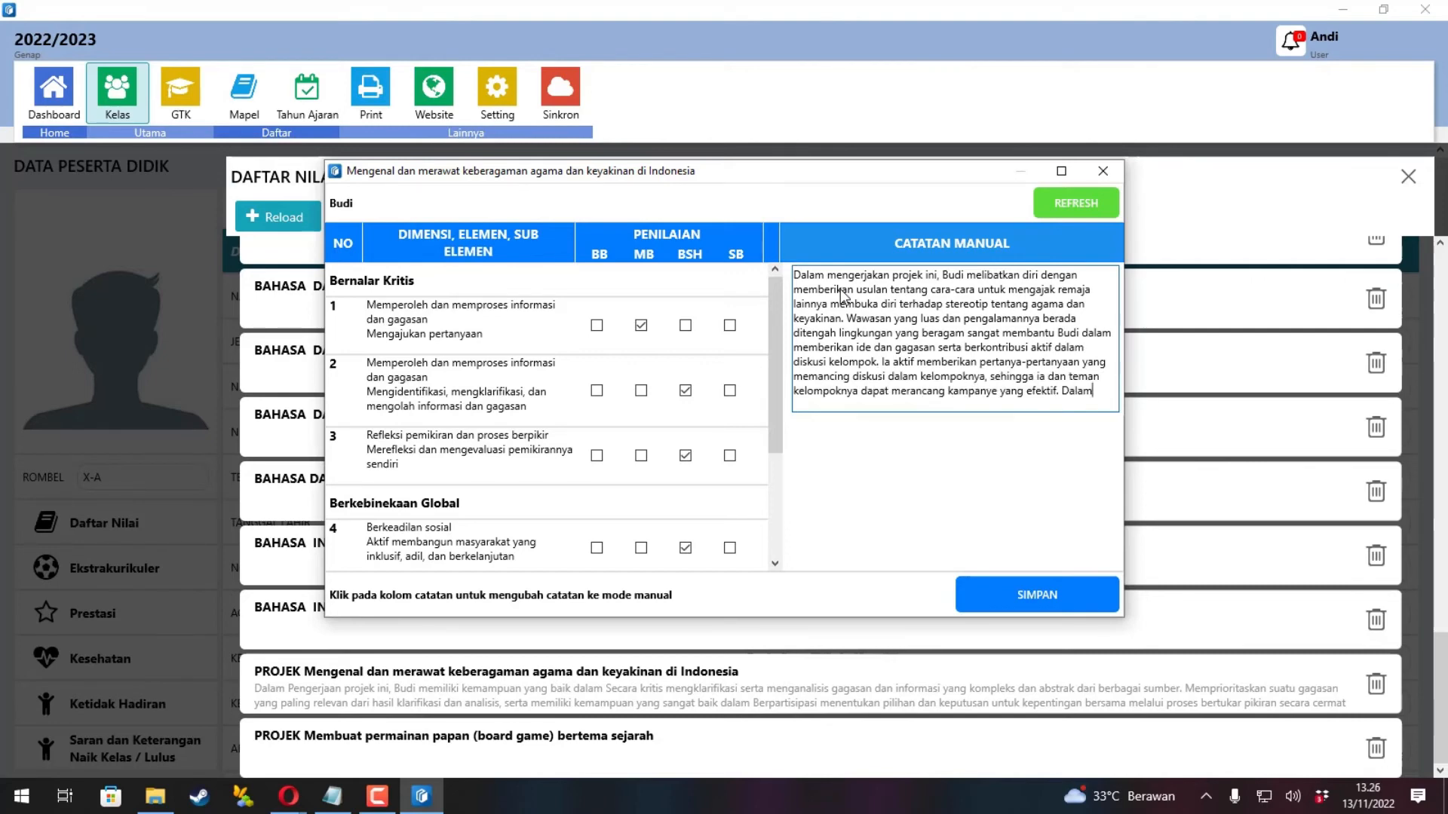
type(" pengerjaan projetampak terbiasa untuk membantu teman yang kesulitan.")
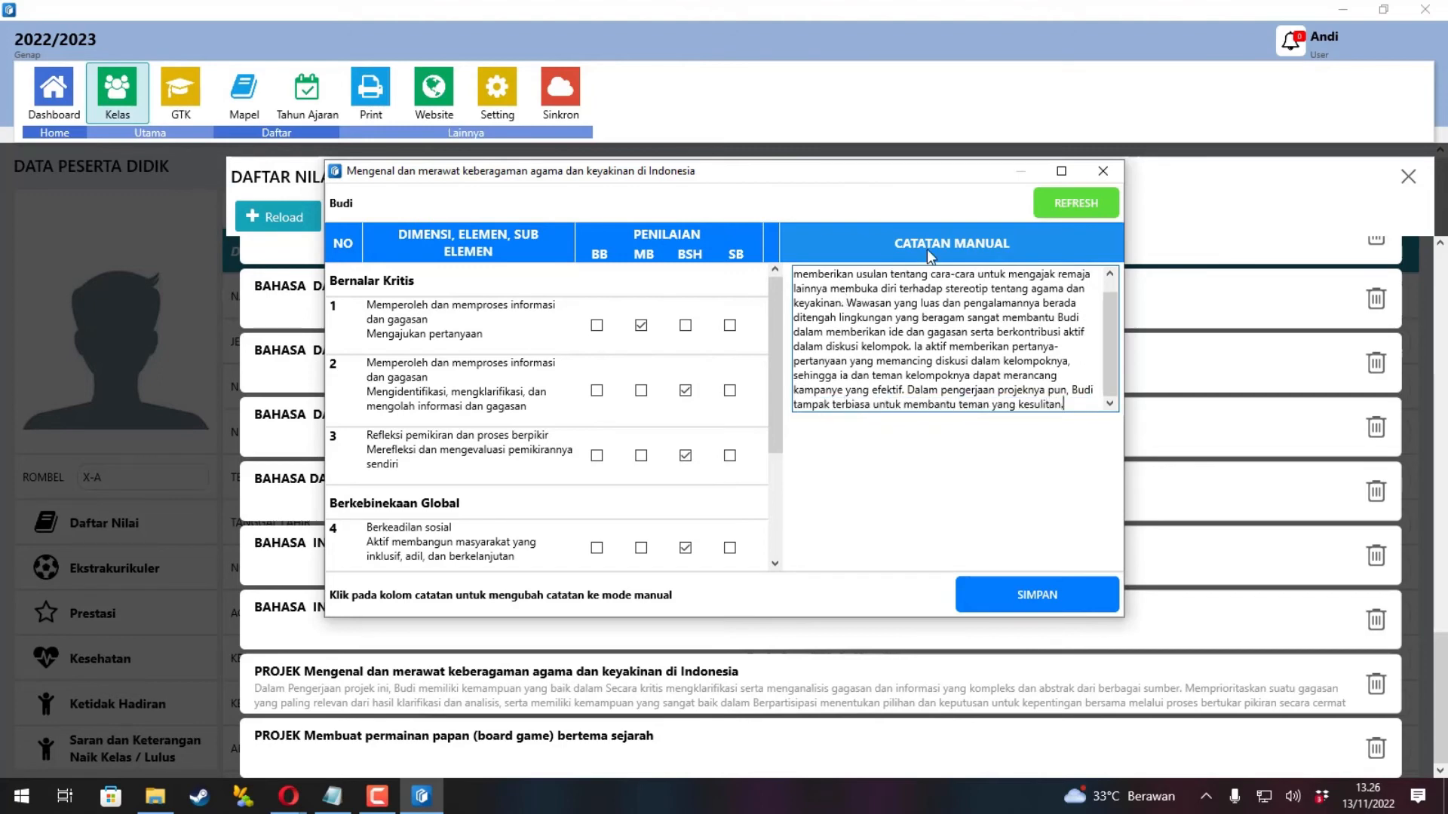
scroll(980, 322, "up", 1)
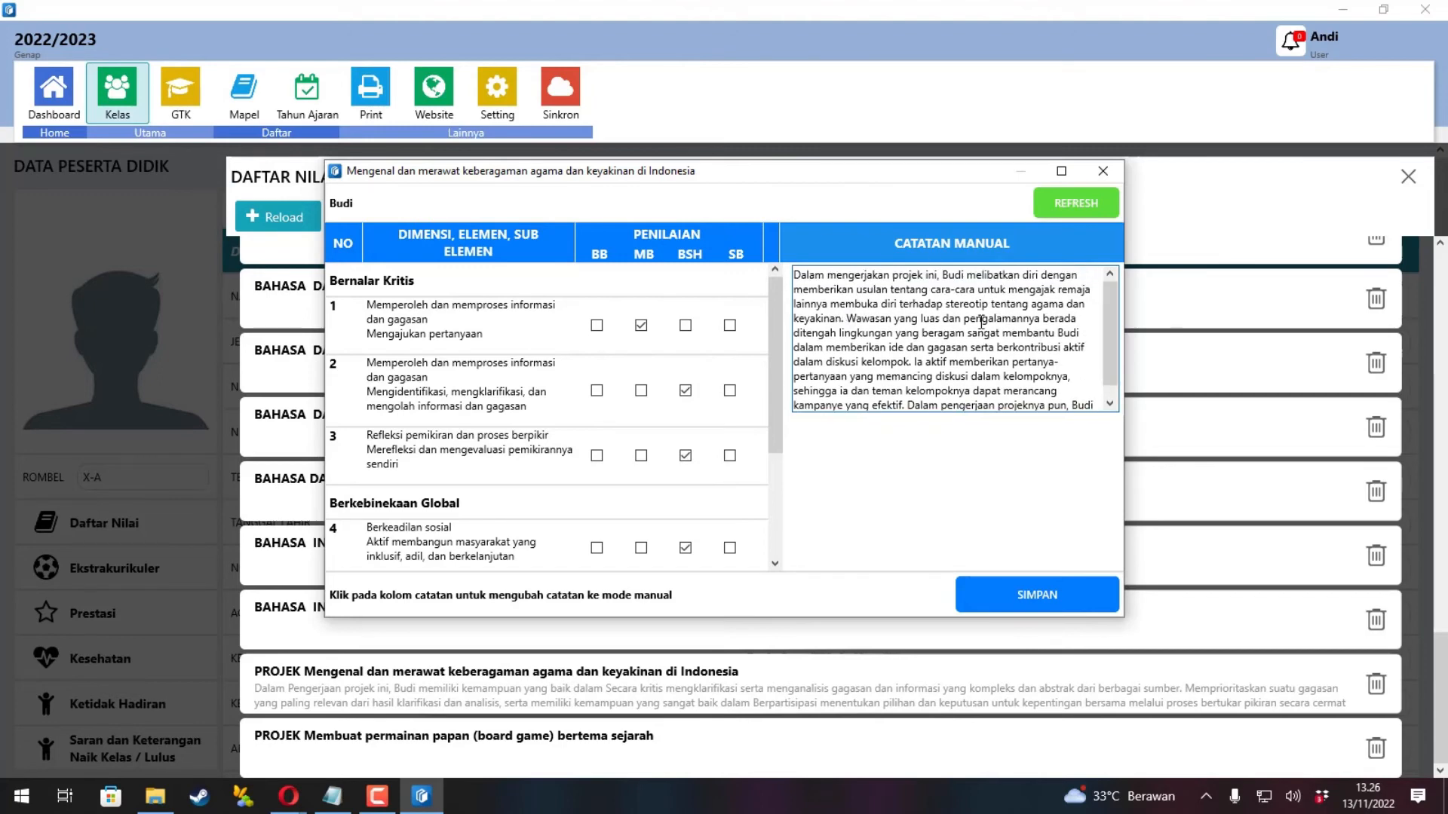
left_click(1048, 595)
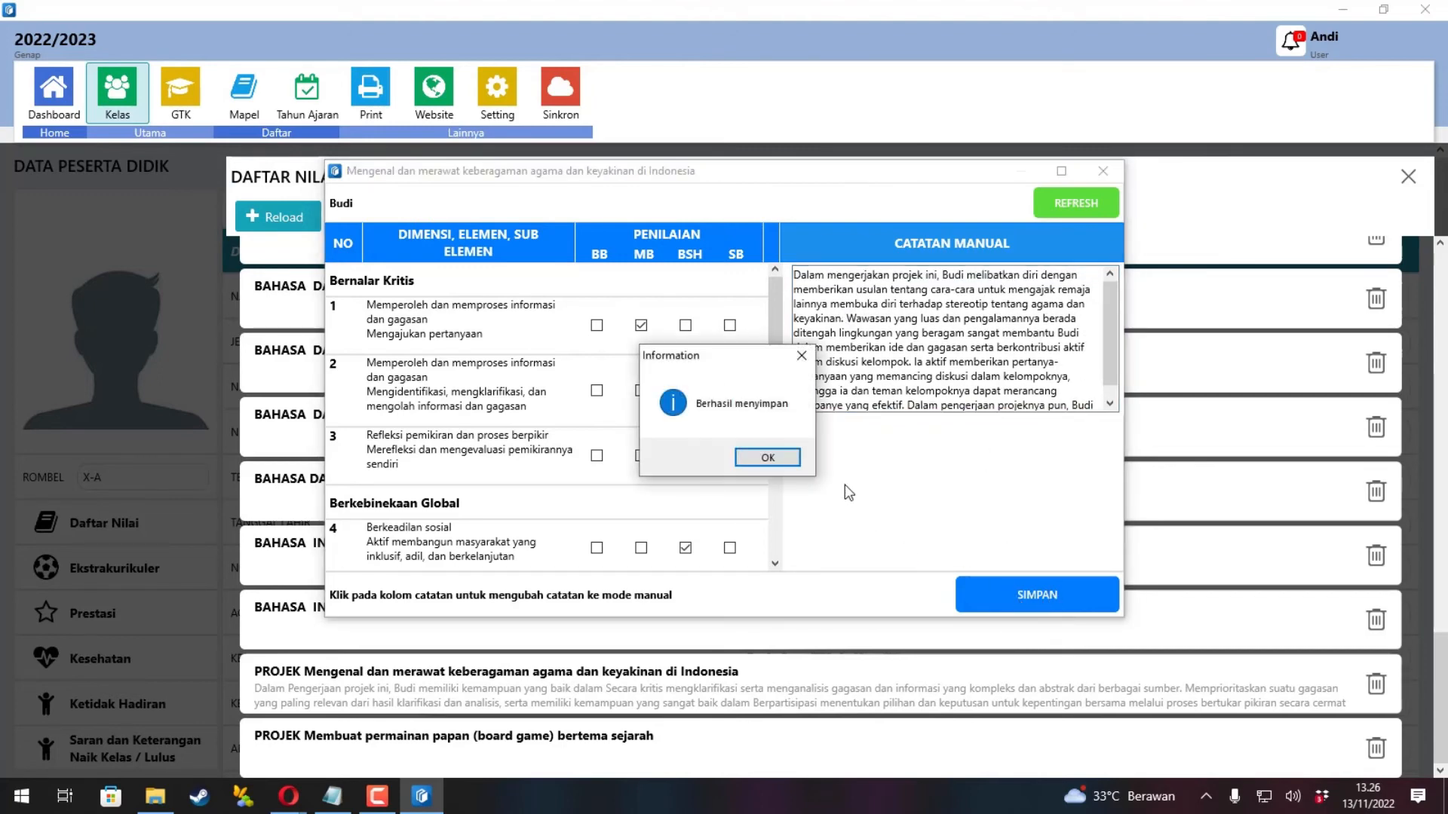
left_click(790, 462)
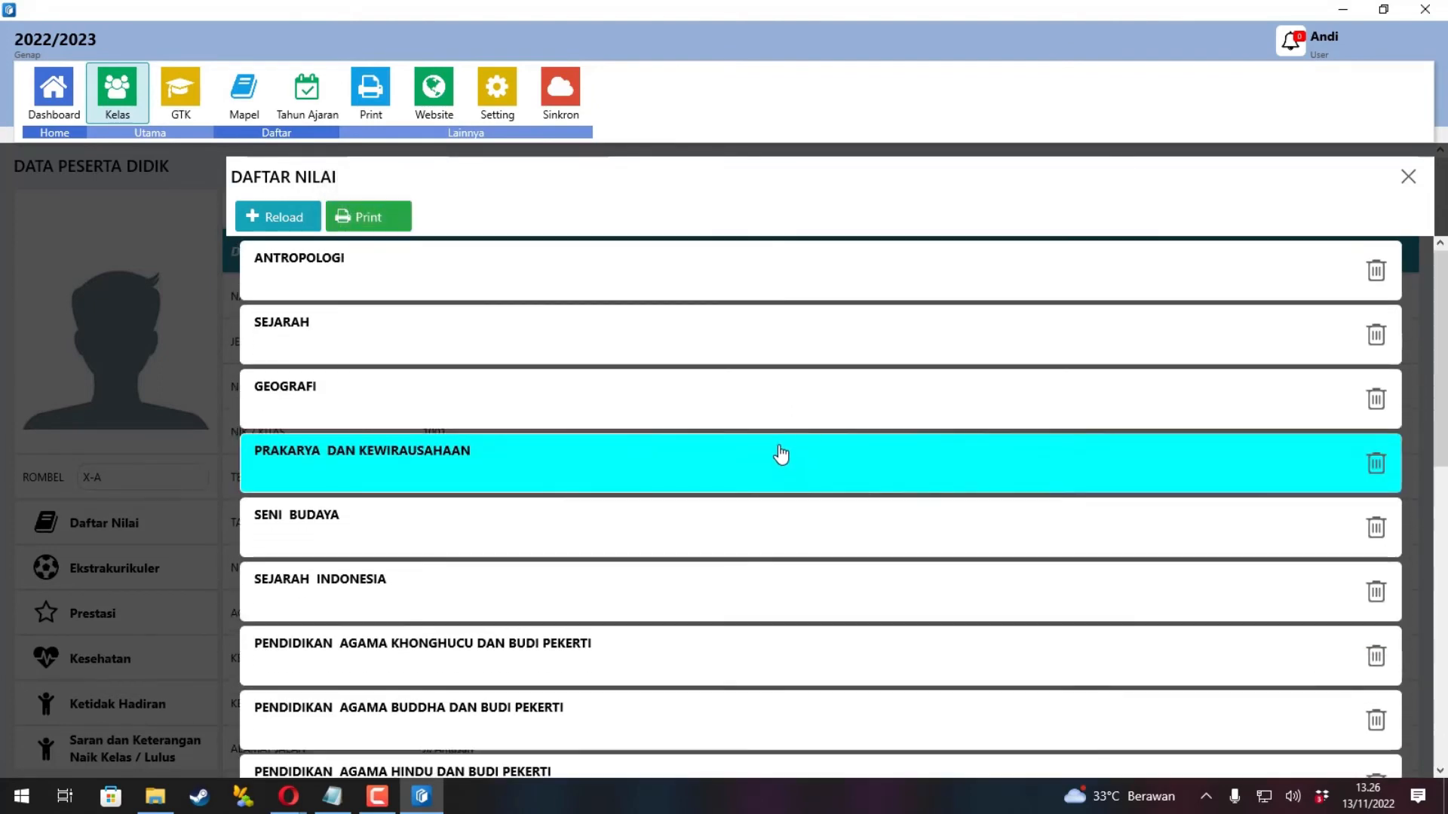
Reopen the diversity project assessment to check the saved grades, then close it.
scroll(780, 454, "down", 10)
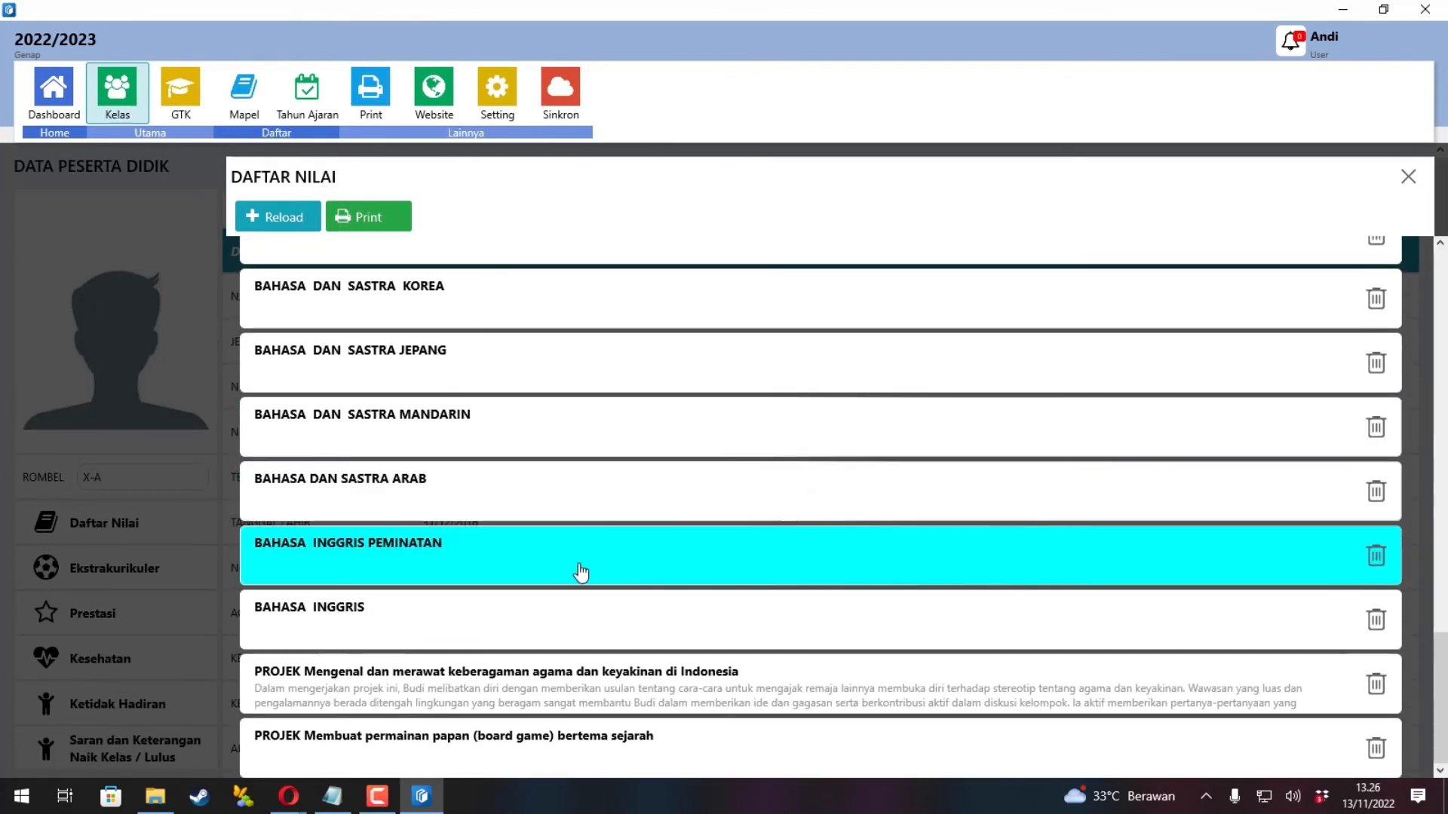
left_click(772, 703)
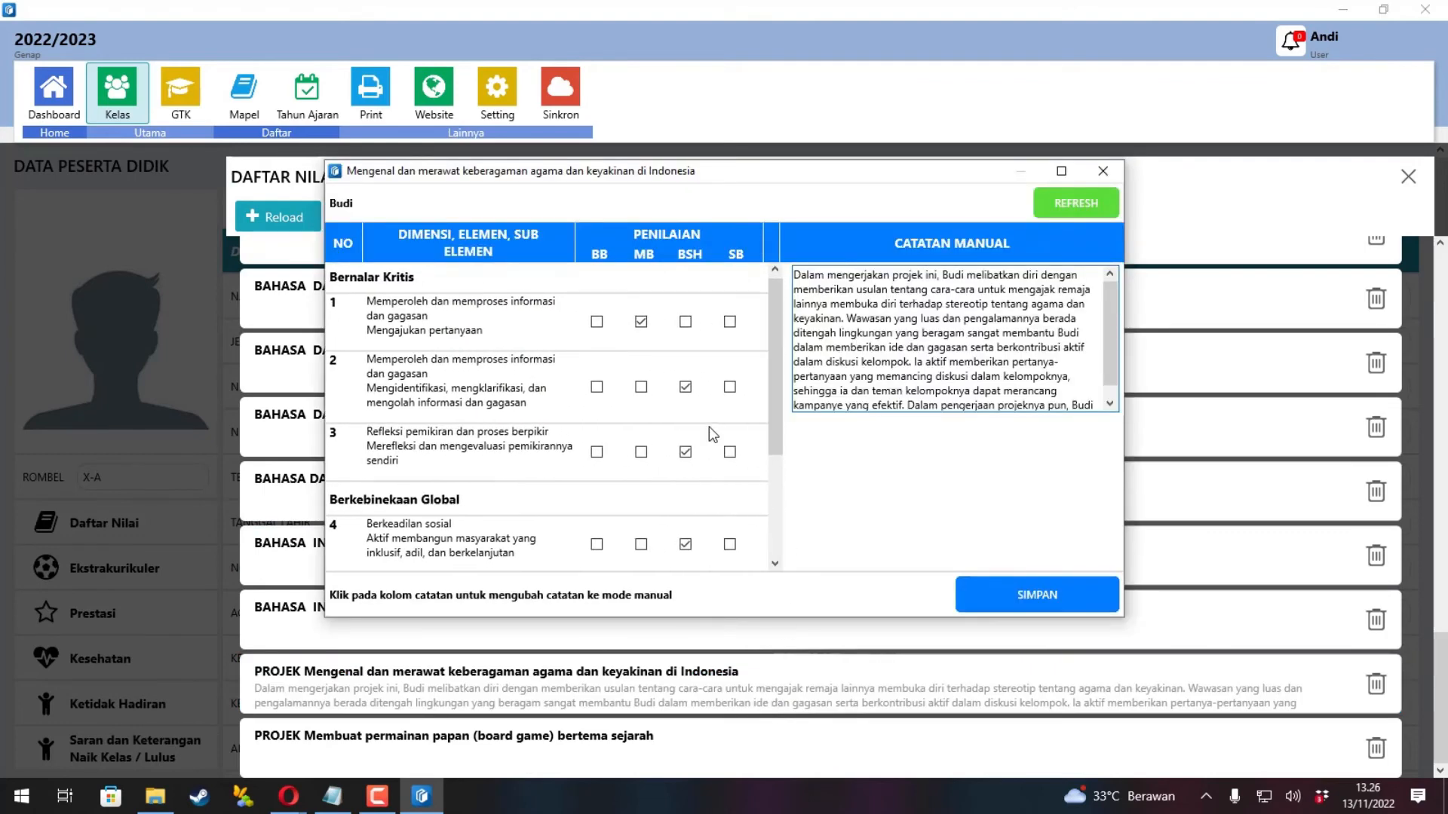
scroll(714, 433, "down", 3)
left_click(1099, 172)
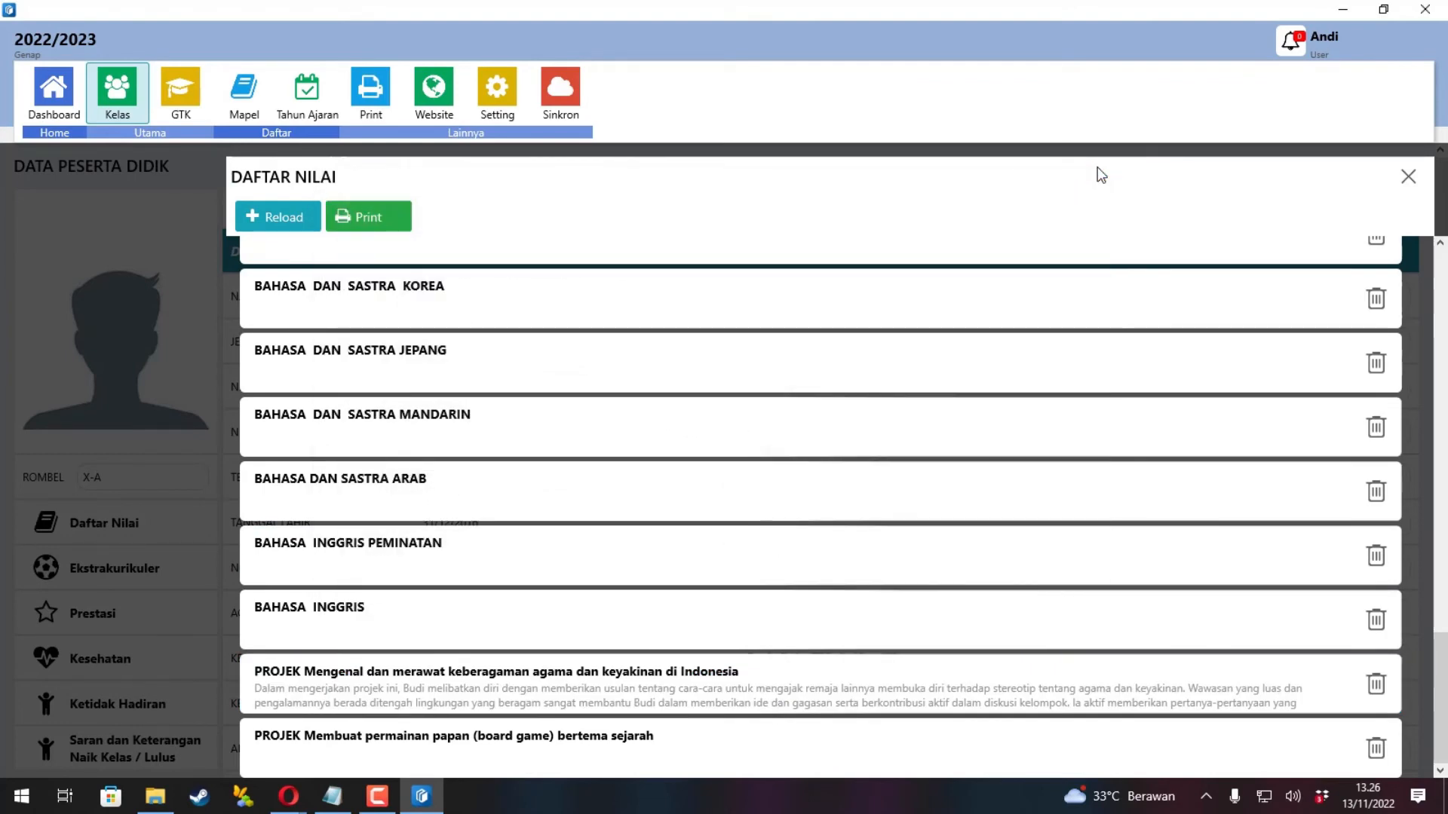
Rate the board-game project's sub-elements, including sub-element 4 as SB and 5 as BSH, and save.
left_click(490, 743)
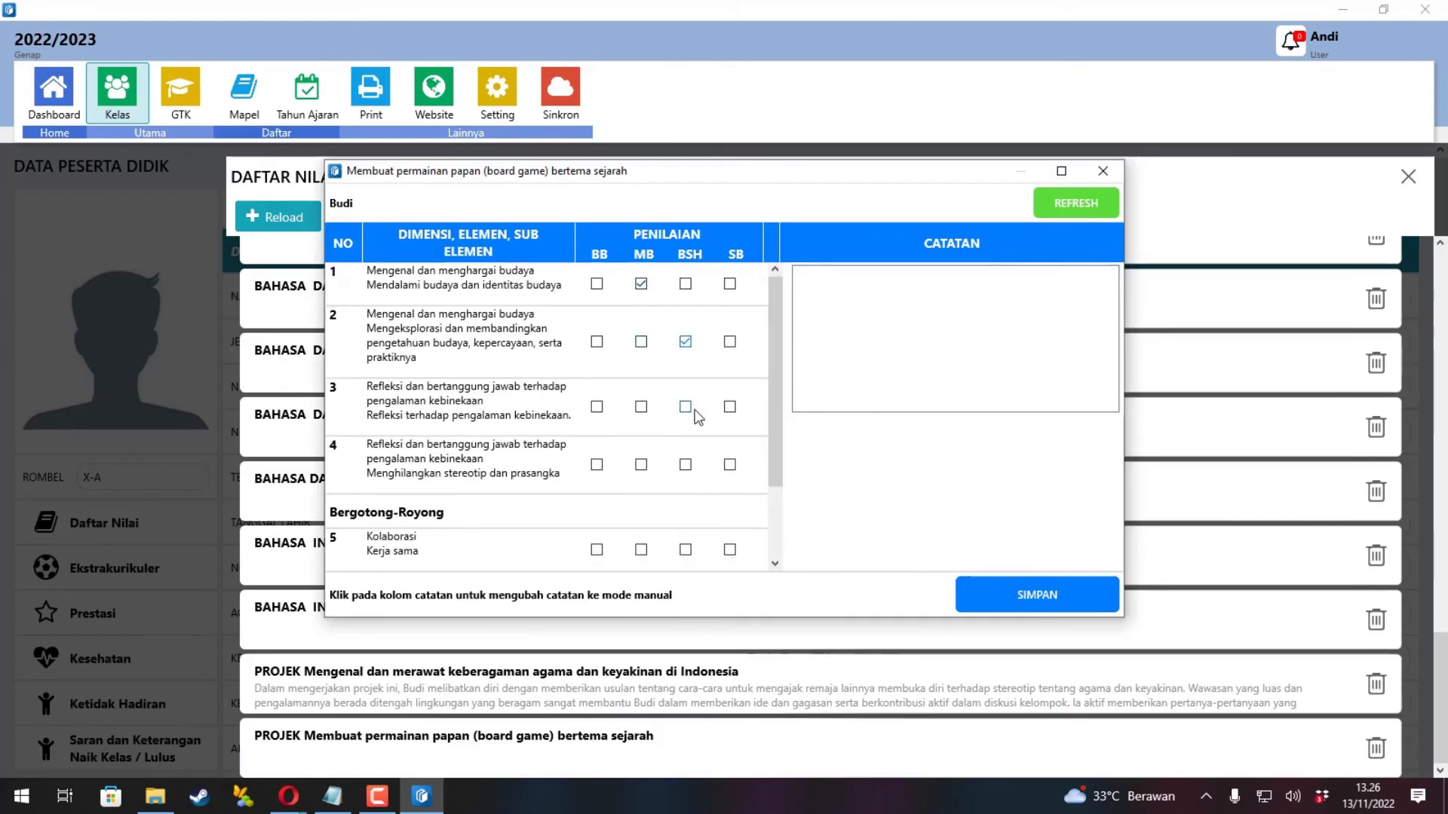
left_click(728, 466)
scroll(705, 463, "down", 3)
left_click(685, 449)
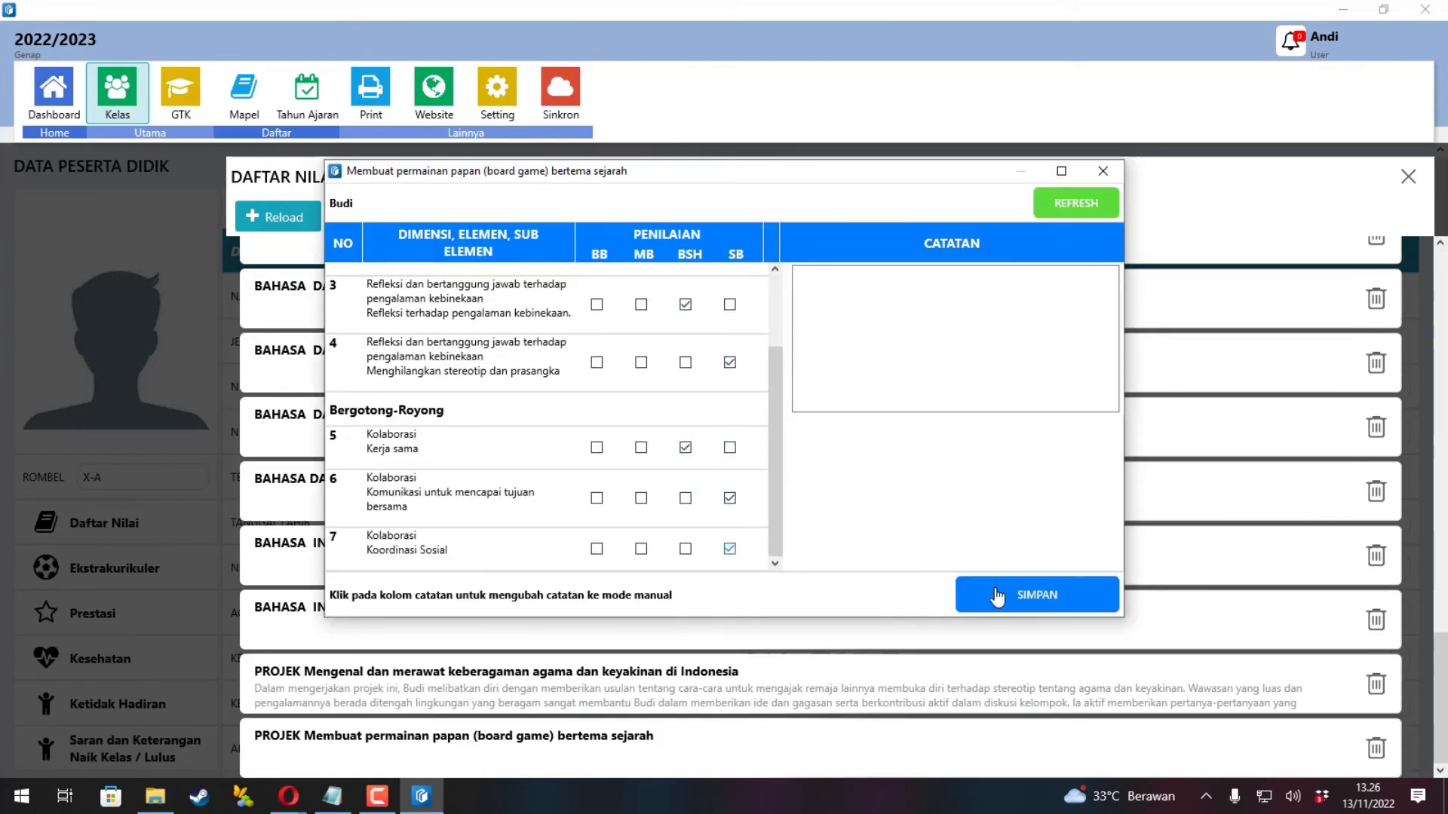
left_click(998, 595)
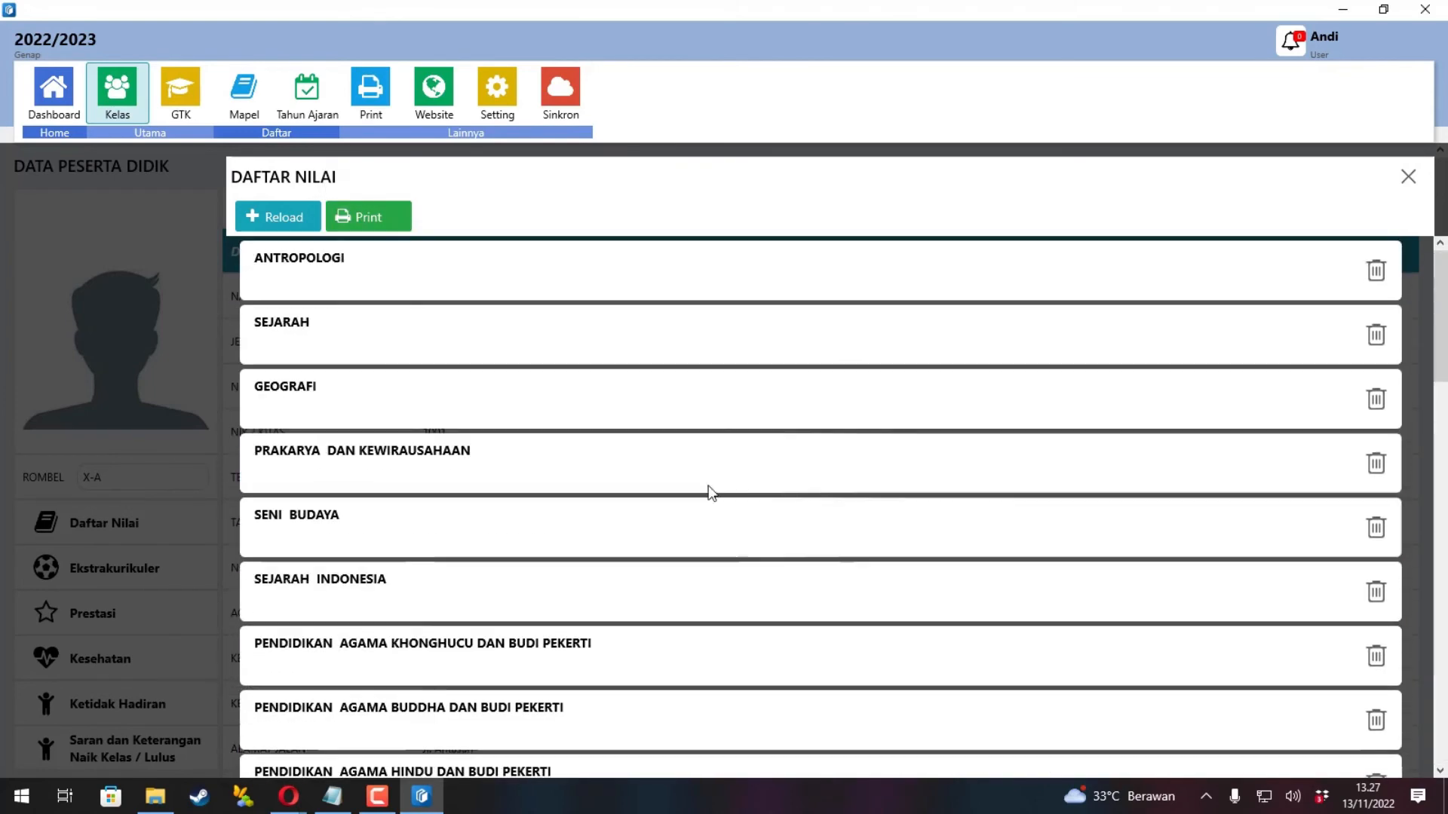
key("alt+Tab")
Open the second X-A student's 2022/2023 Daftar Nilai.
left_click(229, 309)
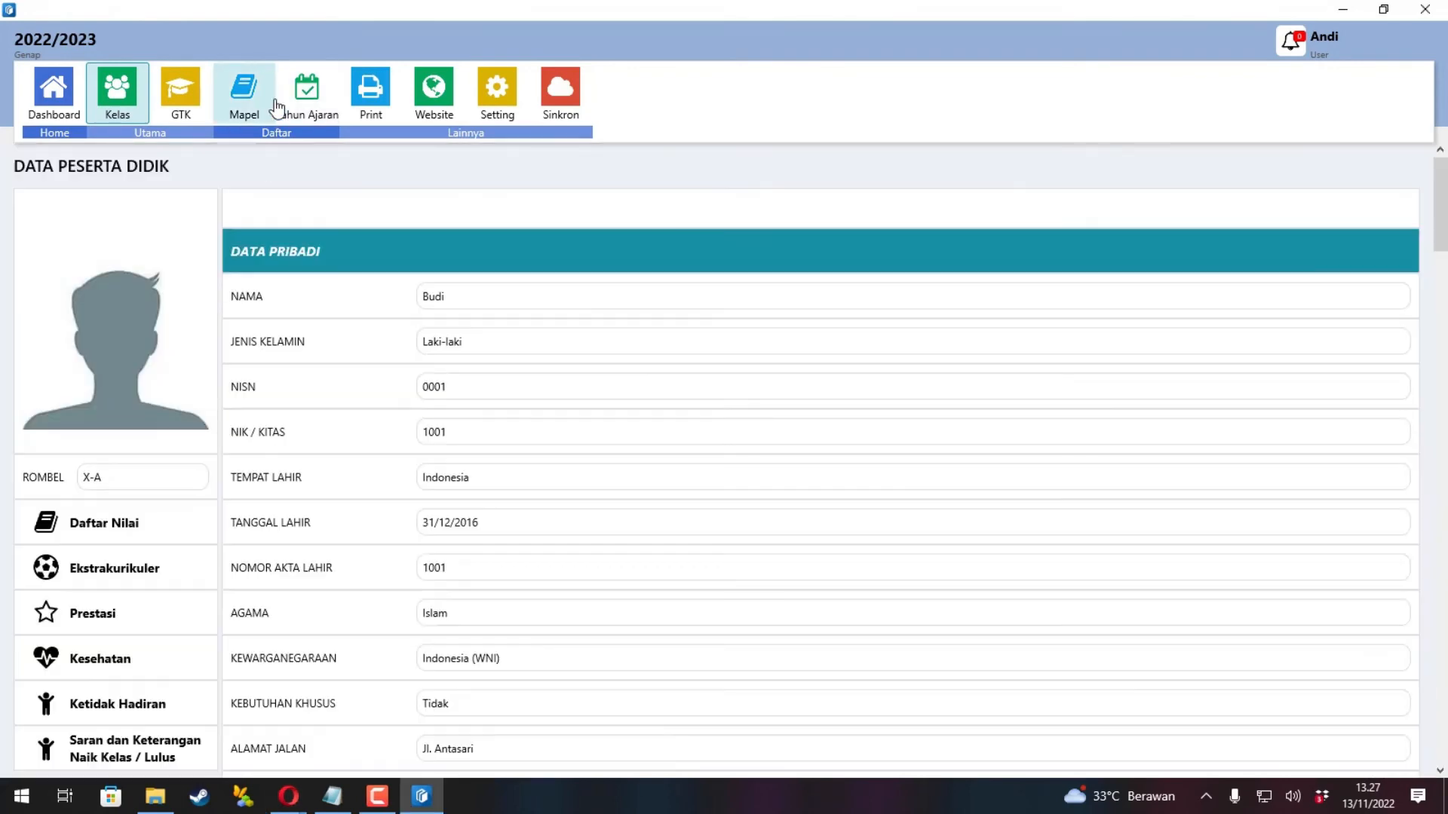
left_click(125, 85)
left_click(169, 269)
left_click(198, 583)
left_click(104, 522)
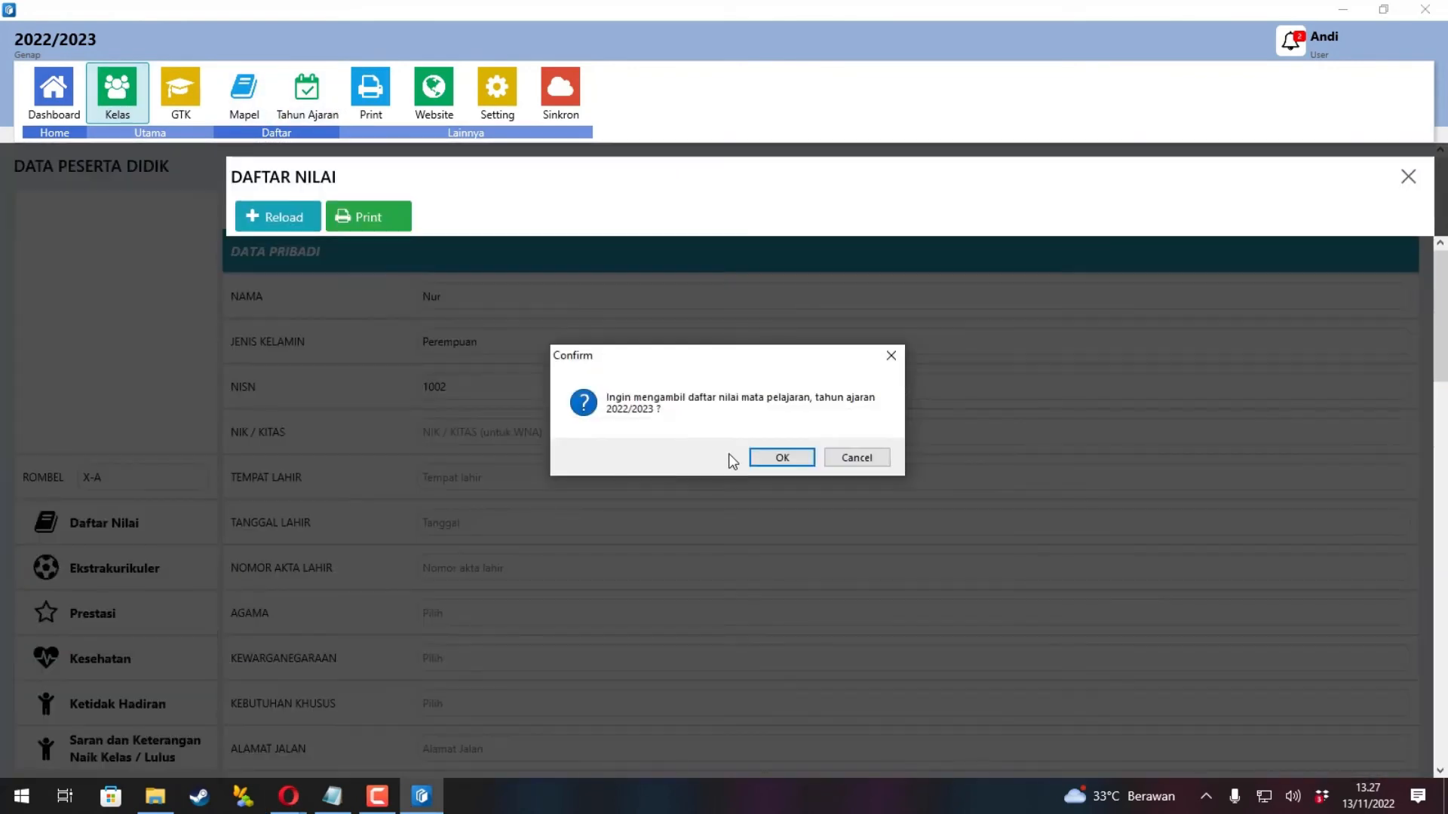
left_click(785, 457)
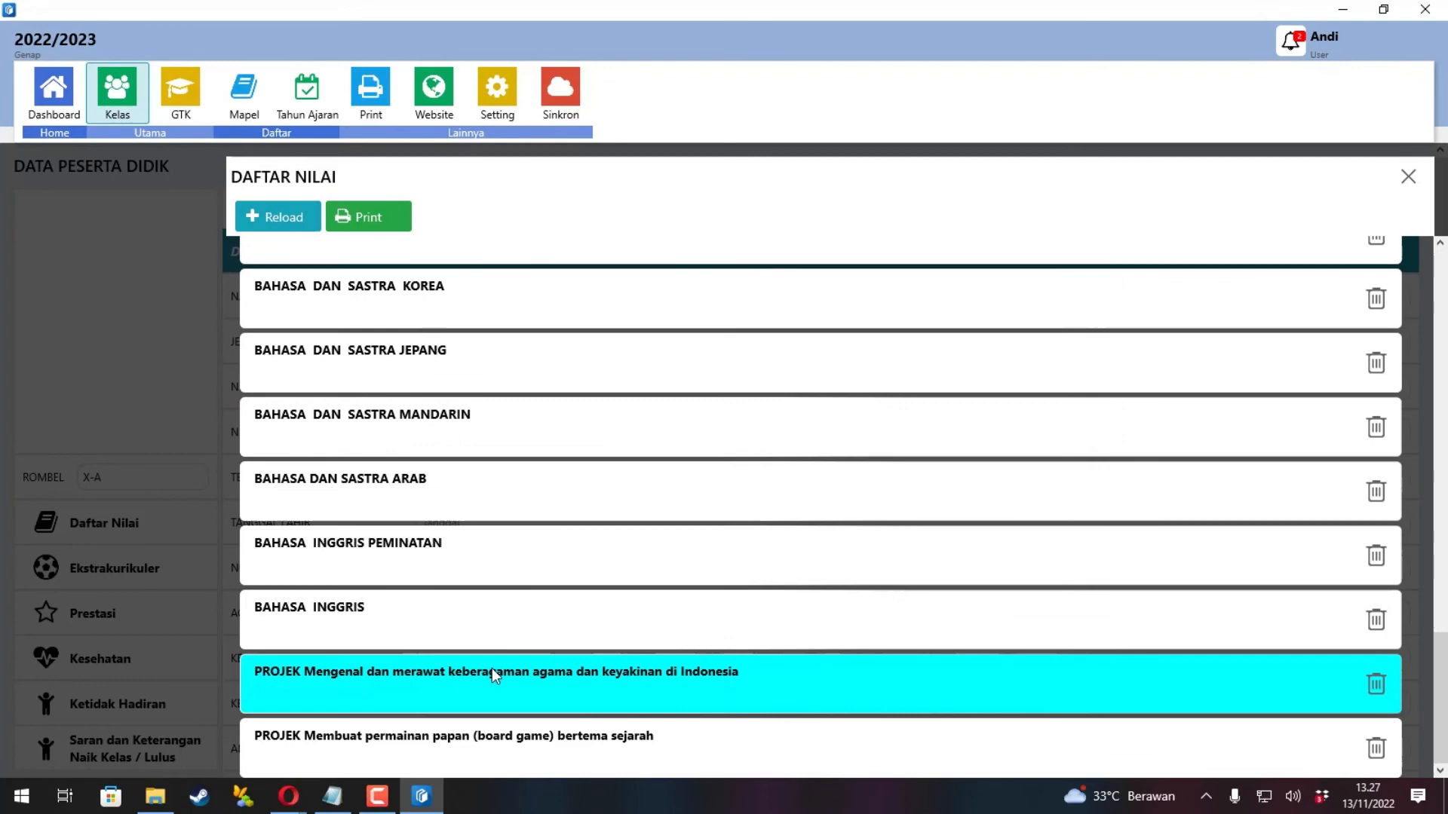
Rate all sub-elements of the student's religious-diversity project and save the assessment.
left_click(494, 676)
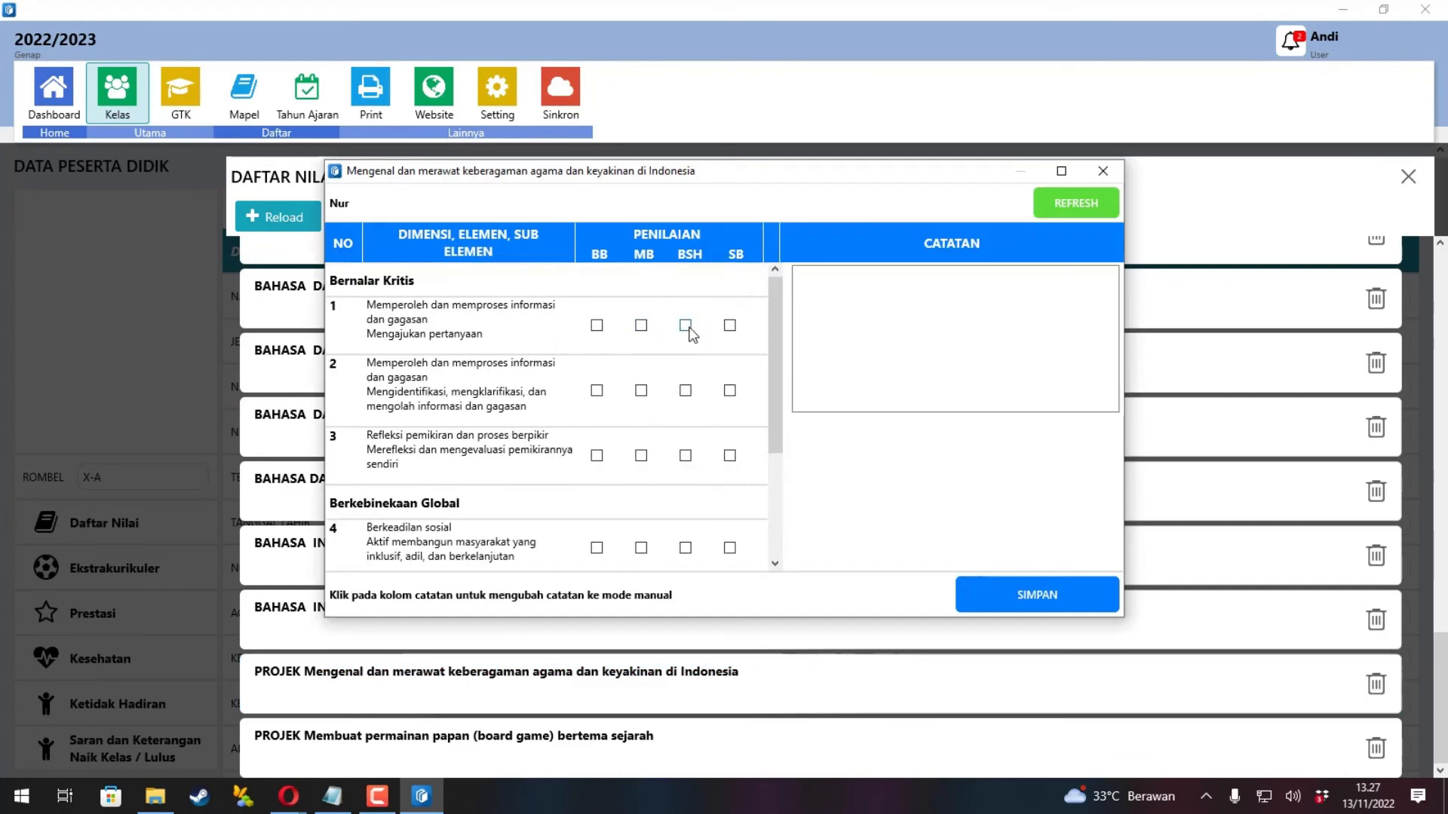
left_click(686, 324)
left_click(685, 391)
left_click(686, 455)
scroll(686, 456, "down", 5)
left_click(641, 368)
left_click(684, 426)
left_click(685, 484)
left_click(1037, 595)
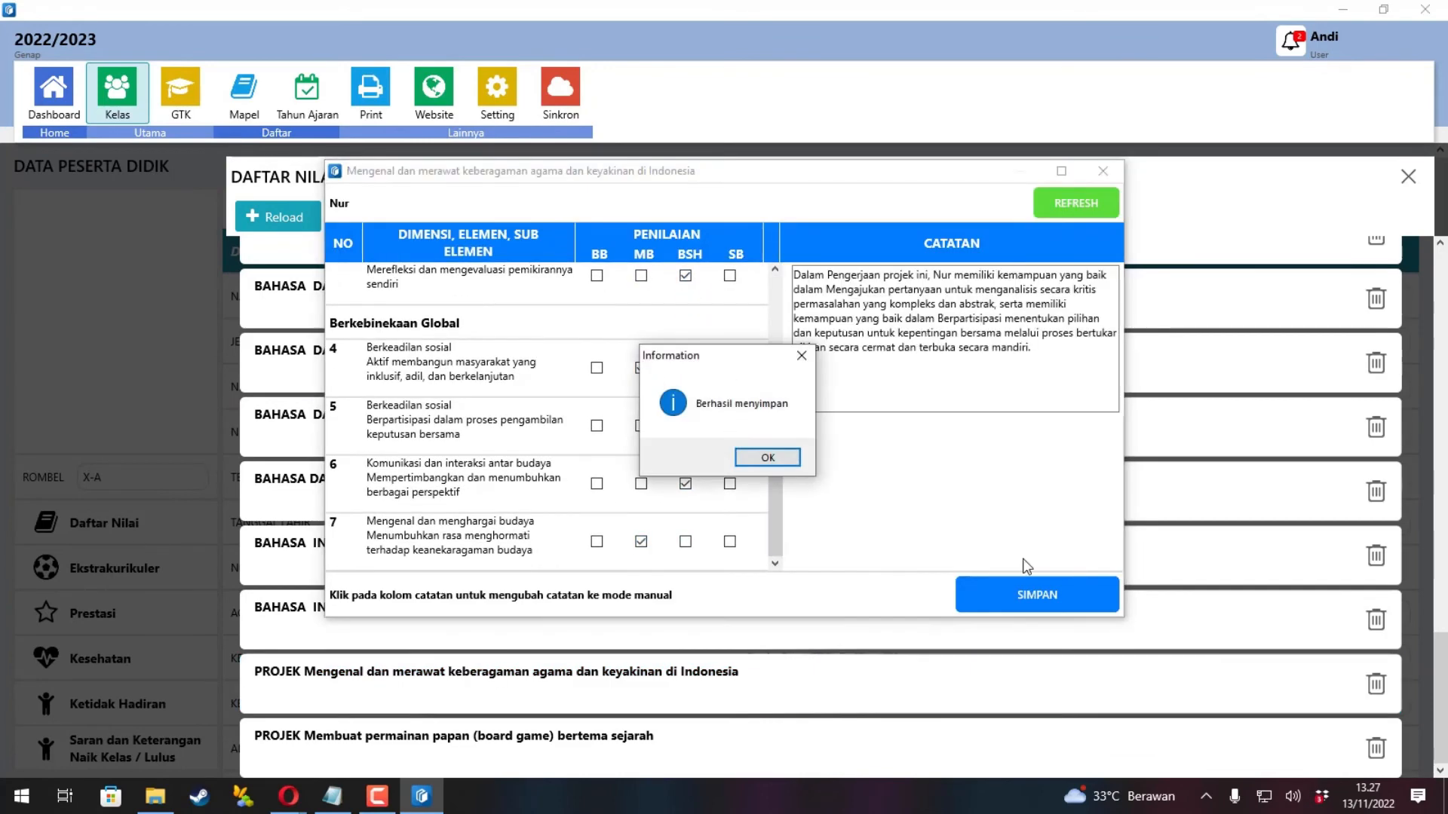
left_click(769, 455)
Rate the board-game project's sub-elements, with the Kolaborasi ones as BSH, and save.
scroll(740, 478, "down", 10)
left_click(641, 739)
left_click(686, 283)
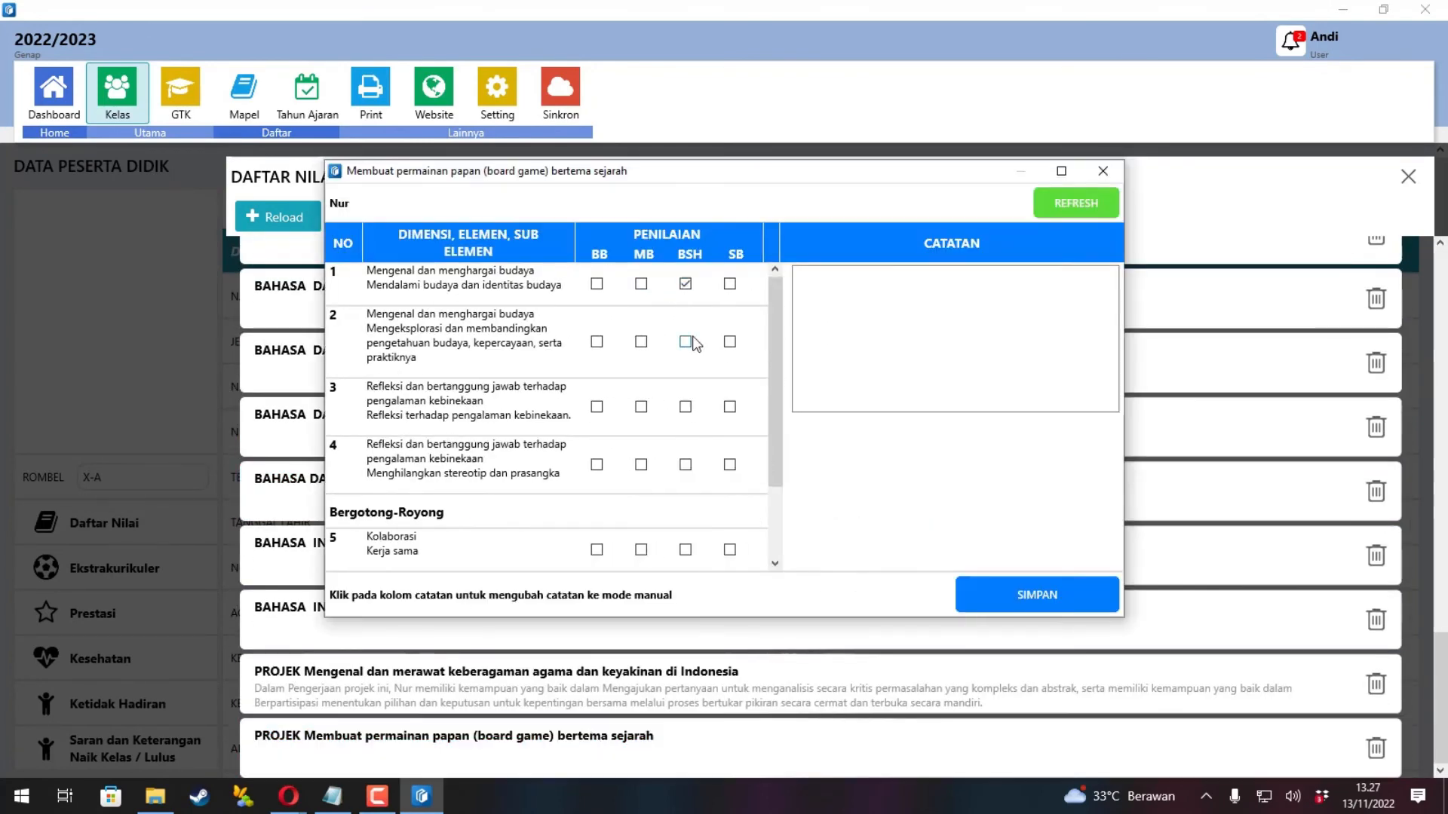
left_click(686, 341)
left_click(685, 406)
left_click(641, 465)
scroll(664, 452, "down", 2)
left_click(686, 447)
left_click(685, 497)
left_click(685, 548)
left_click(1037, 595)
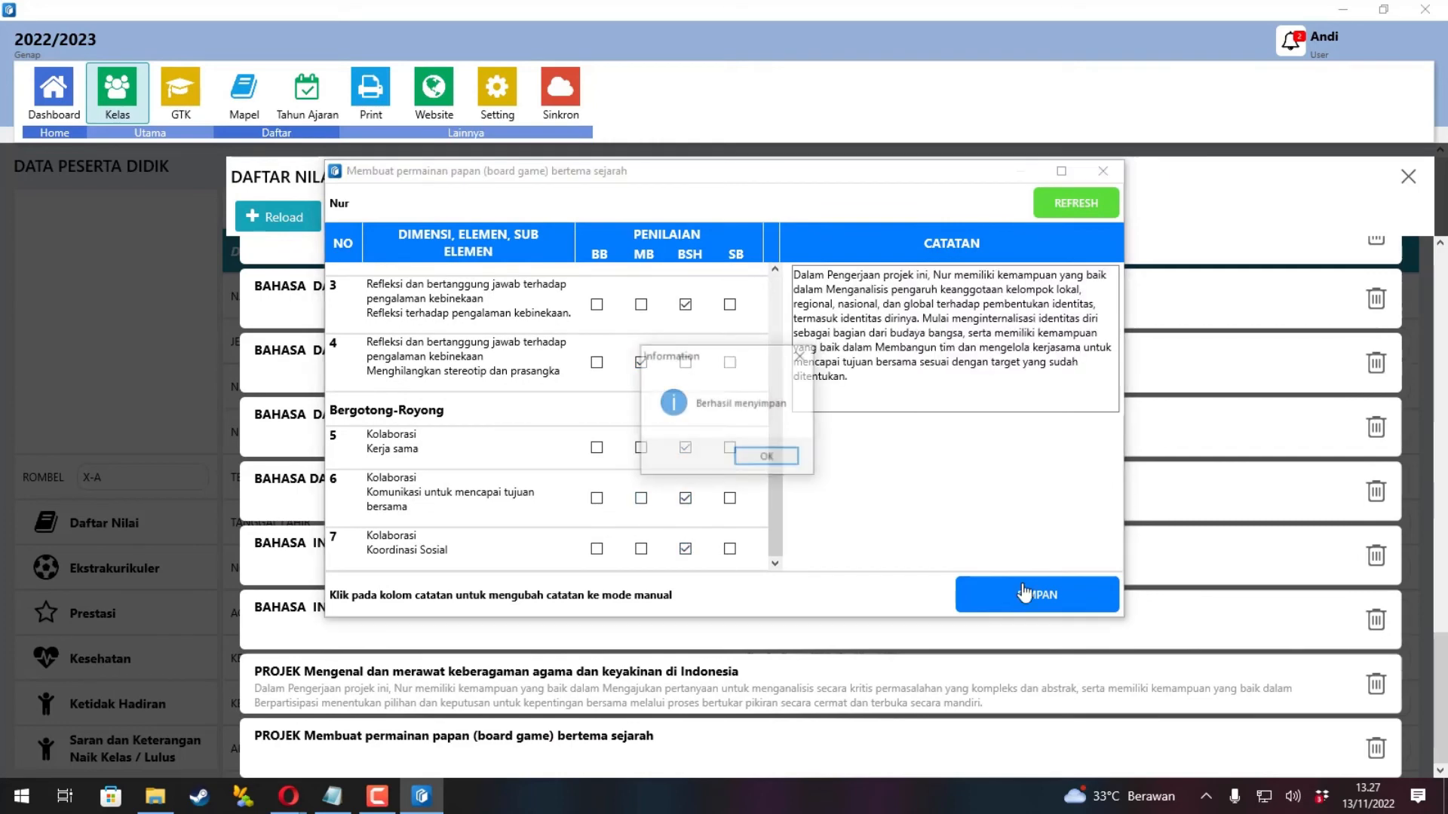
left_click(750, 455)
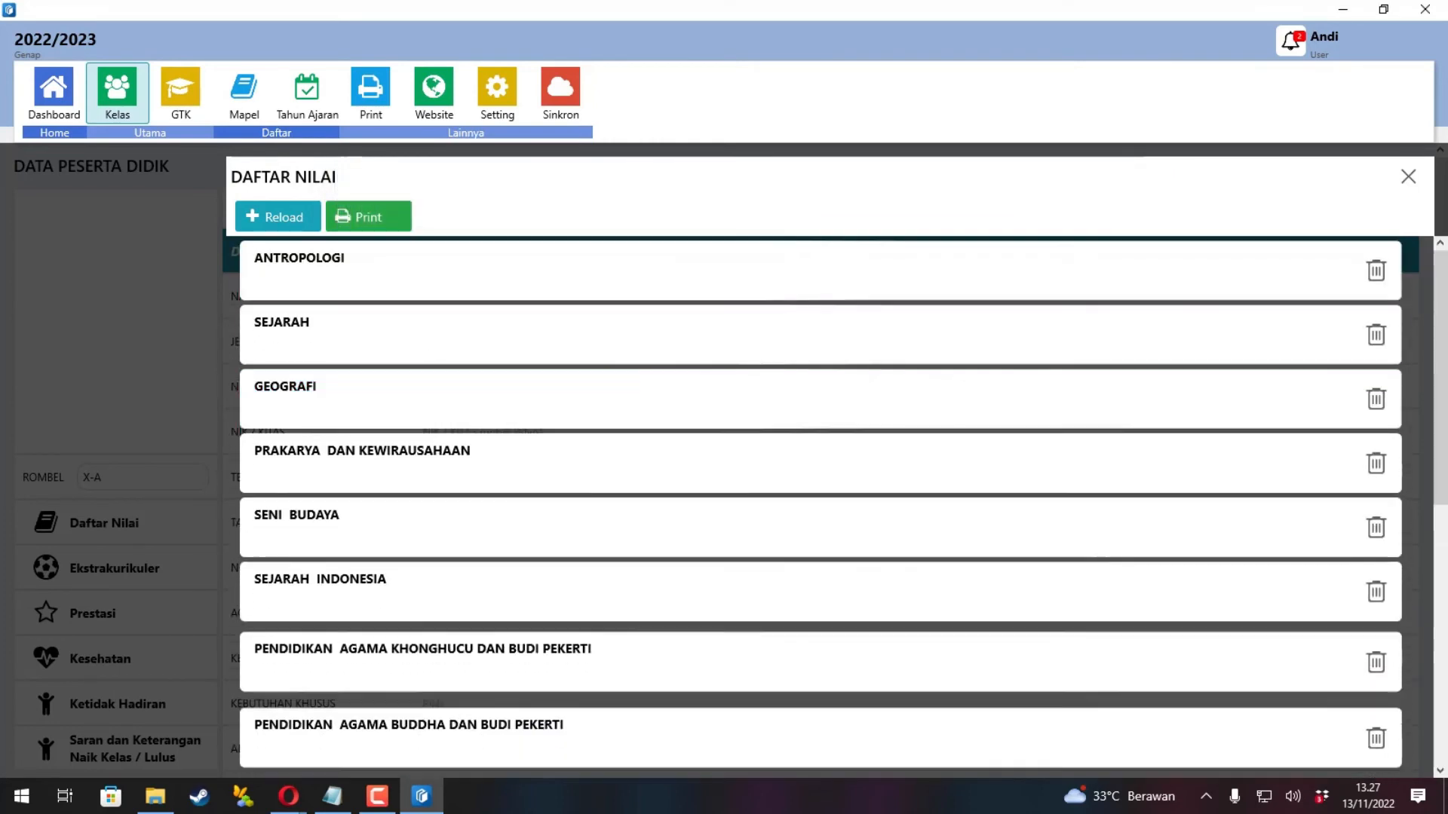
Go to the Cetak page to view the Rapor Semester print options.
scroll(424, 568, "down", 10)
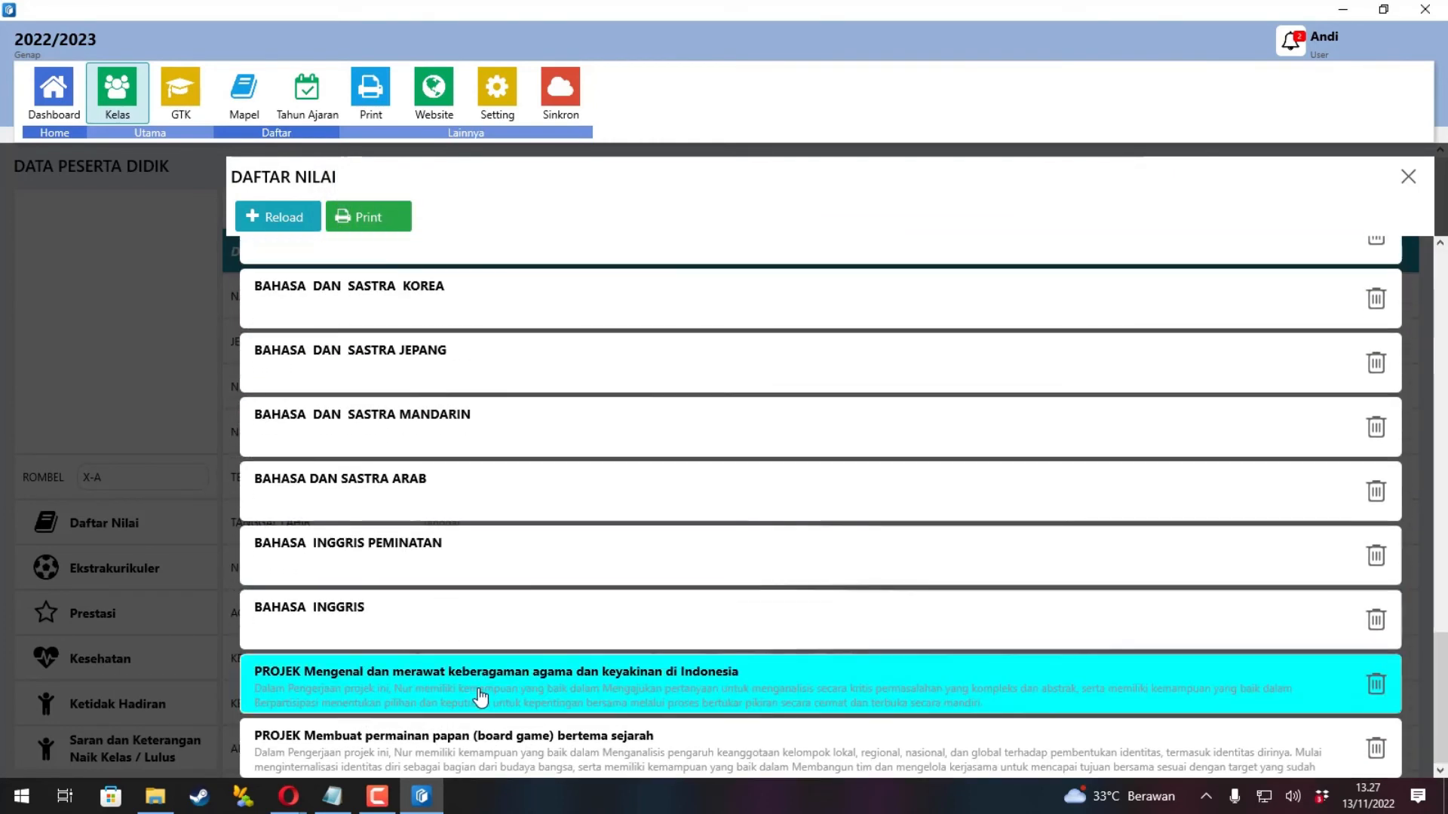
scroll(615, 641, "up", 1)
scroll(614, 641, "up", 5)
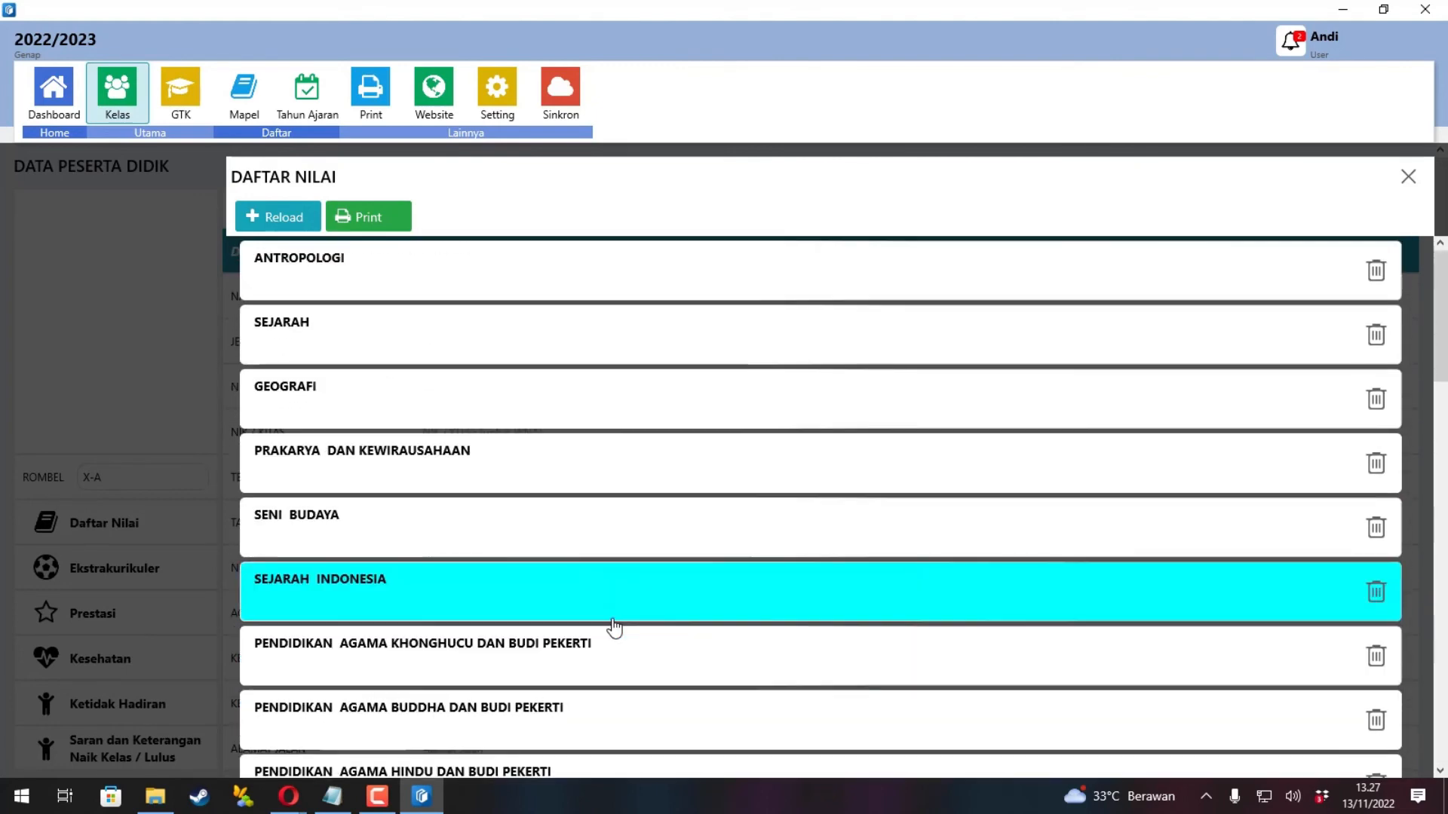
left_click(366, 86)
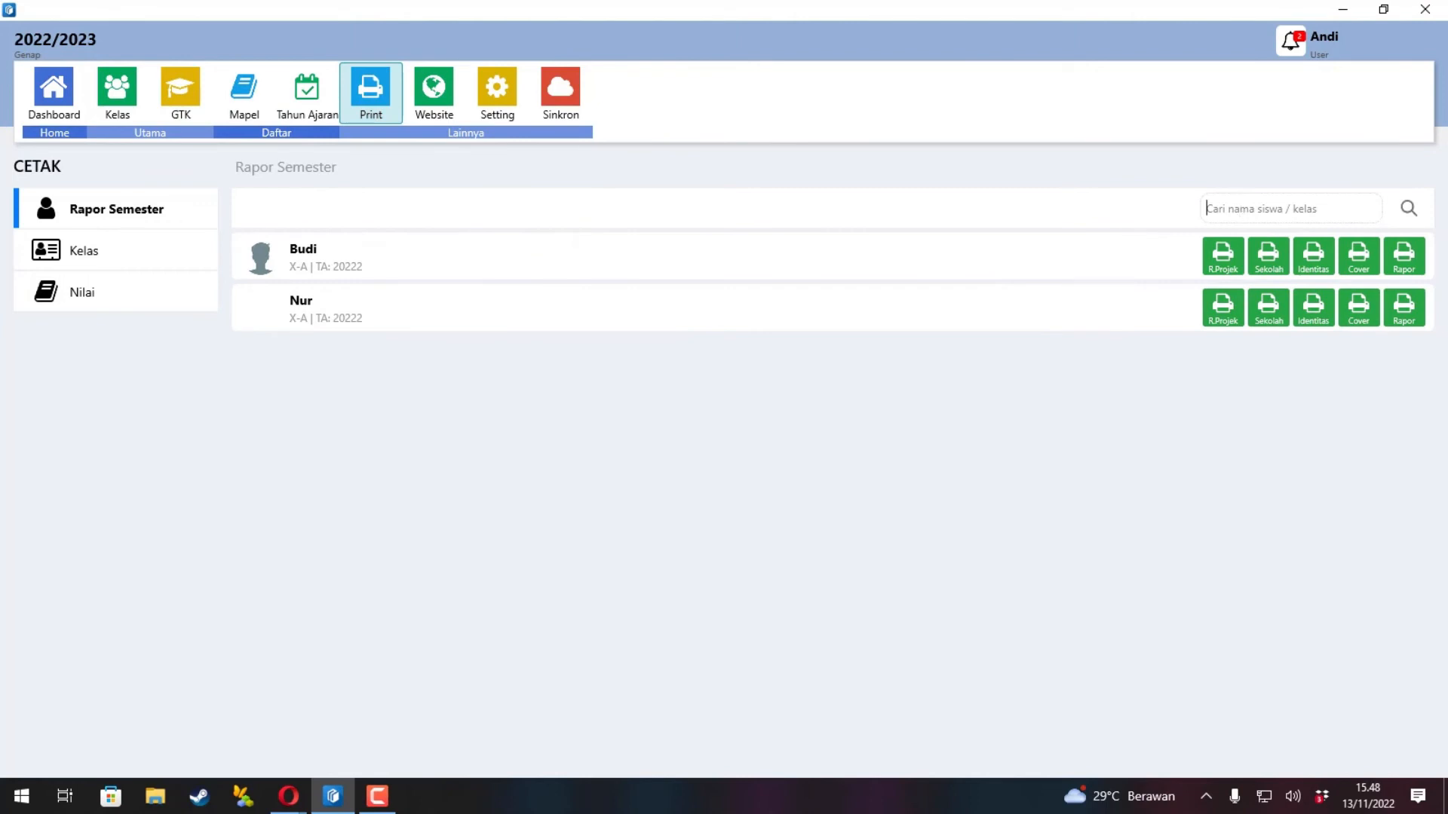
Filter the report list to class X-A, review the first student's three-page P5 project report, then open the second student's.
type("X-A")
left_click(1412, 212)
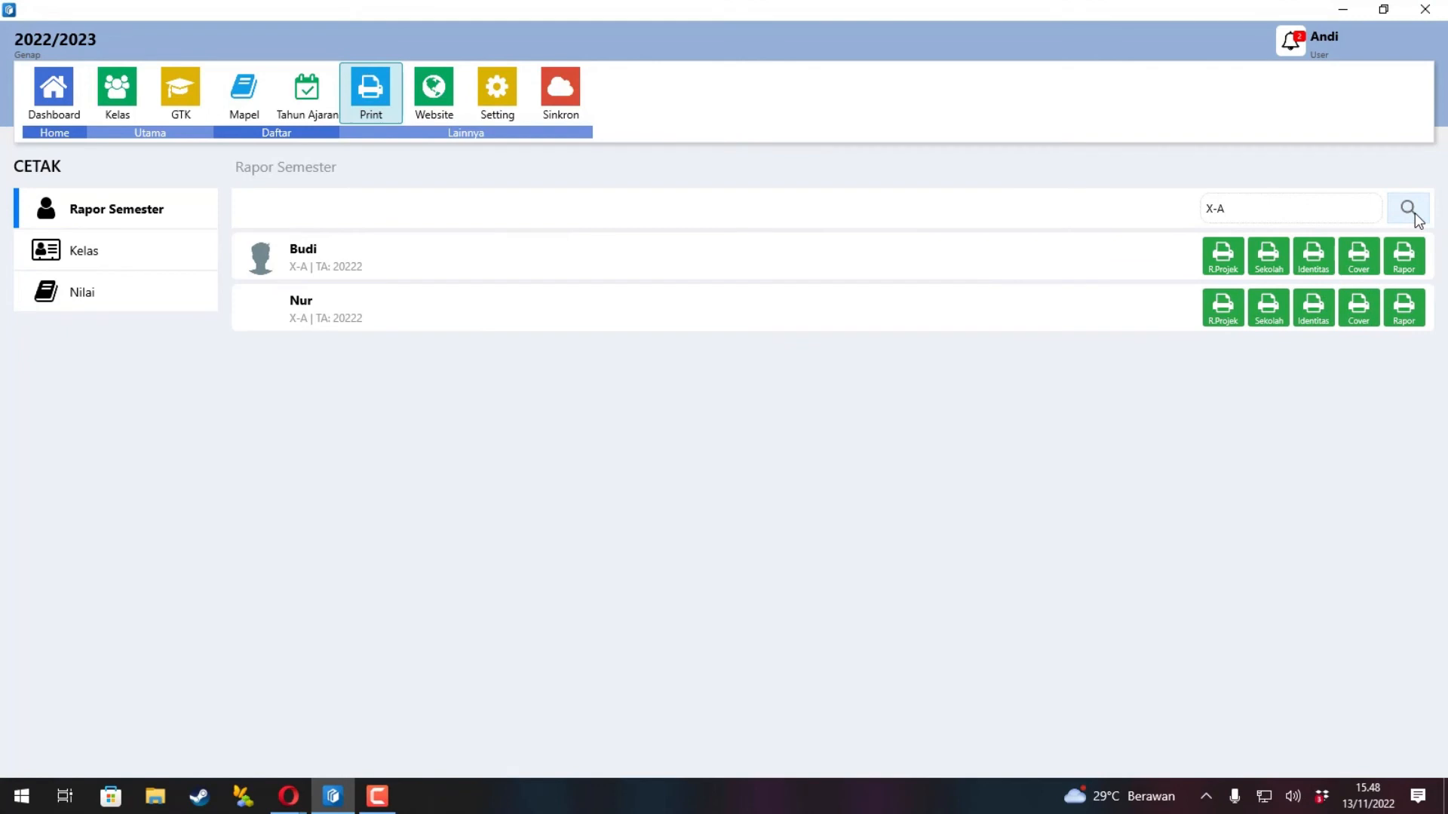
left_click(1223, 256)
scroll(1101, 302, "down", 8)
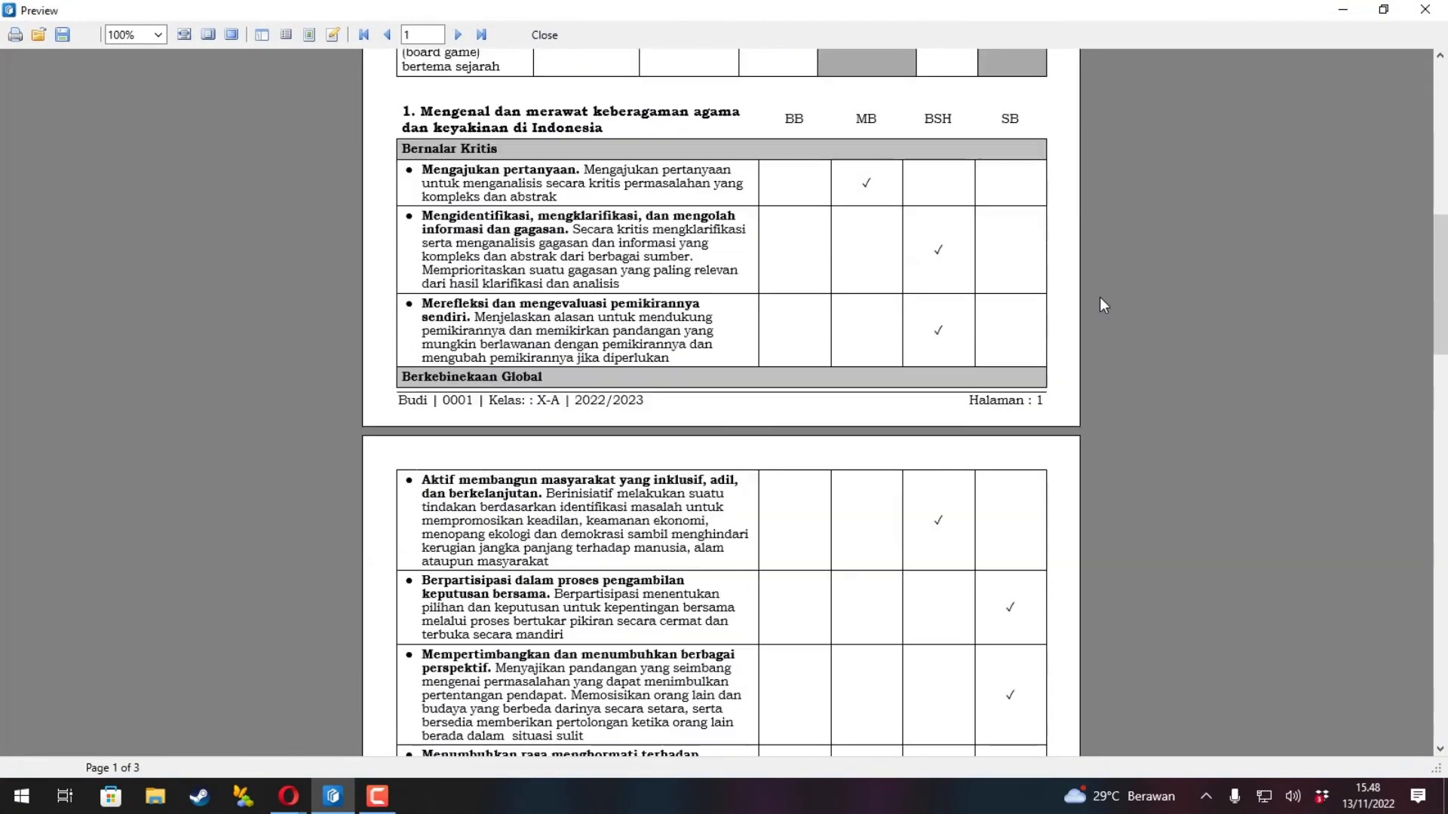
scroll(1099, 297, "down", 15)
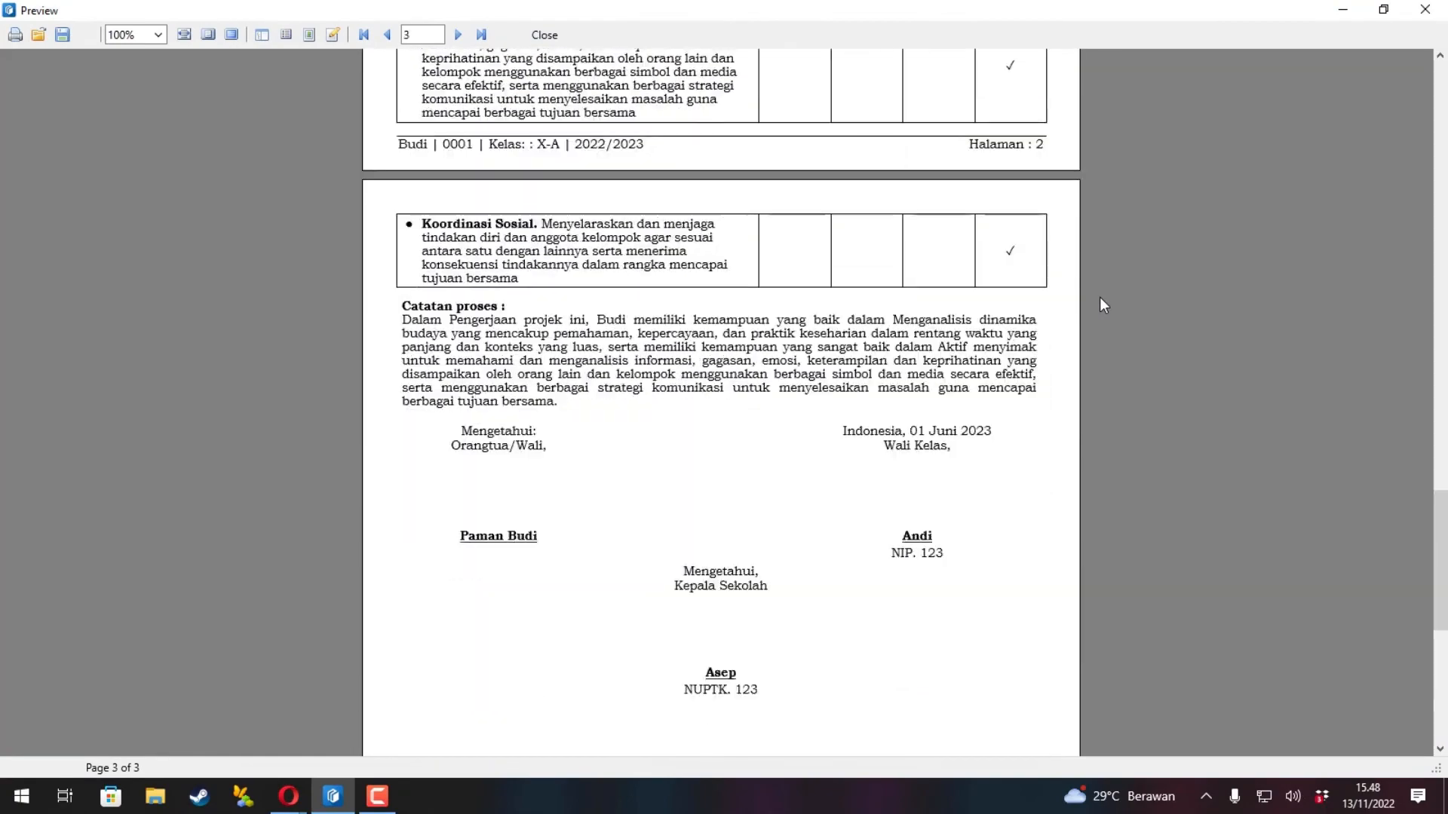
scroll(1099, 297, "up", 20)
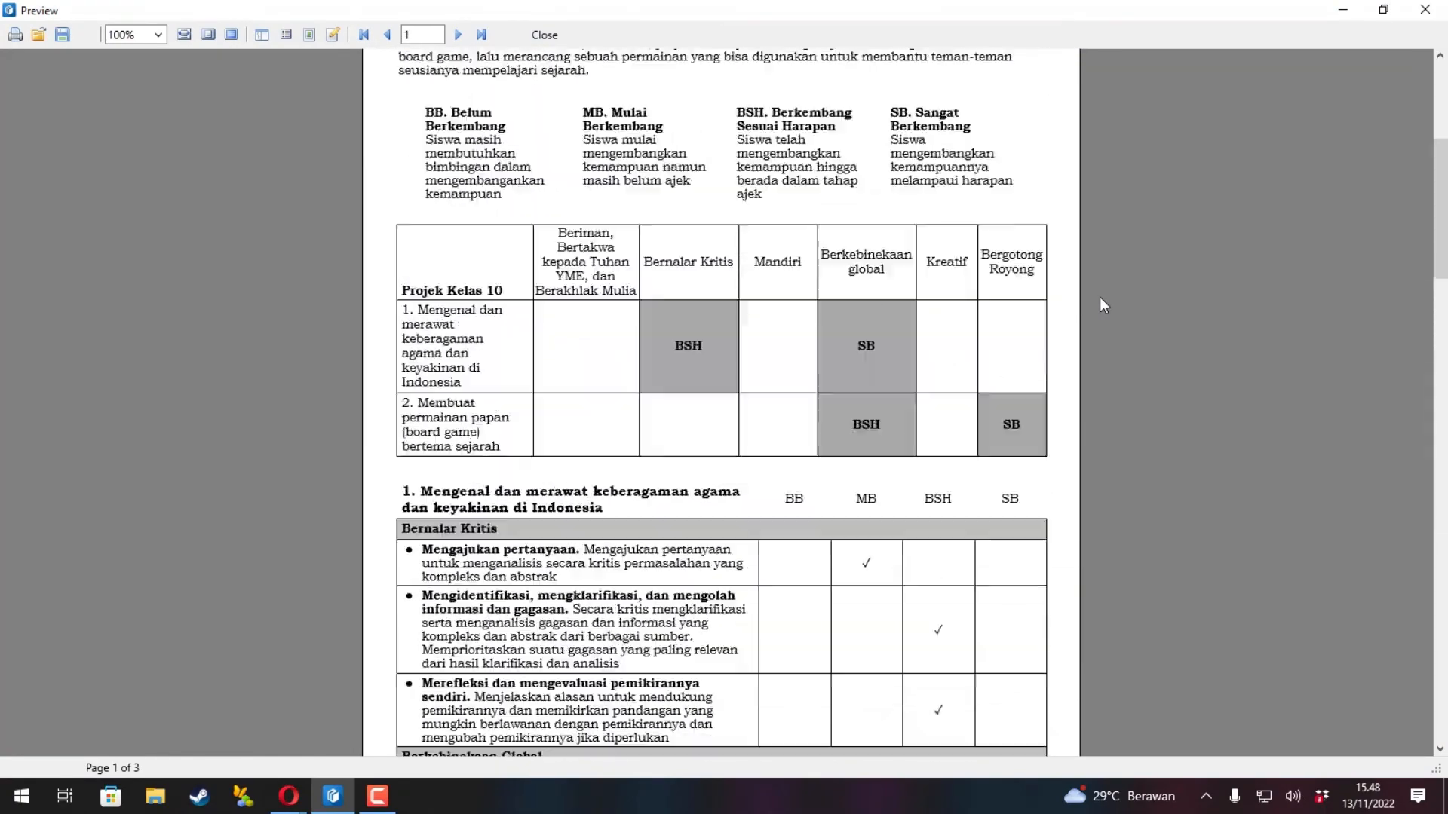
scroll(1099, 297, "up", 5)
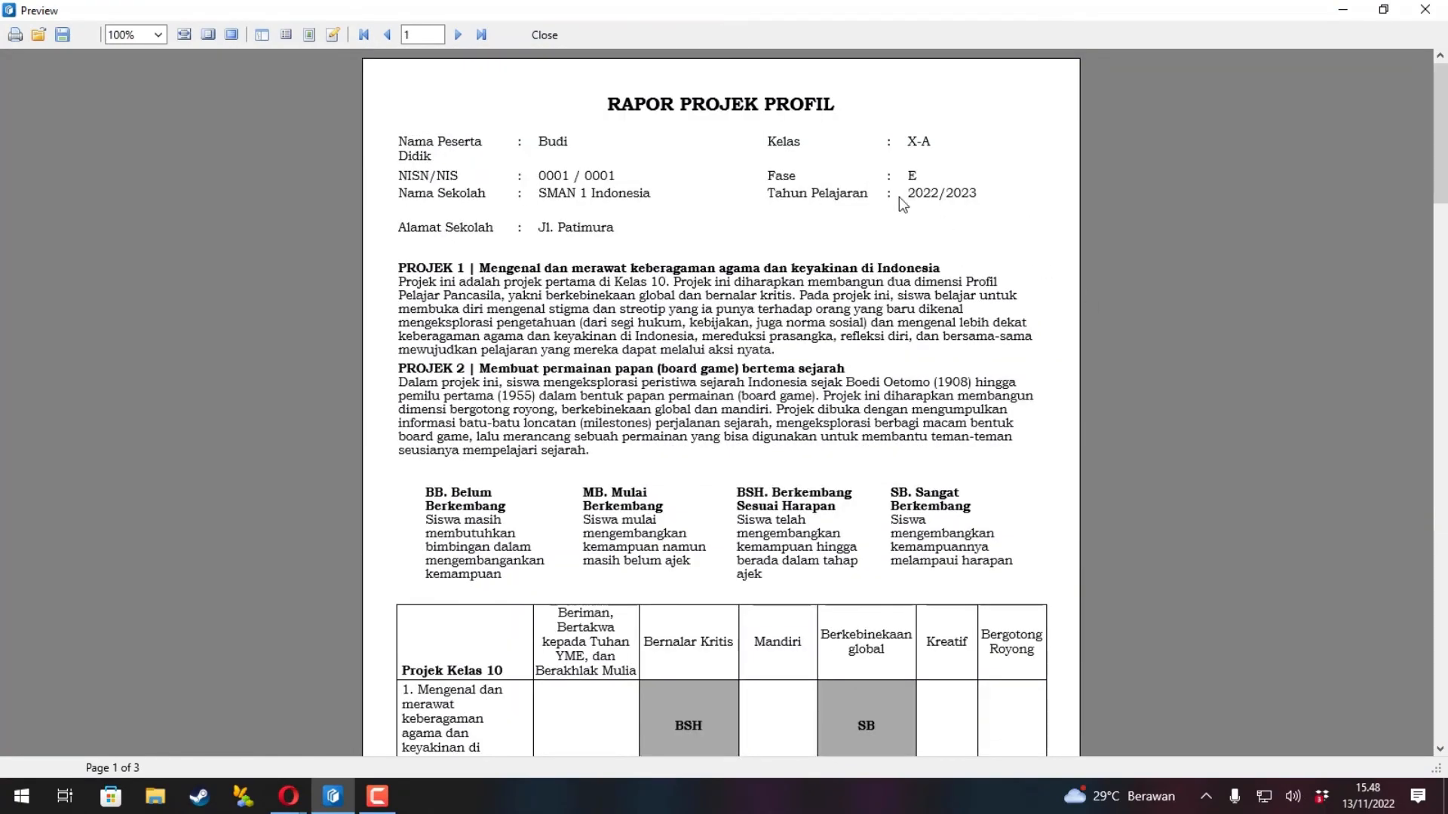
left_click(549, 34)
left_click(1225, 305)
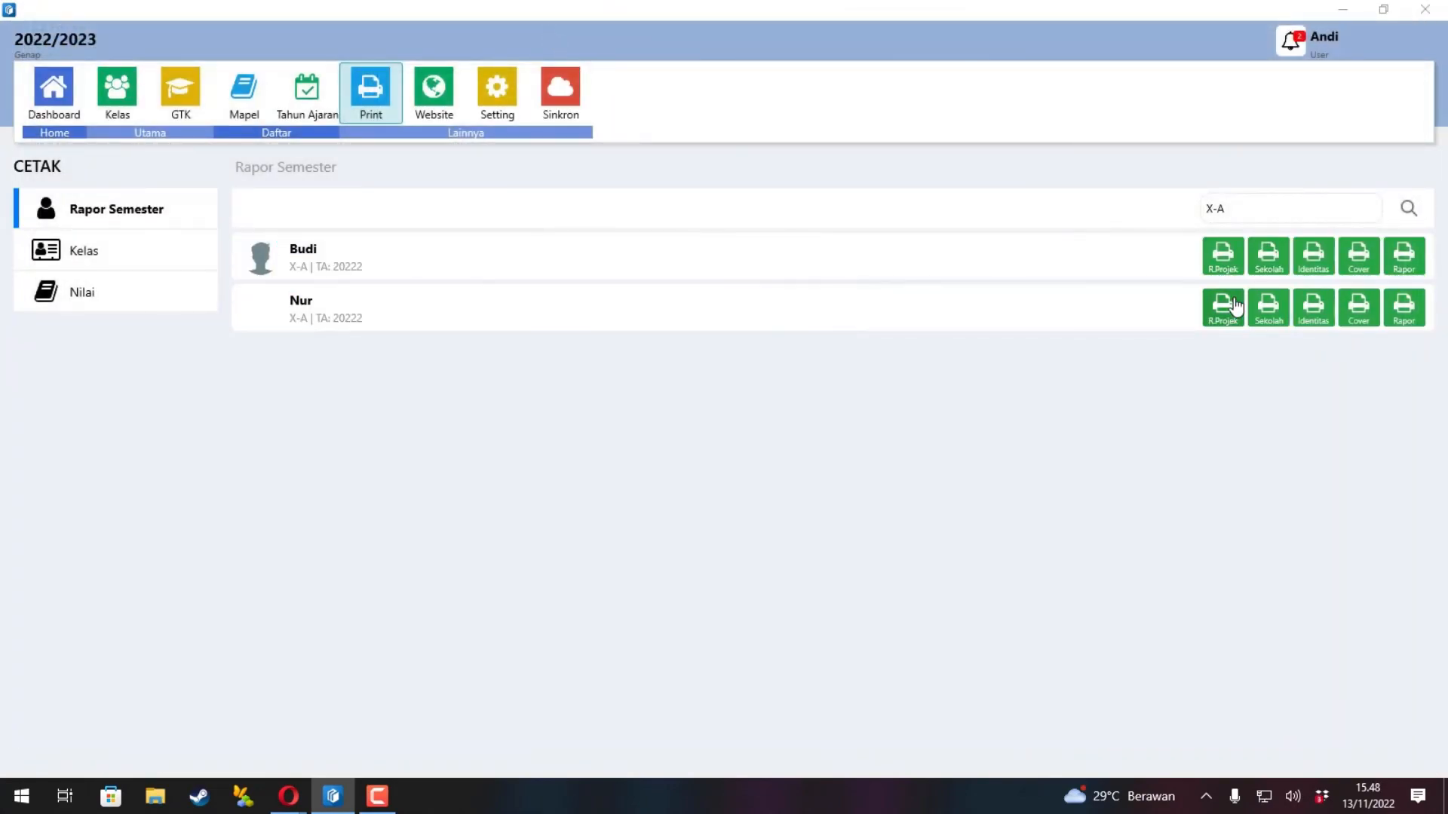
Finish reviewing the second student's project report, then preview the first student's school cover and identity page.
scroll(1005, 300, "down", 20)
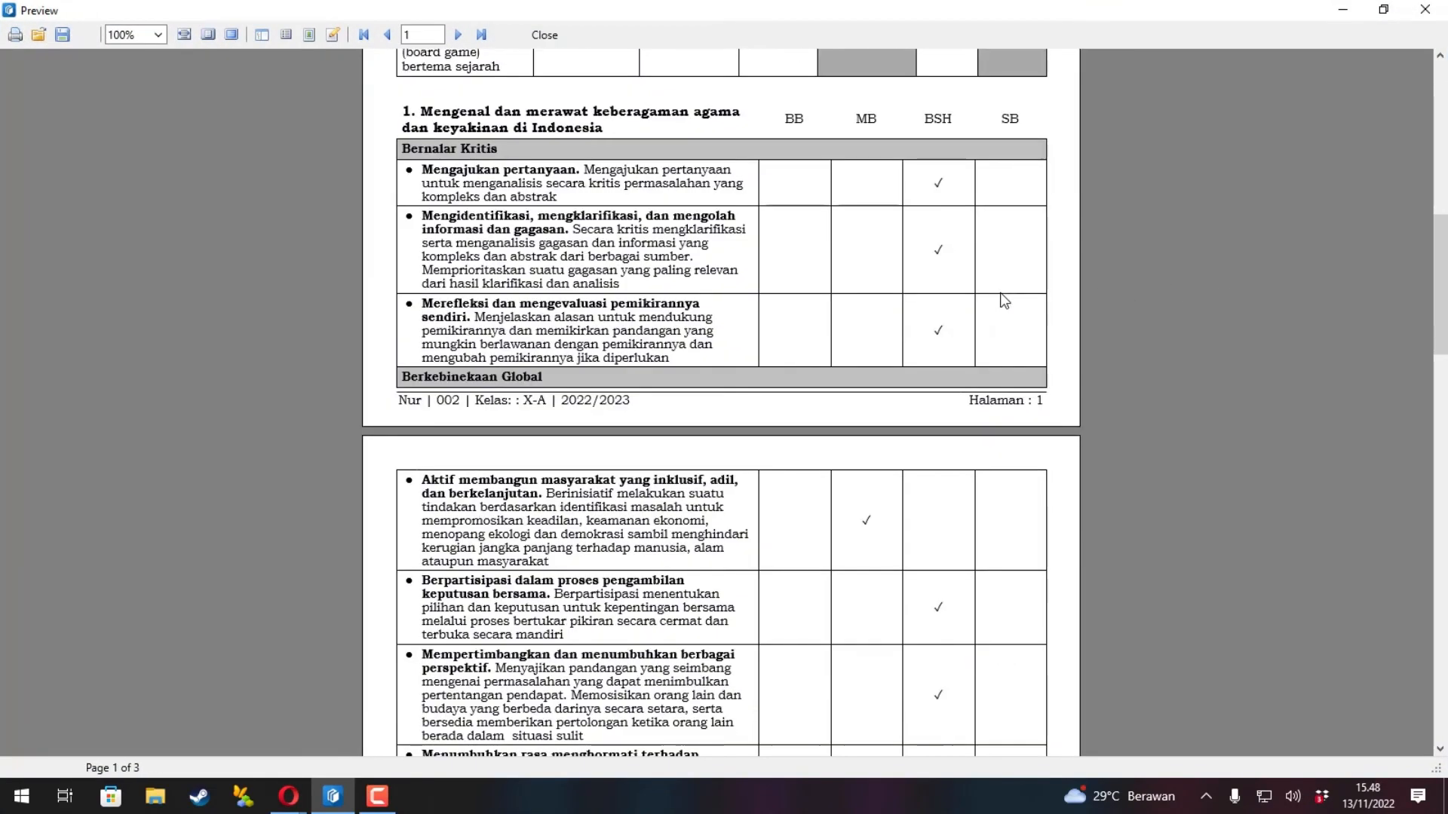
scroll(1005, 301, "down", 2)
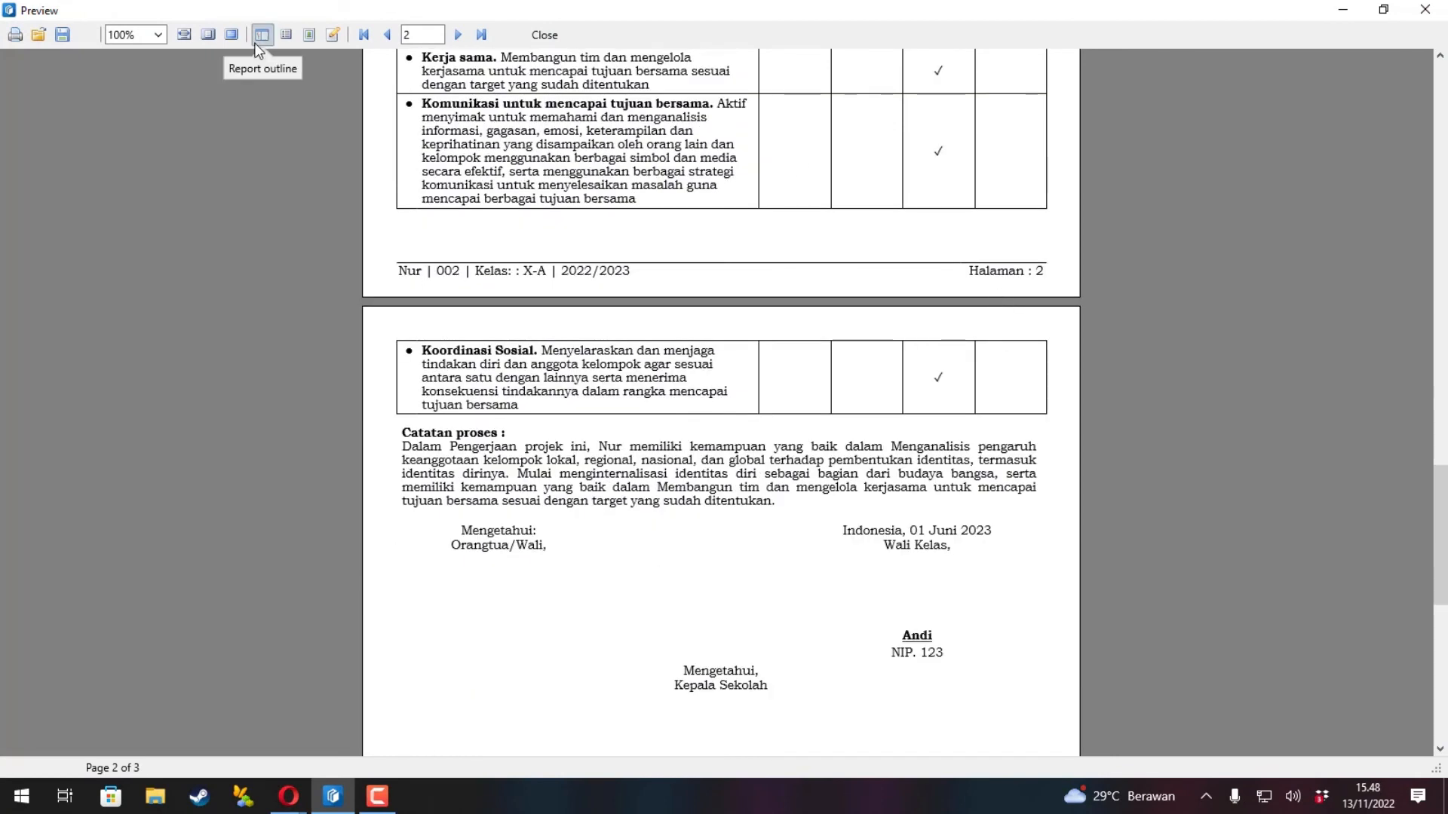
left_click(545, 35)
left_click(1270, 255)
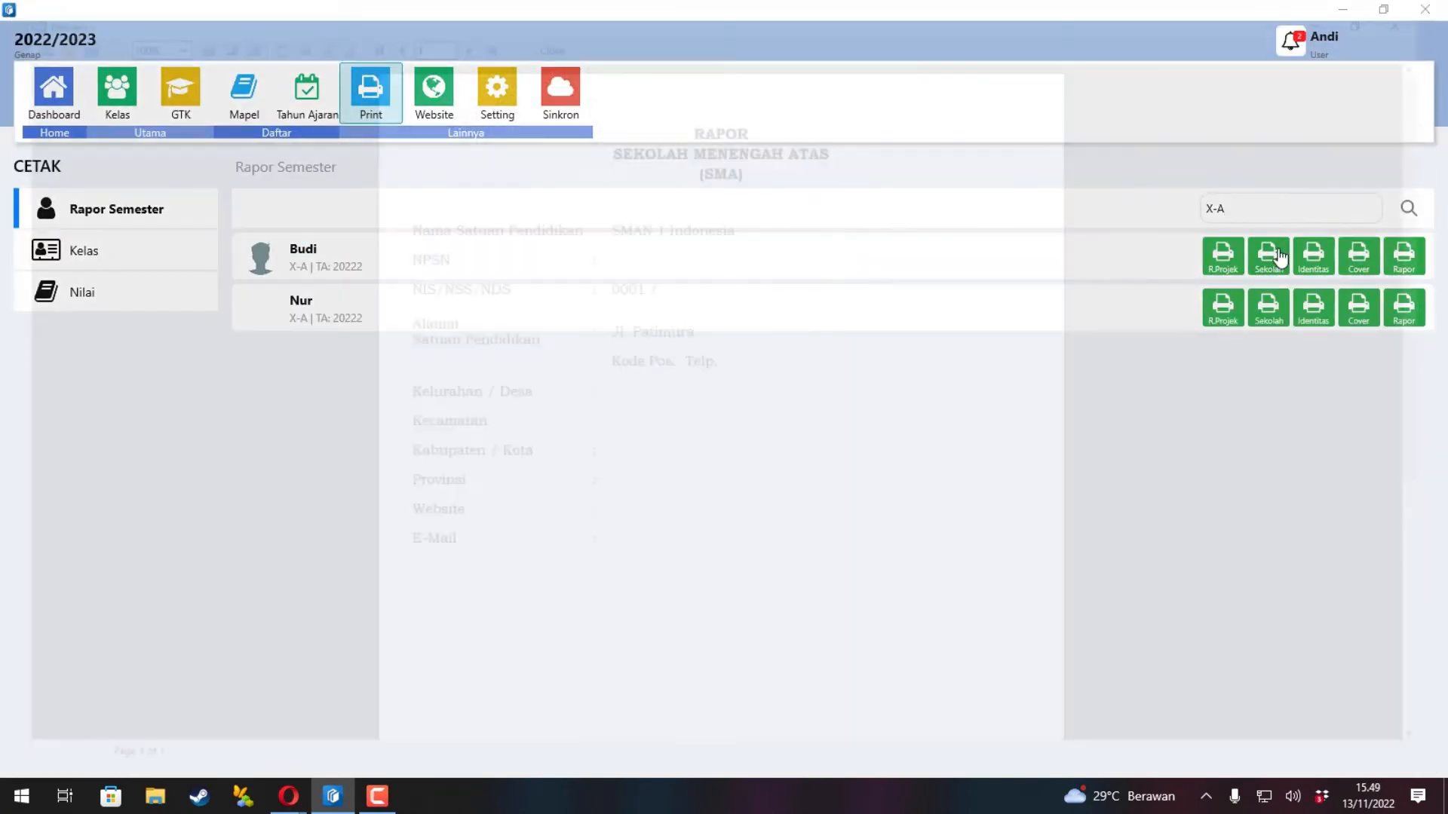
left_click(545, 36)
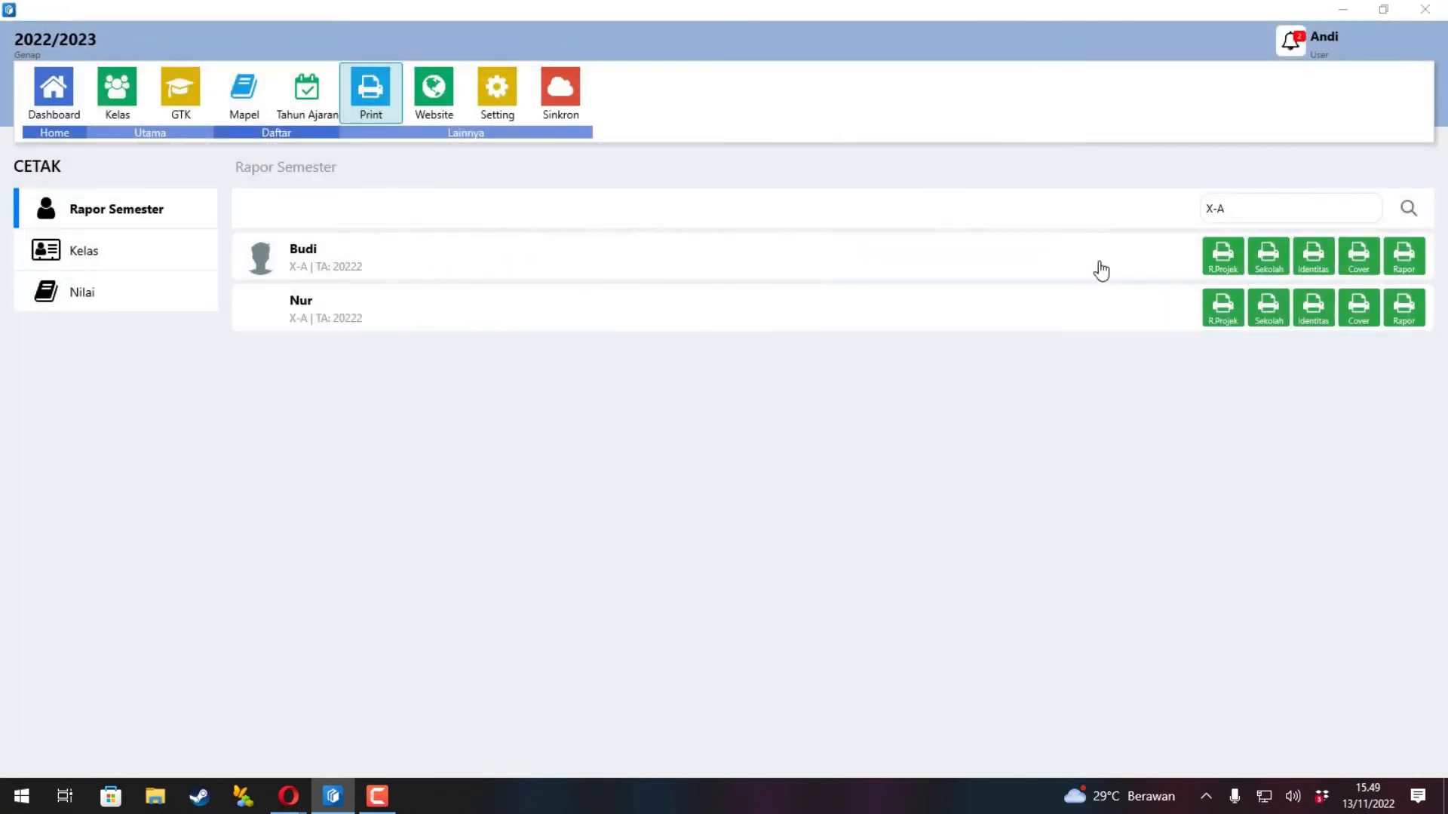
left_click(1321, 258)
scroll(743, 209, "down", 5)
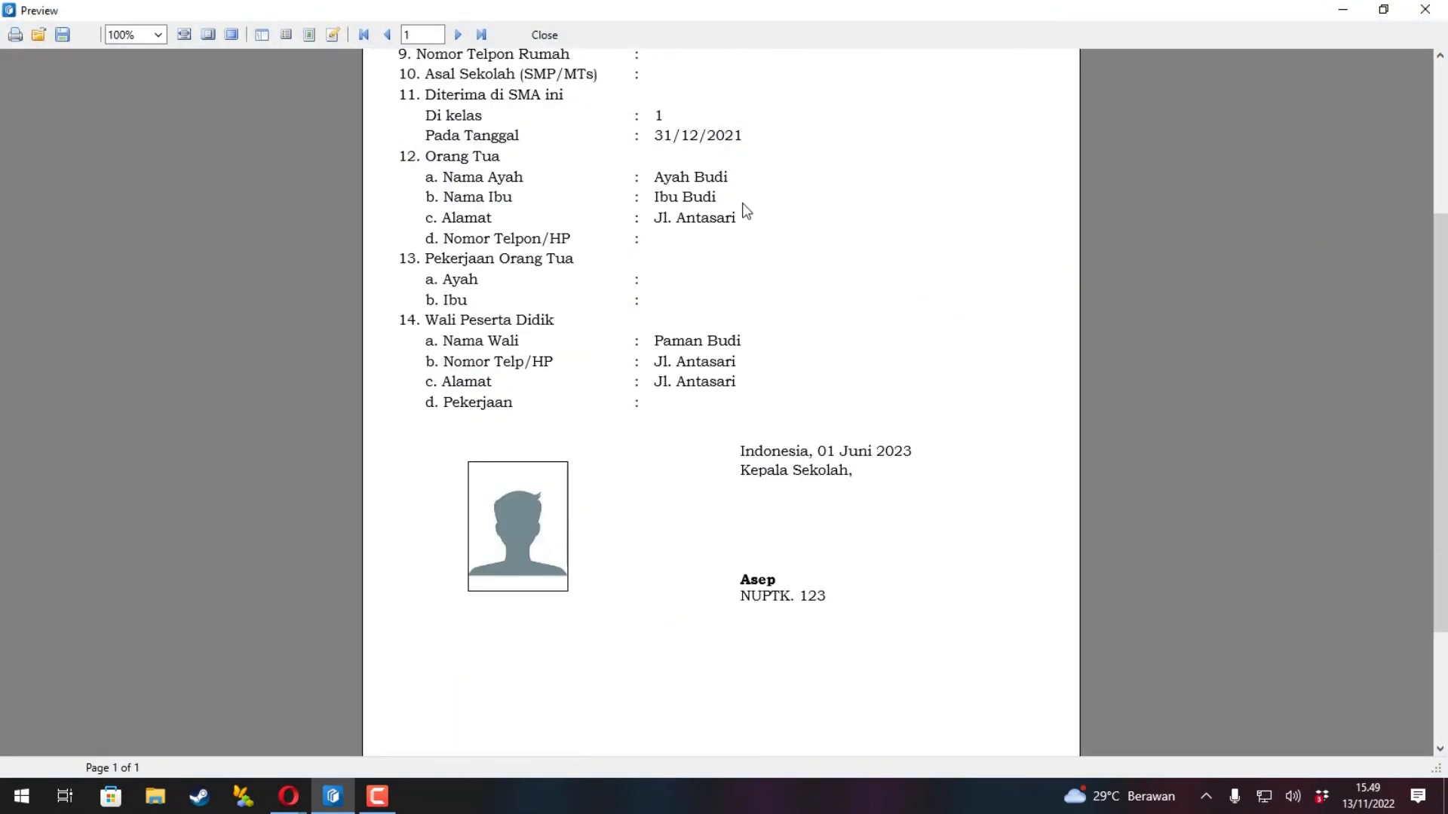
scroll(744, 204, "up", 6)
left_click(536, 35)
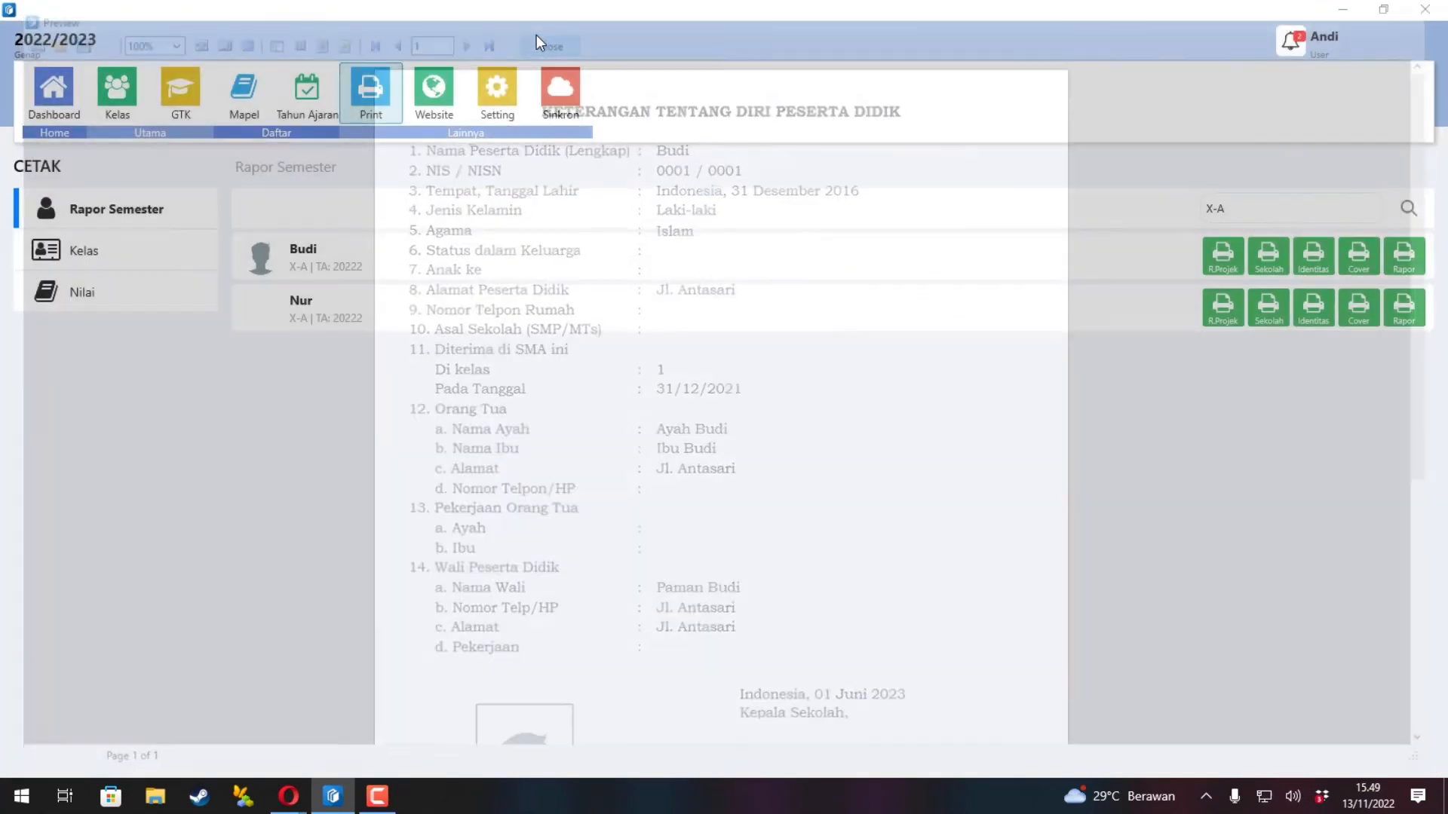
Re-check the first student's school report cover and review their semester report card.
left_click(1256, 260)
scroll(1017, 273, "down", 3)
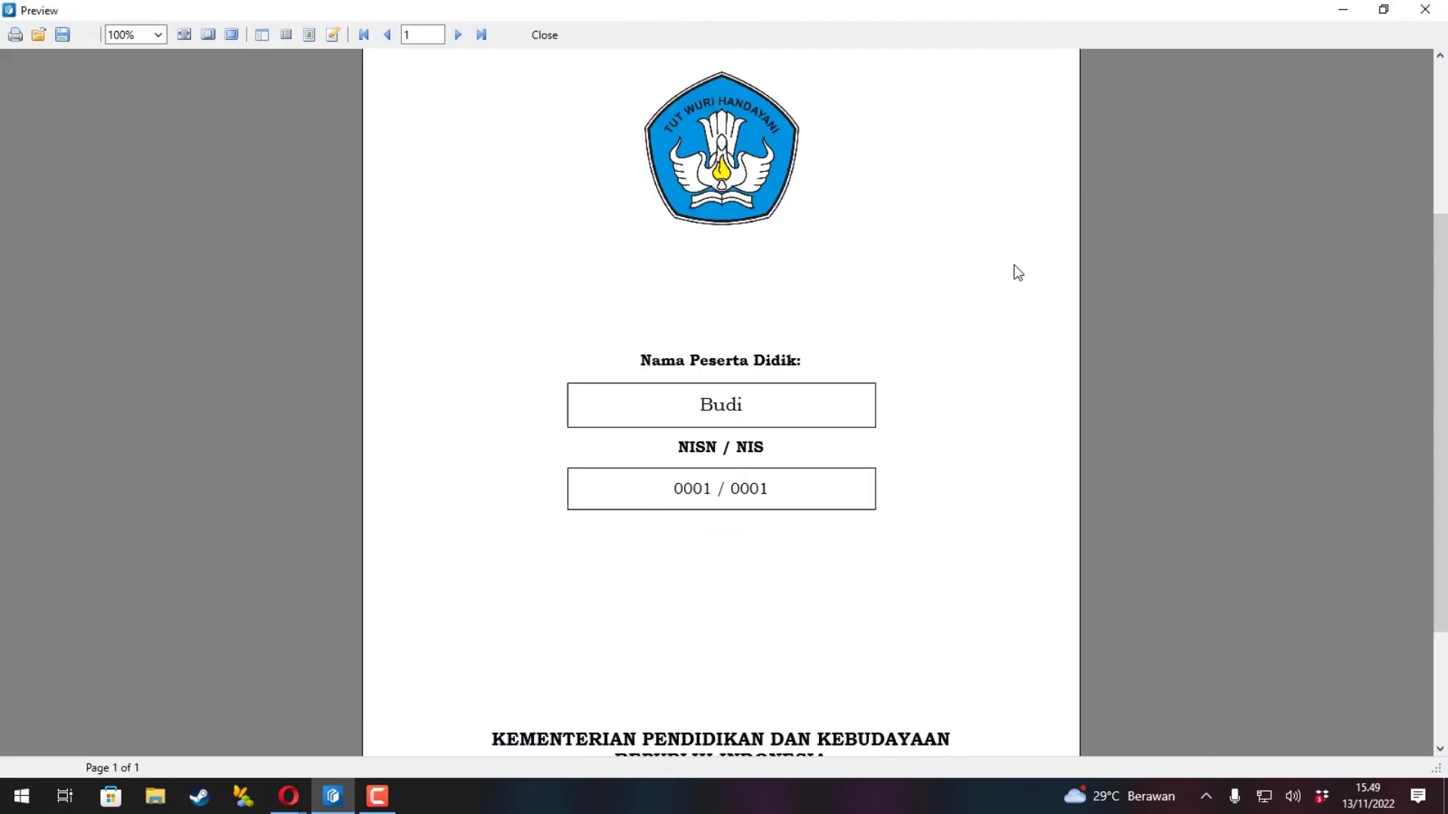
scroll(1018, 273, "up", 3)
left_click(544, 35)
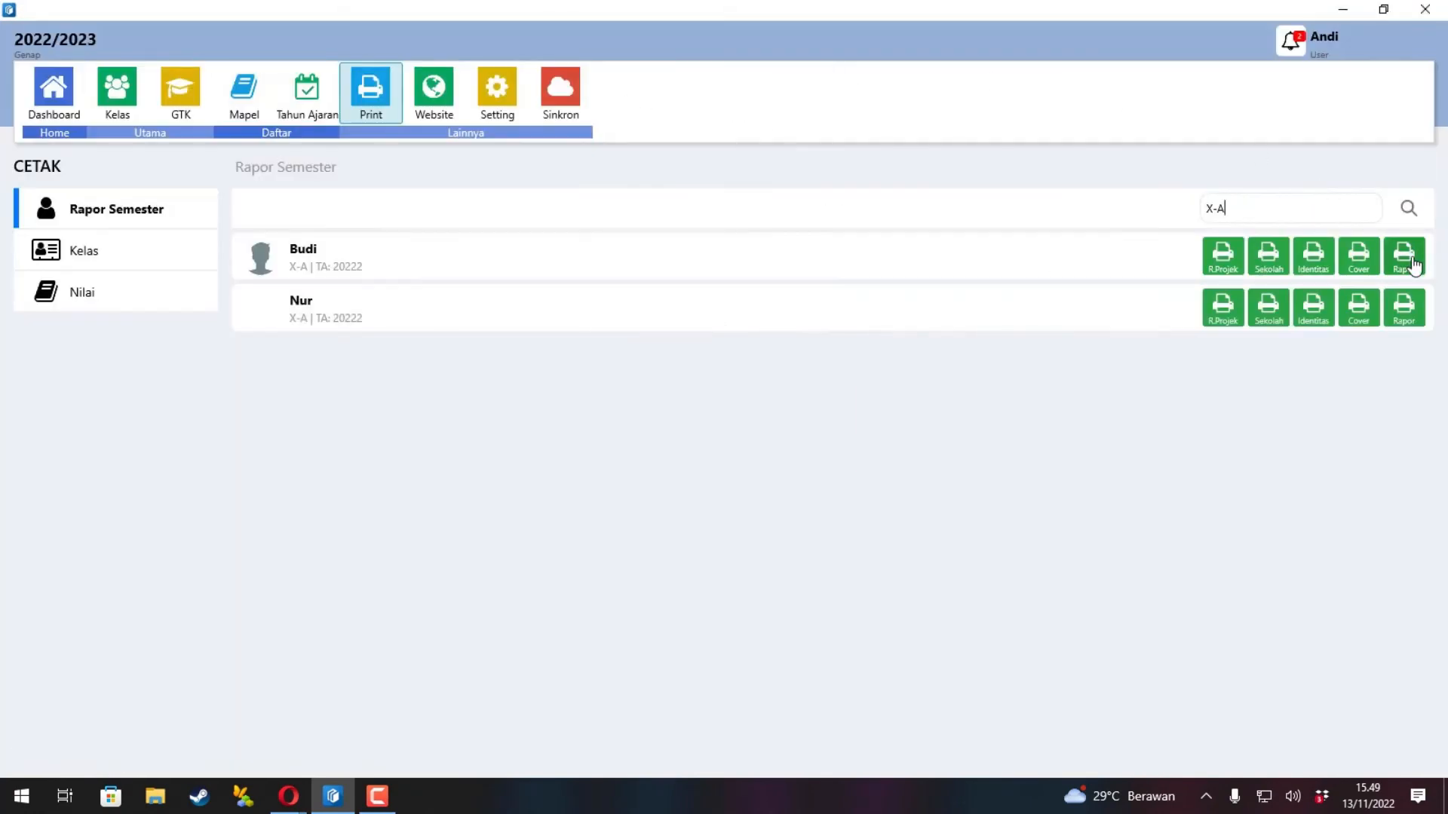
left_click(1407, 259)
scroll(1160, 341, "down", 15)
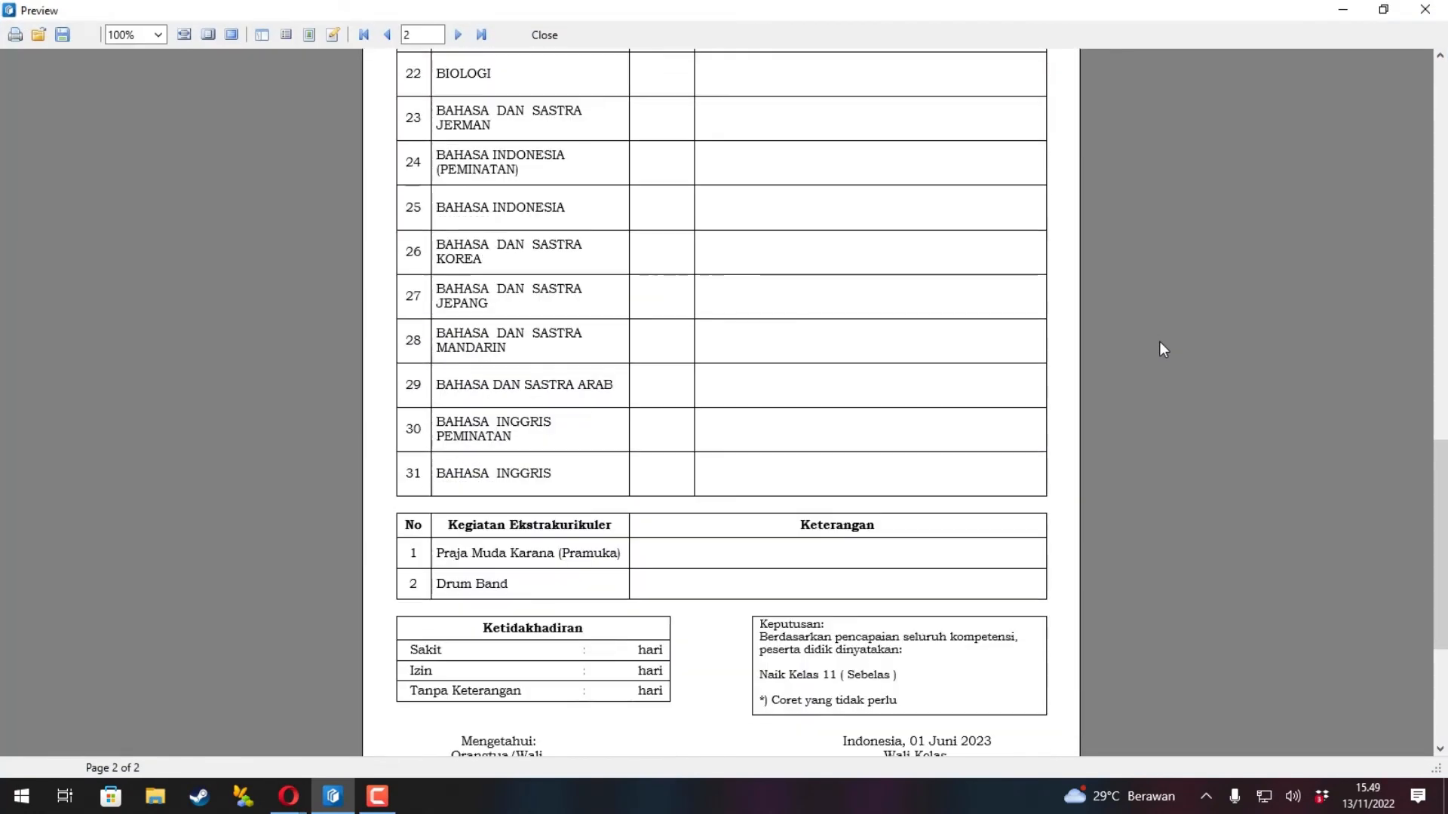
scroll(1160, 348, "up", 15)
left_click(544, 35)
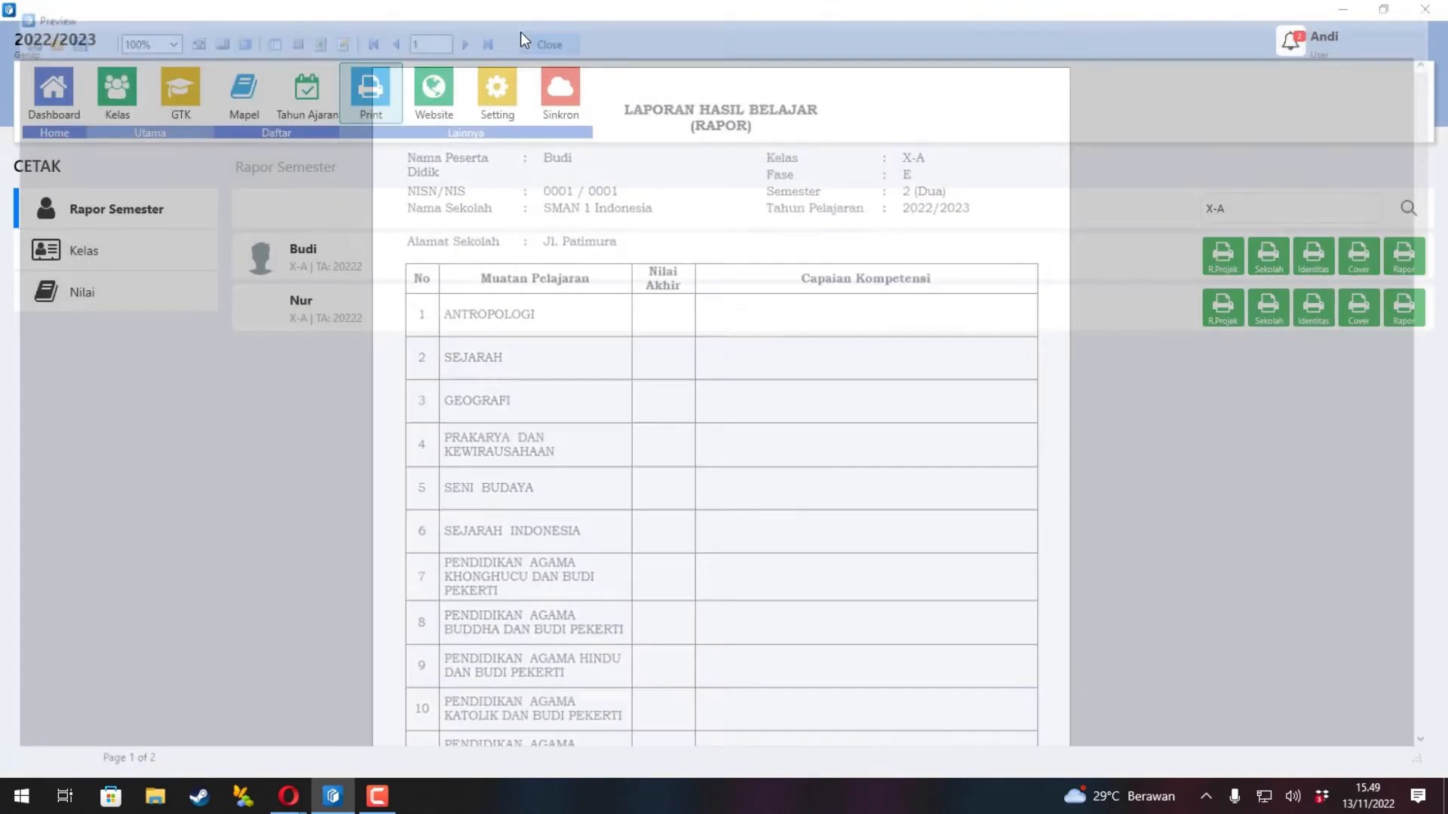
Export class X-A's DAFTAR KUMPULAN NILAI grade sheet to Excel and close it without saving.
left_click(165, 259)
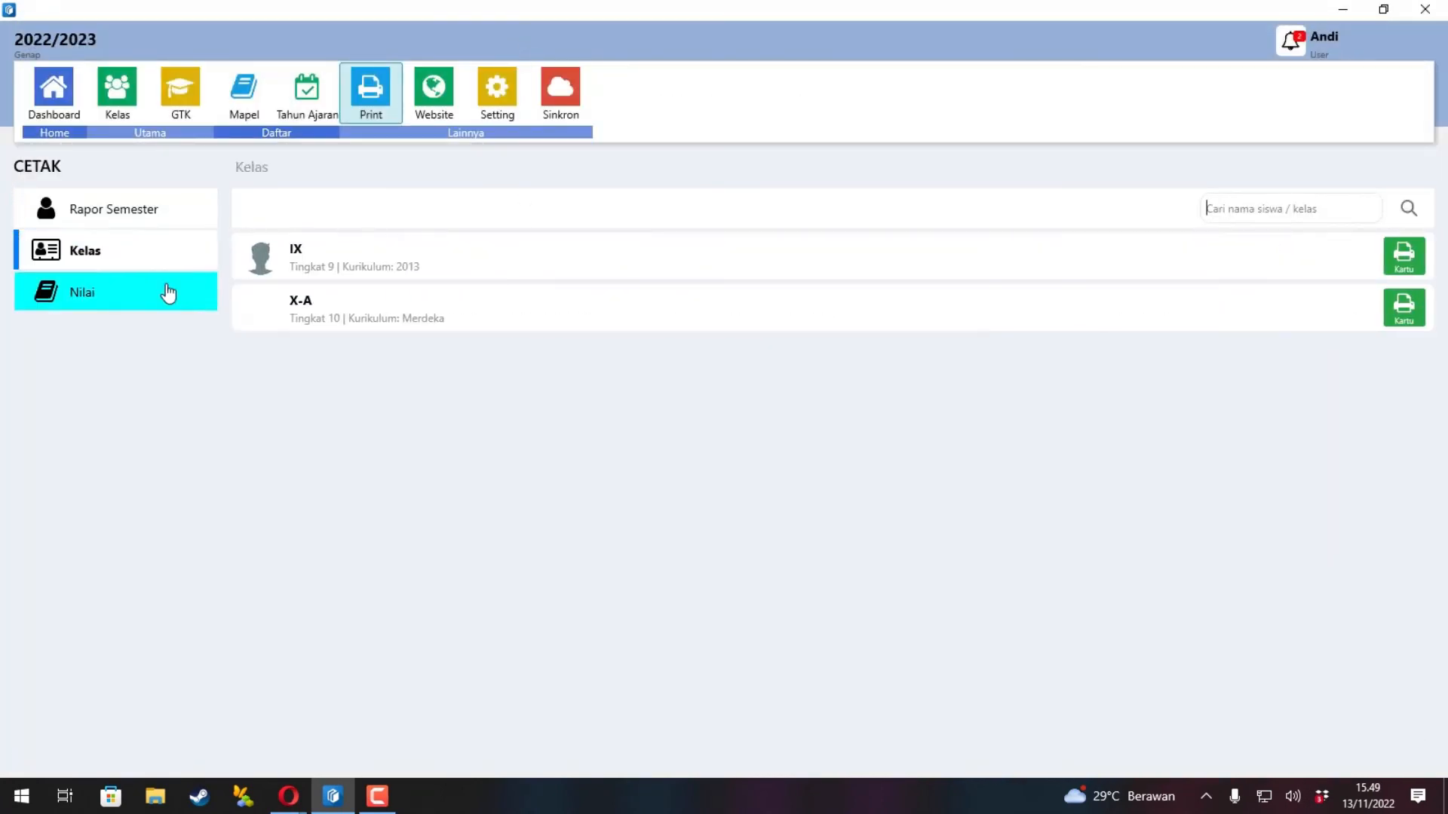
left_click(167, 292)
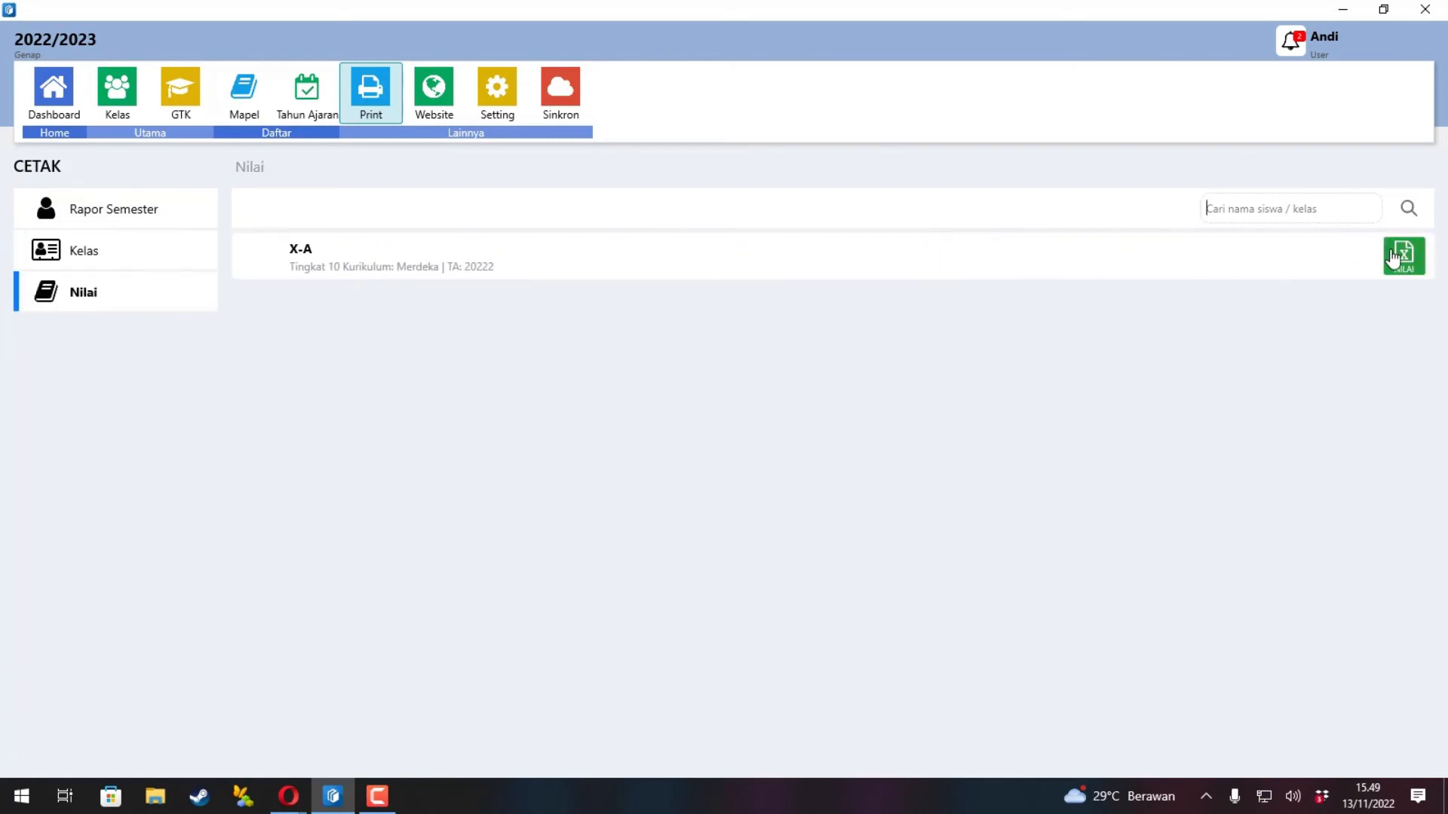
left_click(1394, 259)
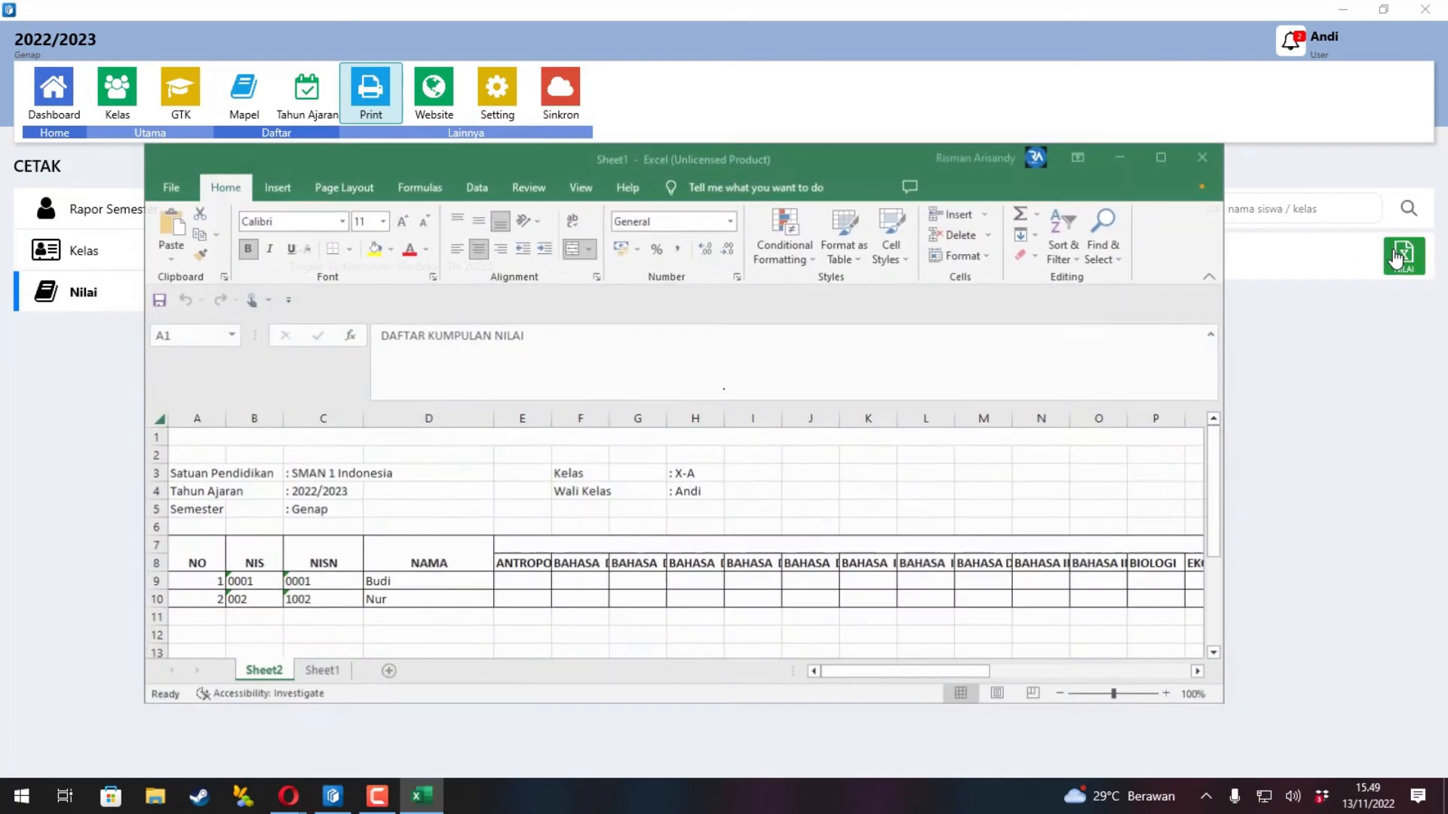
left_click(1206, 155)
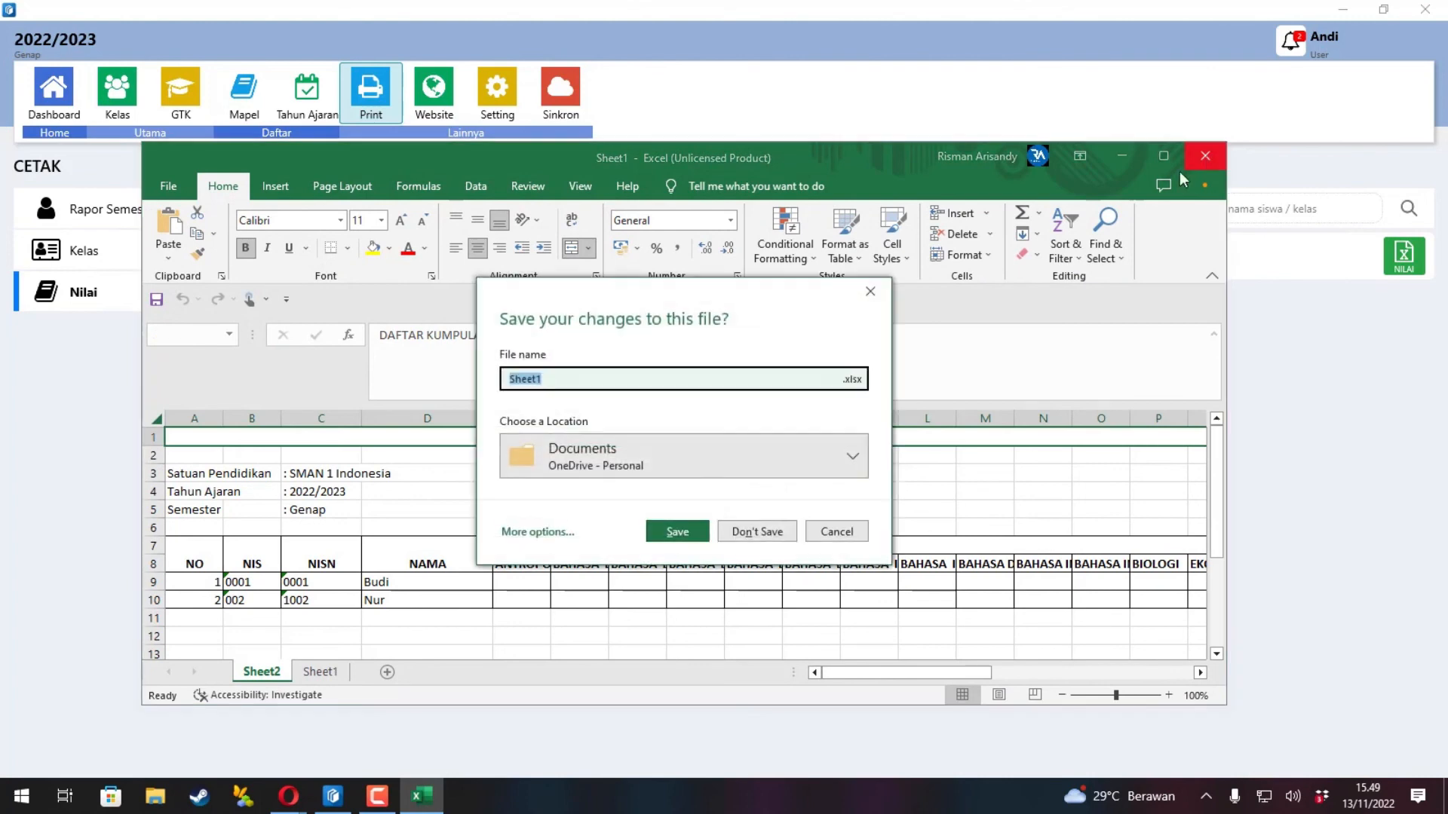
left_click(745, 528)
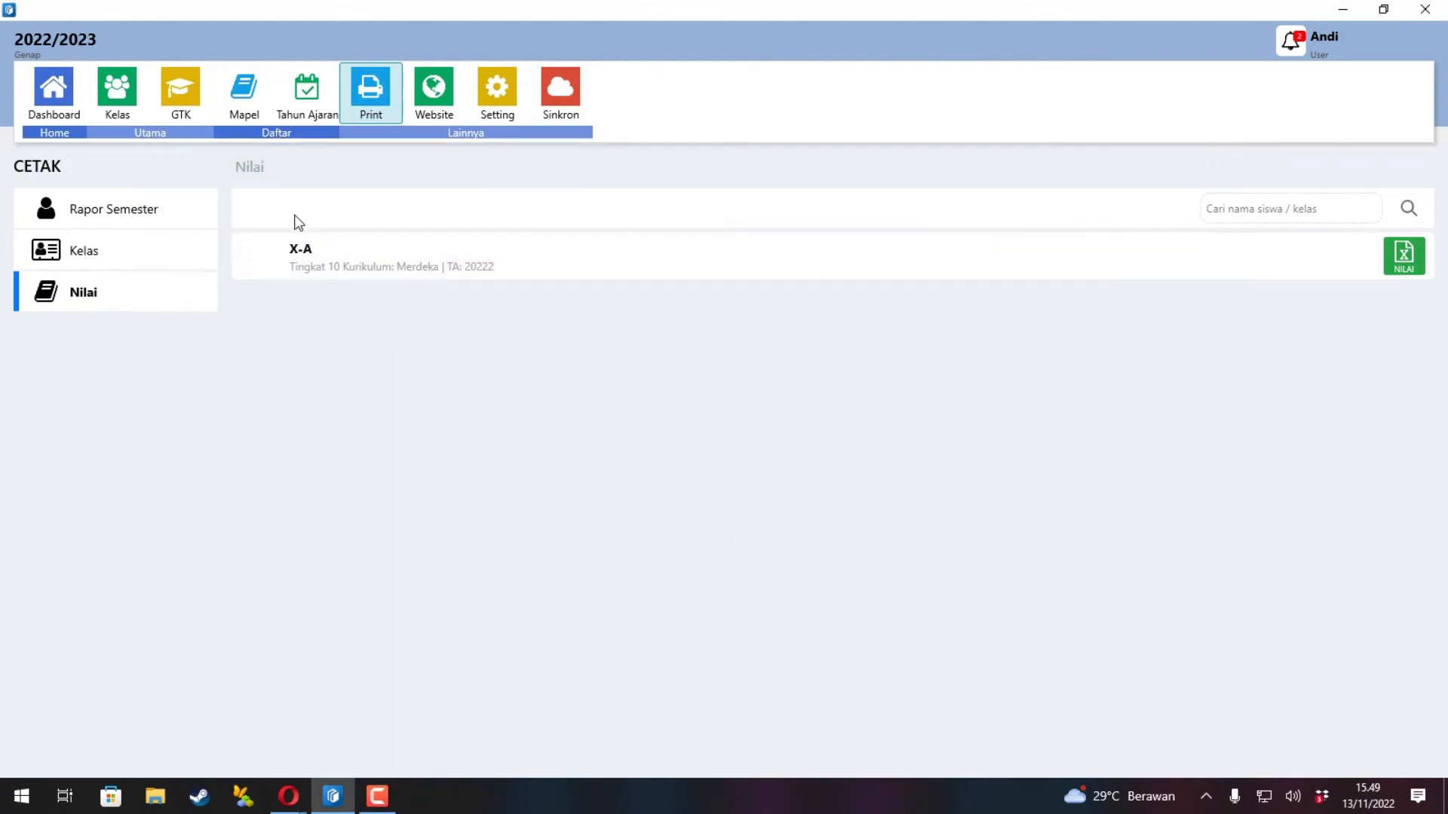
left_click(184, 219)
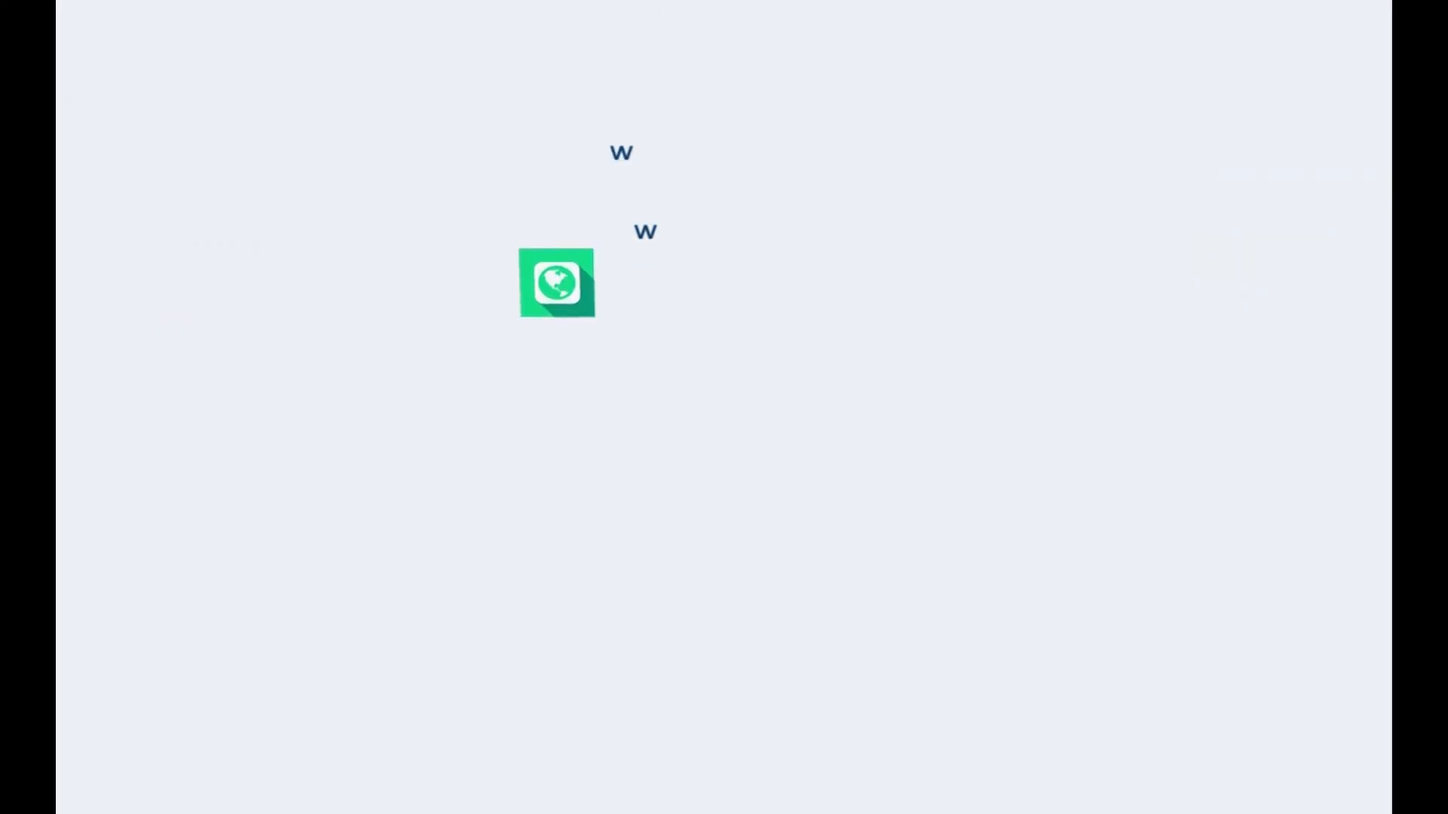